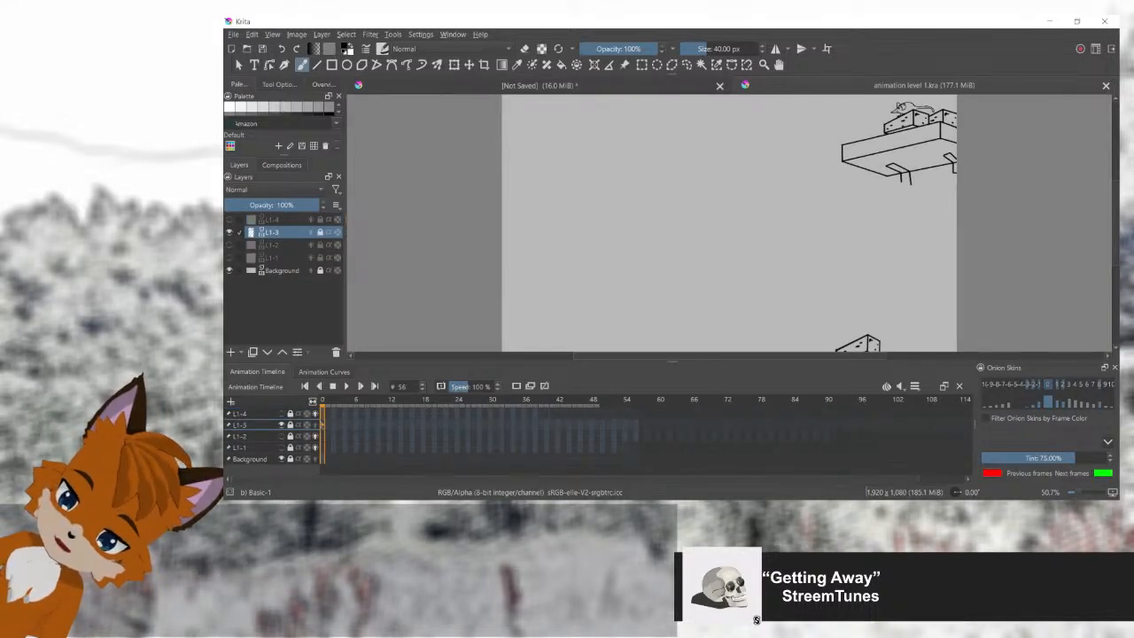
# Step: Close the unsaved document and make L1-1 the active, visible layer in place of L1-3
pyautogui.click(720, 86)
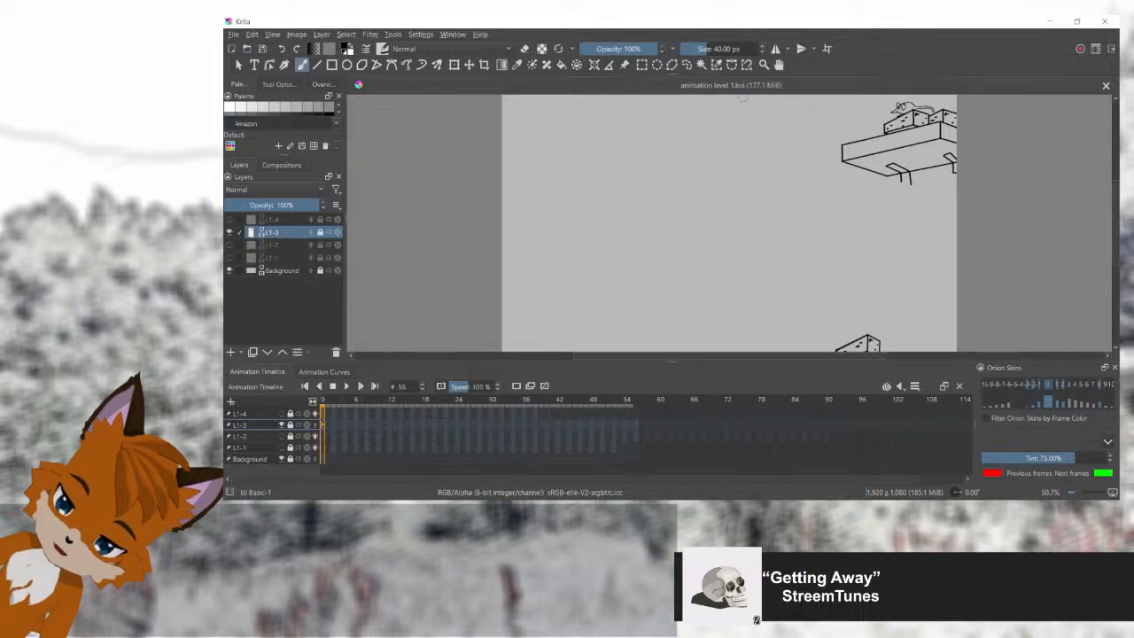
pyautogui.click(273, 257)
pyautogui.click(228, 256)
pyautogui.click(229, 232)
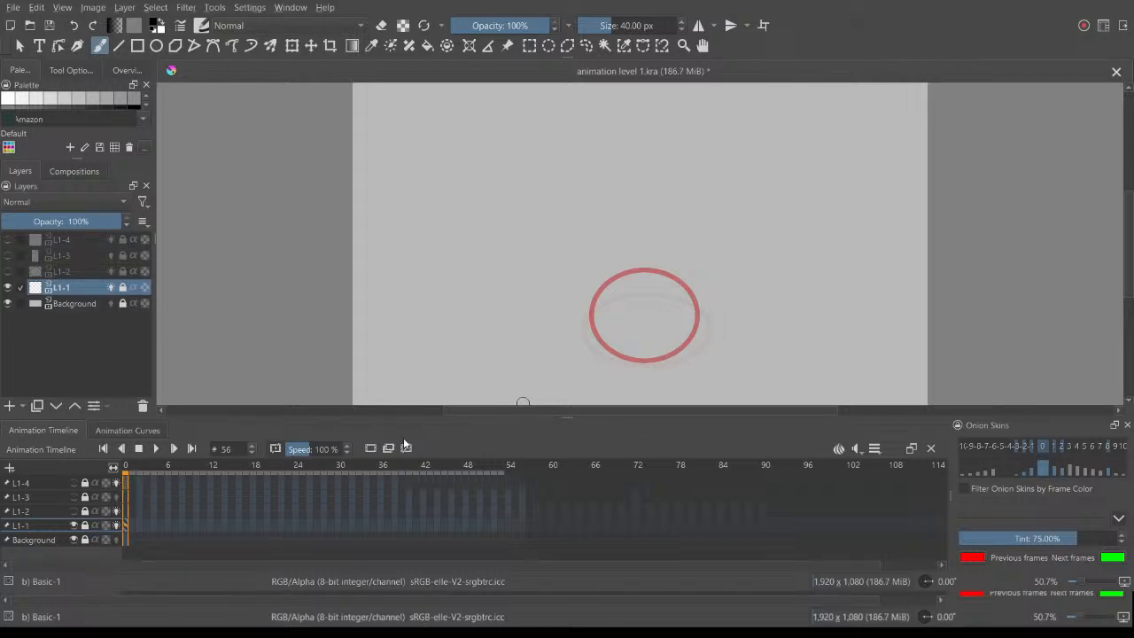
# Step: Preview the ball animation on layer L1-1 and unlock that layer for editing
pyautogui.click(159, 449)
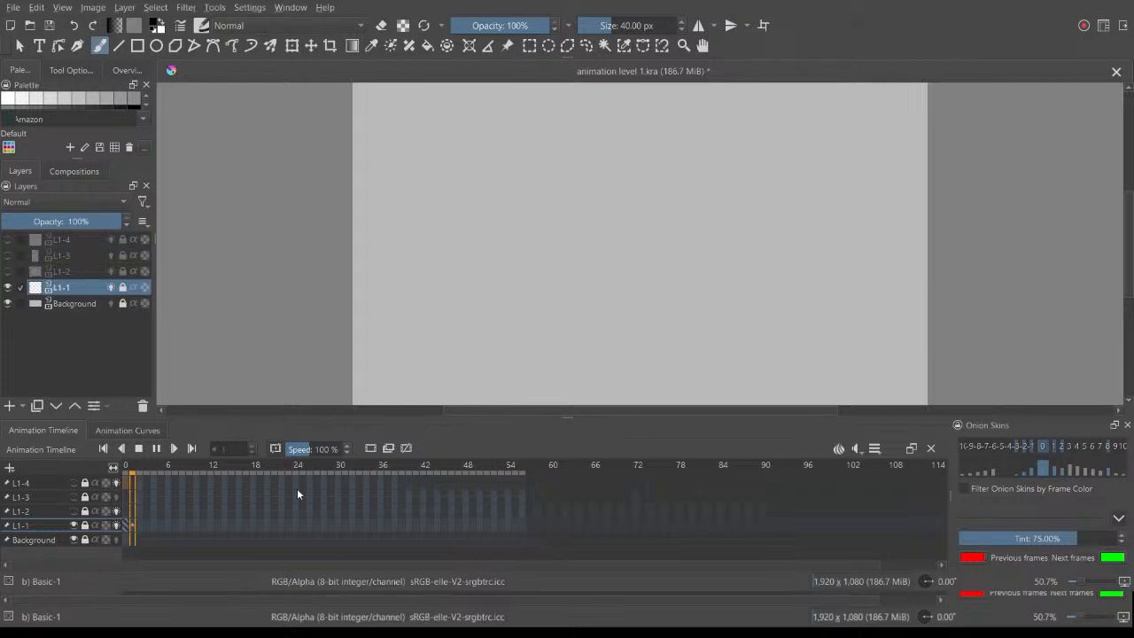
pyautogui.click(73, 526)
pyautogui.click(74, 527)
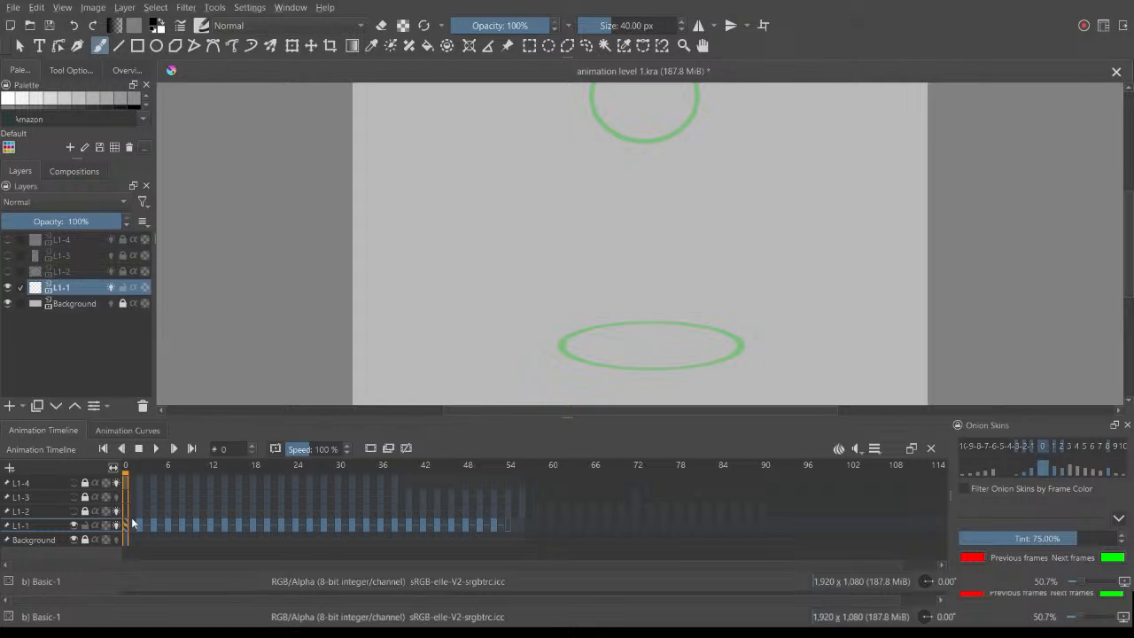
# Step: Select all L1-1 frames, try inserting hold frames so the keyframes sit three frames apart, and undo the change
pyautogui.click(131, 468)
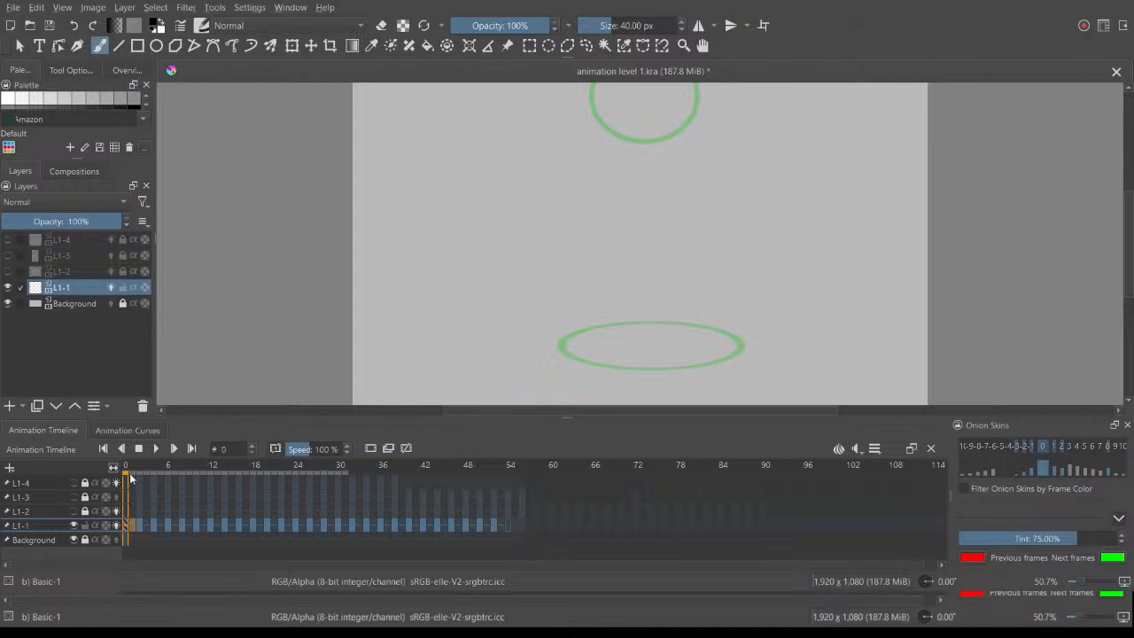
pyautogui.moveTo(133, 478); pyautogui.dragTo(142, 479)
pyautogui.moveTo(520, 533); pyautogui.dragTo(126, 518)
pyautogui.click(126, 525)
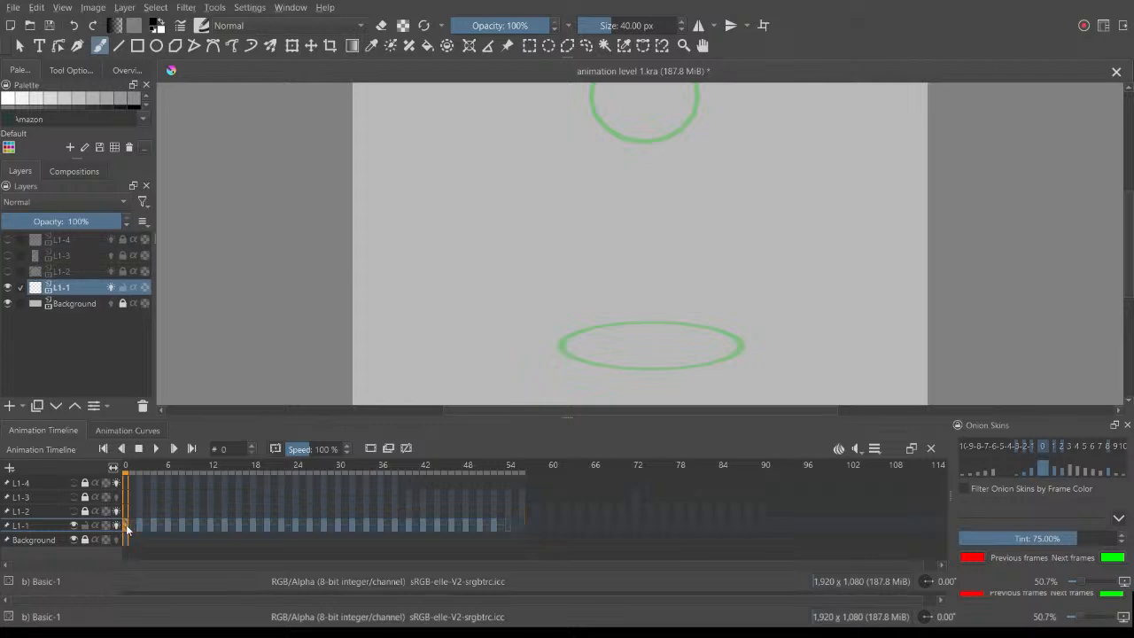
pyautogui.moveTo(516, 529); pyautogui.dragTo(126, 525)
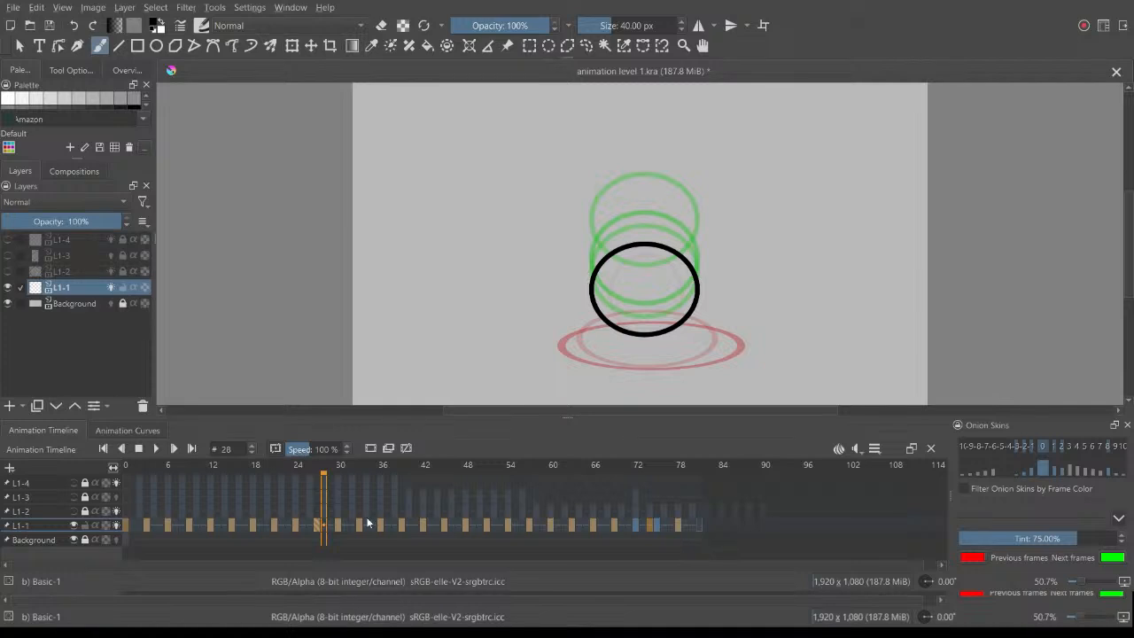
pyautogui.hotkey('ctrl', 'z')
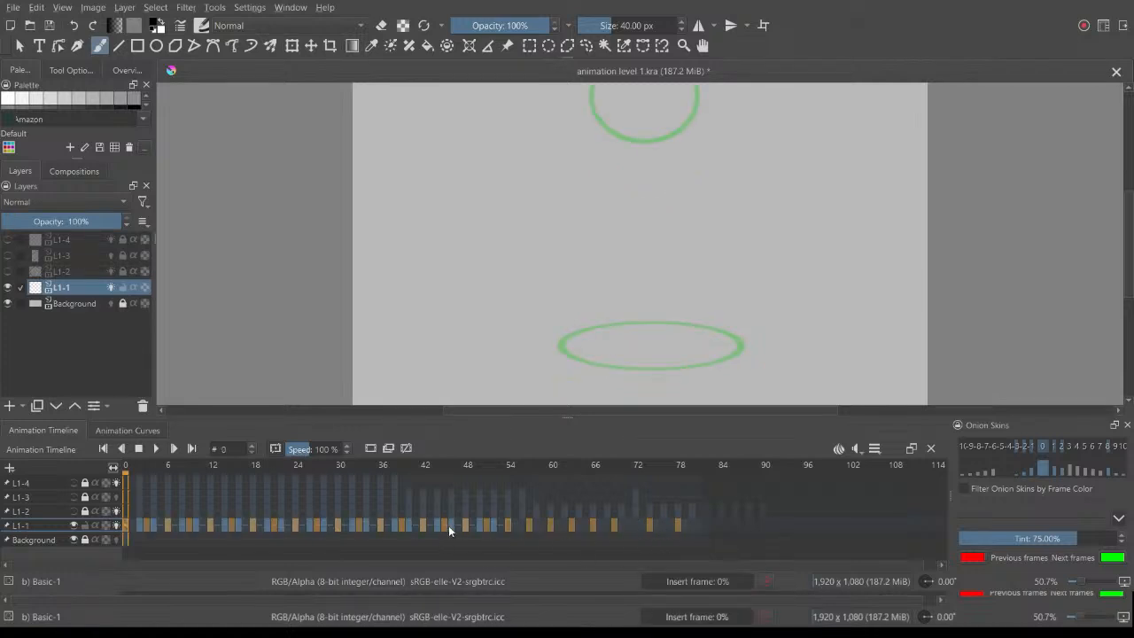
# Step: Reselect all L1-1 frames, remove the hold frames so the drawings run consecutively, and play the animation
pyautogui.click(429, 526)
pyautogui.moveTo(529, 526); pyautogui.dragTo(127, 525)
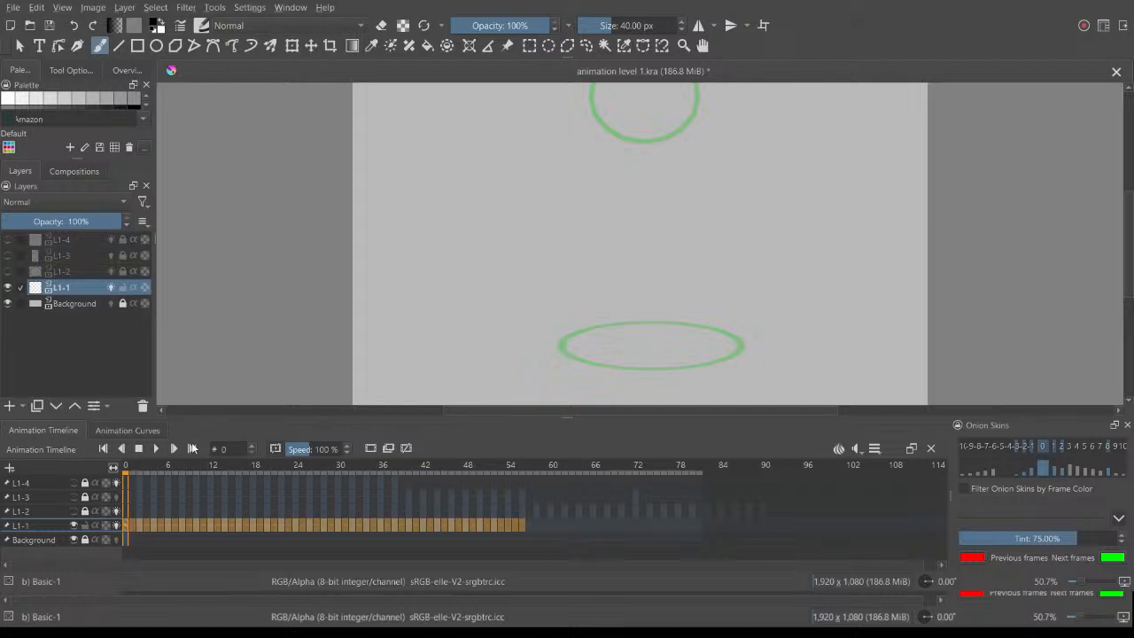
pyautogui.click(346, 470)
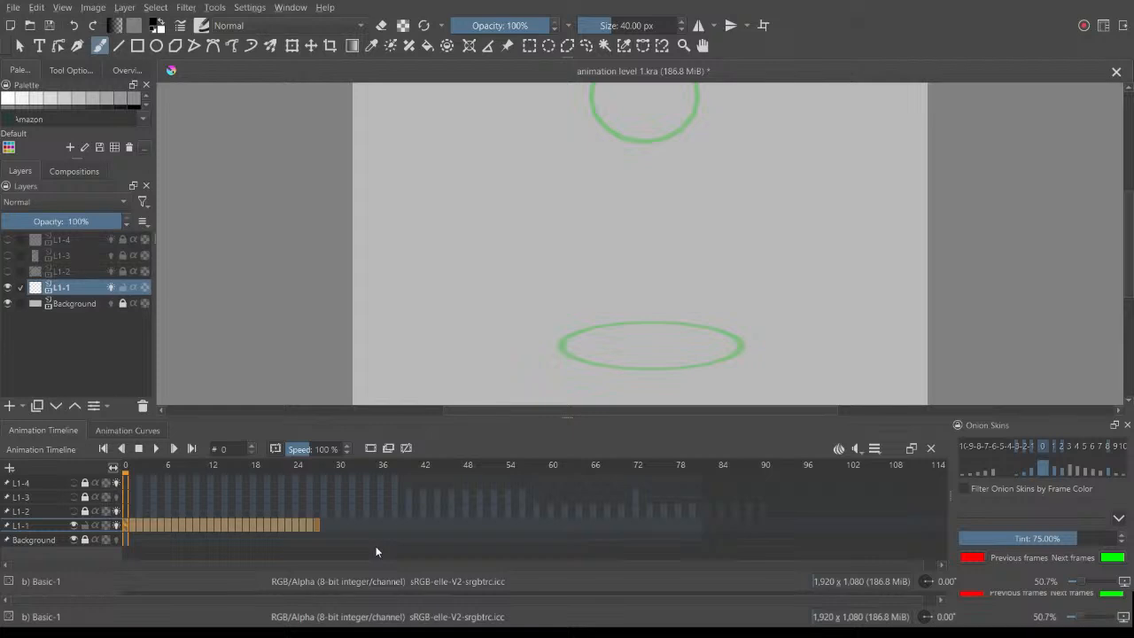
pyautogui.press('space')
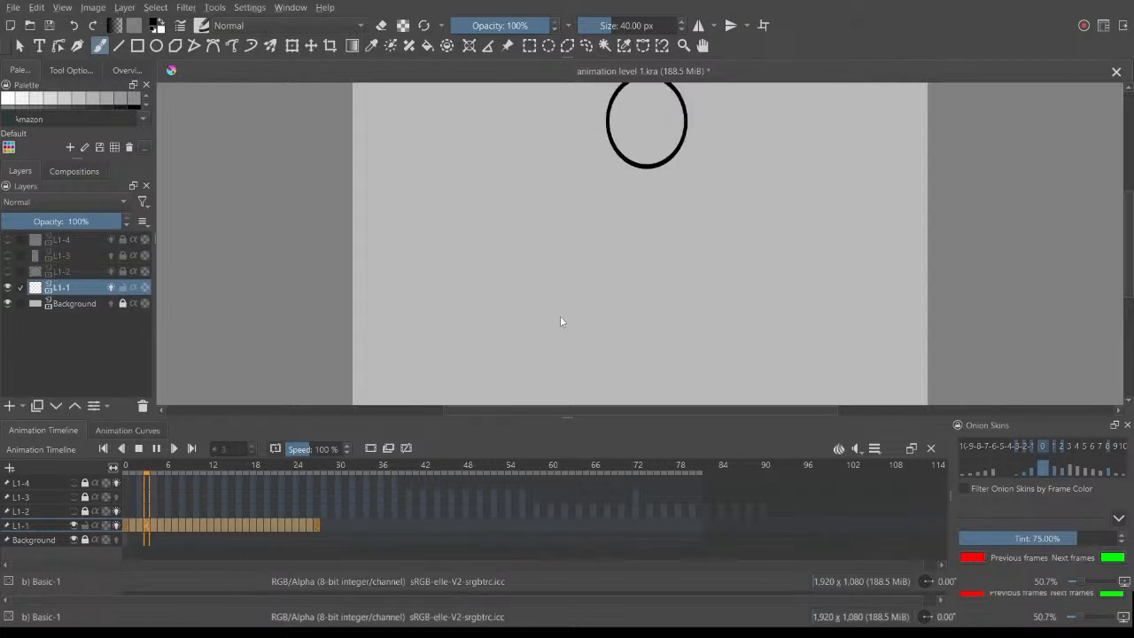
pyautogui.press('space')
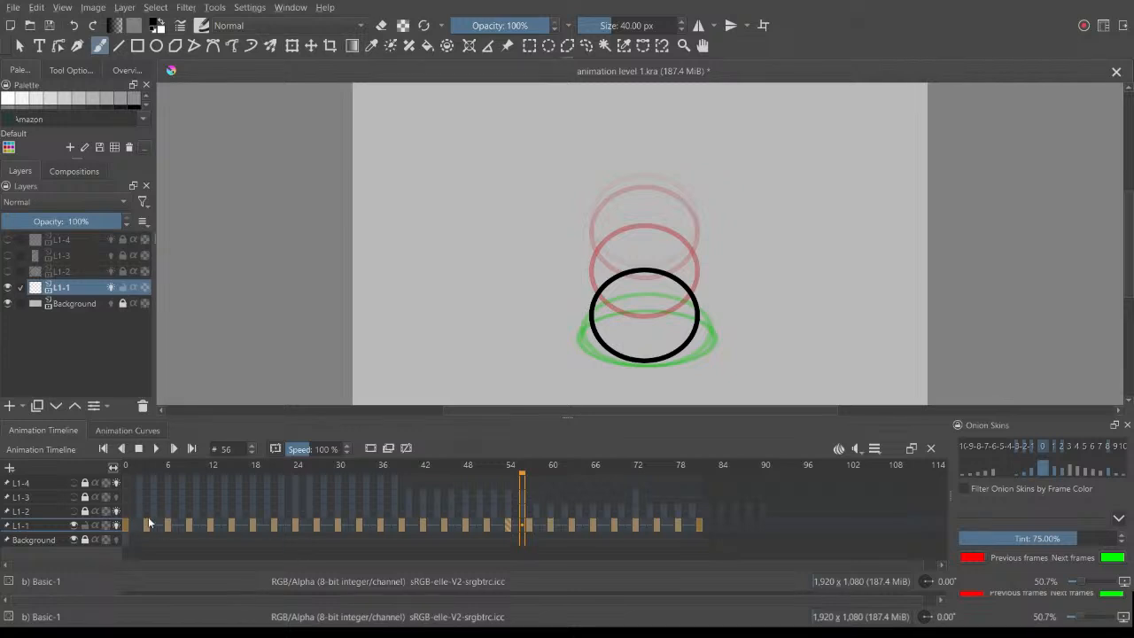
# Step: Play the animation with the L1-1 keyframes three frames apart and undo the hold frame changes
pyautogui.press('space')
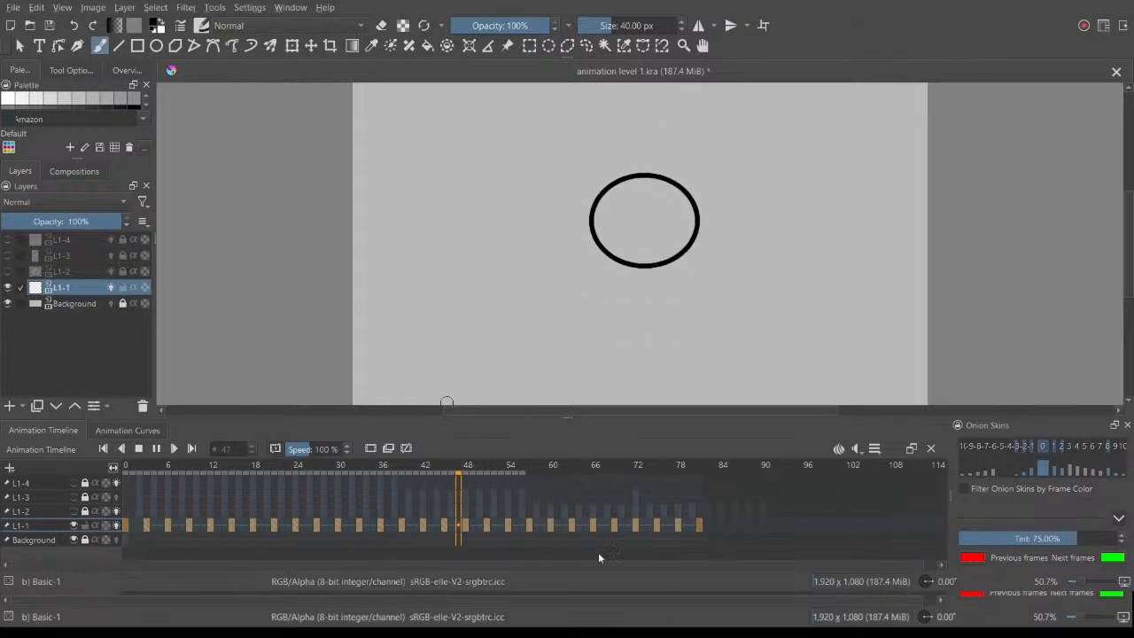
pyautogui.hotkey('ctrl', 'z')
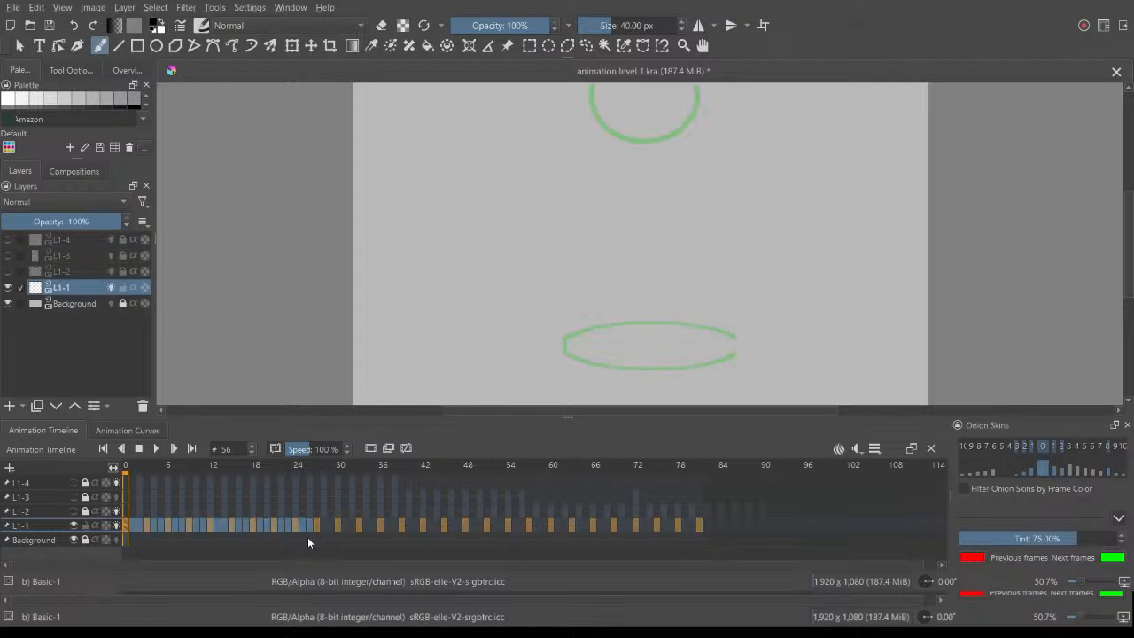
pyautogui.click(316, 539)
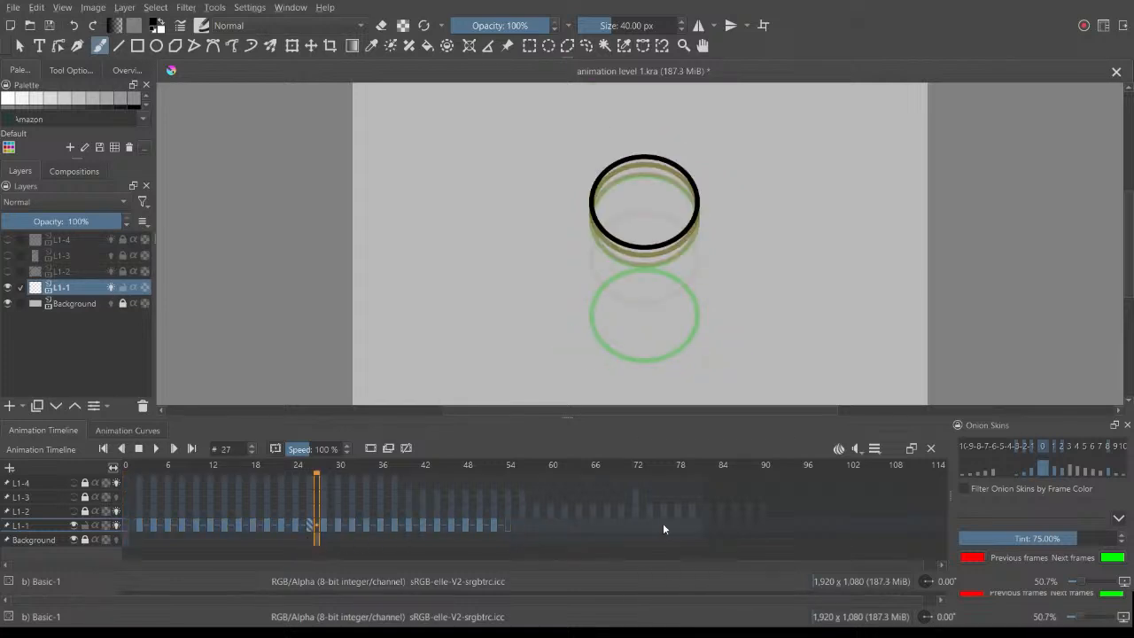
# Step: Close the Animation Curves docker and dock the Animation Timeline together with the Onion Skins docker
pyautogui.click(498, 525)
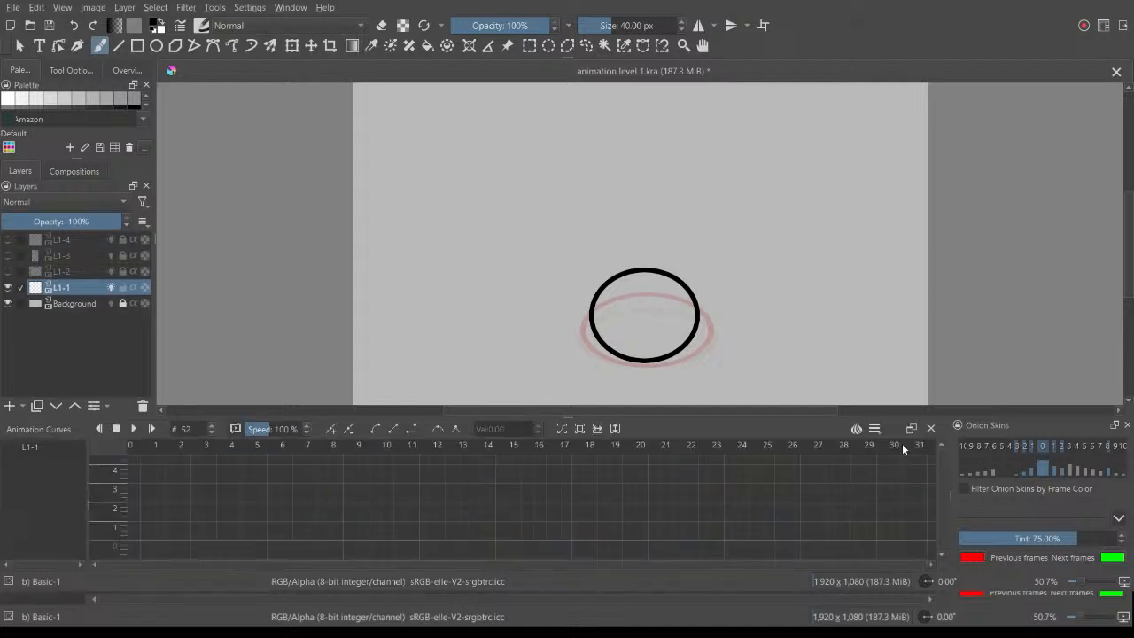
pyautogui.click(930, 447)
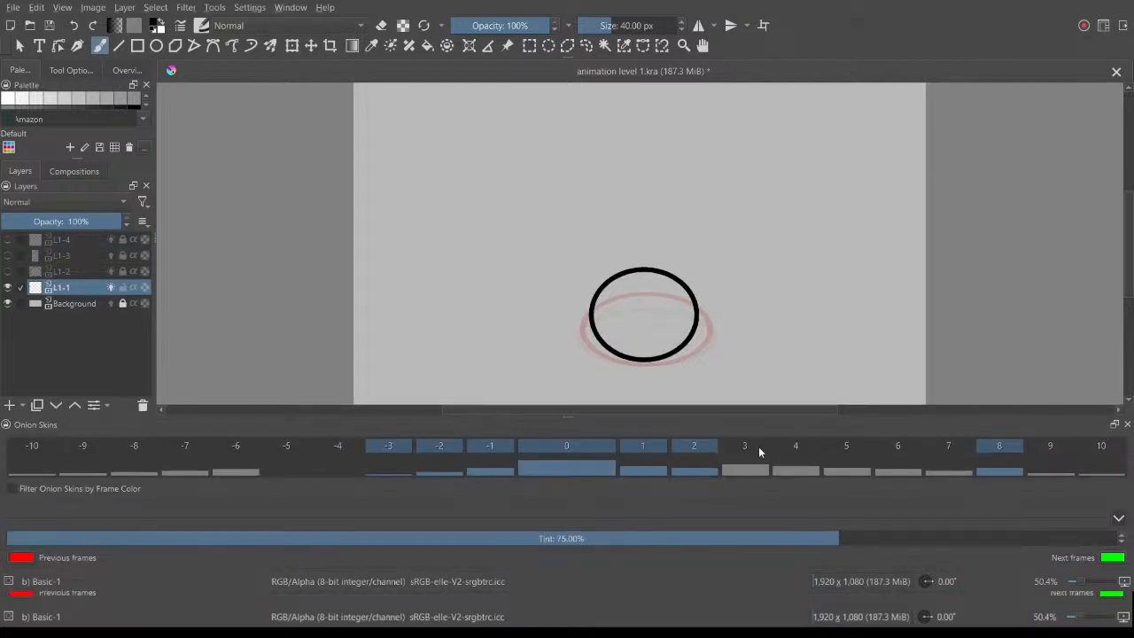
pyautogui.moveTo(763, 429); pyautogui.dragTo(360, 477)
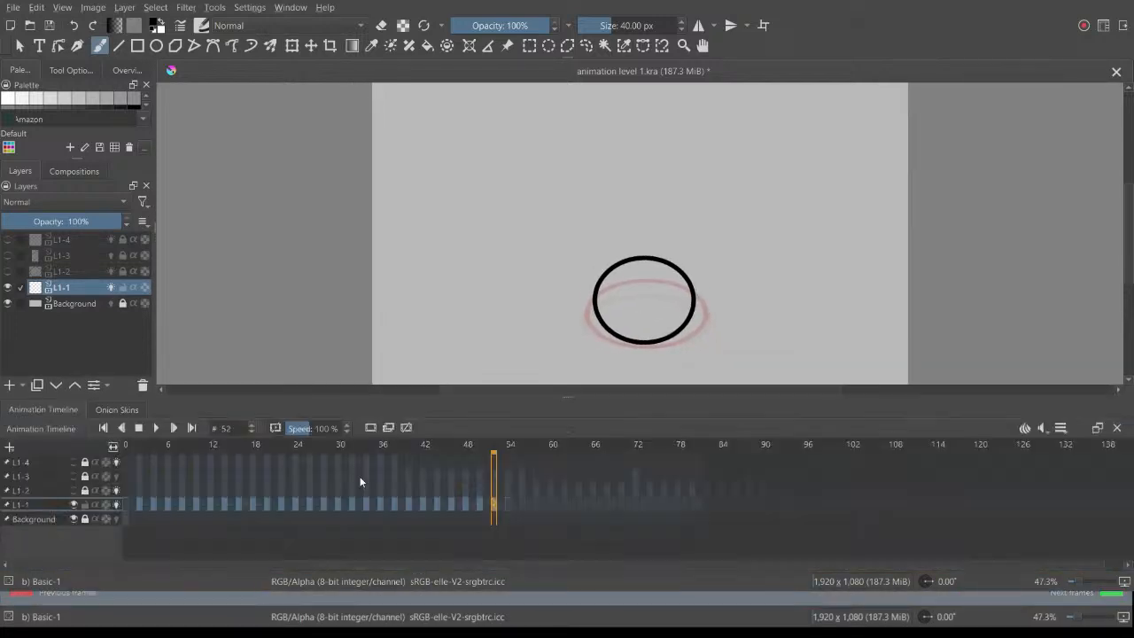
# Step: Try to rearrange the tabbed Animation Timeline and Onion Skins dockers so they sit separately
pyautogui.click(1096, 429)
pyautogui.moveTo(1007, 428); pyautogui.dragTo(452, 422)
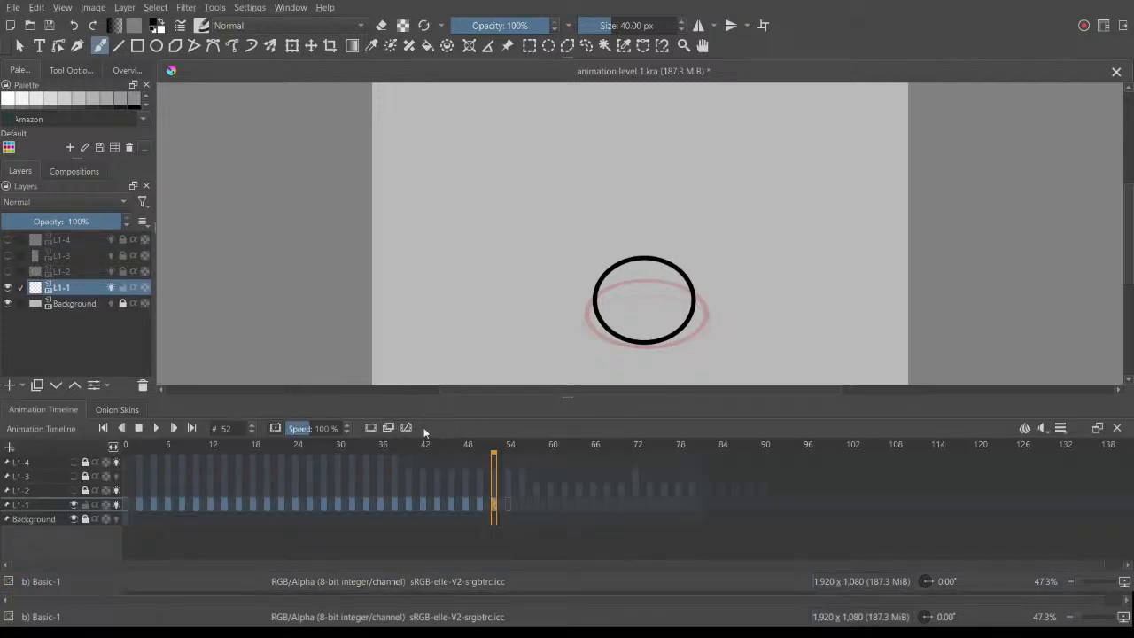
pyautogui.click(99, 409)
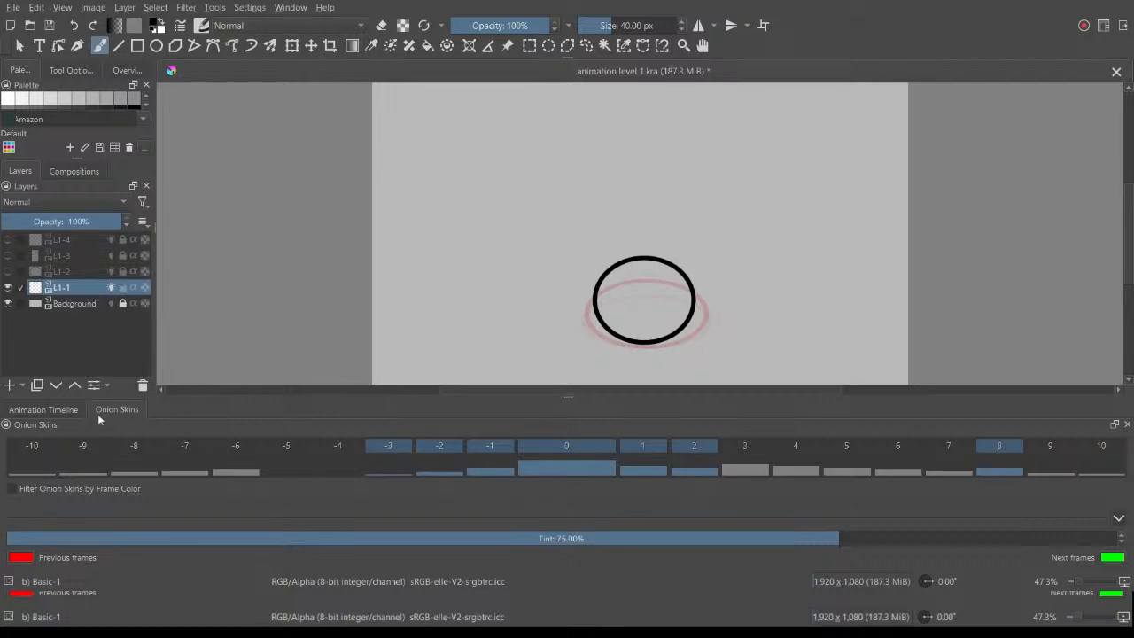
pyautogui.moveTo(60, 417); pyautogui.dragTo(233, 409)
pyautogui.click(33, 410)
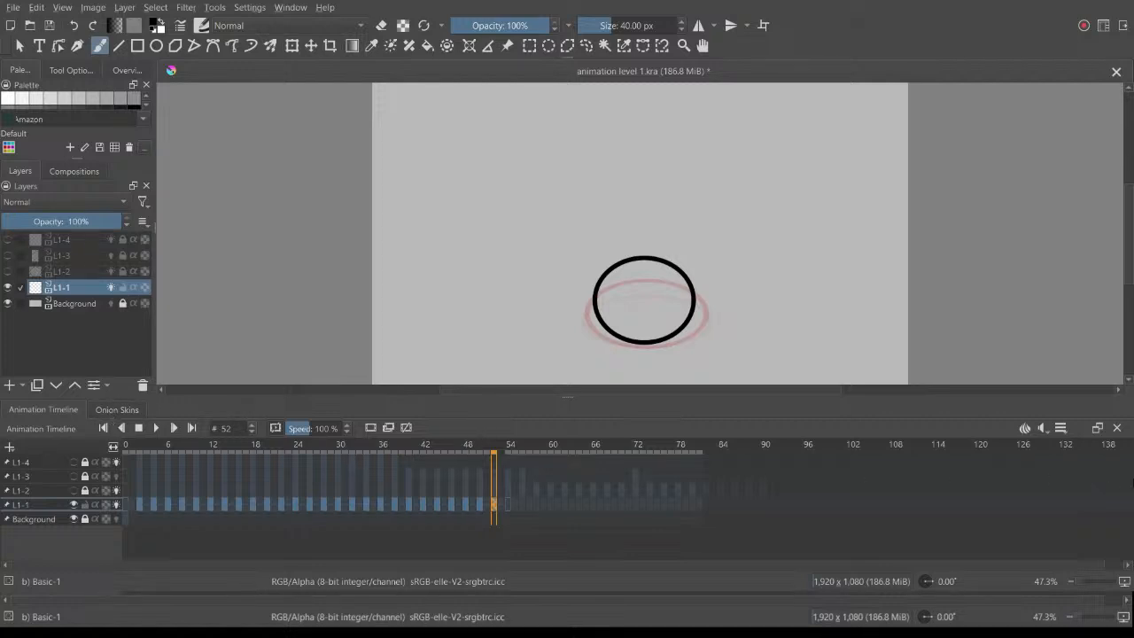
# Step: Undock the Animation Timeline and Onion Skins dockers and redock them side by side below the canvas
pyautogui.click(1098, 428)
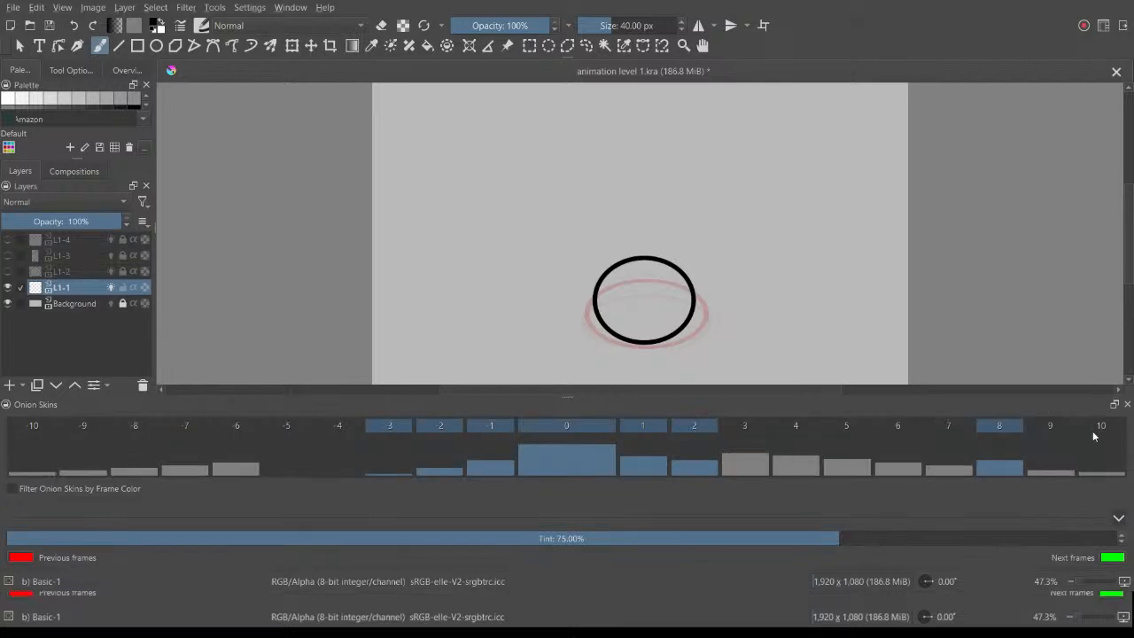
pyautogui.moveTo(972, 406); pyautogui.dragTo(968, 303)
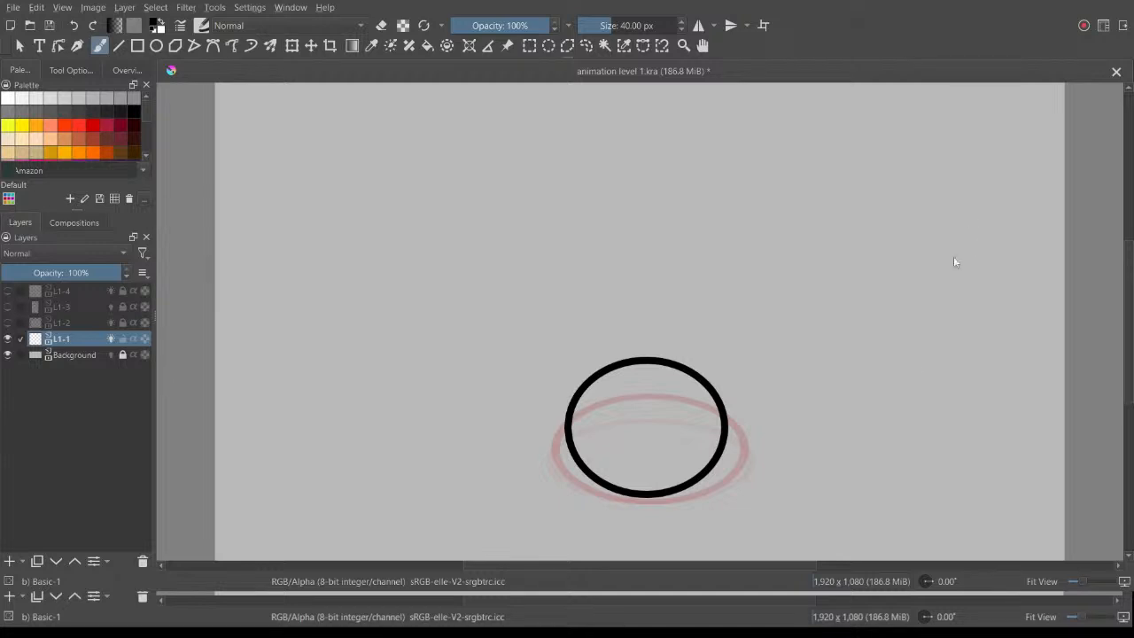
pyautogui.moveTo(947, 531)
pyautogui.mouseDown()
pyautogui.moveTo(957, 537)
pyautogui.moveTo(959, 489)
pyautogui.moveTo(932, 534)
pyautogui.mouseUp()
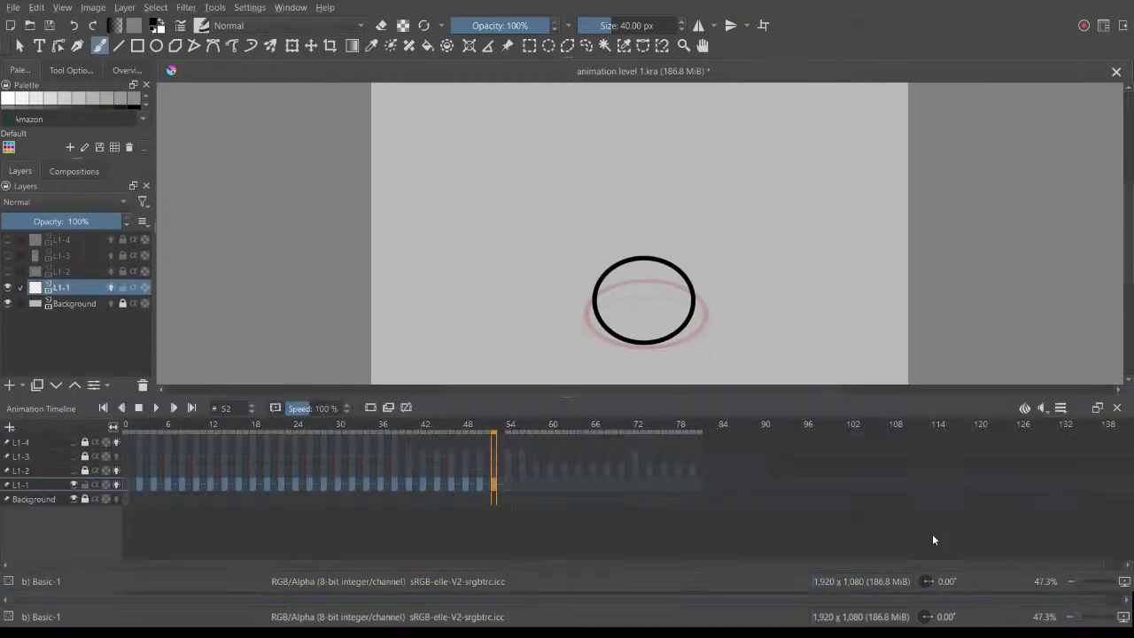
pyautogui.moveTo(464, 205); pyautogui.dragTo(993, 464)
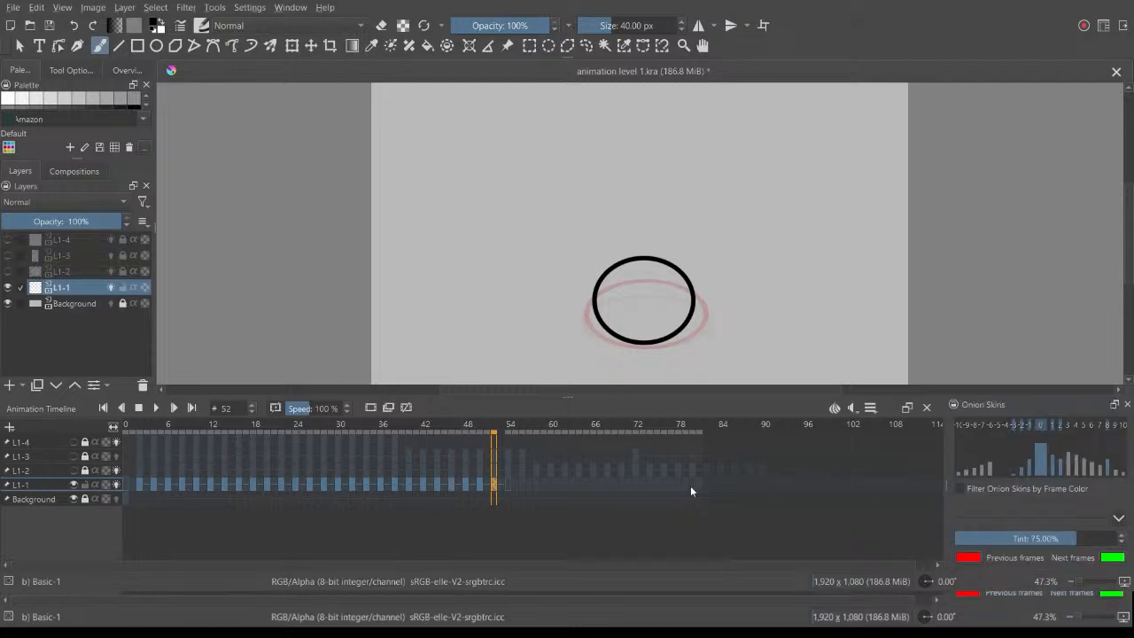
# Step: Scrub the opening frames of L1-1 up to frame 10 and inspect frames 6 and 2 with their onion skins
pyautogui.moveTo(416, 427); pyautogui.dragTo(133, 493)
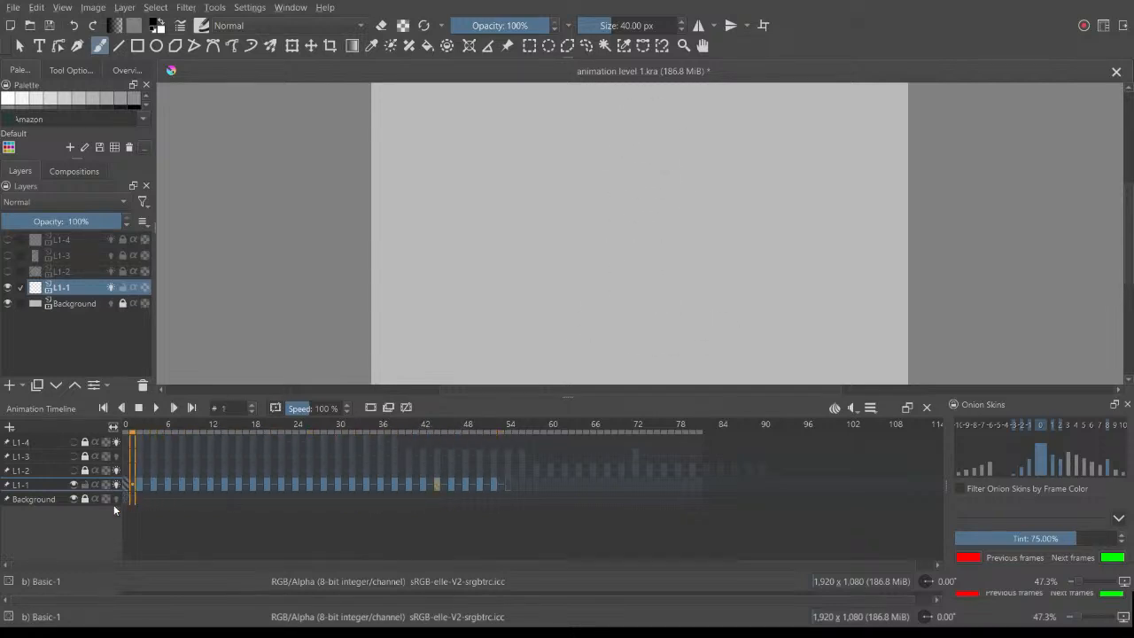
pyautogui.click(138, 442)
pyautogui.moveTo(151, 431); pyautogui.dragTo(197, 433)
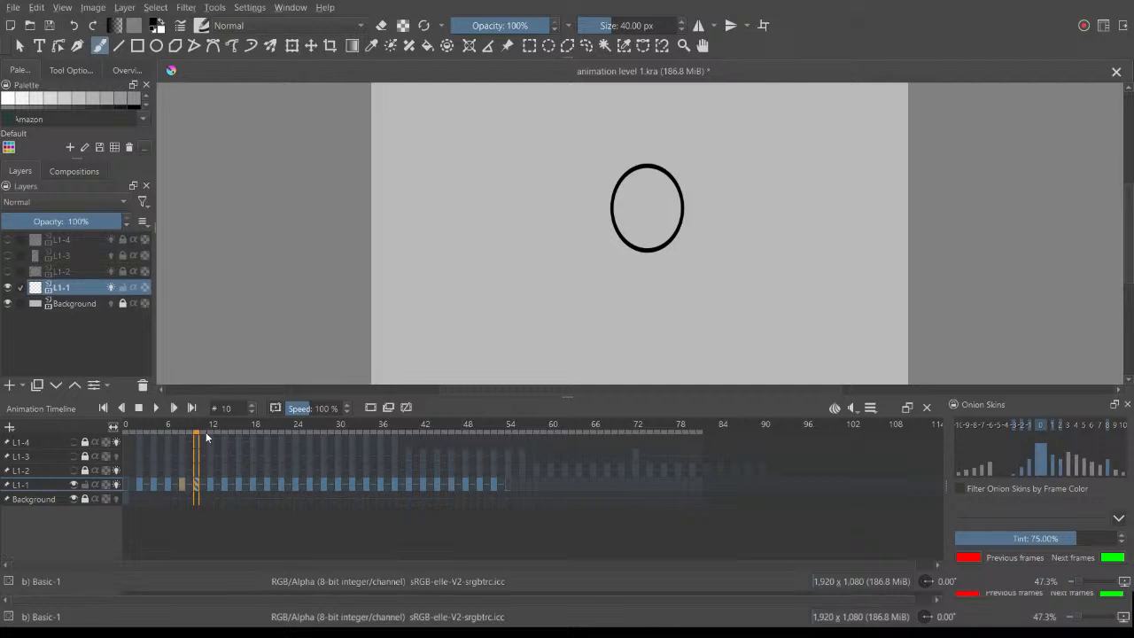
pyautogui.scroll(-2, 740, 247)
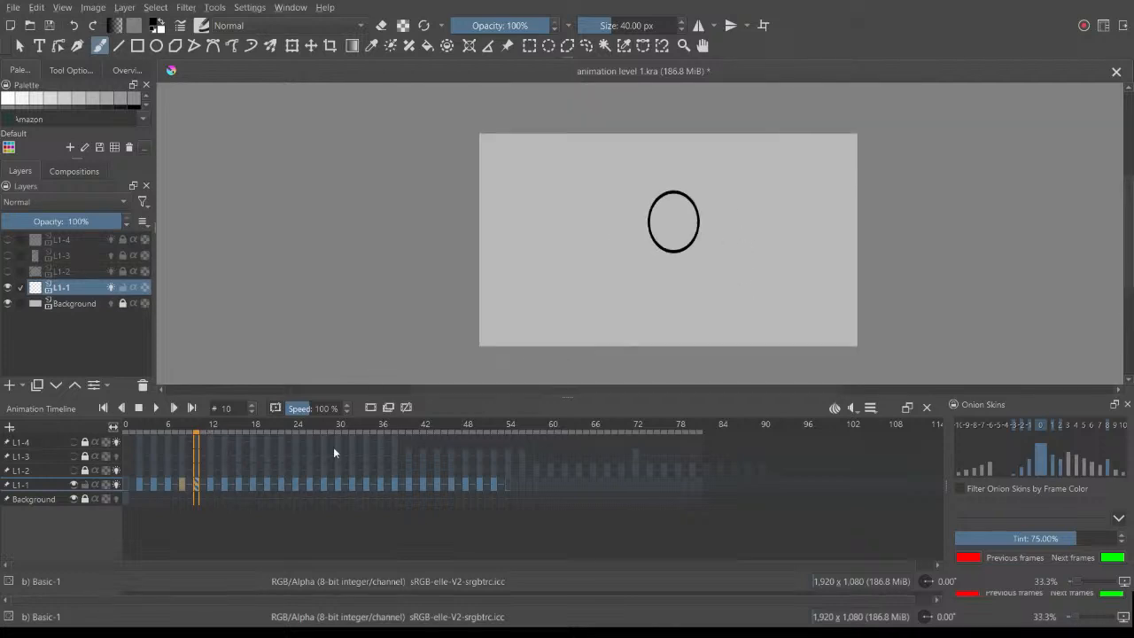
pyautogui.moveTo(197, 431); pyautogui.dragTo(148, 438)
pyautogui.click(167, 485)
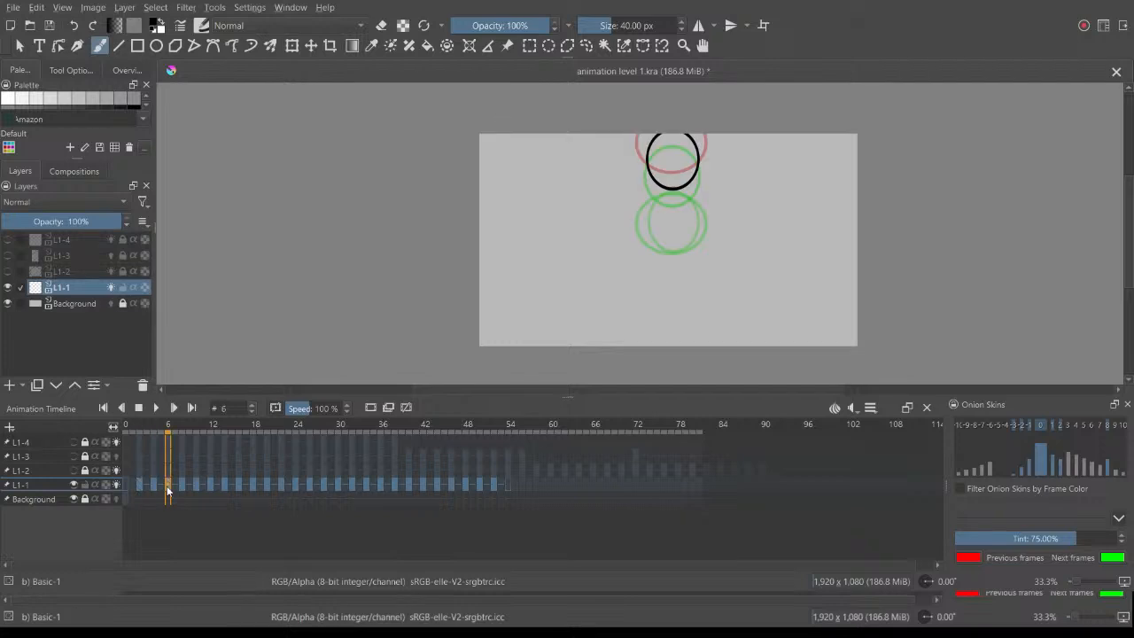
pyautogui.moveTo(204, 427); pyautogui.dragTo(169, 428)
pyautogui.click(138, 485)
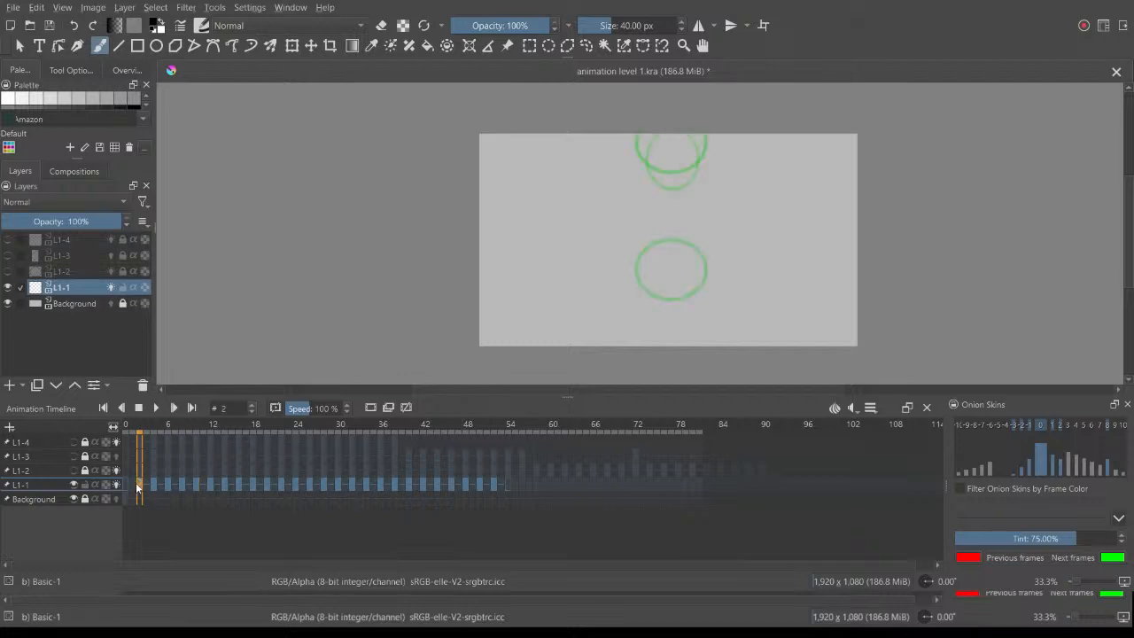
# Step: Play back the animation and examine the ball's drawings at frames 4 and 8 of L1-1 against their onion skins
pyautogui.press('space')
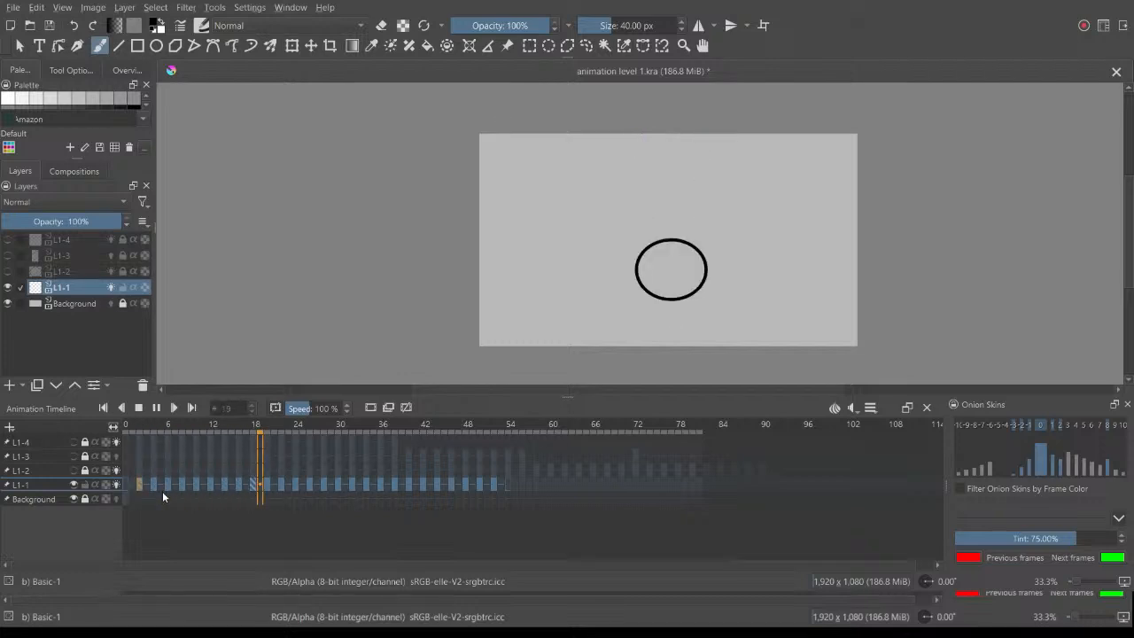
pyautogui.press('space')
pyautogui.click(146, 485)
pyautogui.click(155, 483)
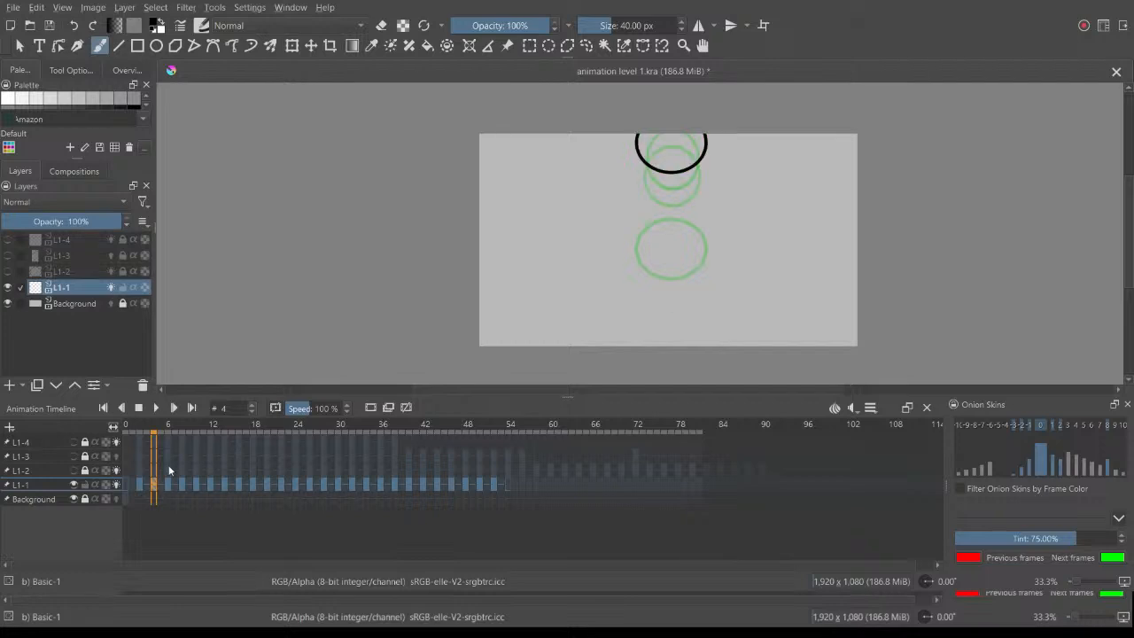
pyautogui.moveTo(159, 424); pyautogui.dragTo(189, 429)
pyautogui.moveTo(175, 485); pyautogui.dragTo(183, 488)
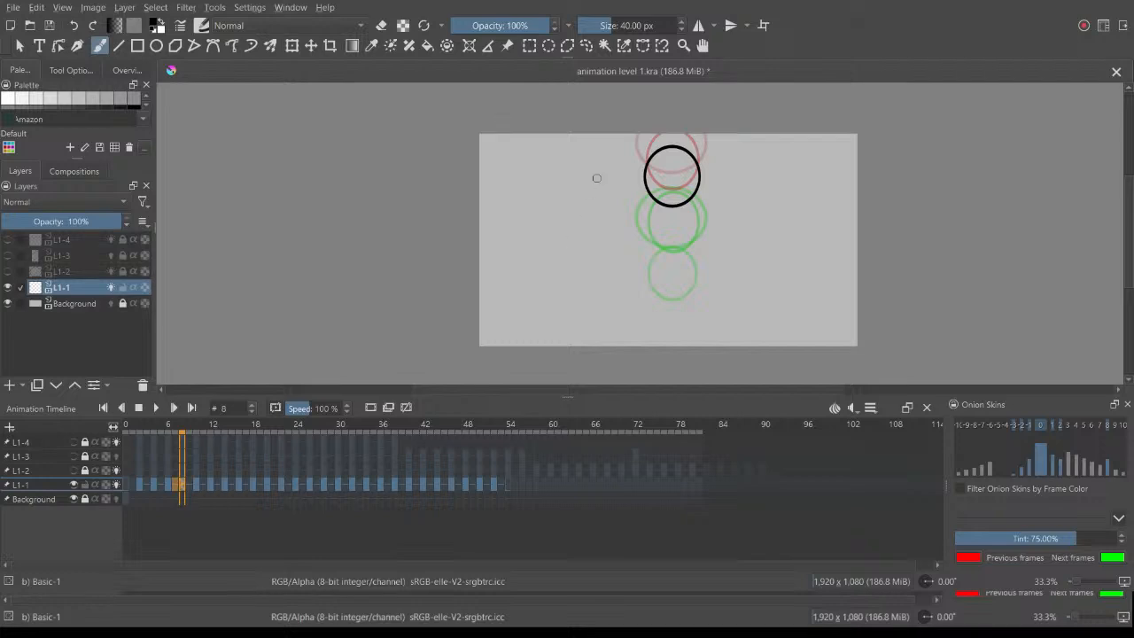
# Step: Examine the ball's impact around frames 36 to 38 on L1-1 and scrub back to frame 8
pyautogui.moveTo(183, 435); pyautogui.dragTo(356, 445)
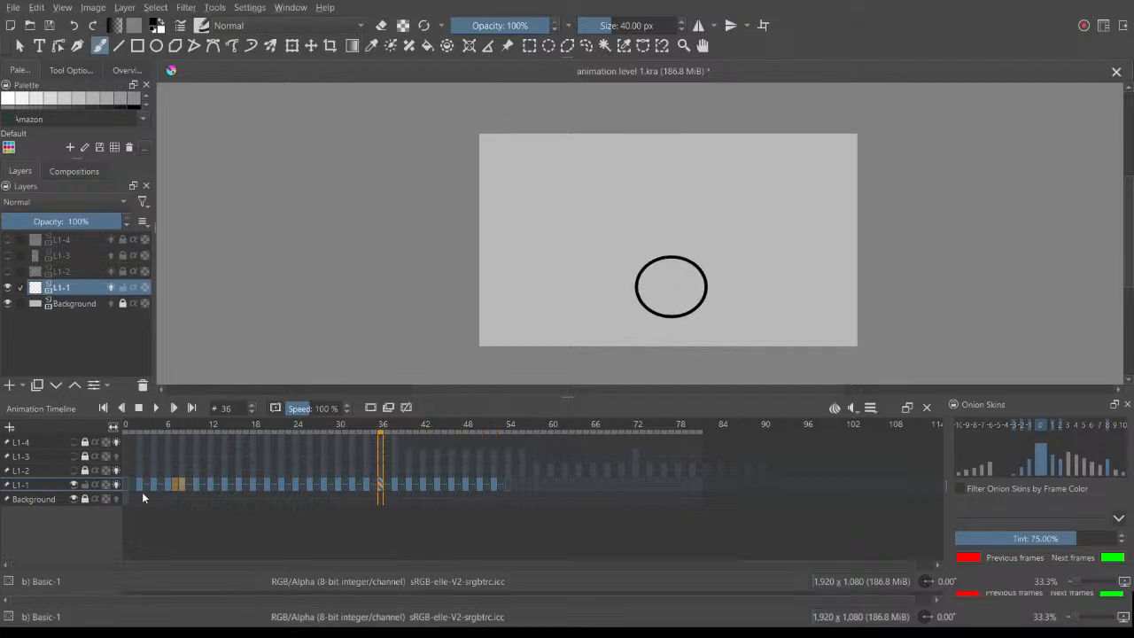
pyautogui.click(394, 484)
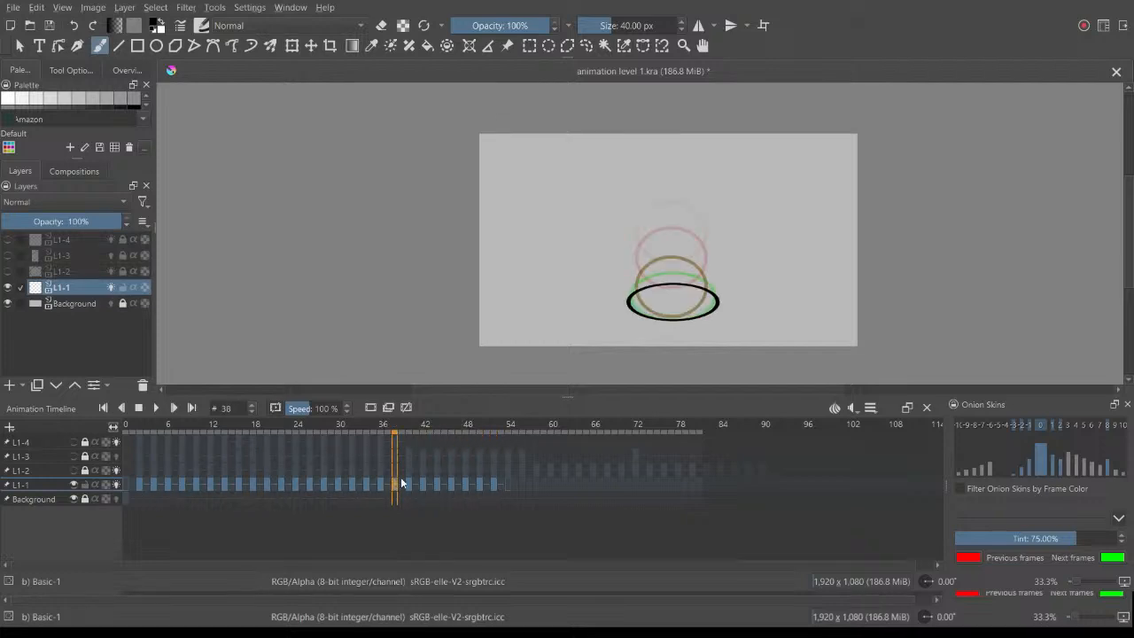
pyautogui.click(382, 485)
pyautogui.moveTo(370, 420); pyautogui.dragTo(181, 430)
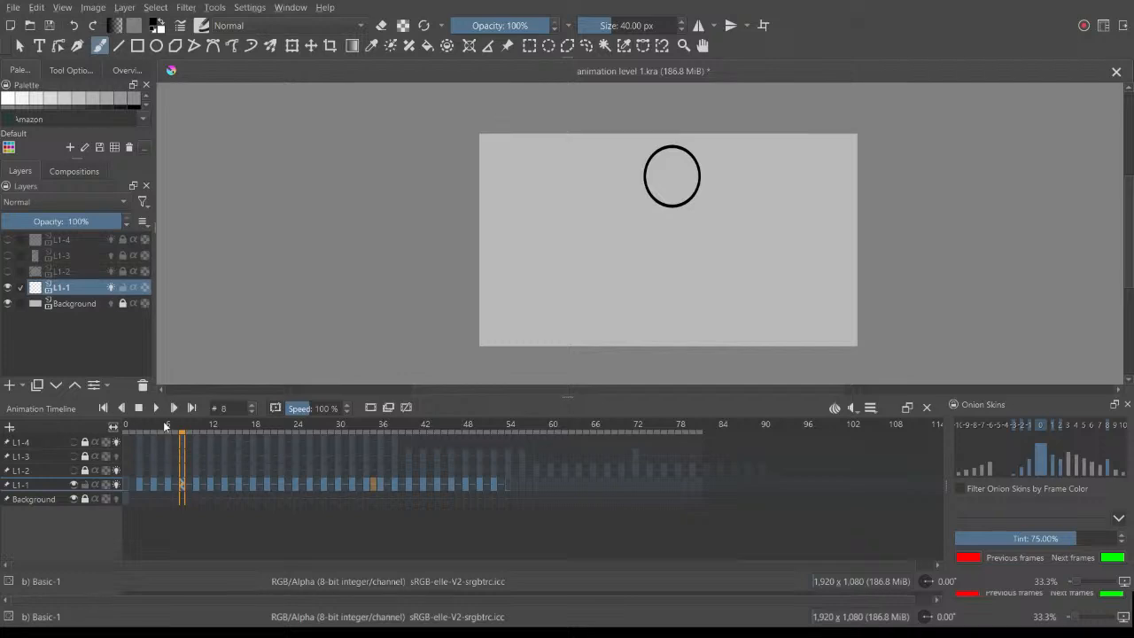
# Step: Play back the L1-1 animation and scrub back to frame 28
pyautogui.click(155, 408)
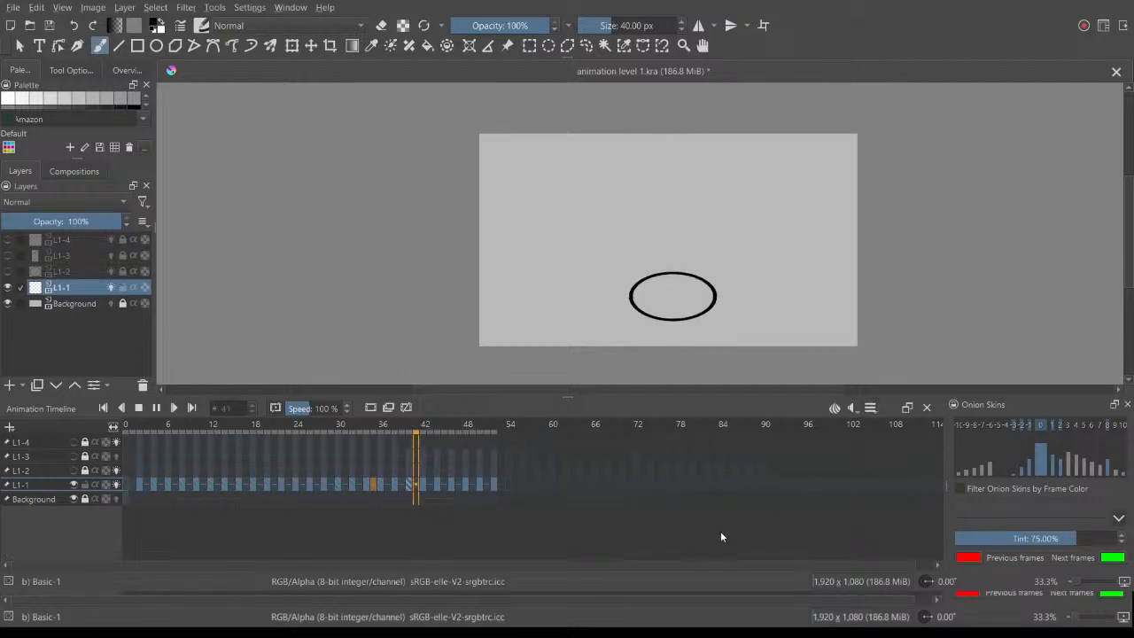
pyautogui.press('space')
pyautogui.moveTo(351, 428); pyautogui.dragTo(326, 450)
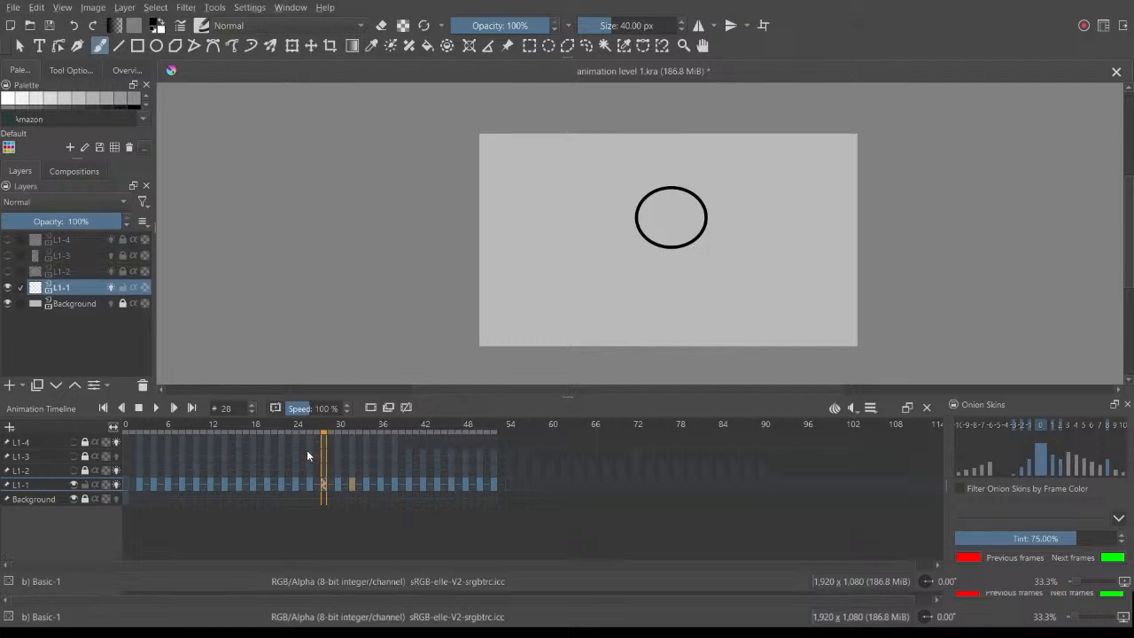
# Step: Turn on onion skins for L1-1 and examine frame 28 up close against its neighbouring drawings
pyautogui.click(115, 484)
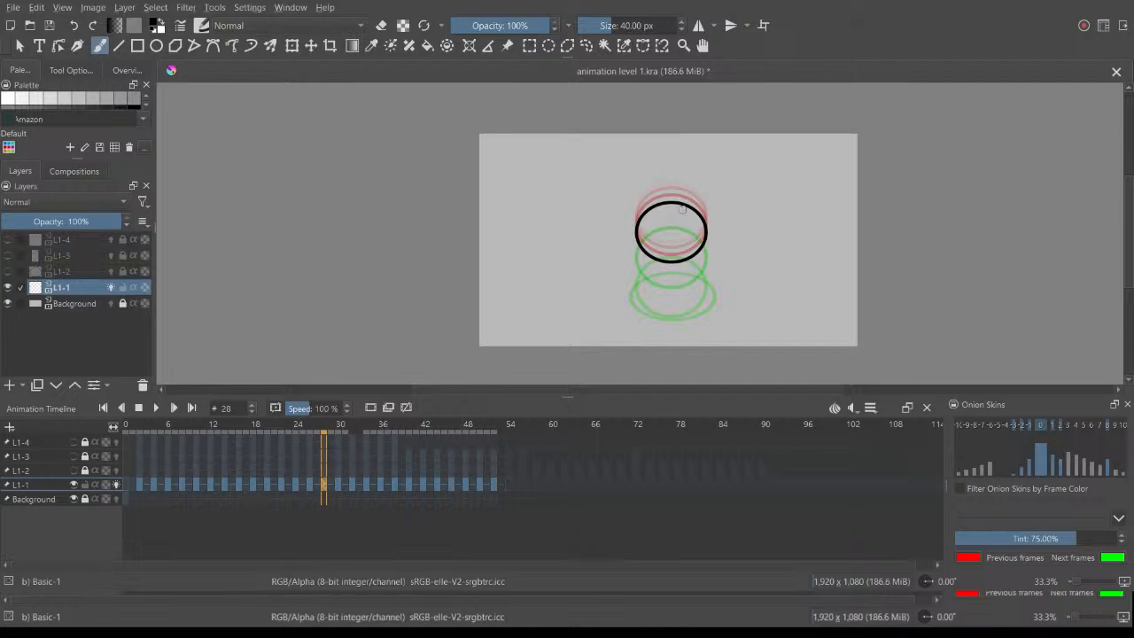
pyautogui.scroll(4, 675, 189)
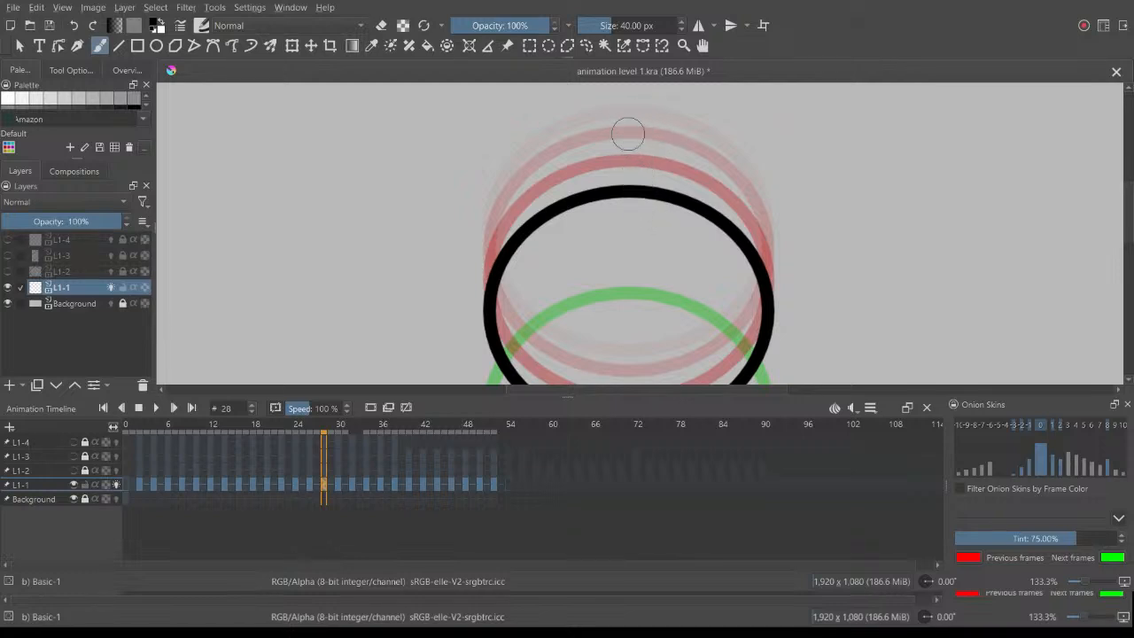
pyautogui.moveTo(678, 272); pyautogui.dragTo(671, 51)
pyautogui.scroll(-2, 666, 150)
pyautogui.moveTo(663, 162); pyautogui.dragTo(664, 217)
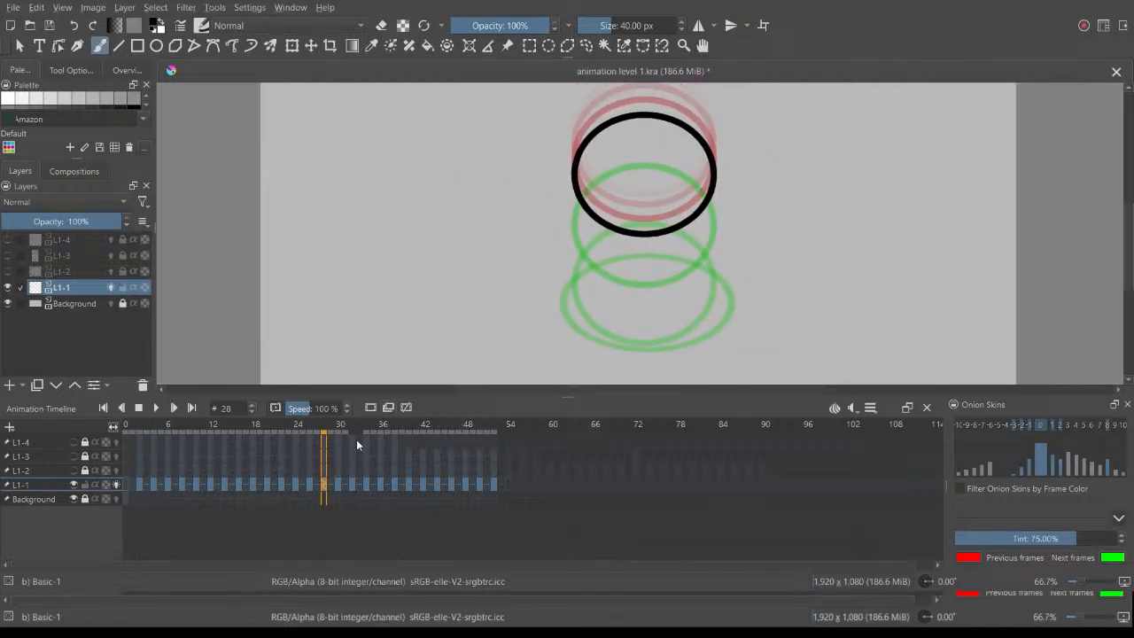
# Step: Play back L1-1, scrub through frames 7 to 10, and compare frame 12 with its onion skins
pyautogui.press('space')
pyautogui.click(221, 430)
pyautogui.click(174, 430)
pyautogui.scroll(-3, 532, 271)
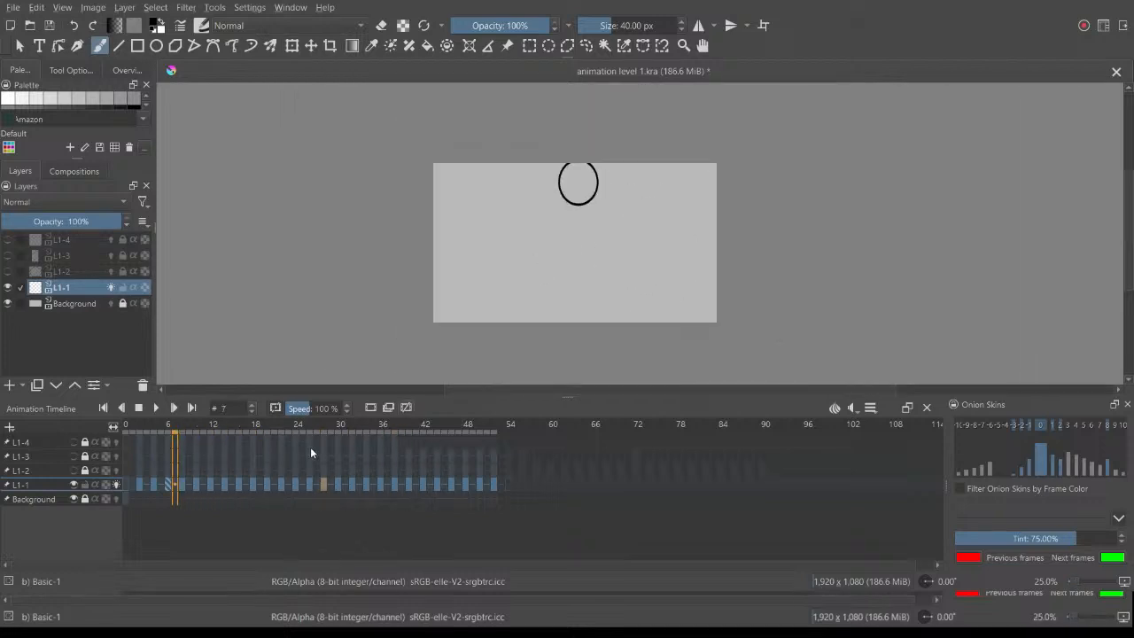
pyautogui.moveTo(174, 429); pyautogui.dragTo(190, 433)
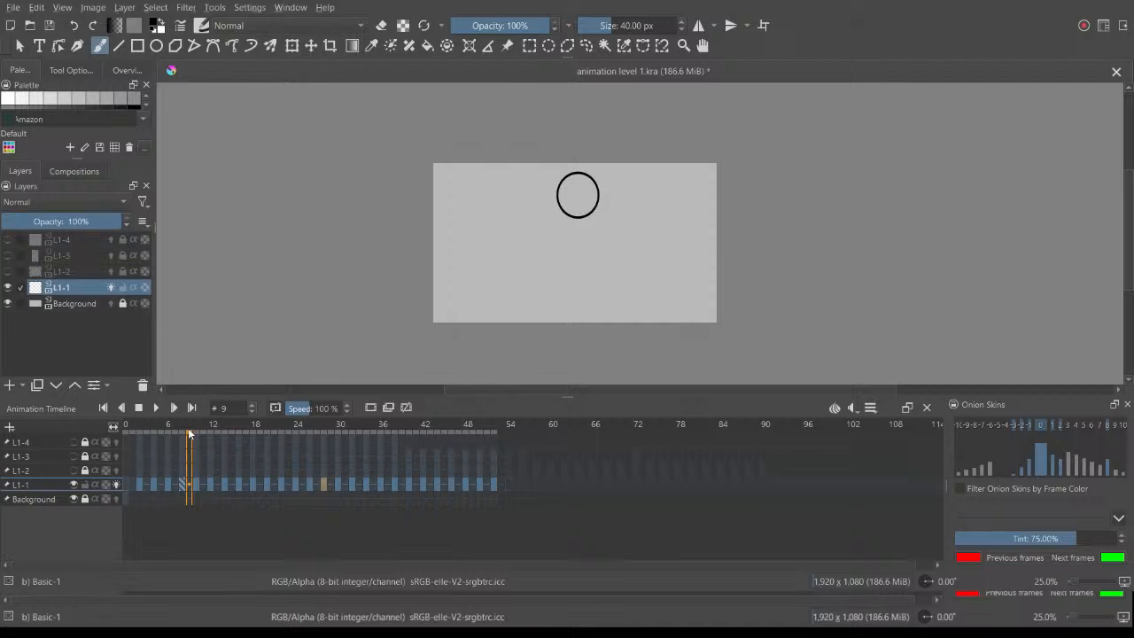
pyautogui.click(195, 436)
pyautogui.click(210, 485)
pyautogui.scroll(3, 576, 186)
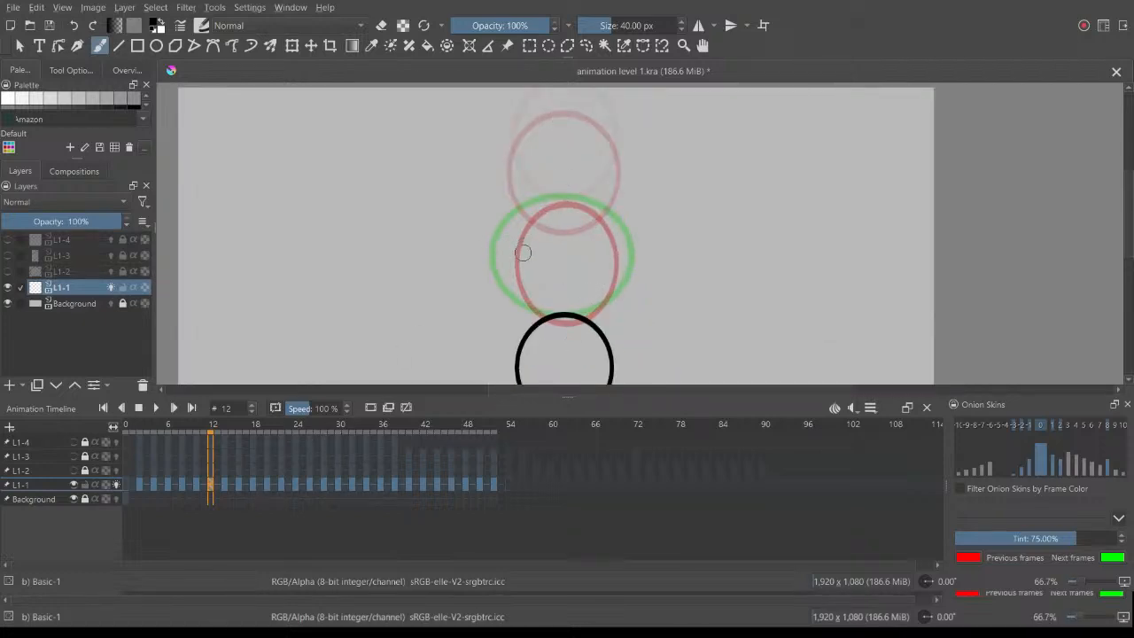
pyautogui.scroll(-3, 524, 251)
pyautogui.press('space')
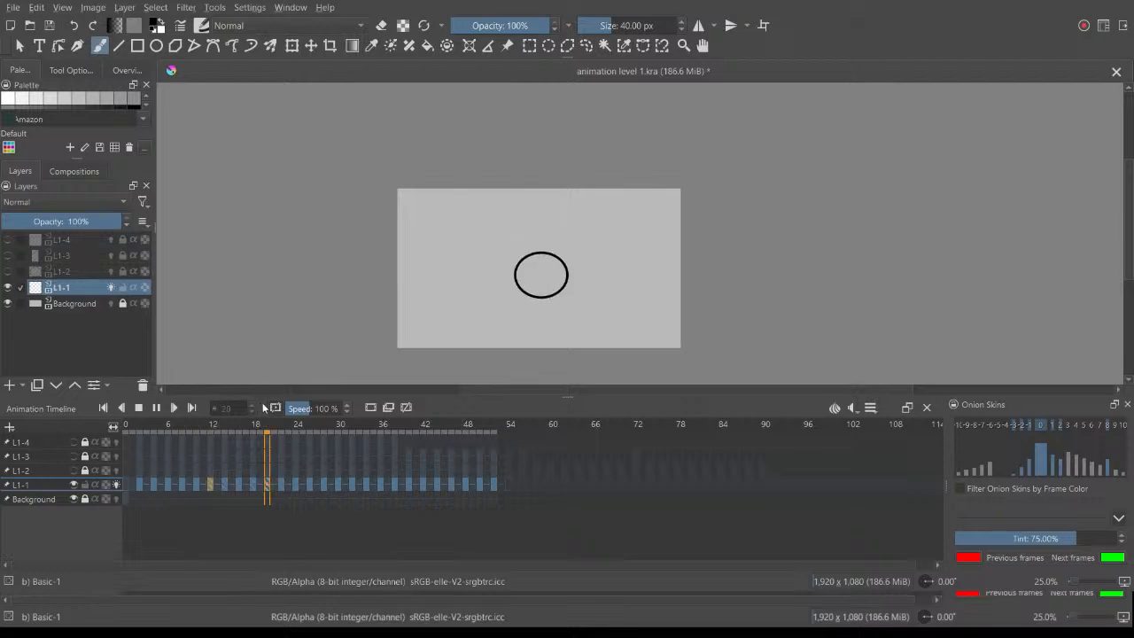
pyautogui.press('2')
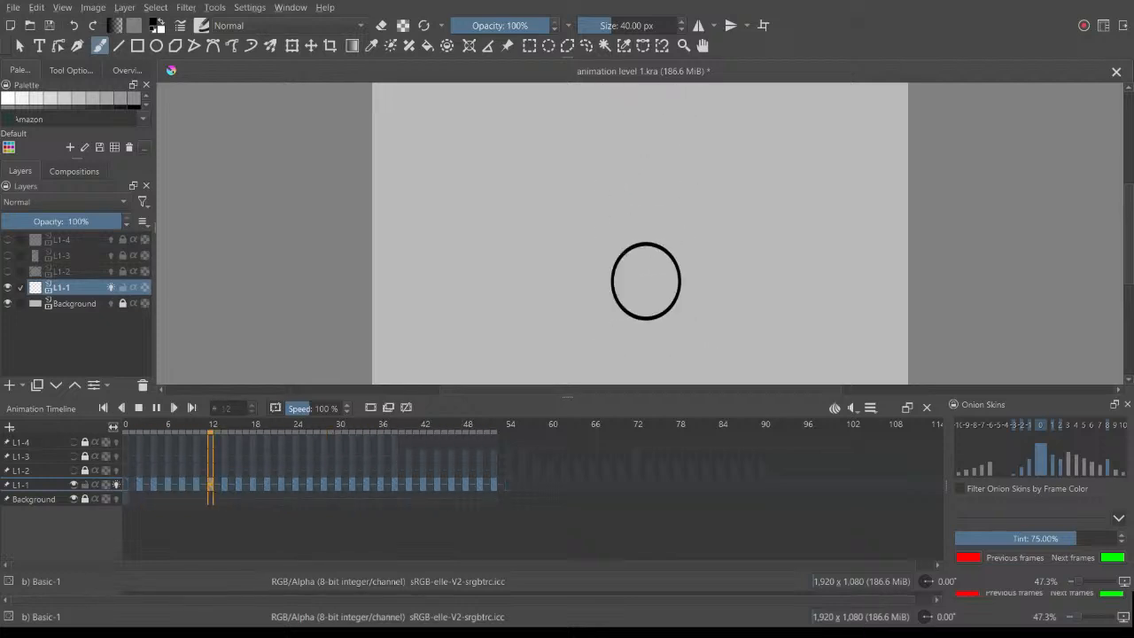
# Step: Hide L1-1, show L1-2 instead, play it back through frame 90 and return to its opening frames
pyautogui.click(73, 484)
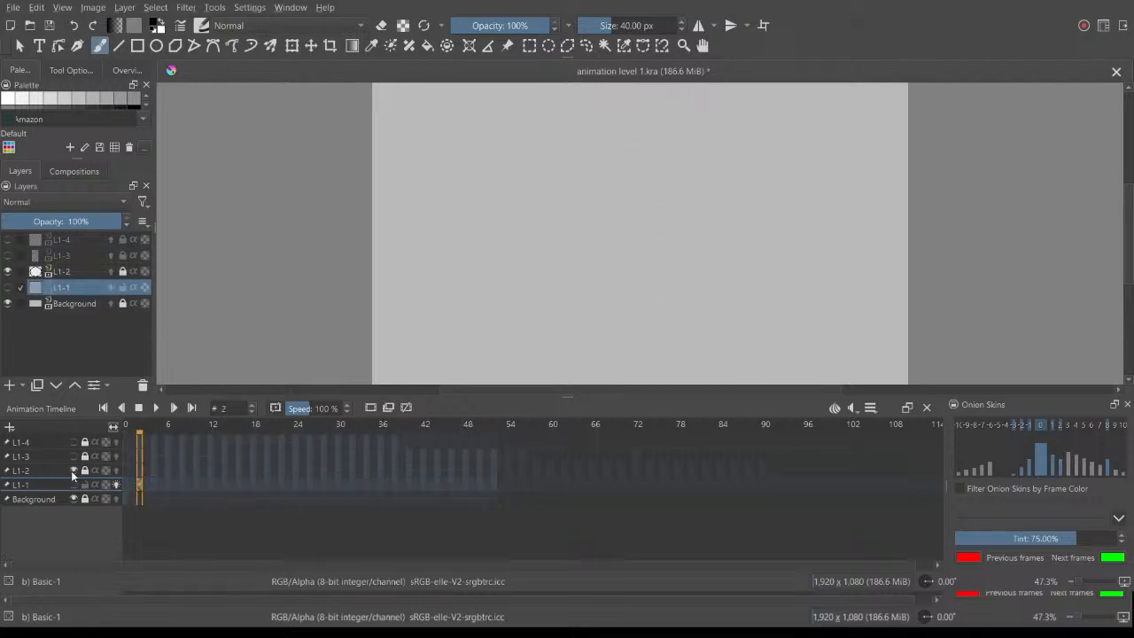
pyautogui.click(762, 470)
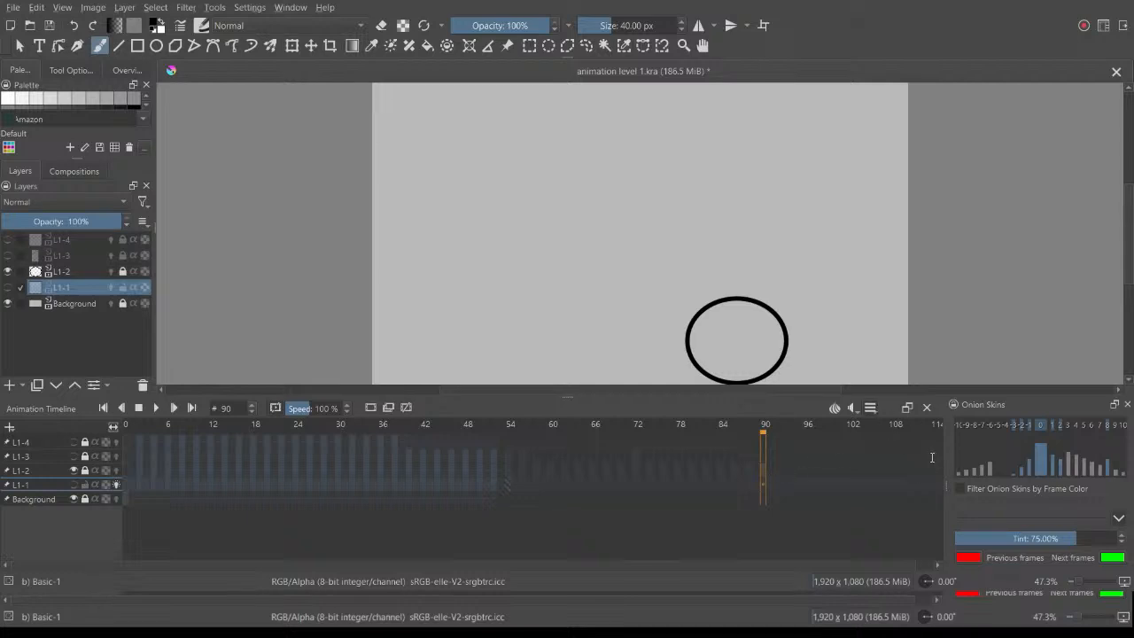
pyautogui.click(43, 469)
pyautogui.press('space')
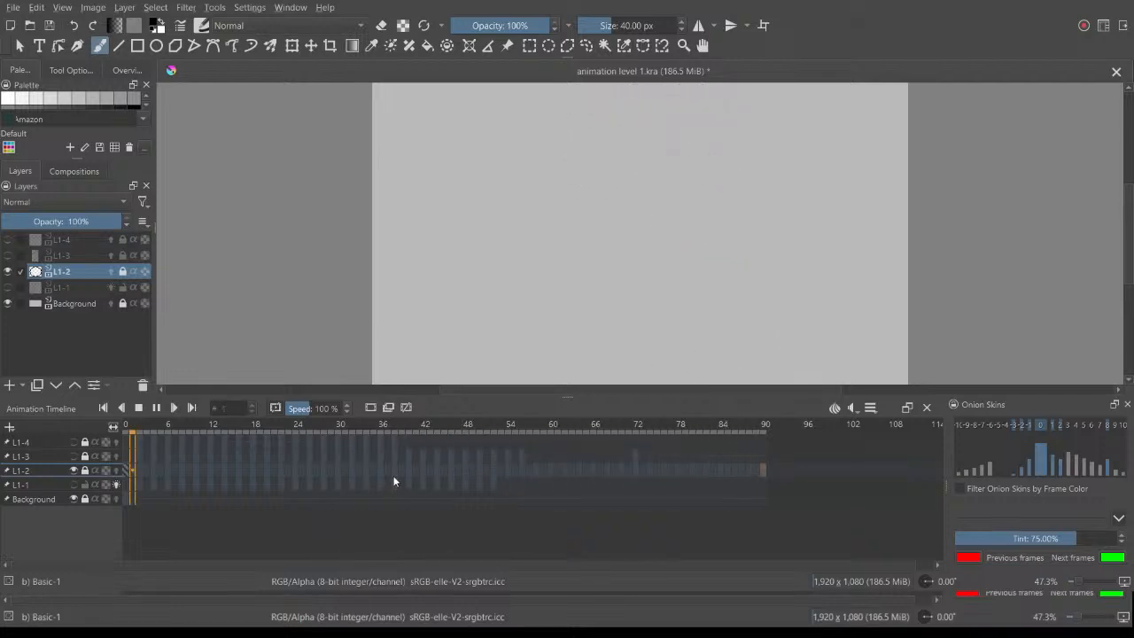
pyautogui.click(139, 409)
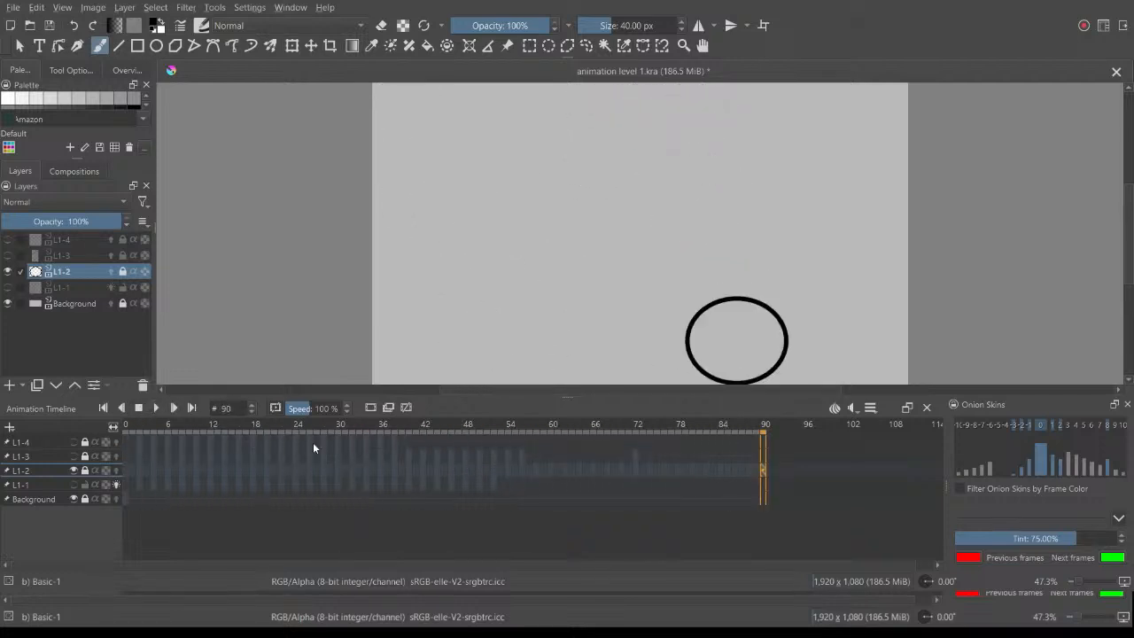
pyautogui.moveTo(298, 427); pyautogui.dragTo(130, 436)
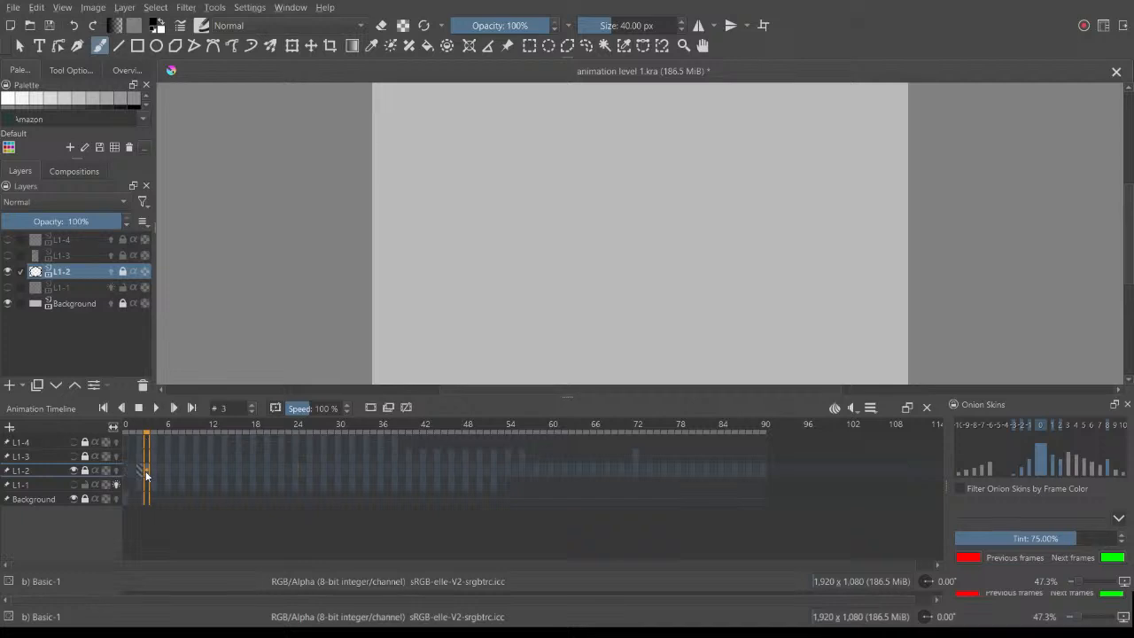
# Step: Unlock L1-2, turn on its onion skins and inspect the ball's drawings at frames 10 and 14
pyautogui.click(85, 471)
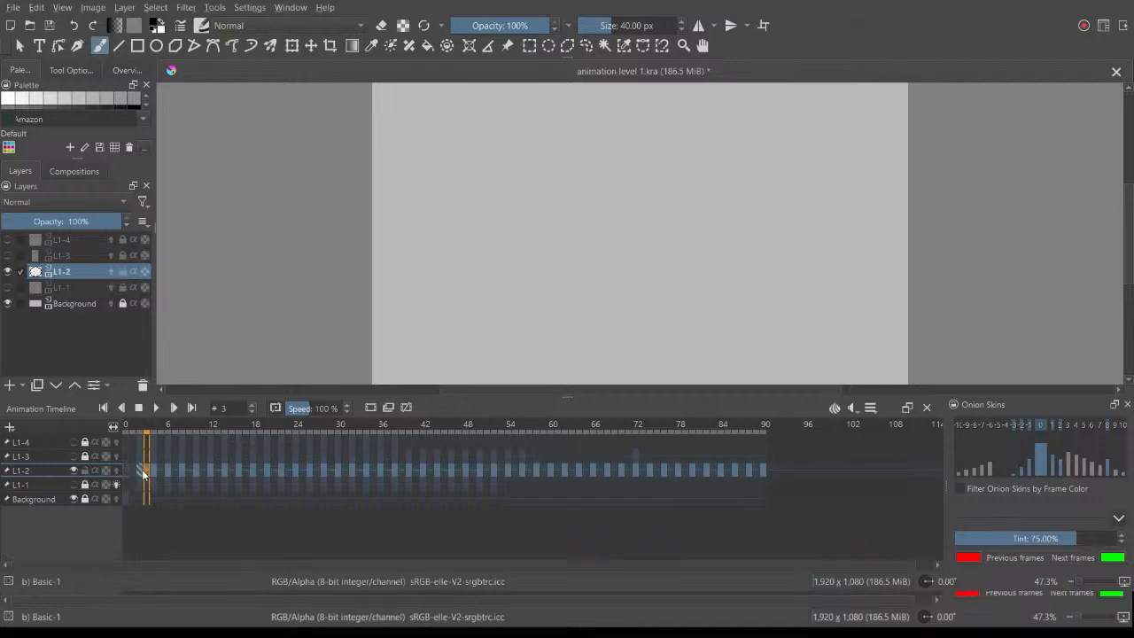
pyautogui.moveTo(153, 431); pyautogui.dragTo(199, 425)
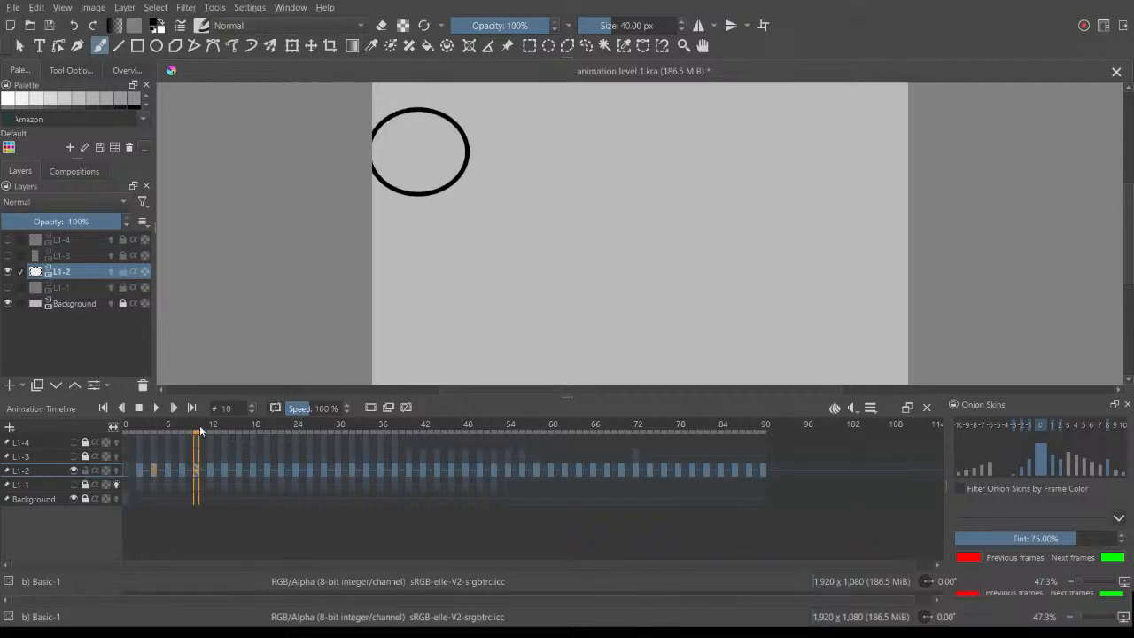
pyautogui.click(116, 473)
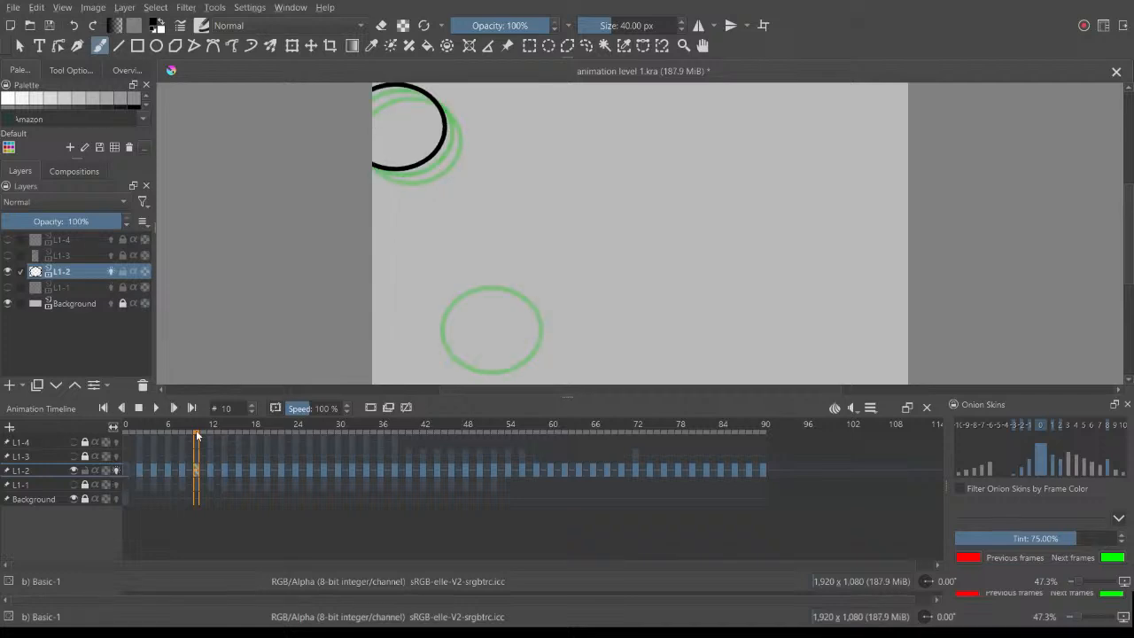
pyautogui.moveTo(202, 429); pyautogui.dragTo(237, 425)
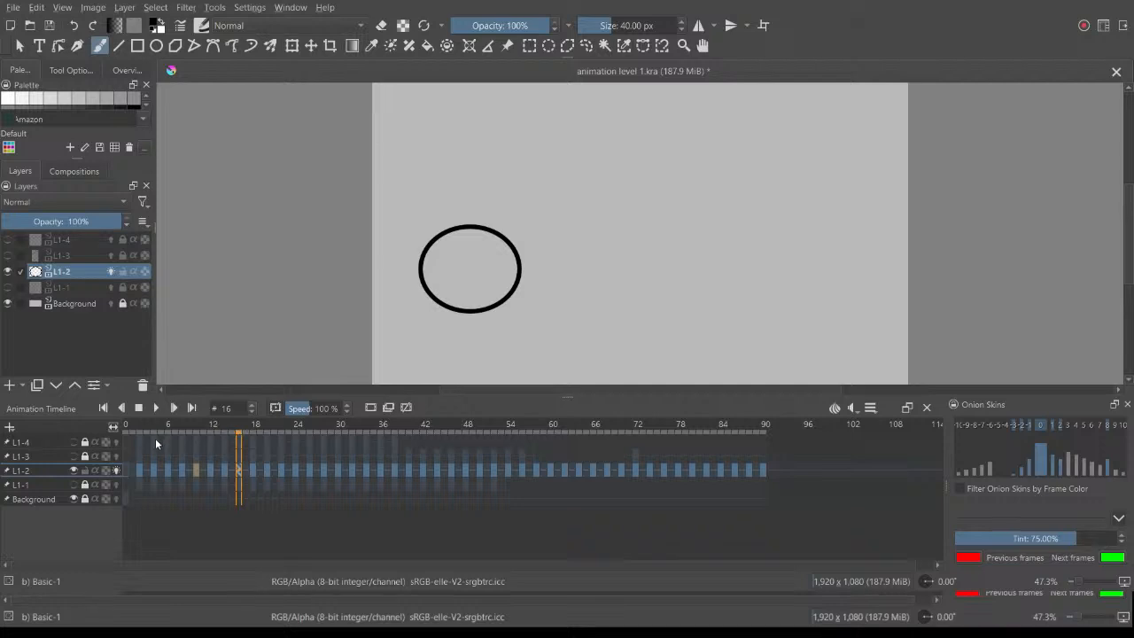
pyautogui.click(225, 470)
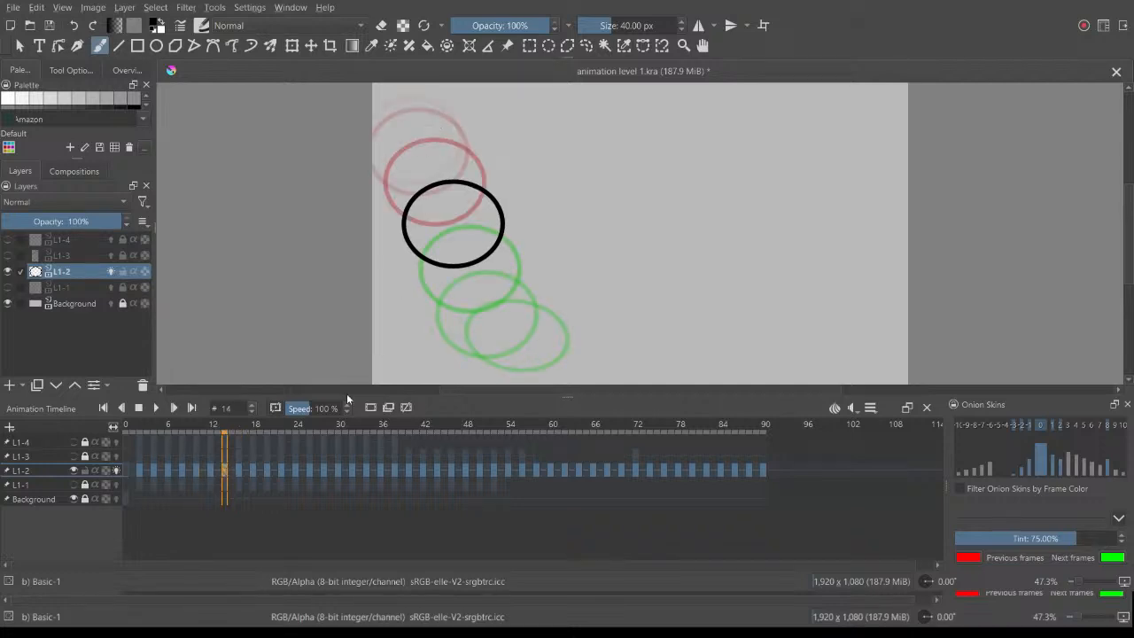
# Step: Scrub L1-2 from the opening frames to frame 25 to examine the ball's path up to impact
pyautogui.moveTo(231, 429); pyautogui.dragTo(203, 438)
pyautogui.click(223, 461)
pyautogui.moveTo(228, 434); pyautogui.dragTo(161, 409)
pyautogui.click(169, 410)
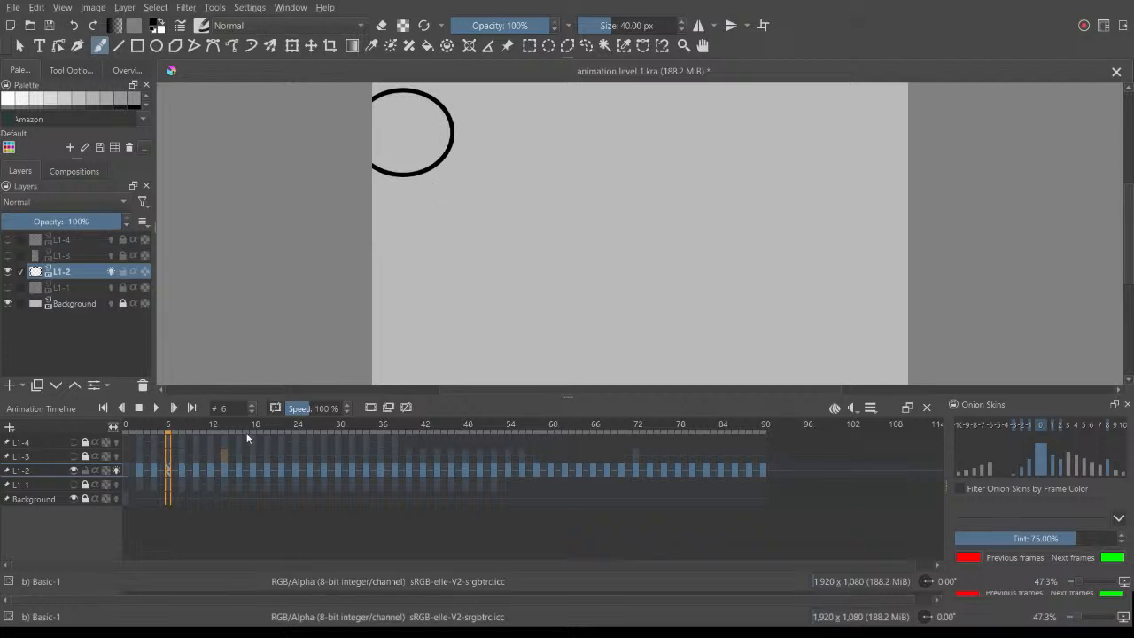
pyautogui.moveTo(171, 429); pyautogui.dragTo(300, 431)
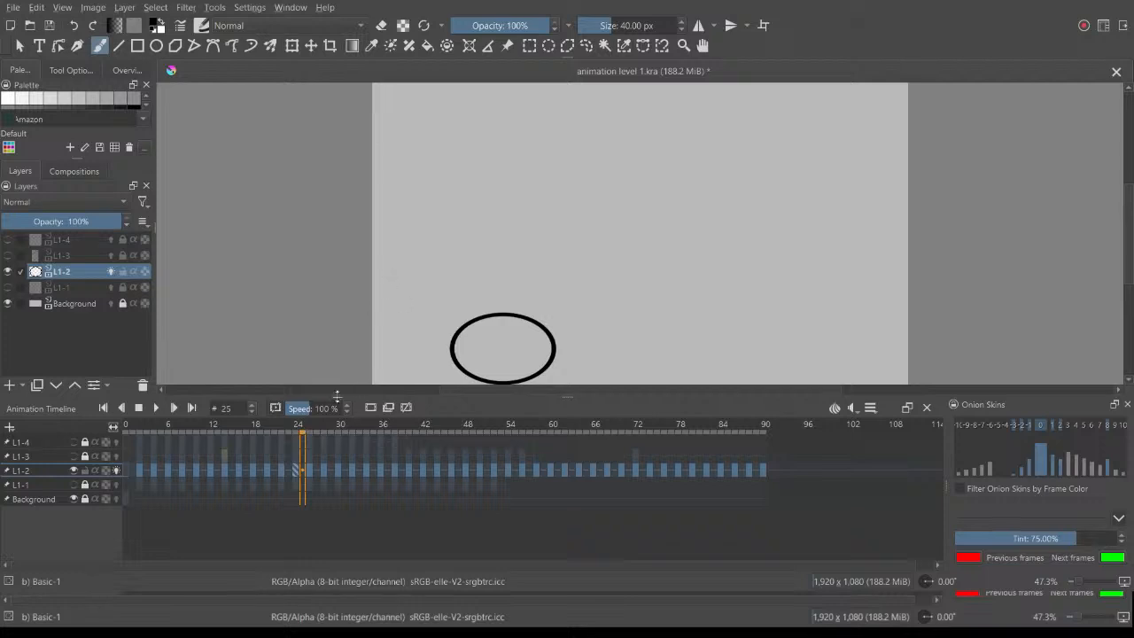
# Step: Add a new paint layer above L1-2 and place its keyframe at frame 2
pyautogui.click(6, 386)
pyautogui.click(295, 474)
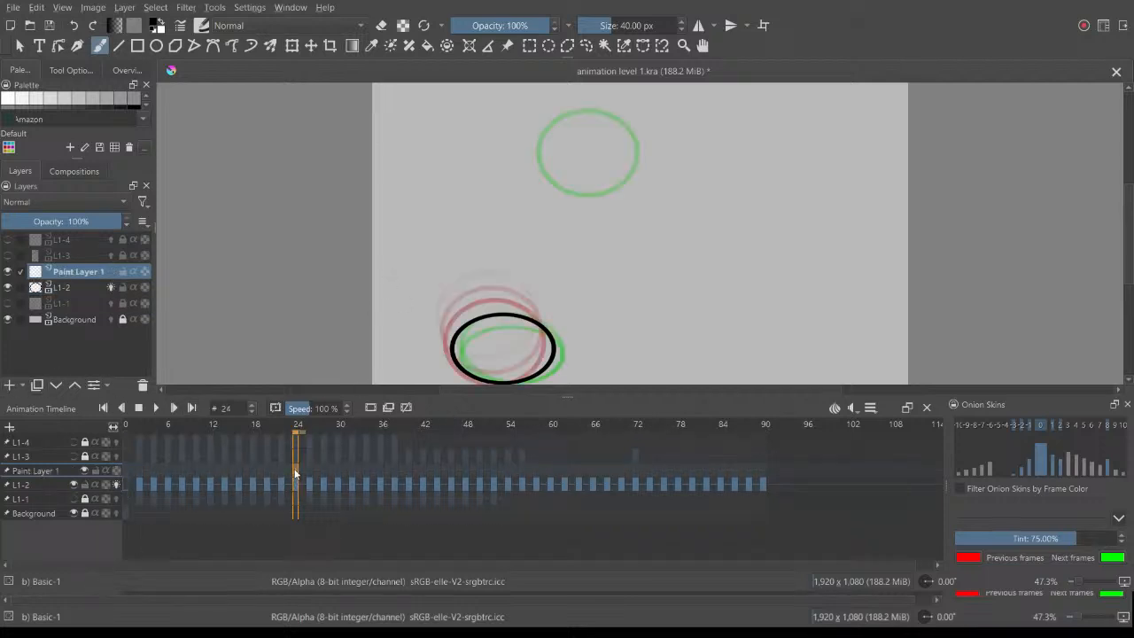
pyautogui.click(321, 433)
pyautogui.click(299, 470)
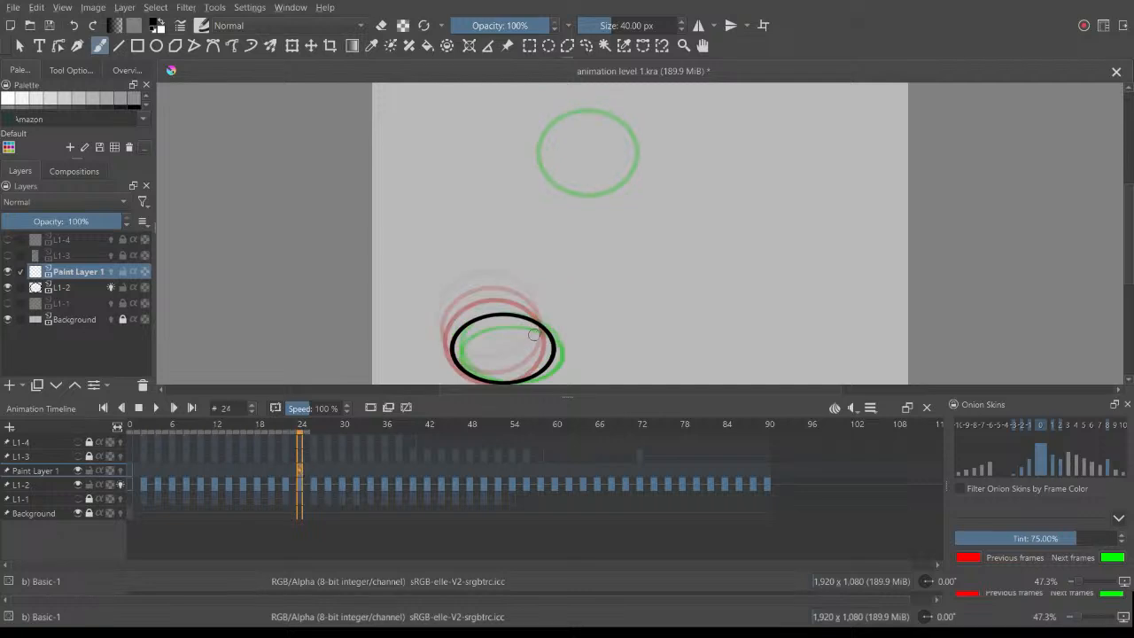
pyautogui.moveTo(306, 472); pyautogui.dragTo(145, 473)
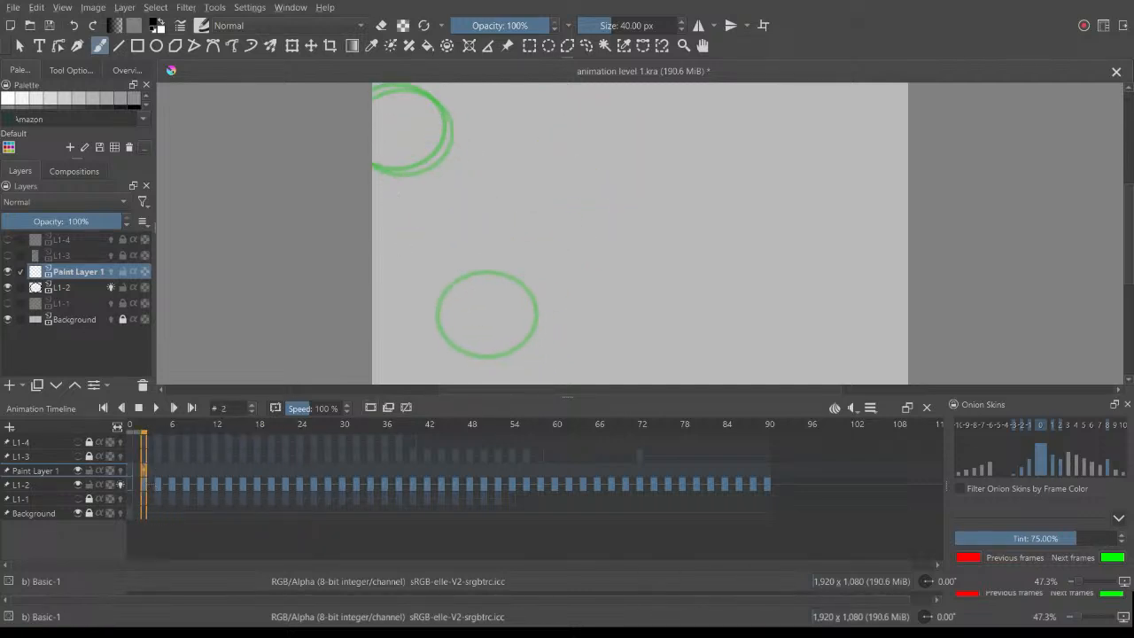
# Step: Draw a thick black downward arc on Paint Layer 1 and transform it leftward toward the ball's path
pyautogui.moveTo(373, 116)
pyautogui.mouseDown()
pyautogui.moveTo(570, 304)
pyautogui.moveTo(580, 383)
pyautogui.mouseUp()
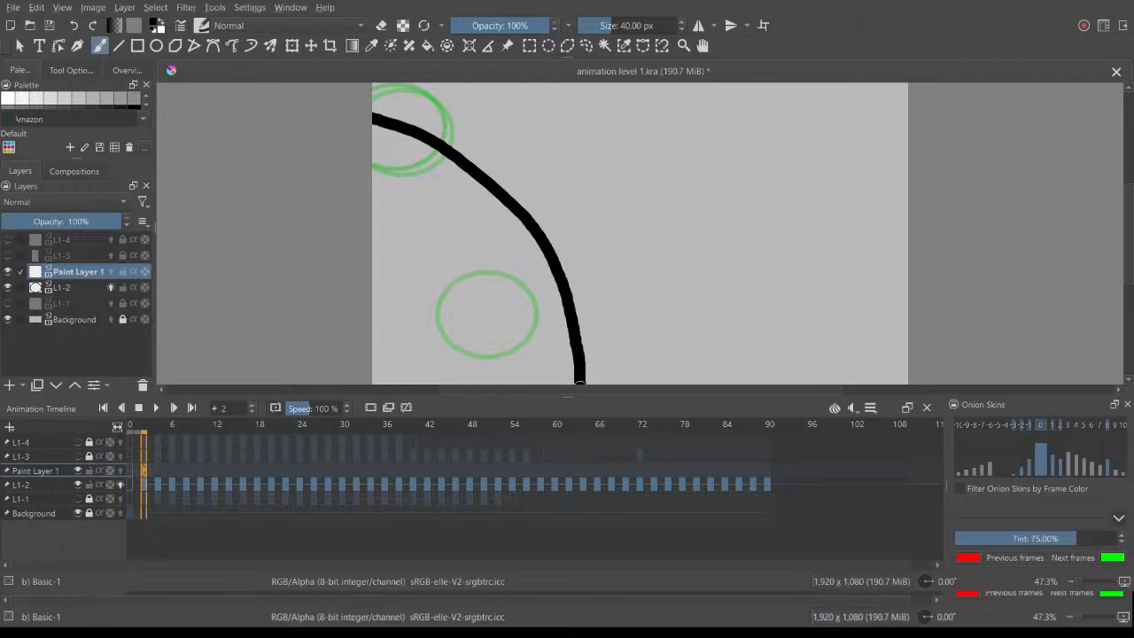
pyautogui.hotkey('ctrl', 't')
pyautogui.moveTo(551, 265); pyautogui.dragTo(488, 270)
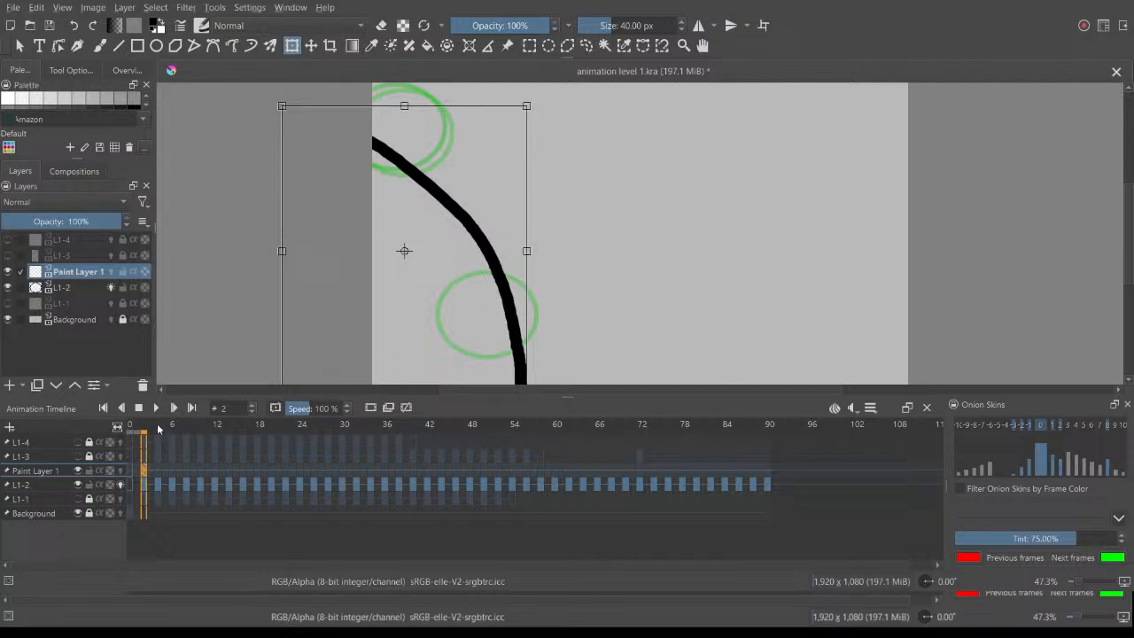
# Step: Check the arc against the ball's motion and shift it slightly left and down through the lower ball drawing
pyautogui.moveTo(156, 423); pyautogui.dragTo(296, 434)
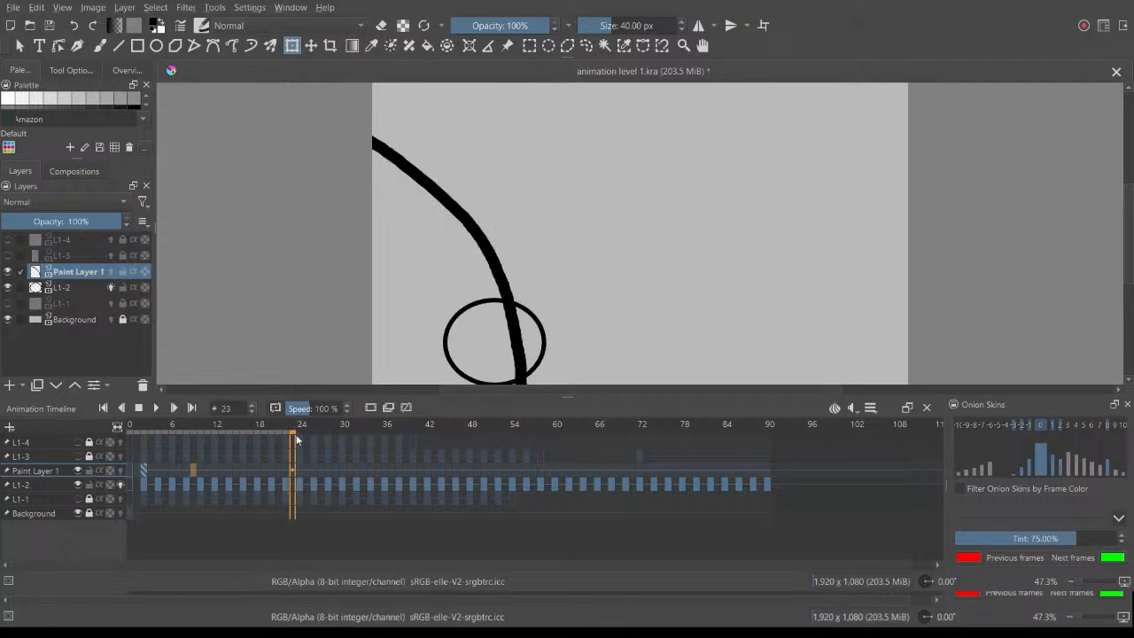
pyautogui.click(144, 470)
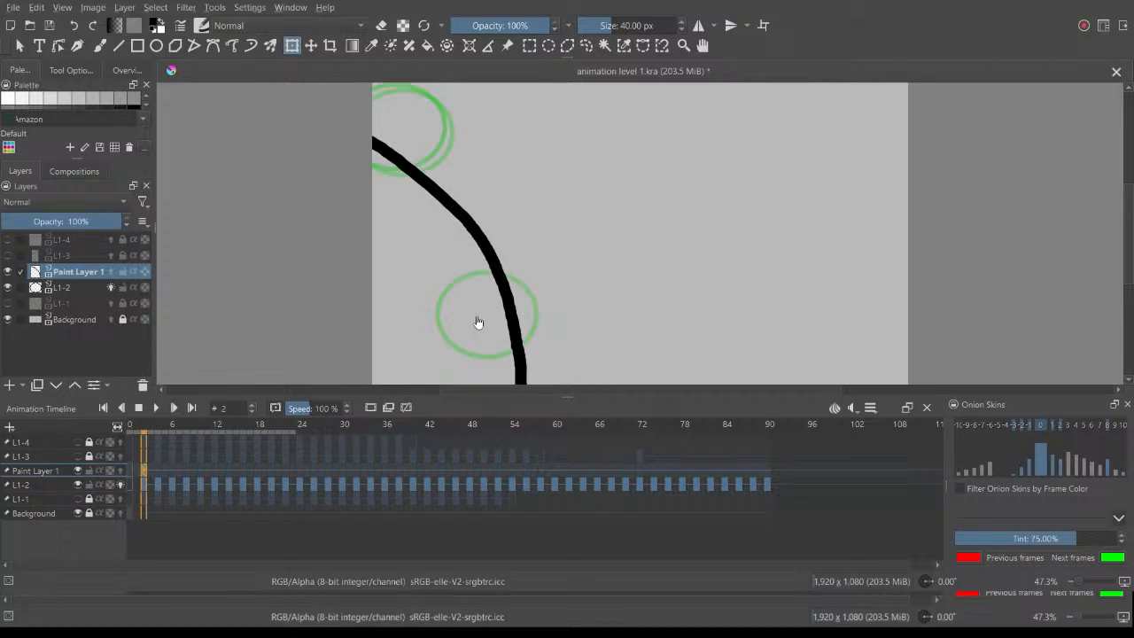
pyautogui.moveTo(504, 292); pyautogui.dragTo(486, 304)
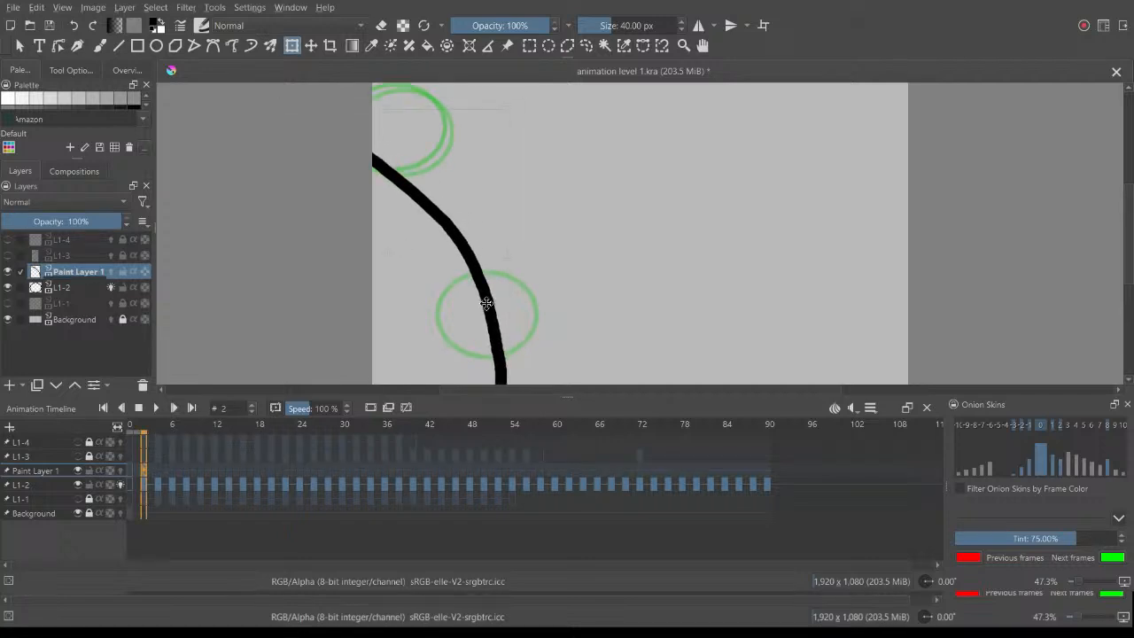
pyautogui.moveTo(142, 427); pyautogui.dragTo(259, 431)
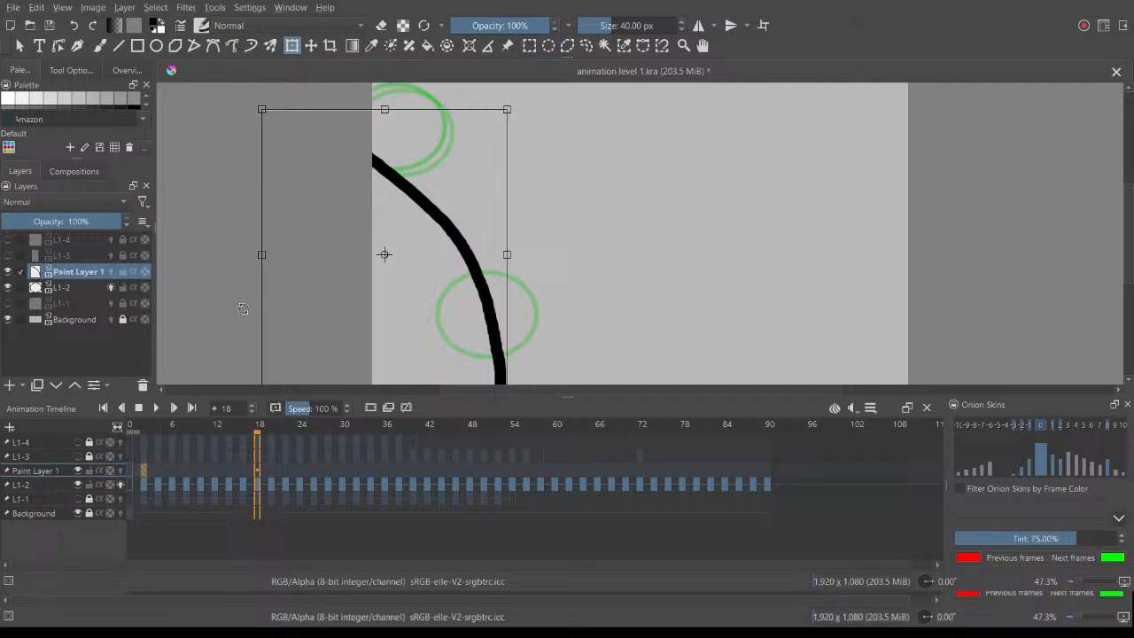
pyautogui.press('Return')
# Step: Compare the opening frames with the arc and move the ball on L1-2 frame 4 down toward it
pyautogui.moveTo(257, 425)
pyautogui.mouseDown()
pyautogui.moveTo(144, 424)
pyautogui.moveTo(297, 433)
pyautogui.moveTo(172, 430)
pyautogui.mouseUp()
pyautogui.click(175, 409)
pyautogui.press('Left')
pyautogui.press('Left')
pyautogui.press('Left')
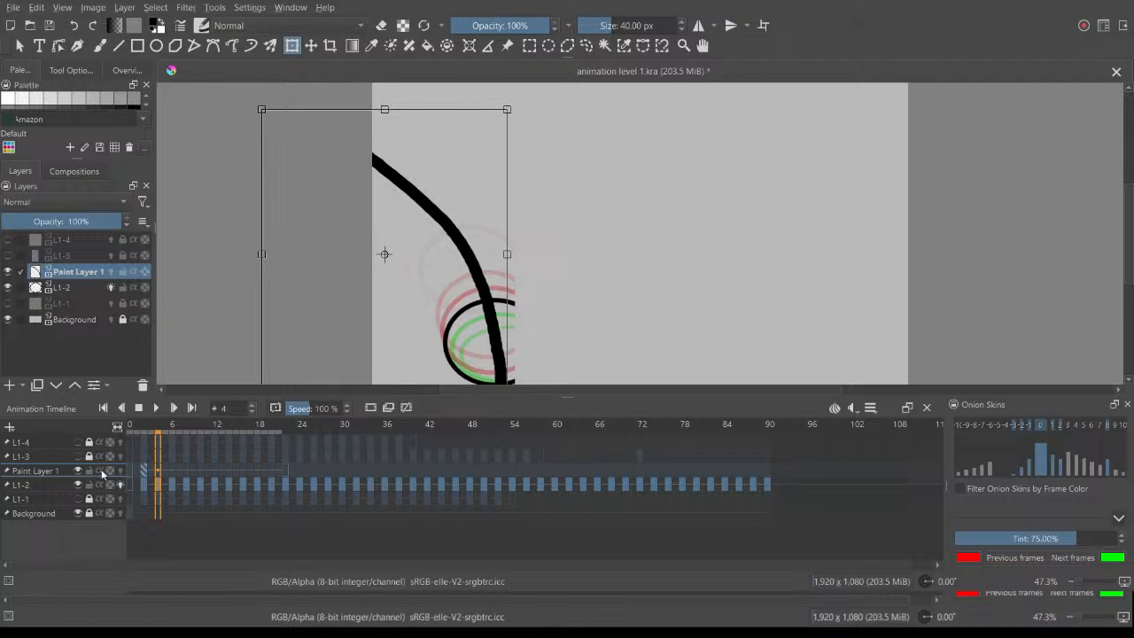
pyautogui.click(53, 488)
pyautogui.click(165, 487)
pyautogui.click(171, 486)
pyautogui.click(156, 484)
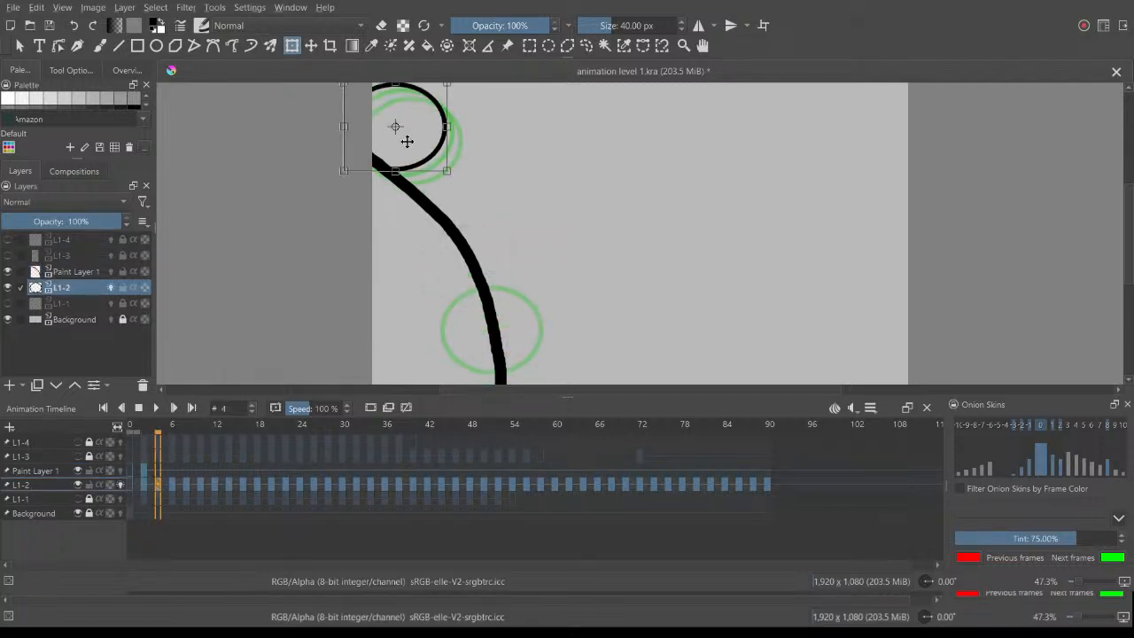
pyautogui.moveTo(428, 126); pyautogui.dragTo(433, 151)
# Step: Move the early ball drawings on L1-2, including frame 8, down toward the guide arc, stepping through frames 6 to 12
pyautogui.click(173, 483)
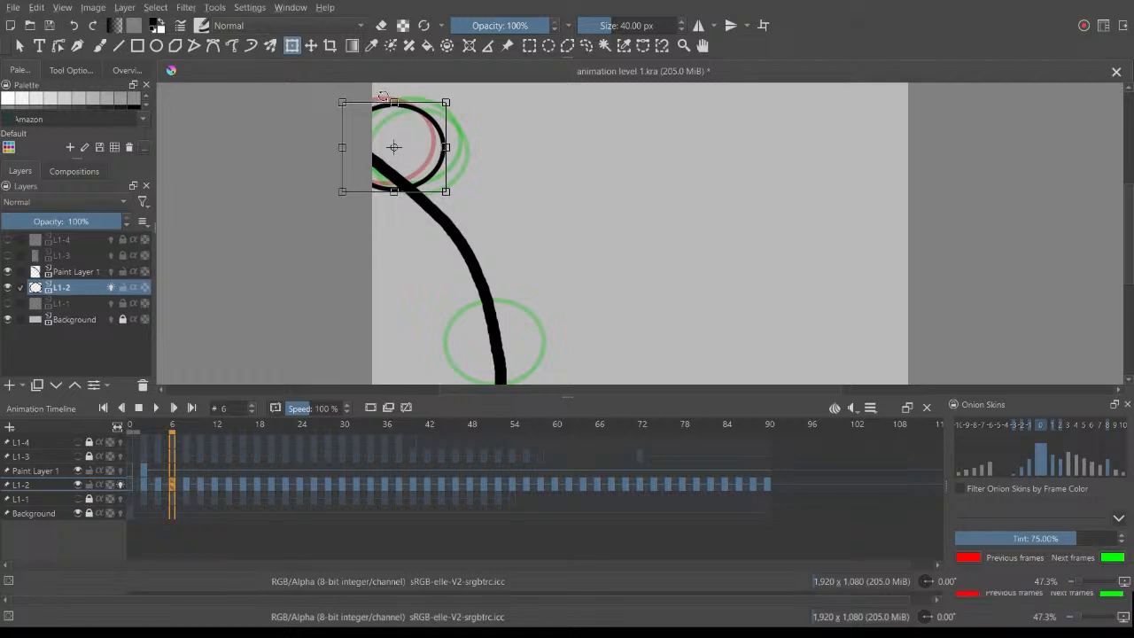
pyautogui.click(188, 482)
pyautogui.click(439, 139)
pyautogui.moveTo(441, 136); pyautogui.dragTo(453, 189)
pyautogui.click(201, 485)
pyautogui.click(443, 159)
pyautogui.click(214, 484)
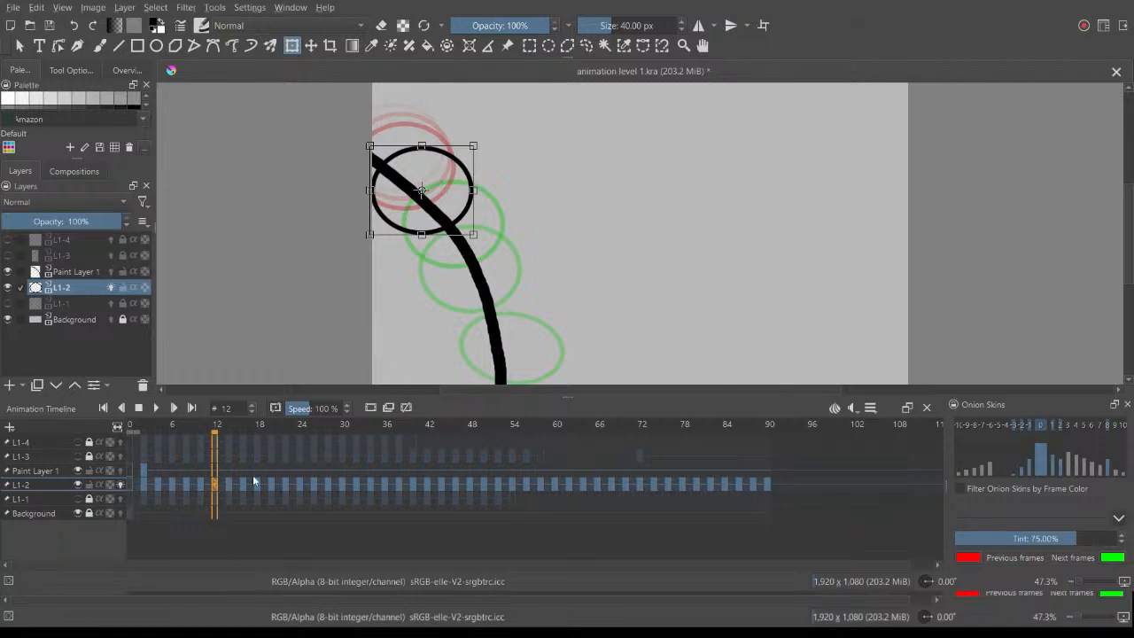
# Step: Shift the ball on L1-2 frame 14 slightly left toward the arc, then scrub through the remaining frames to frame 86
pyautogui.click(228, 485)
pyautogui.moveTo(488, 220); pyautogui.dragTo(483, 222)
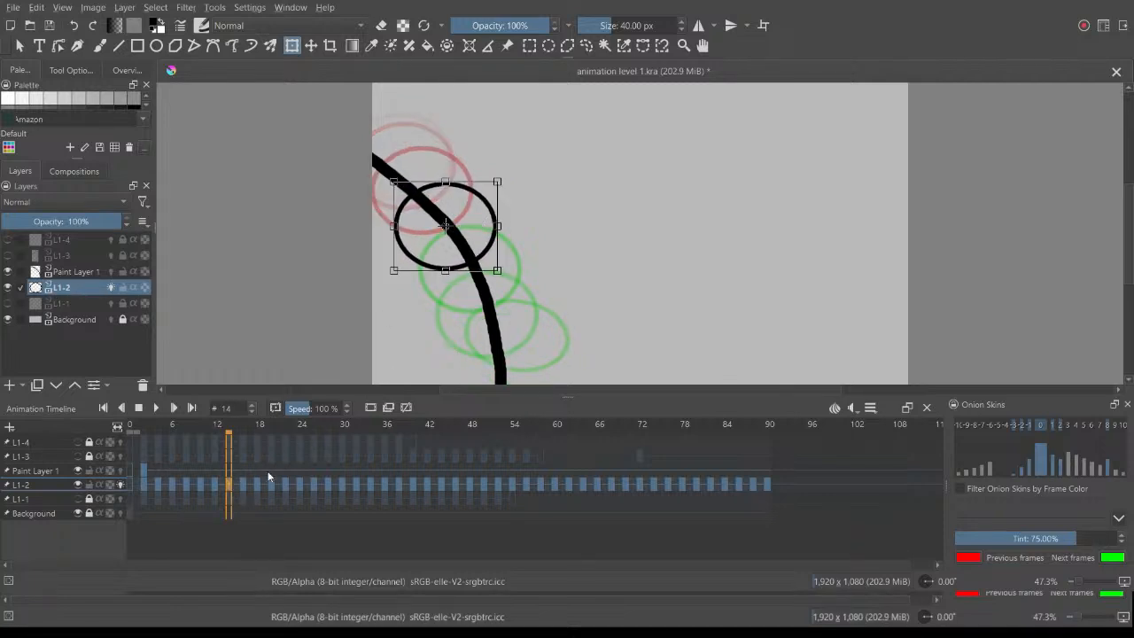
pyautogui.click(247, 483)
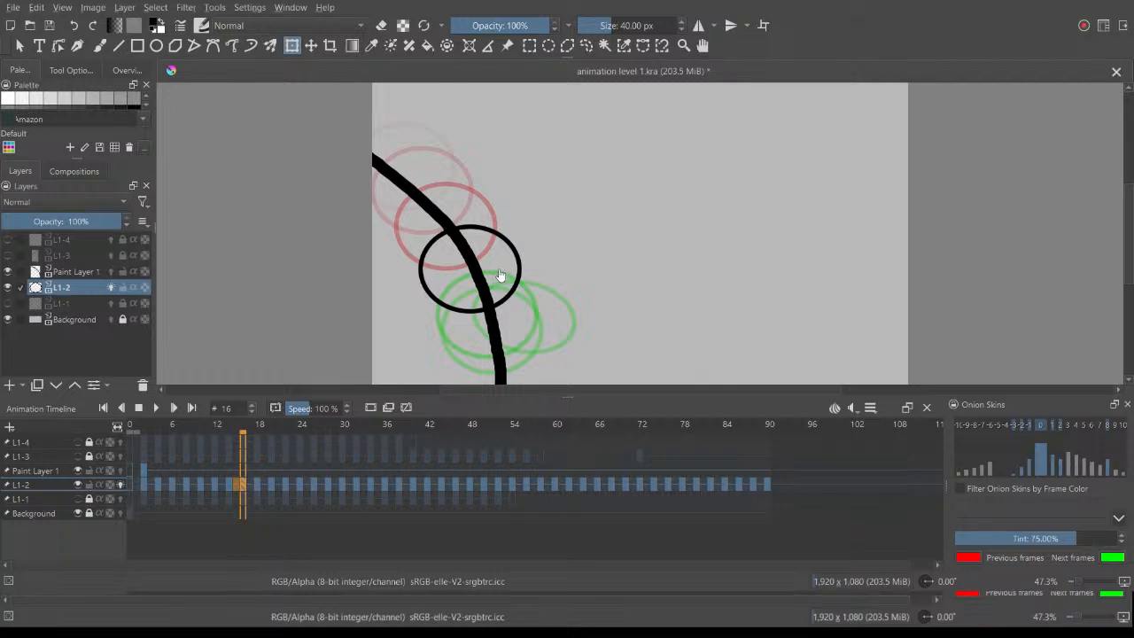
pyautogui.moveTo(242, 427); pyautogui.dragTo(739, 483)
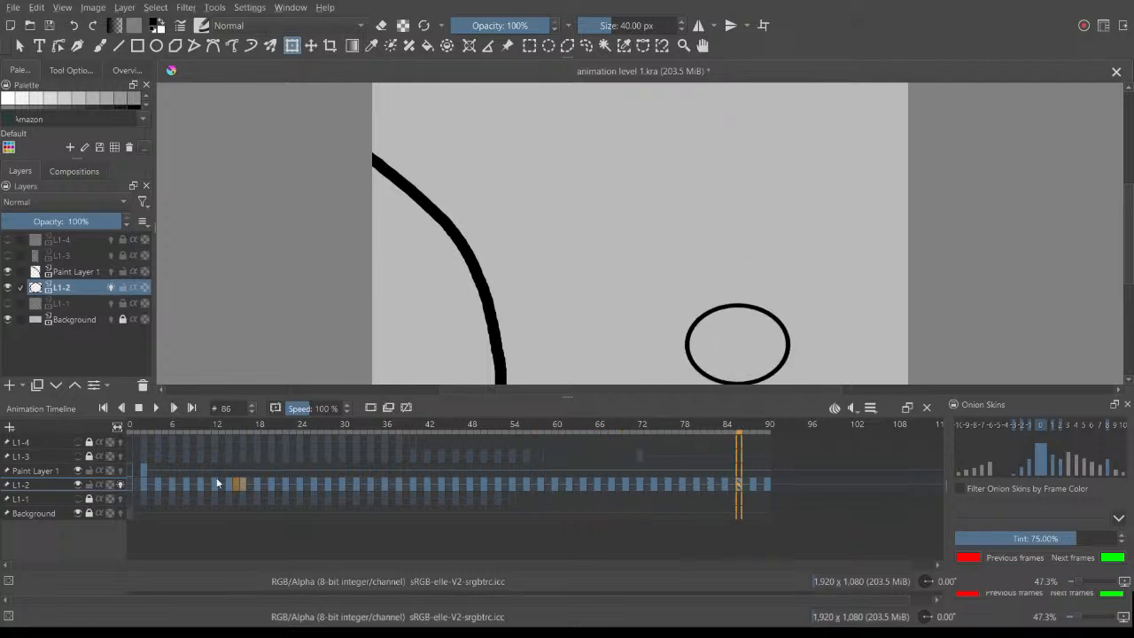
# Step: Delete Paint Layer 1 with the guide arc and play the L1-2 animation from frame 4
pyautogui.click(53, 470)
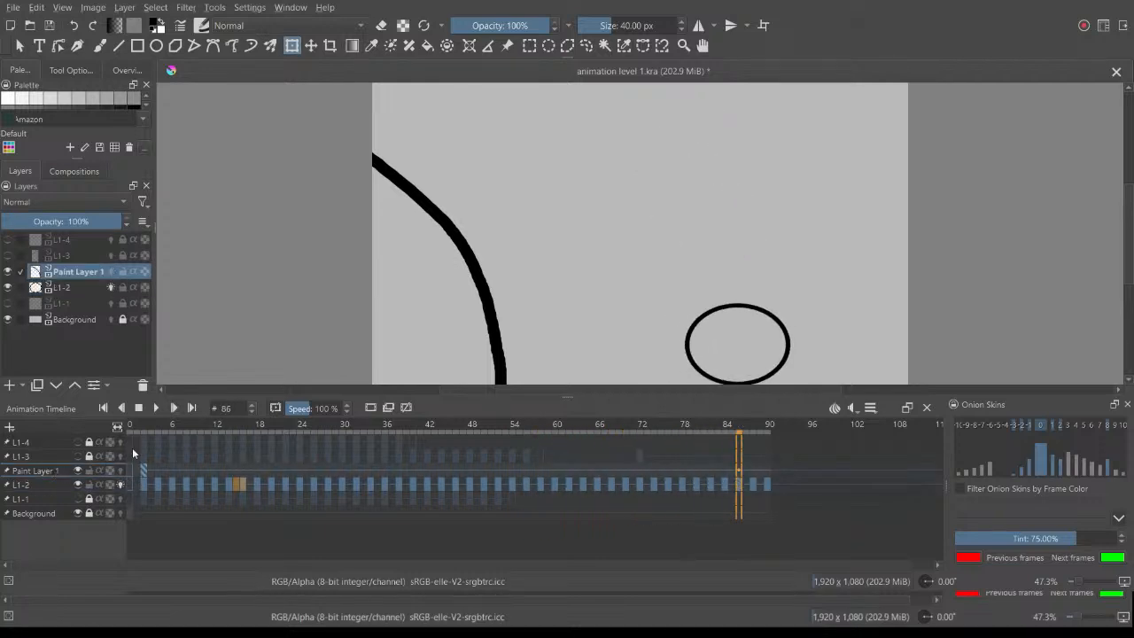
pyautogui.click(143, 384)
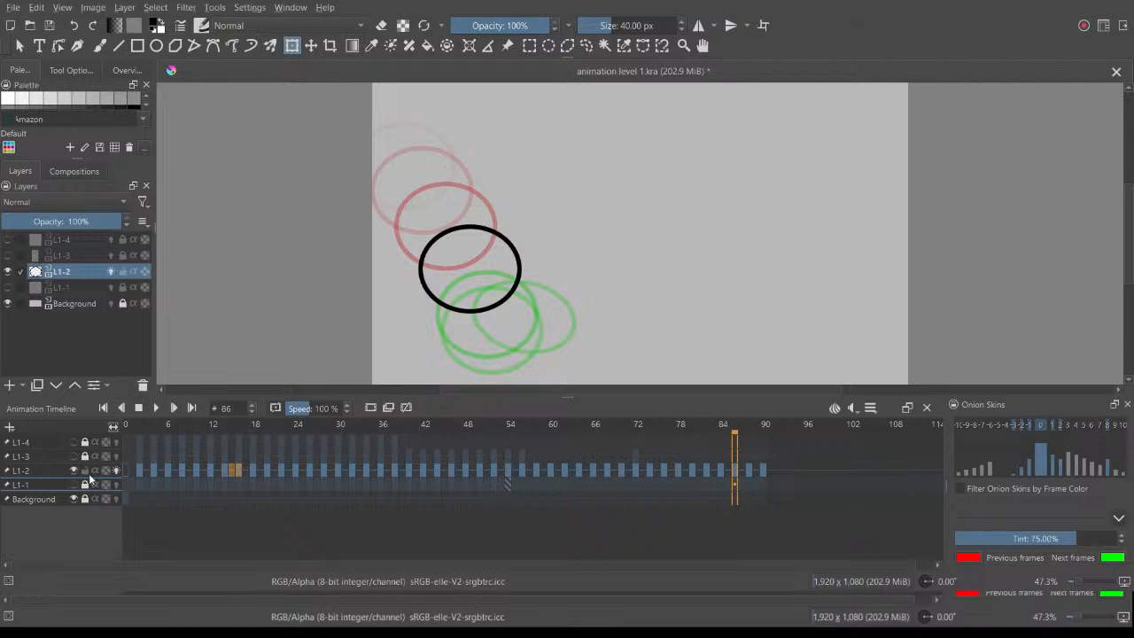
pyautogui.click(156, 433)
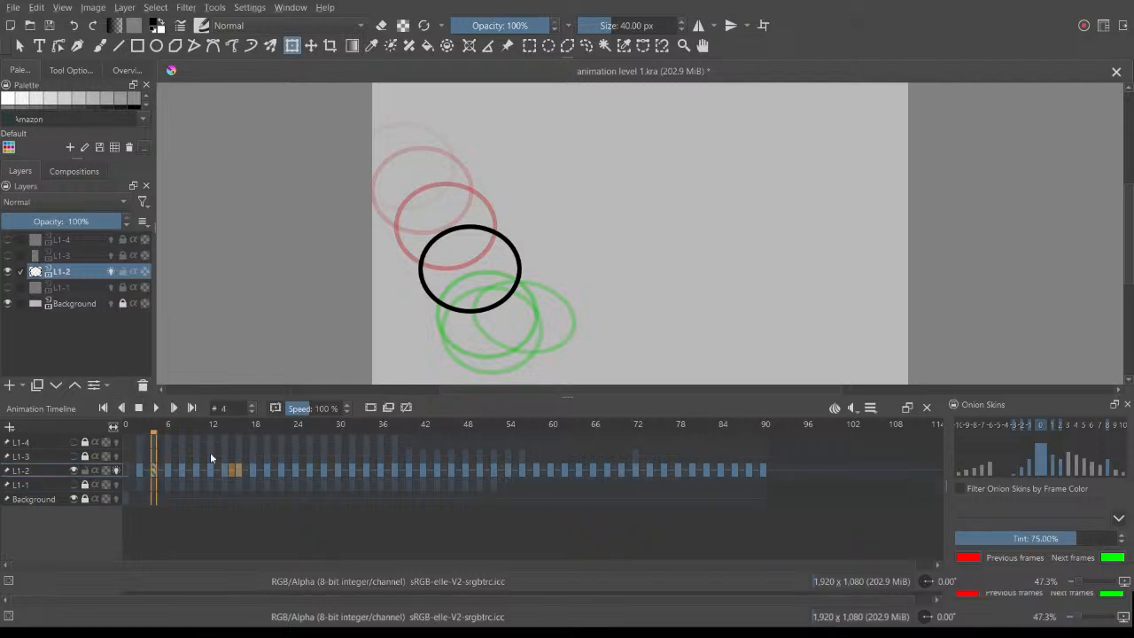
pyautogui.press('space')
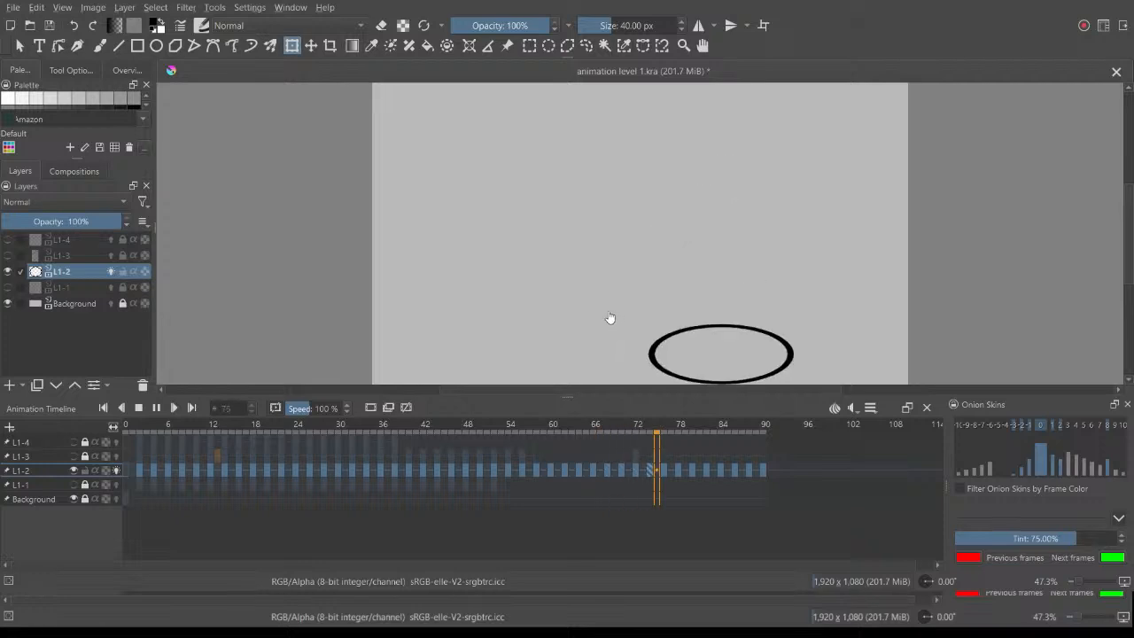
pyautogui.press('space')
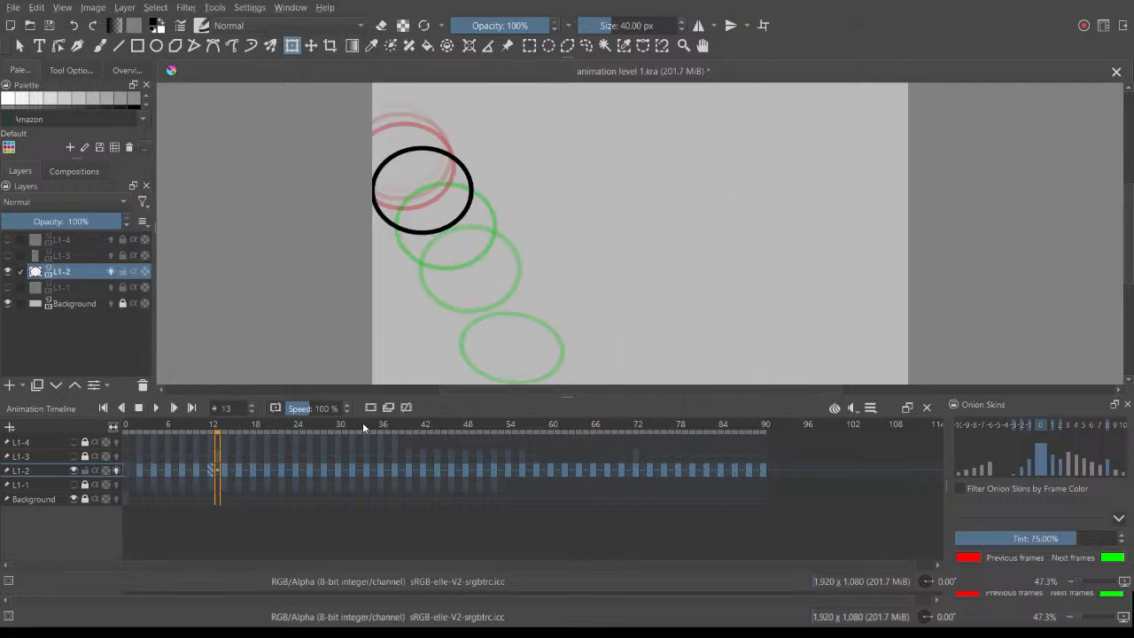
# Step: Scrub L1-2 back and forth around frames 23 to 28 to examine the ball's squash as it lands
pyautogui.moveTo(355, 425); pyautogui.dragTo(288, 427)
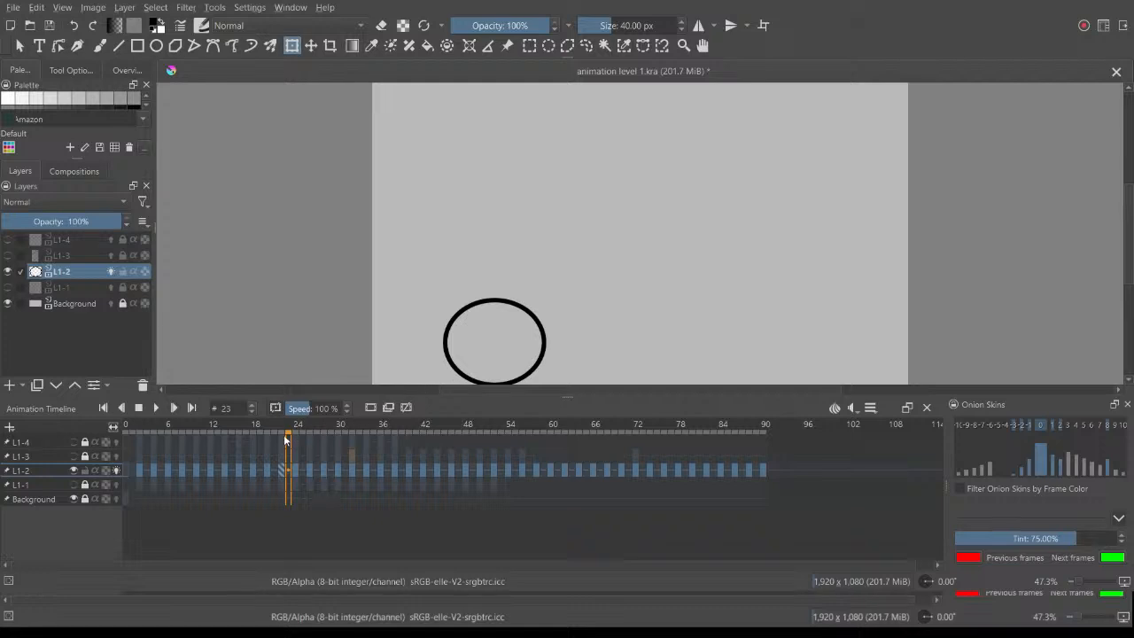
pyautogui.moveTo(292, 432)
pyautogui.mouseDown()
pyautogui.moveTo(330, 434)
pyautogui.moveTo(310, 433)
pyautogui.mouseUp()
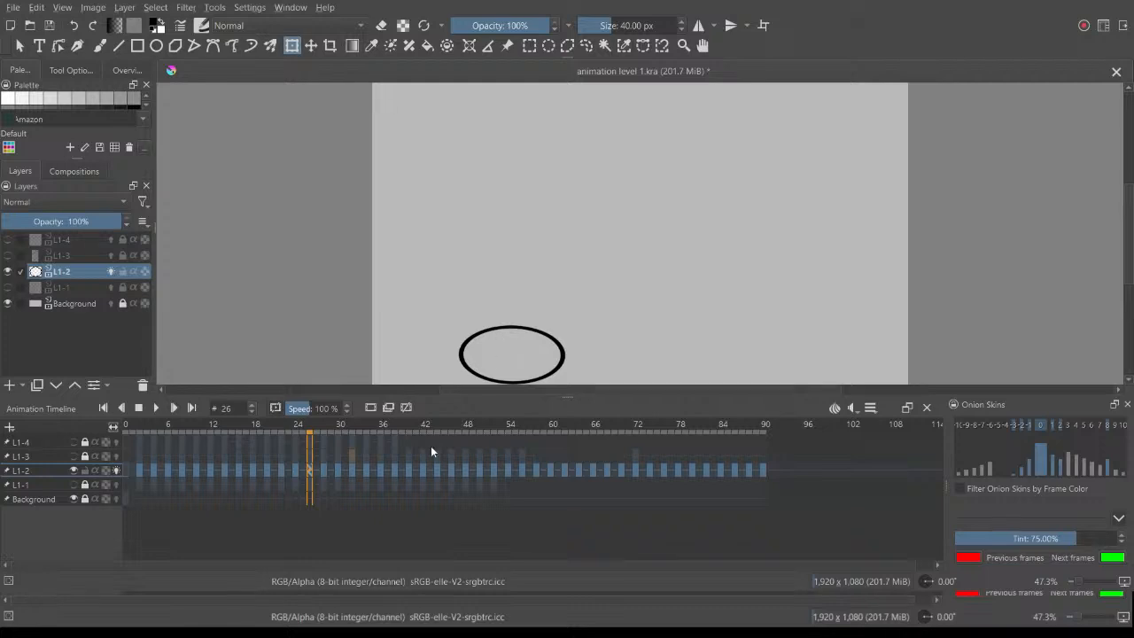
pyautogui.moveTo(308, 434)
pyautogui.mouseDown()
pyautogui.moveTo(286, 432)
pyautogui.moveTo(320, 438)
pyautogui.mouseUp()
pyautogui.moveTo(293, 438); pyautogui.dragTo(312, 440)
# Step: Hide L1-2 with its onion skins off, and show L1-3 unlocked with onion skins on
pyautogui.click(115, 457)
pyautogui.click(116, 471)
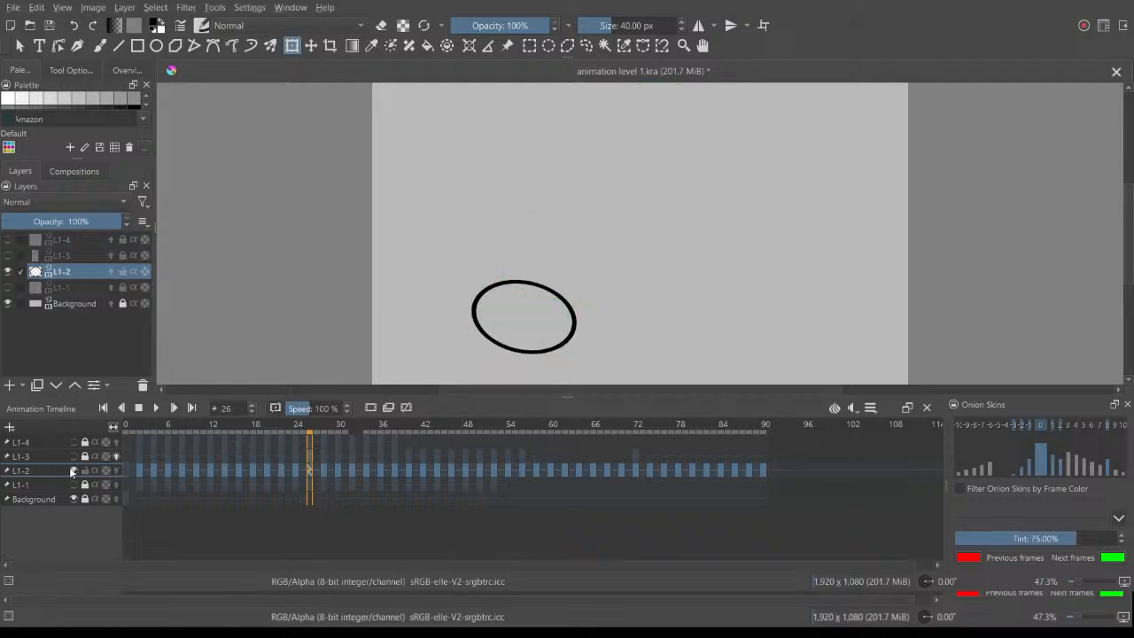
pyautogui.click(72, 471)
pyautogui.click(73, 455)
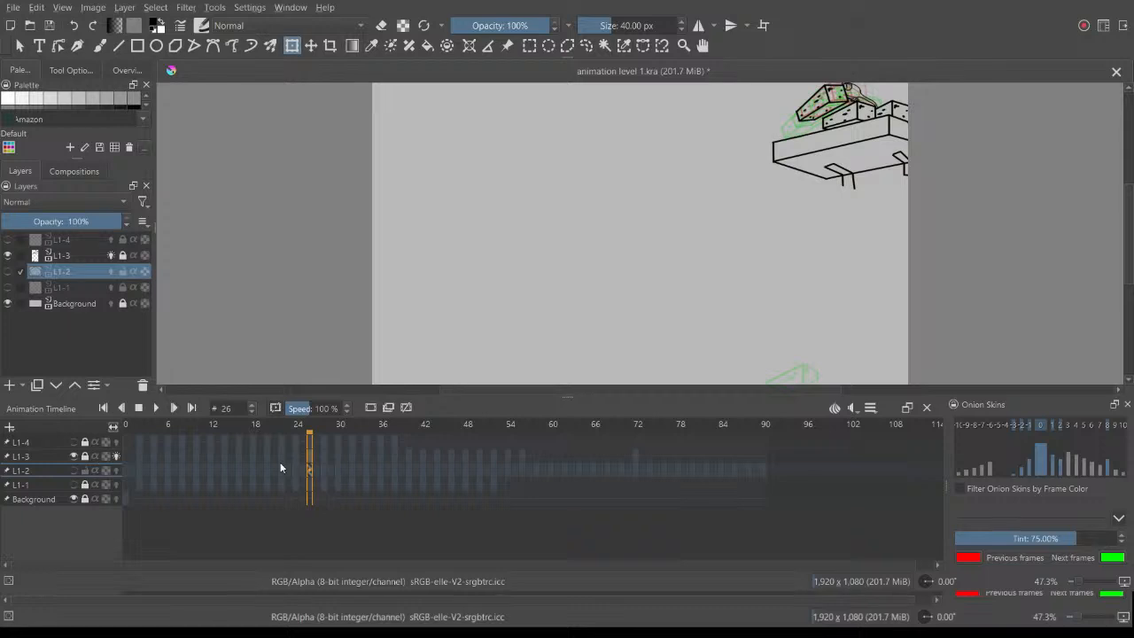
# Step: Play the falling brick animation on L1-3, then scrub through the start of the fall to frame 42
pyautogui.click(524, 455)
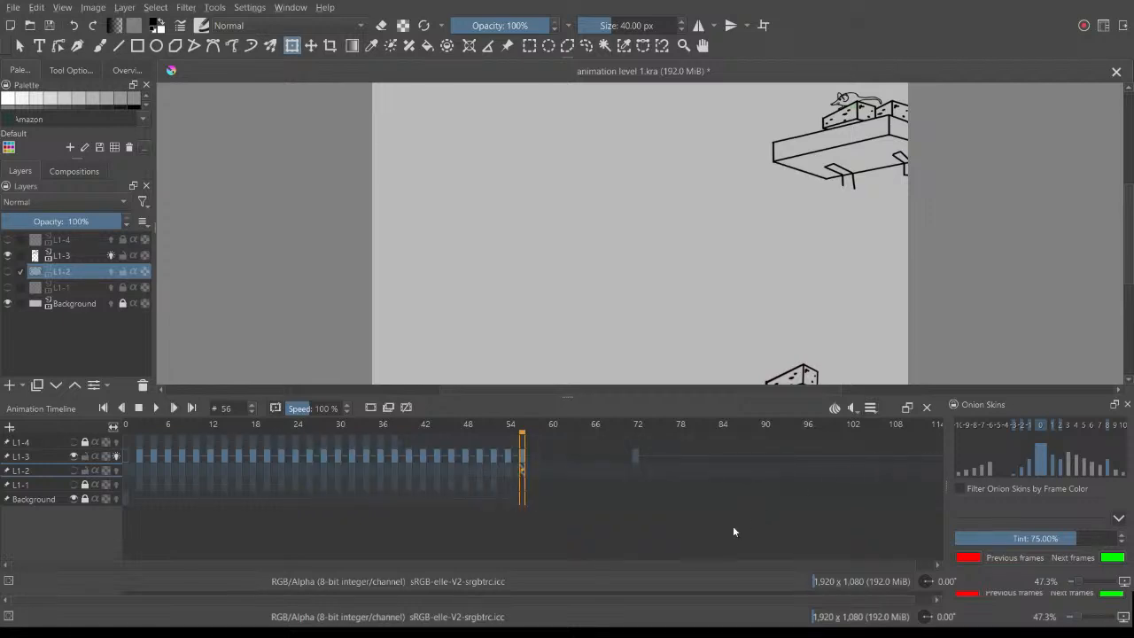
pyautogui.press('space')
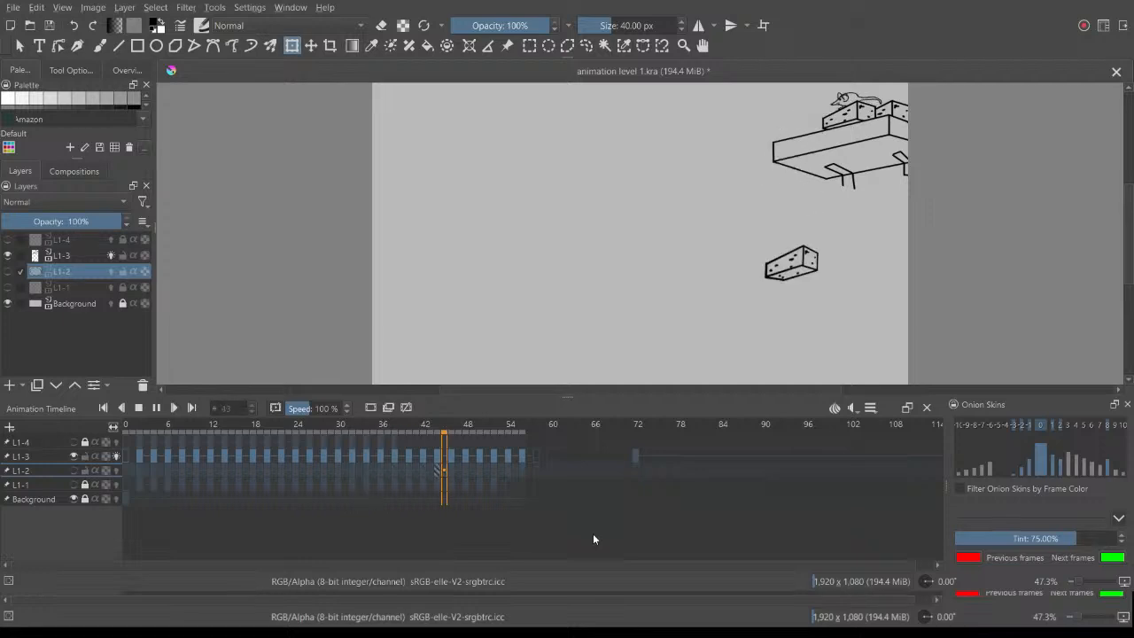
pyautogui.press('space')
pyautogui.moveTo(341, 426)
pyautogui.mouseDown()
pyautogui.moveTo(324, 426)
pyautogui.moveTo(417, 440)
pyautogui.mouseUp()
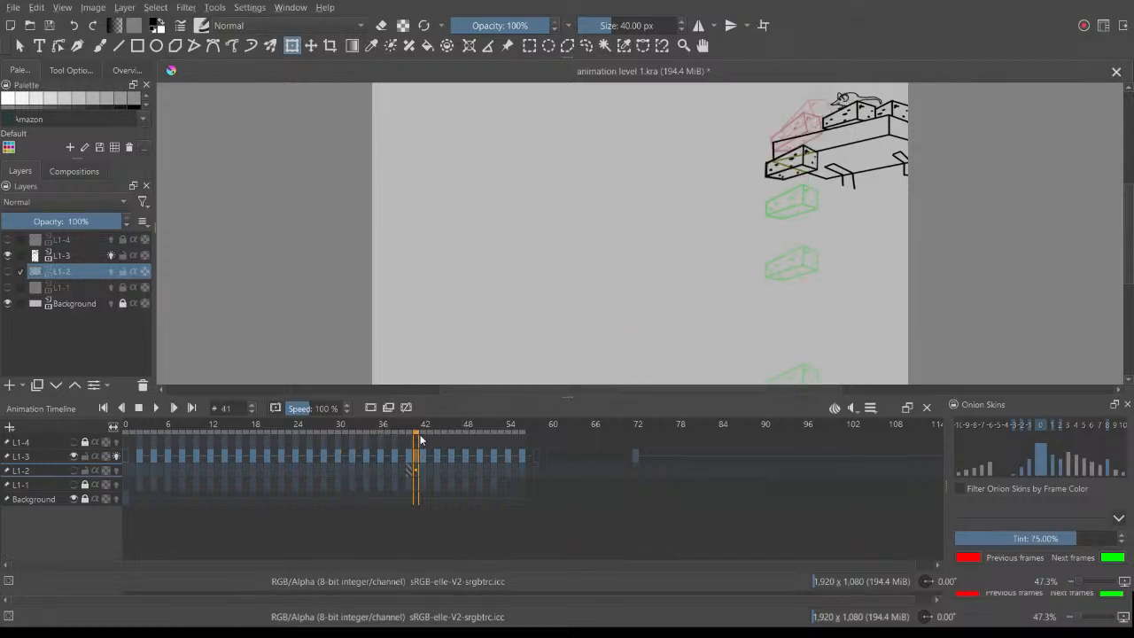
pyautogui.click(424, 439)
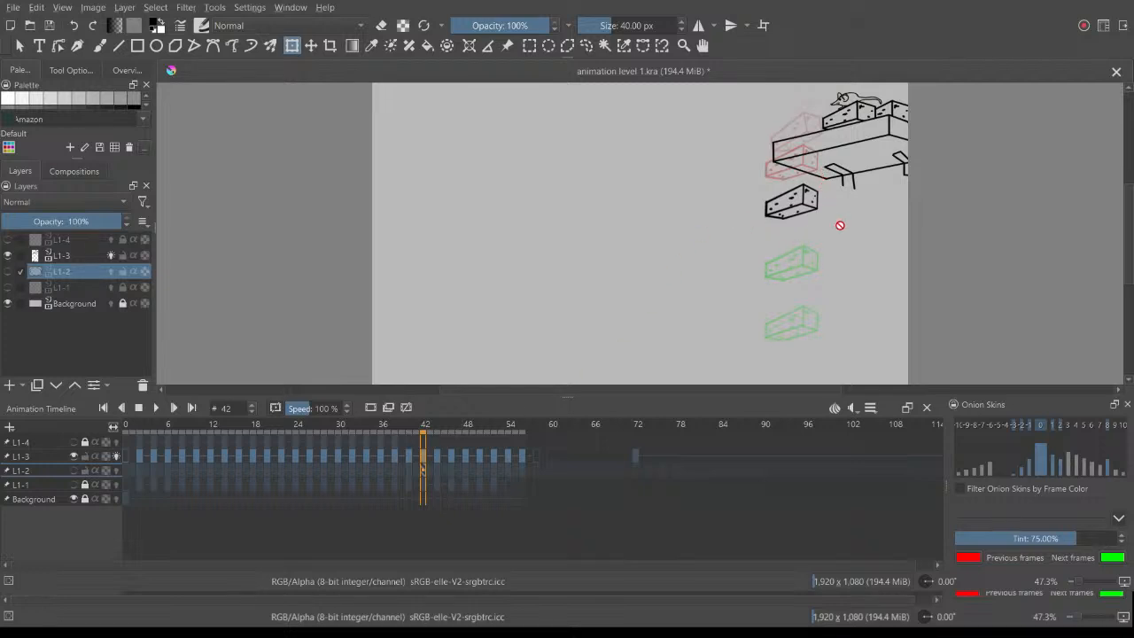
# Step: Examine the spacing of the falling brick drawings on L1-3 between frames 42 and 56 using the onion skins
pyautogui.scroll(1, 826, 299)
pyautogui.scroll(-1, 827, 299)
pyautogui.moveTo(426, 443); pyautogui.dragTo(470, 448)
pyautogui.moveTo(487, 449); pyautogui.dragTo(521, 443)
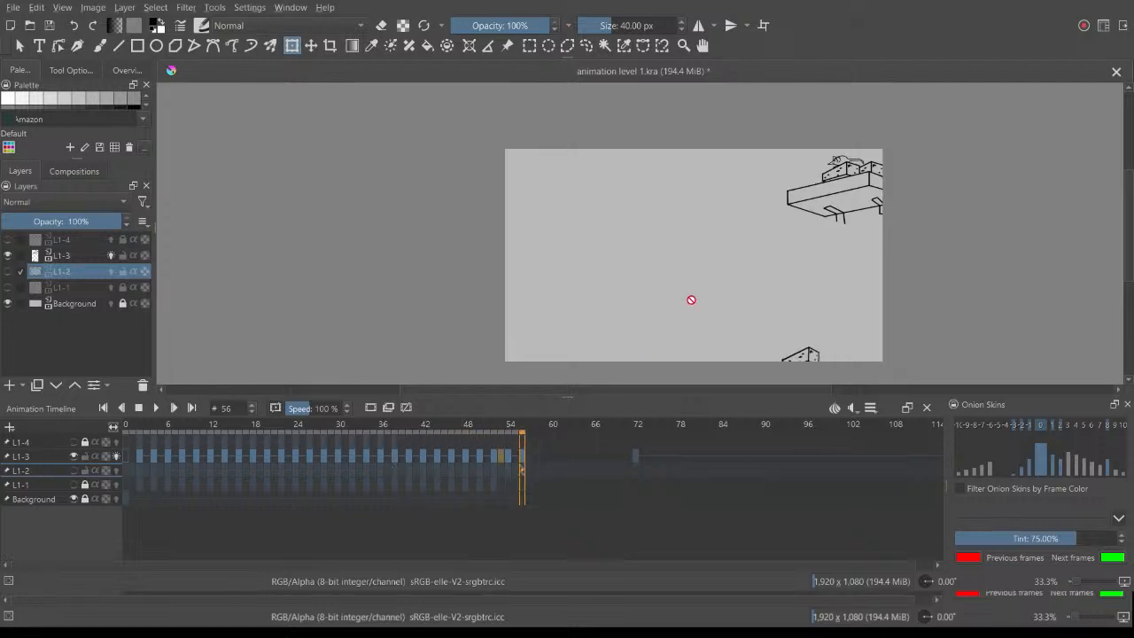
pyautogui.scroll(1, 1013, 268)
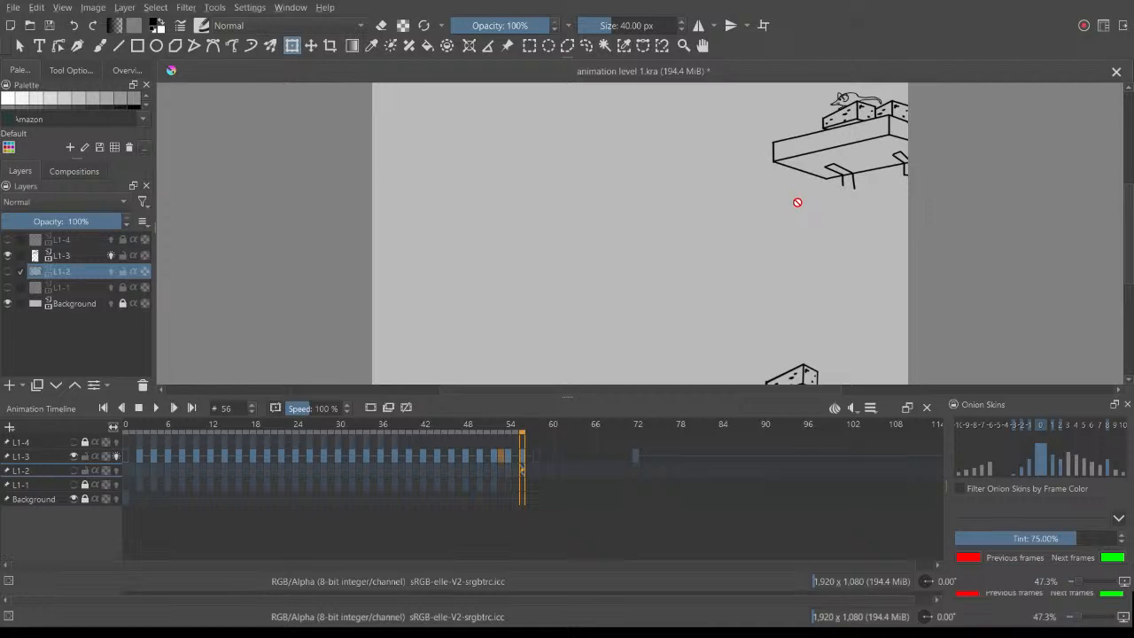
pyautogui.moveTo(487, 429); pyautogui.dragTo(416, 429)
pyautogui.click(483, 455)
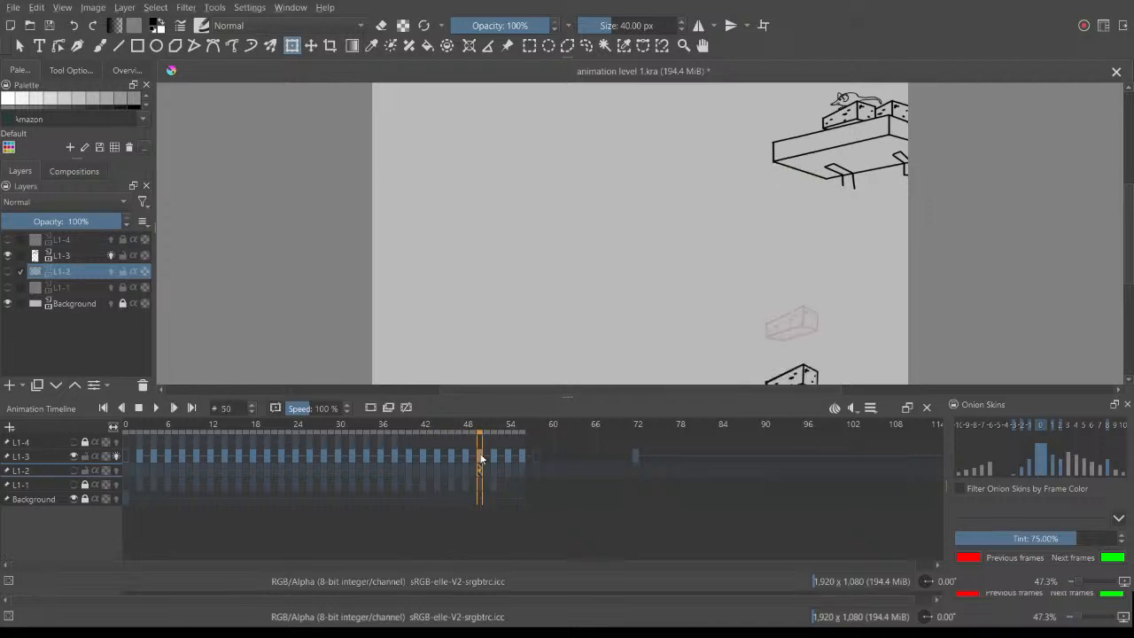
pyautogui.click(466, 455)
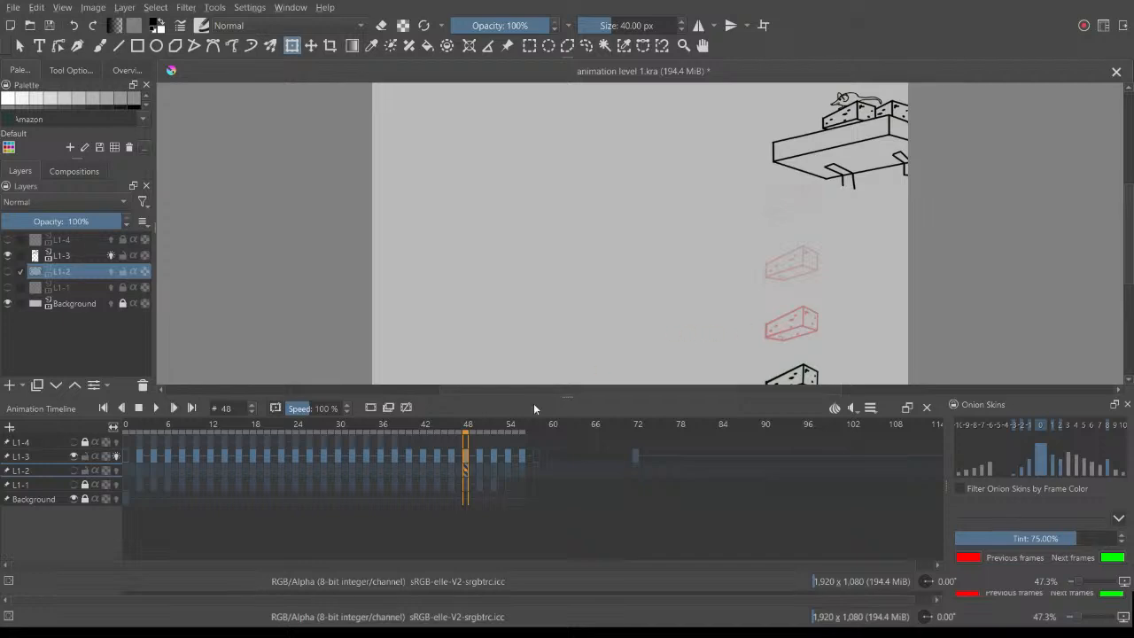
# Step: Turn off L1-3's onion skins and hide it, and show L1-4 unlocked with onion skins on
pyautogui.click(117, 456)
pyautogui.click(74, 456)
pyautogui.click(73, 442)
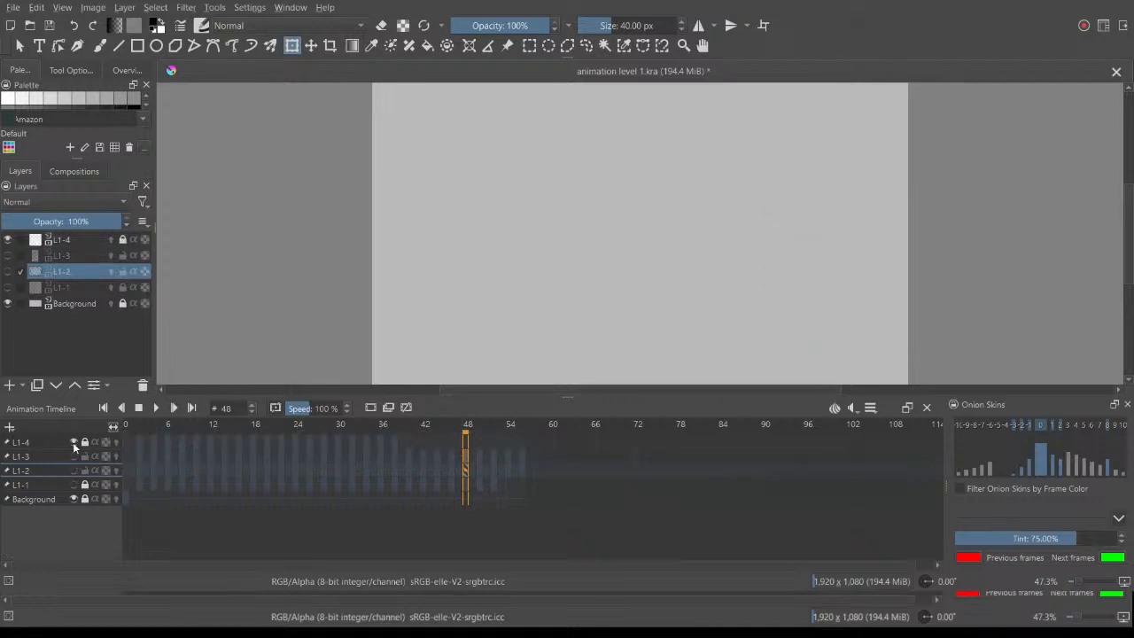
pyautogui.click(116, 442)
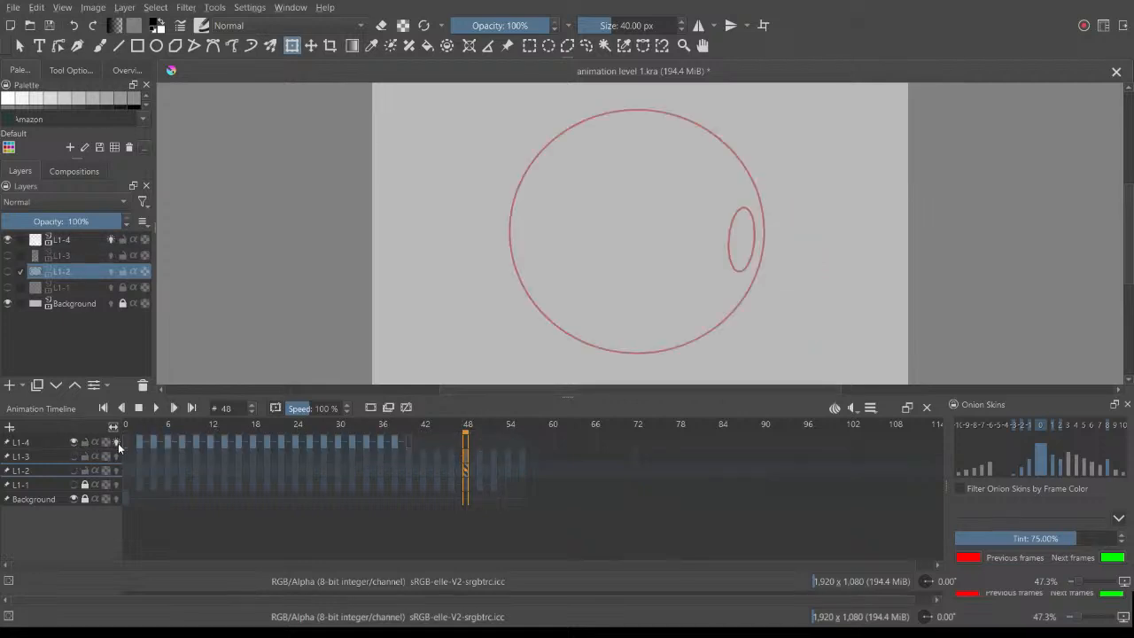
# Step: Review L1-4's last drawing at frame 38, play the rotating sphere animation, and scrub back and forth around frame 24
pyautogui.click(396, 443)
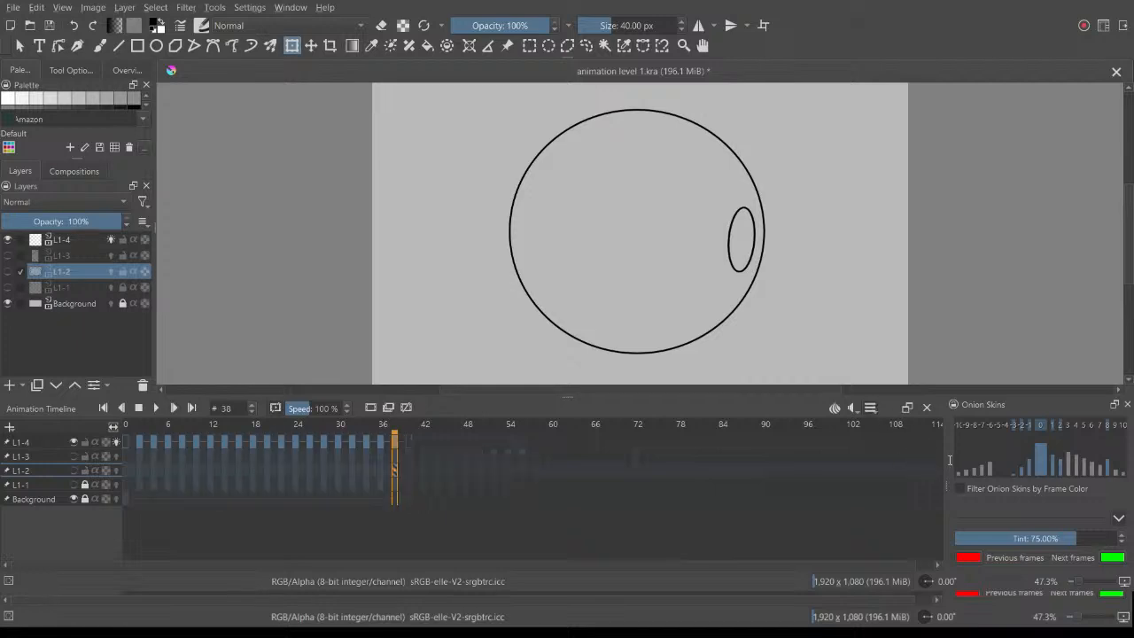
pyautogui.press('space')
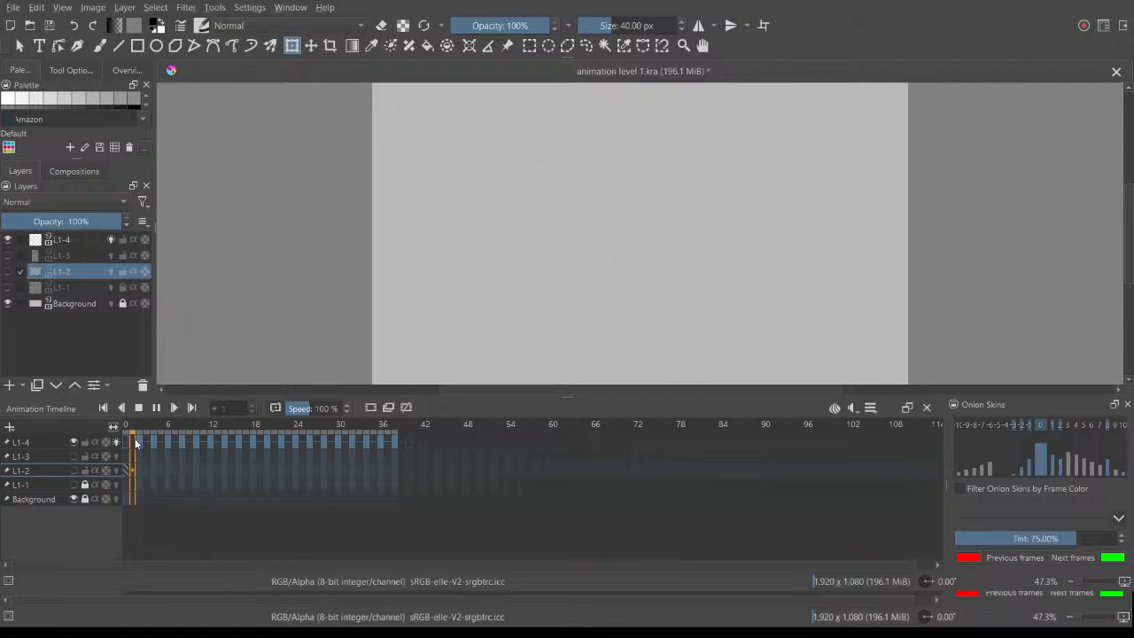
pyautogui.click(302, 430)
pyautogui.moveTo(302, 430)
pyautogui.mouseDown()
pyautogui.moveTo(250, 432)
pyautogui.moveTo(285, 443)
pyautogui.mouseUp()
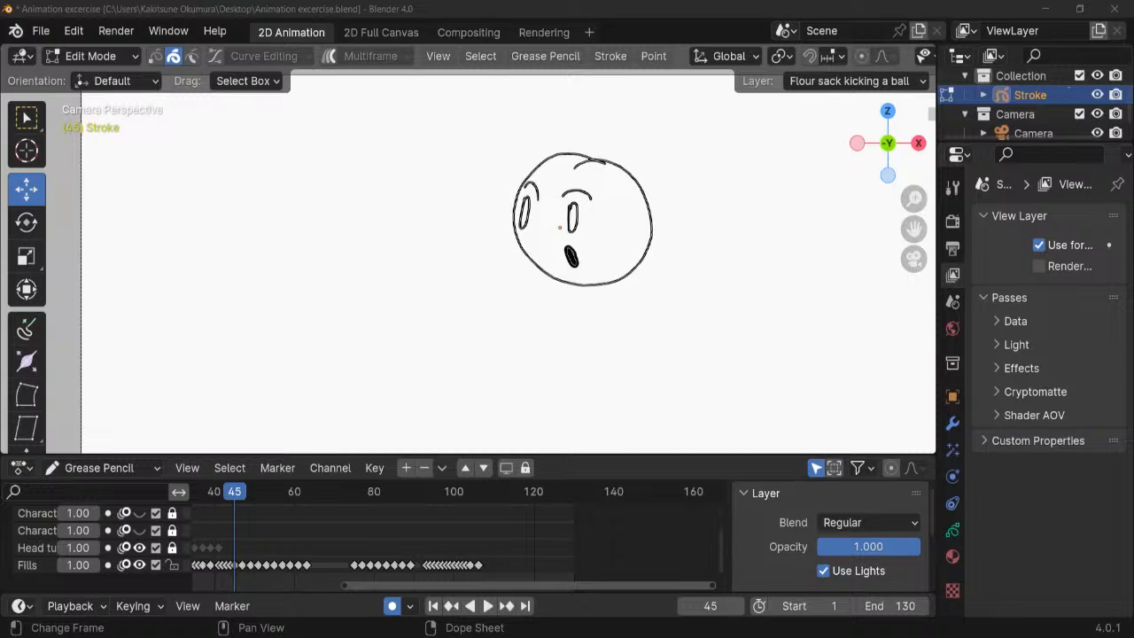
# Step: In Blender, go to the last Fills keyframe, set the scene's end frame to 106, and play the bouncing head animation
pyautogui.scroll(2, 467, 249)
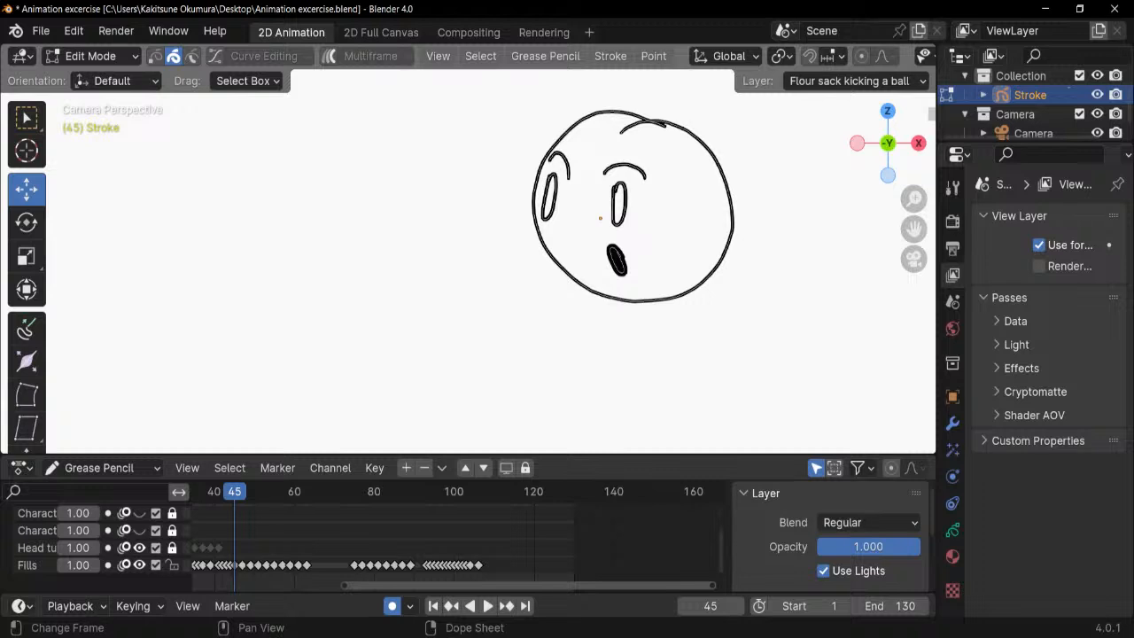
pyautogui.moveTo(482, 493); pyautogui.dragTo(478, 492)
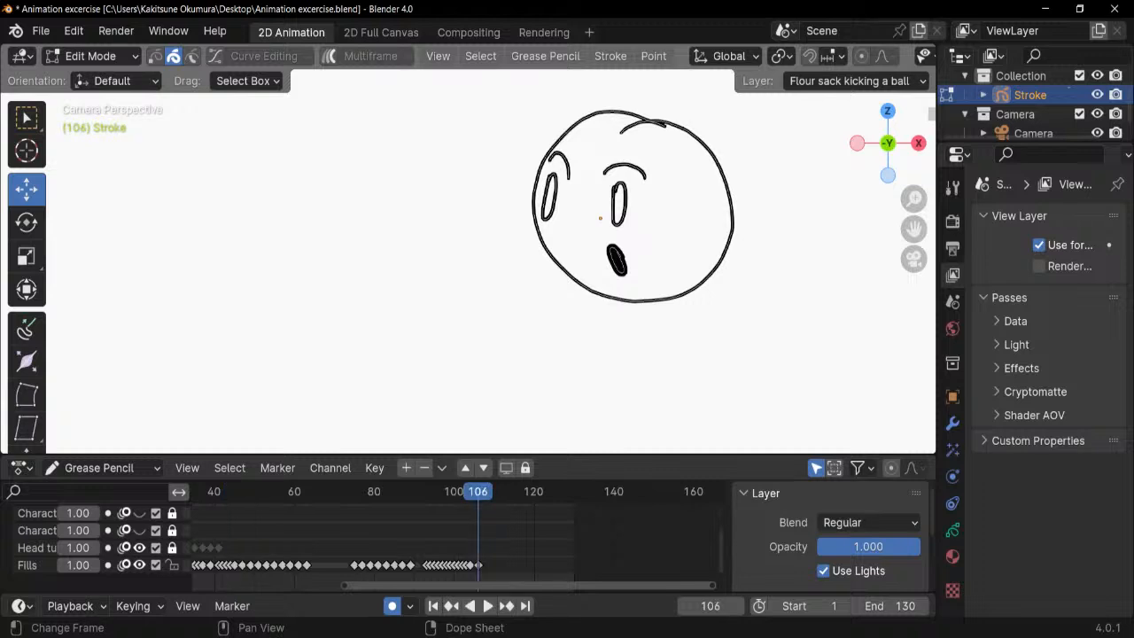
pyautogui.click(886, 606)
pyautogui.write('1')
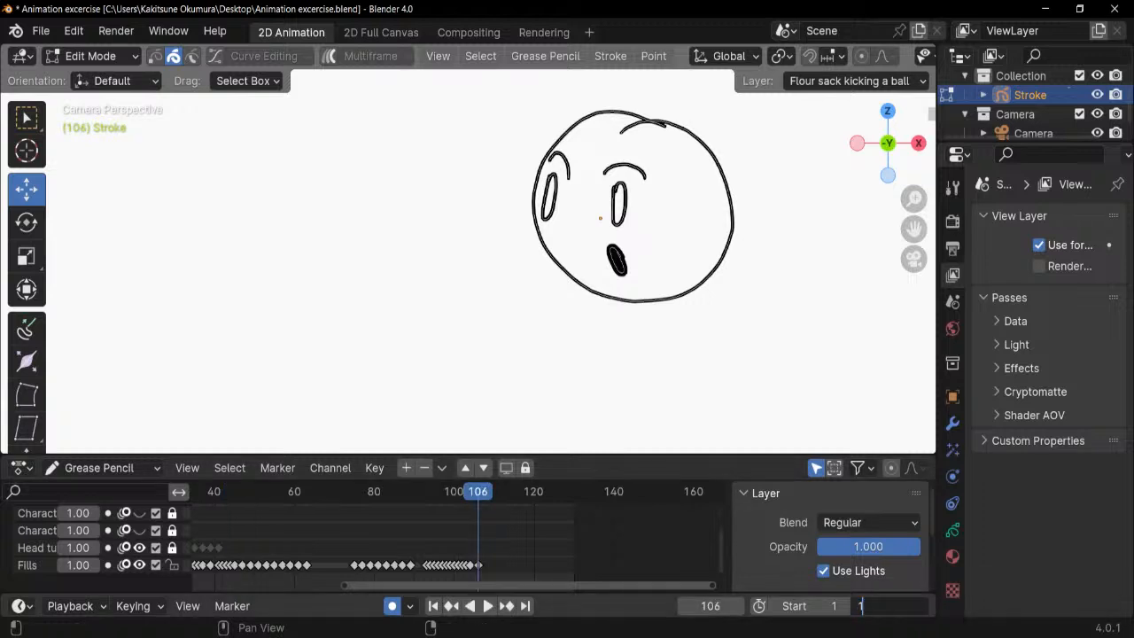
pyautogui.write('06')
pyautogui.press('Return')
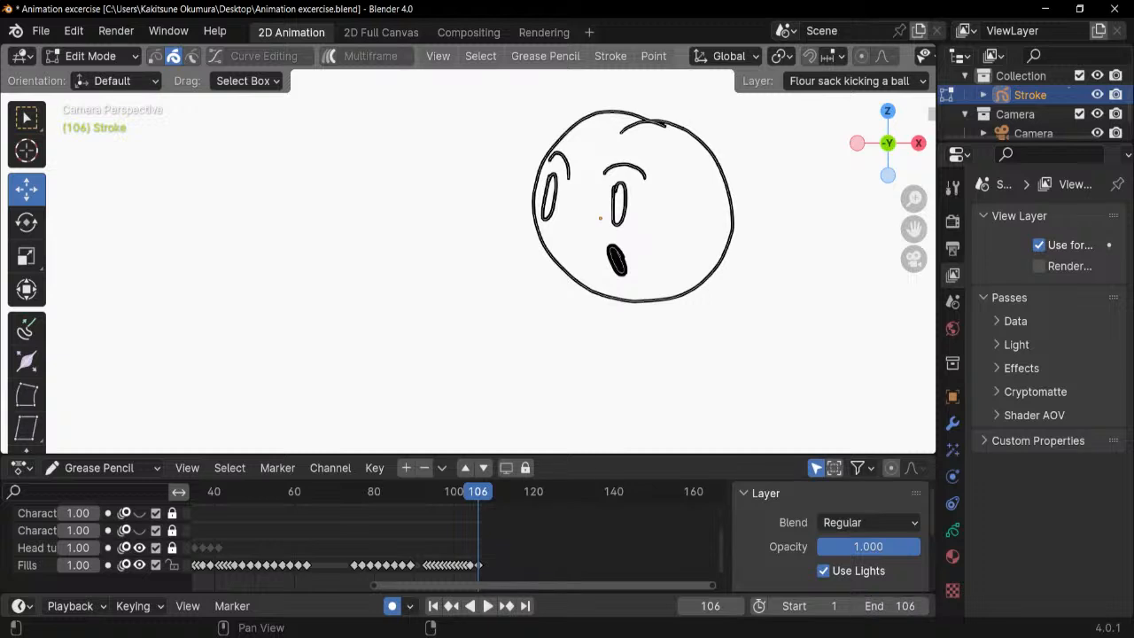
pyautogui.press('space')
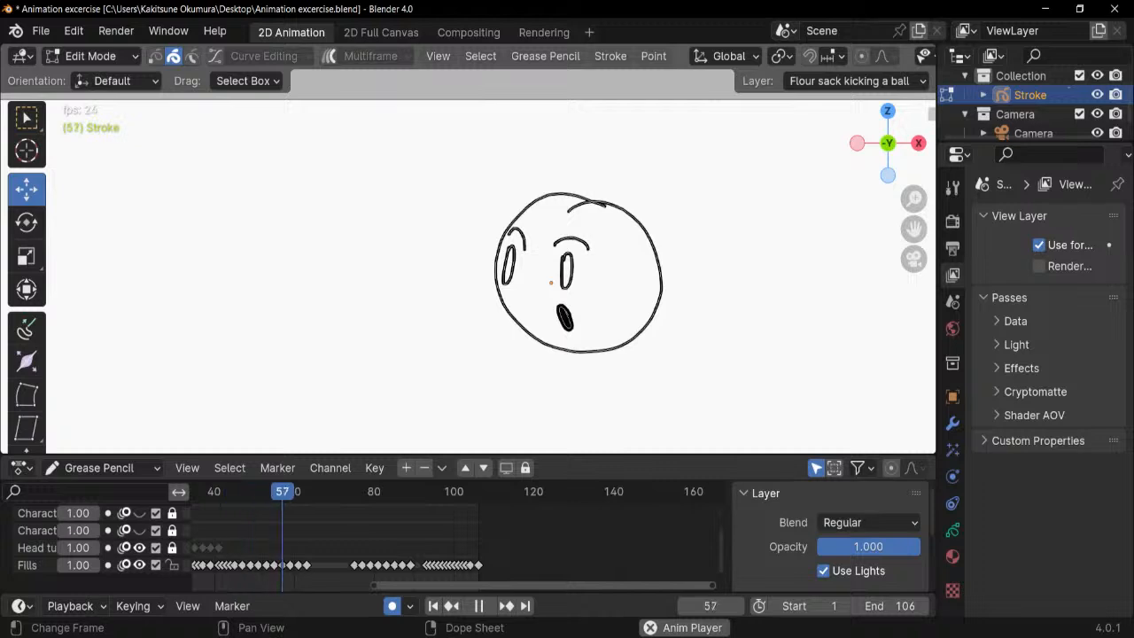
pyautogui.hotkey('alt', 'Tab')
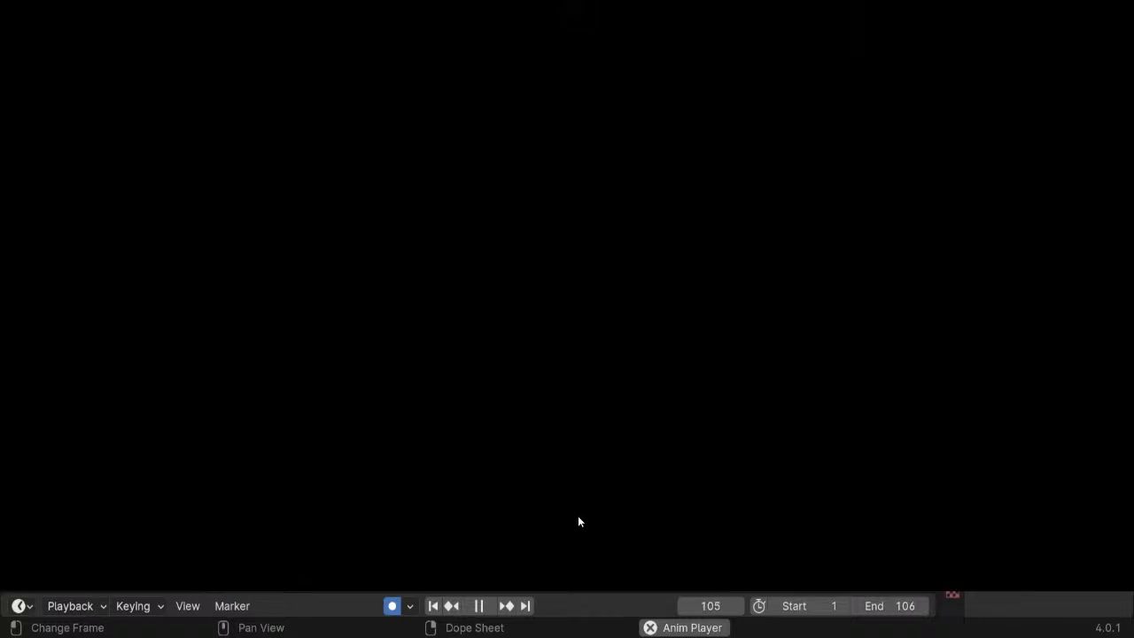
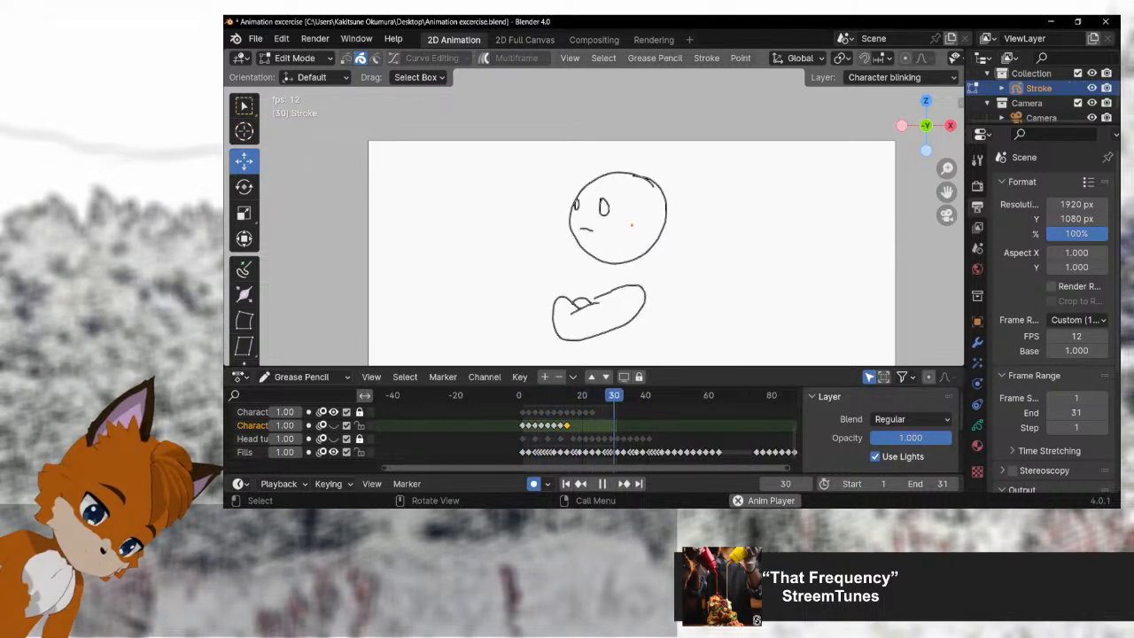
# Step: Switch to Object Mode, reselect the Stroke object and return it to Edit Mode
pyautogui.hotkey('ctrl', 'Tab')
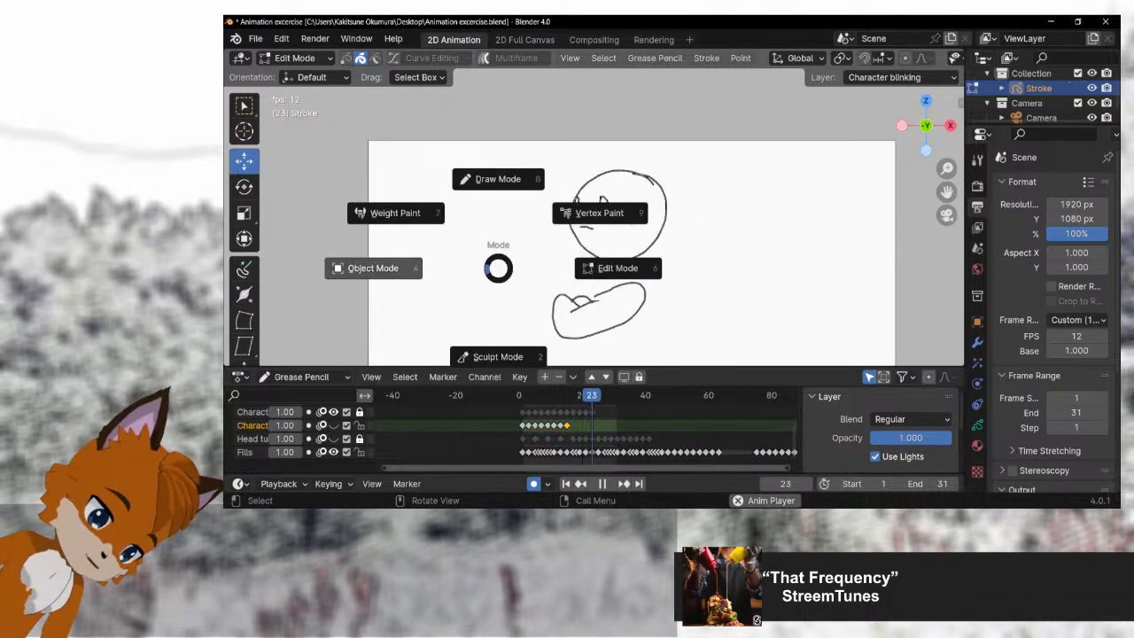
pyautogui.click(372, 268)
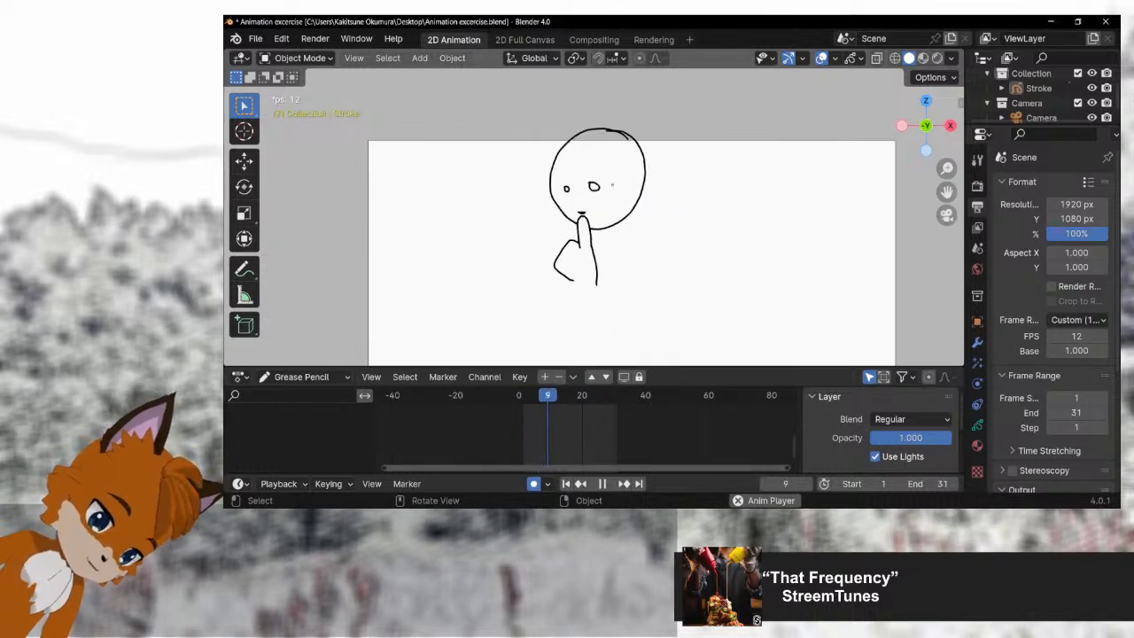
pyautogui.click(576, 302)
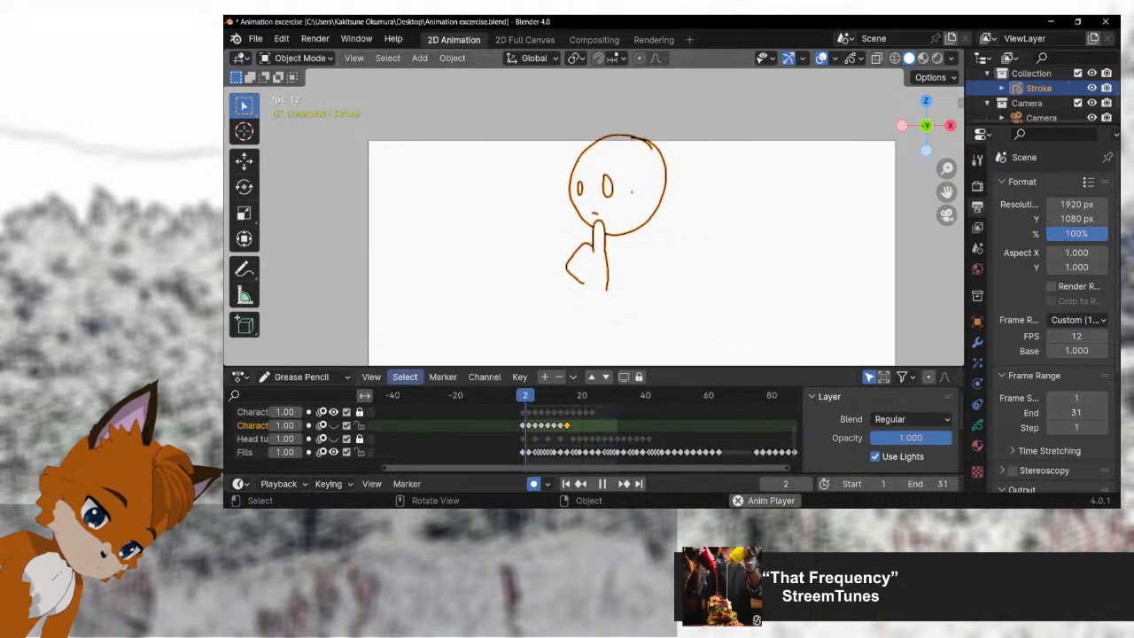
pyautogui.hotkey('ctrl', 'Tab')
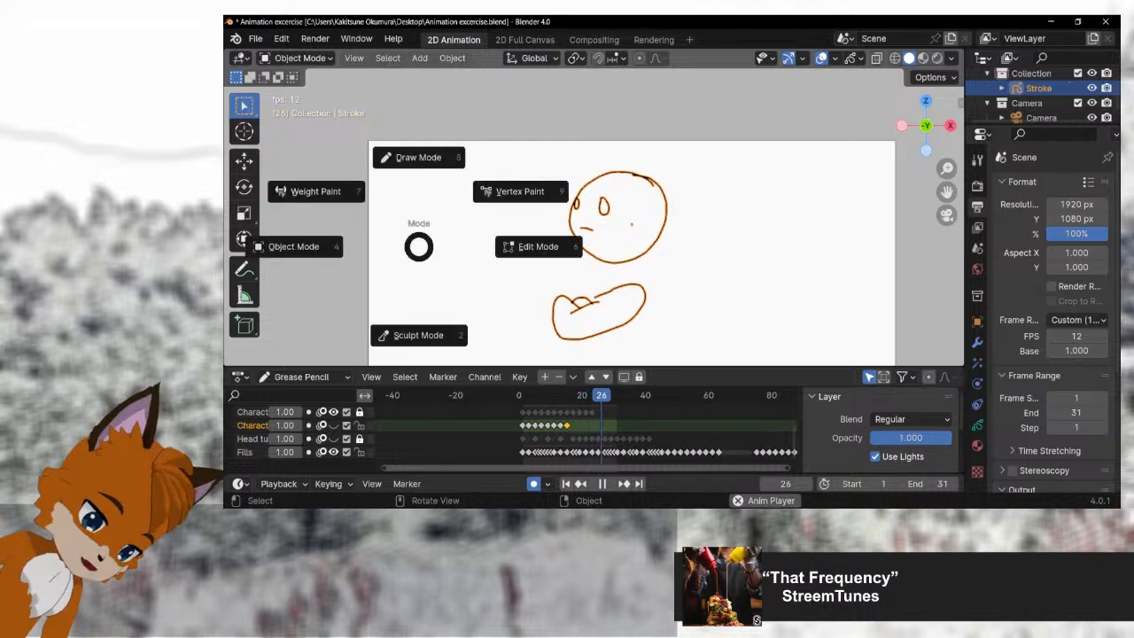
pyautogui.click(539, 245)
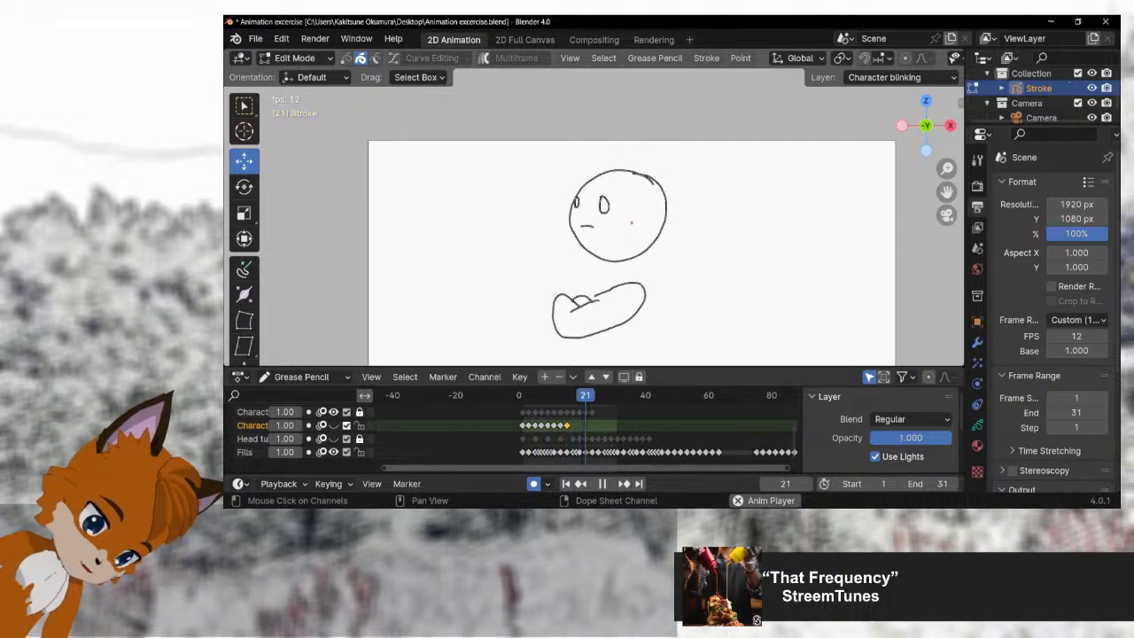
# Step: Show the Flour sack waving layer in place of the character layer and reframe the camera view around the sack
pyautogui.scroll(5, 301, 434)
pyautogui.scroll(-4, 301, 434)
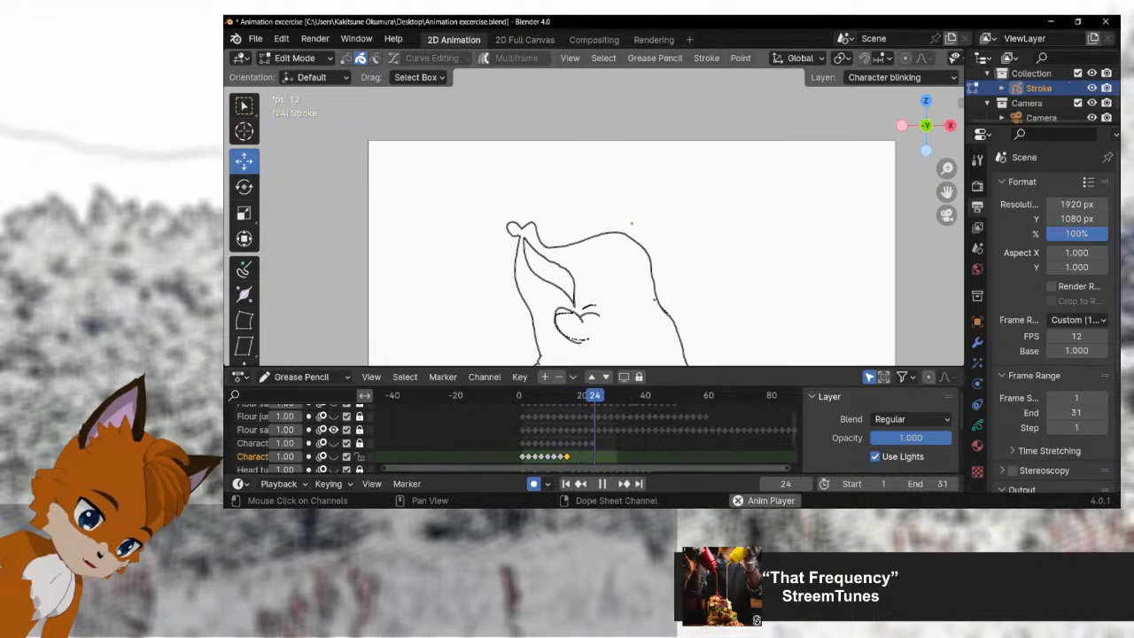
pyautogui.scroll(-1, 625, 257)
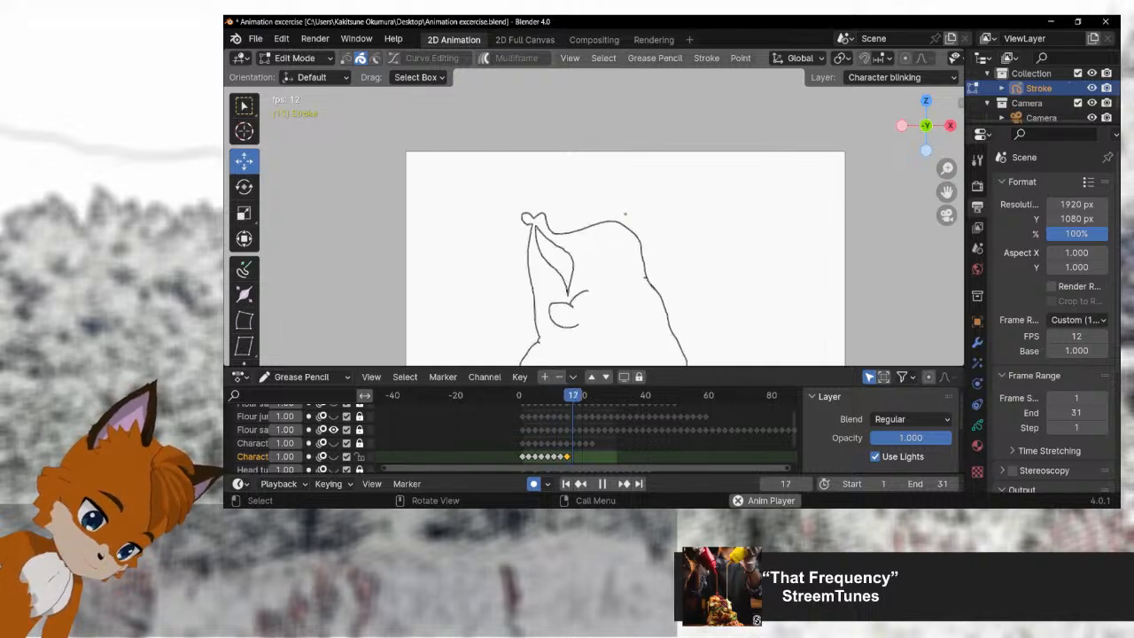
pyautogui.press('KP_0')
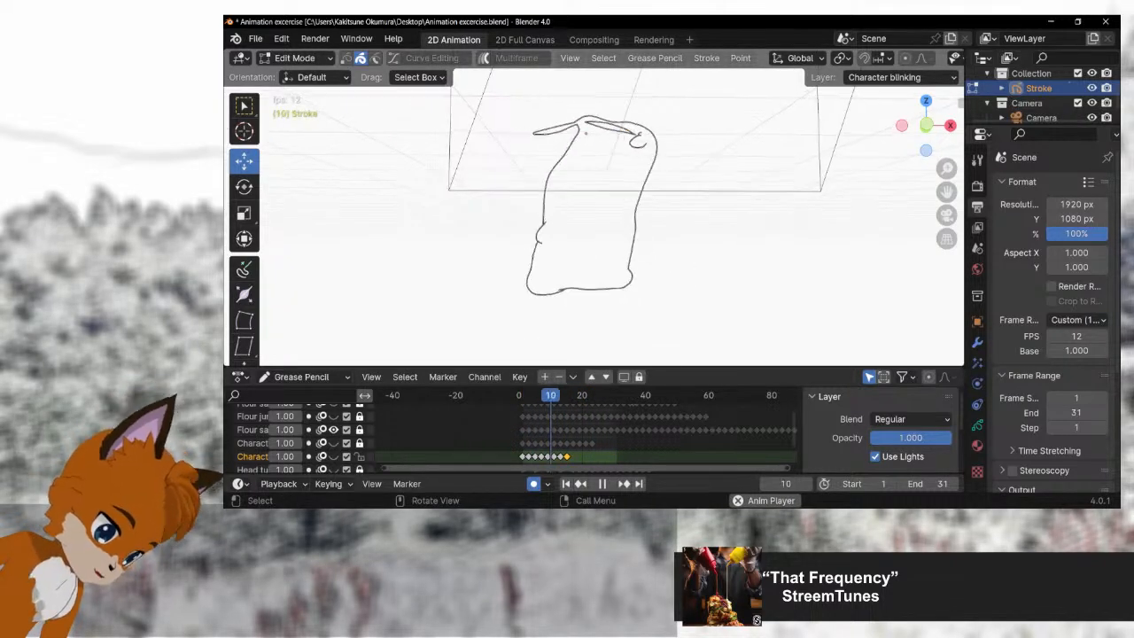
pyautogui.press('KP_0')
pyautogui.moveTo(947, 192); pyautogui.dragTo(953, 151)
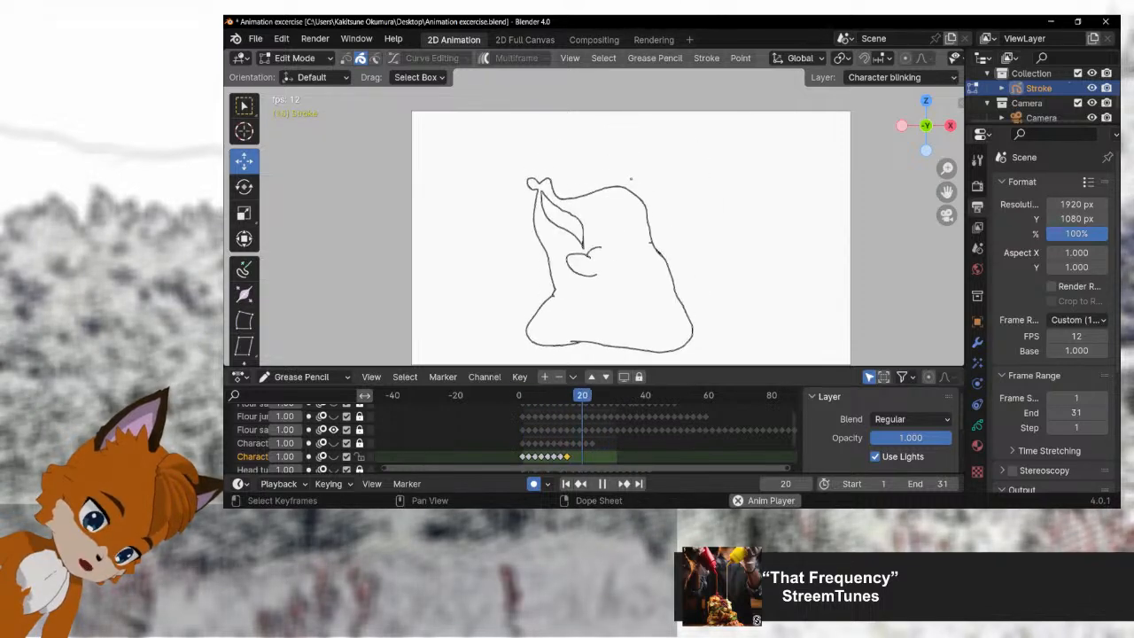
# Step: Select and unlock the Flour sack waving layer, and set the scene's end frame to 88 to match its last keyframe
pyautogui.click(252, 430)
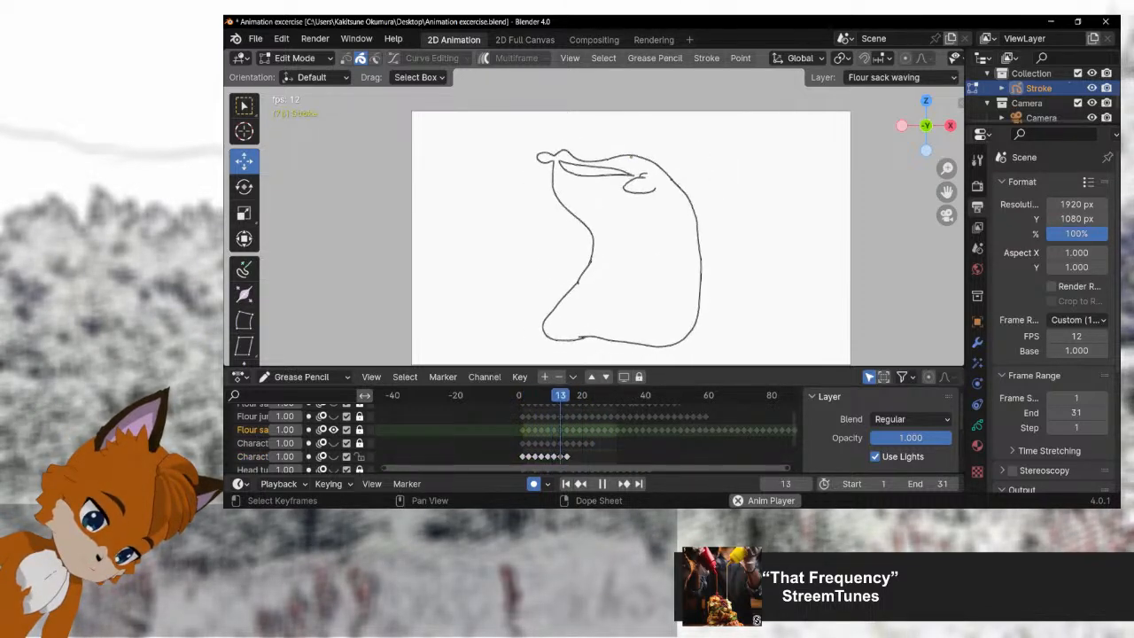
pyautogui.click(360, 430)
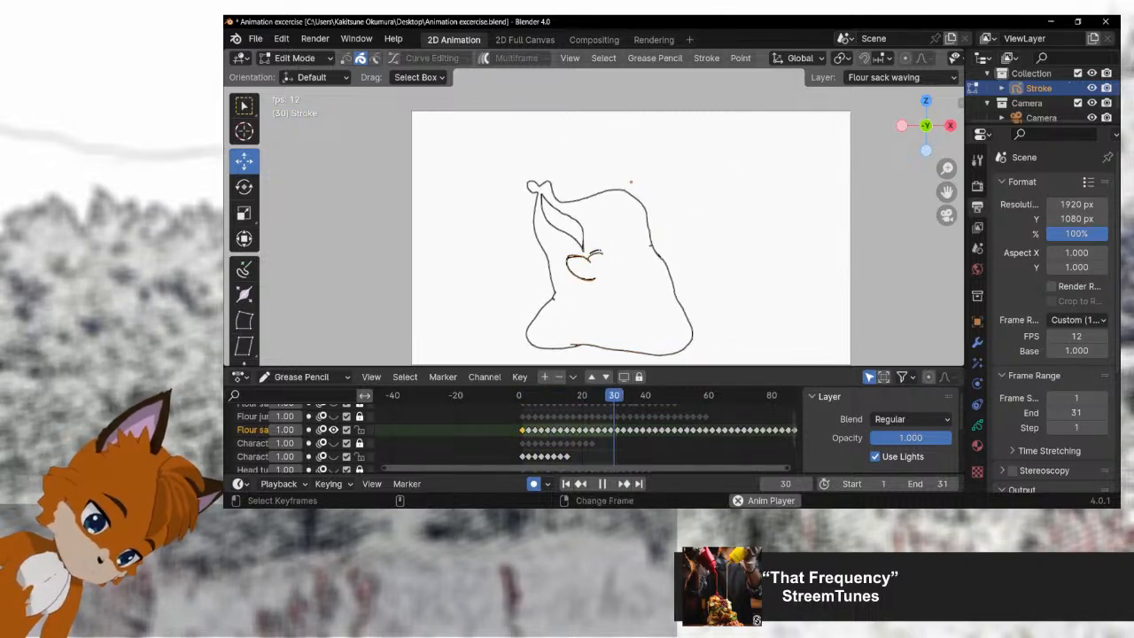
pyautogui.scroll(-2, 586, 430)
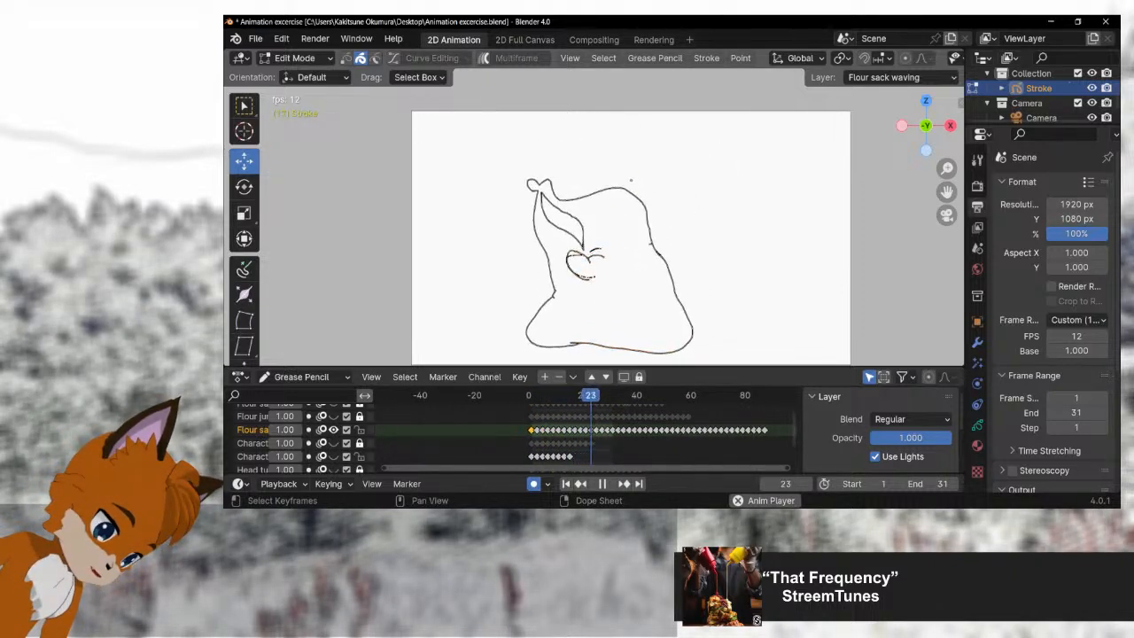
pyautogui.press('space')
pyautogui.press('space')
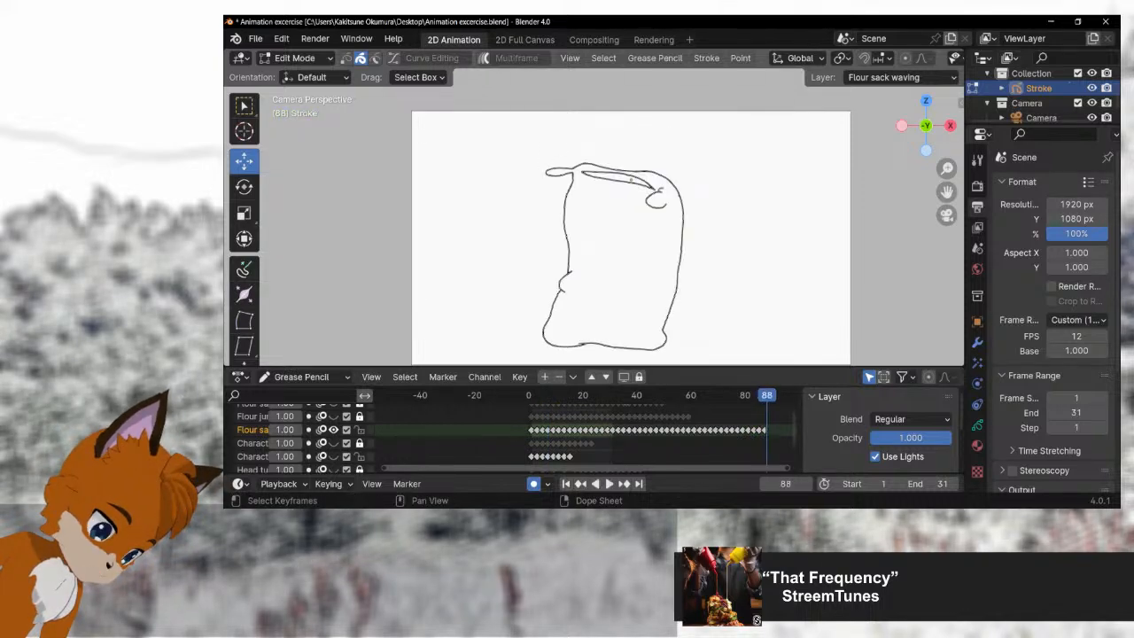
pyautogui.click(931, 483)
pyautogui.press('Return')
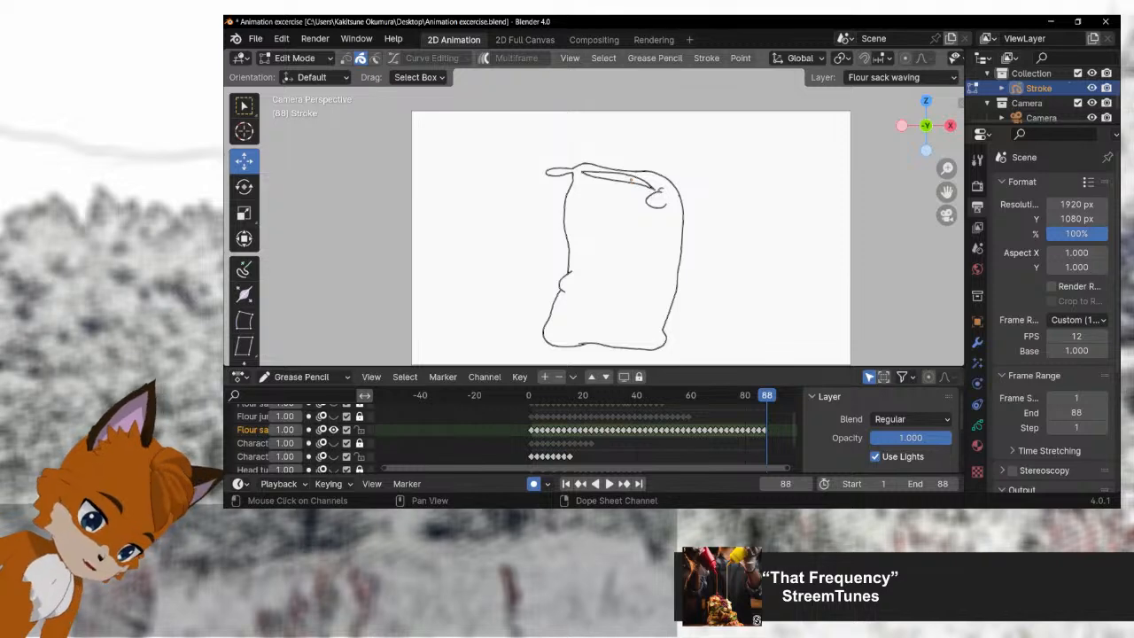
# Step: Lock the character blinking layer and play the flour sack waving animation
pyautogui.click(333, 457)
pyautogui.click(333, 456)
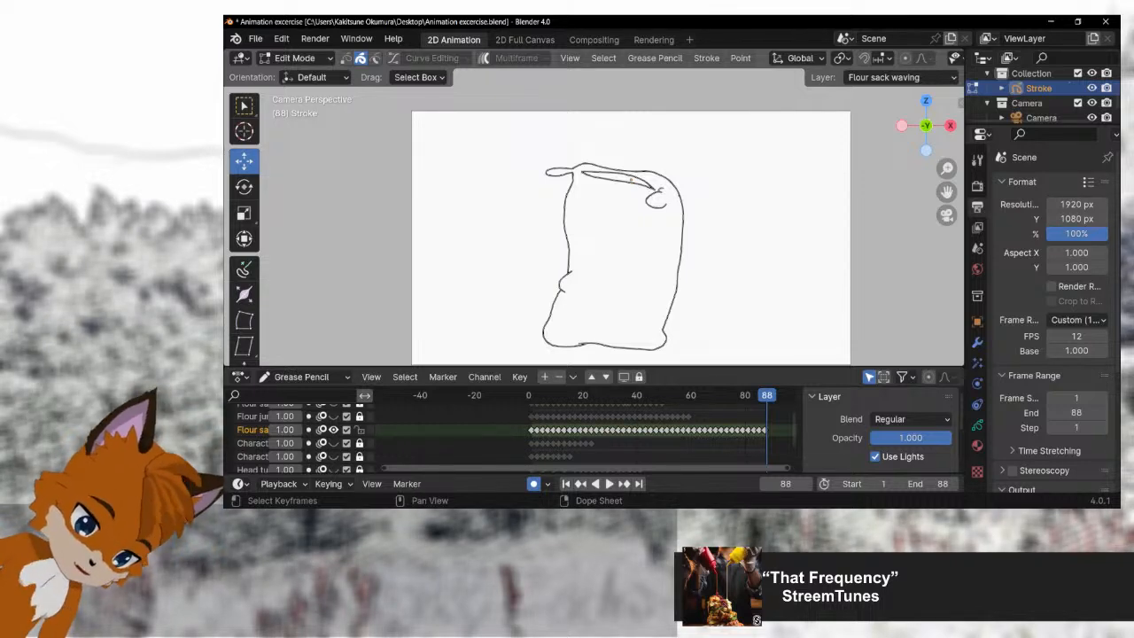
pyautogui.press('space')
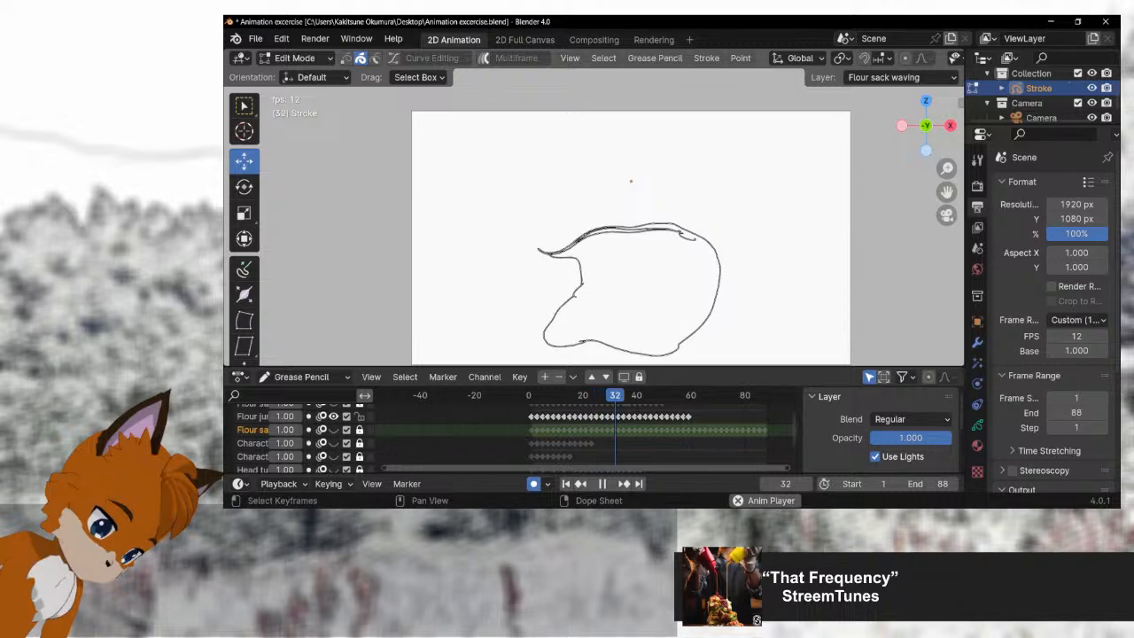
# Step: Set the scene's end frame to 60 for the flour layer just above Flour sack waving and play its animation
pyautogui.press('space')
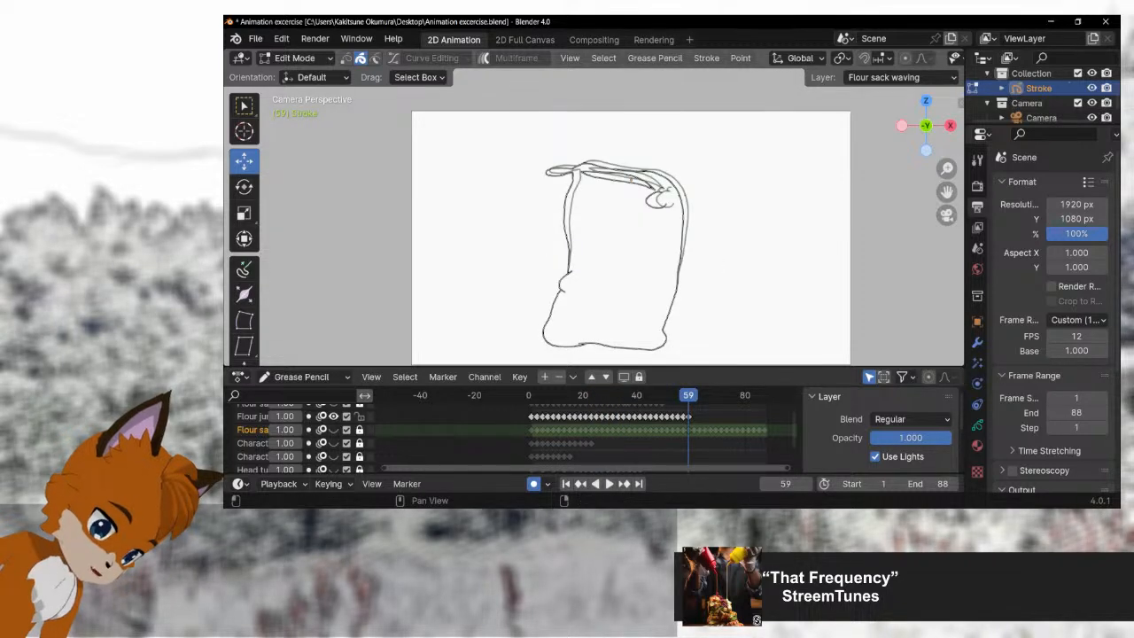
pyautogui.click(930, 483)
pyautogui.write('60')
pyautogui.press('Return')
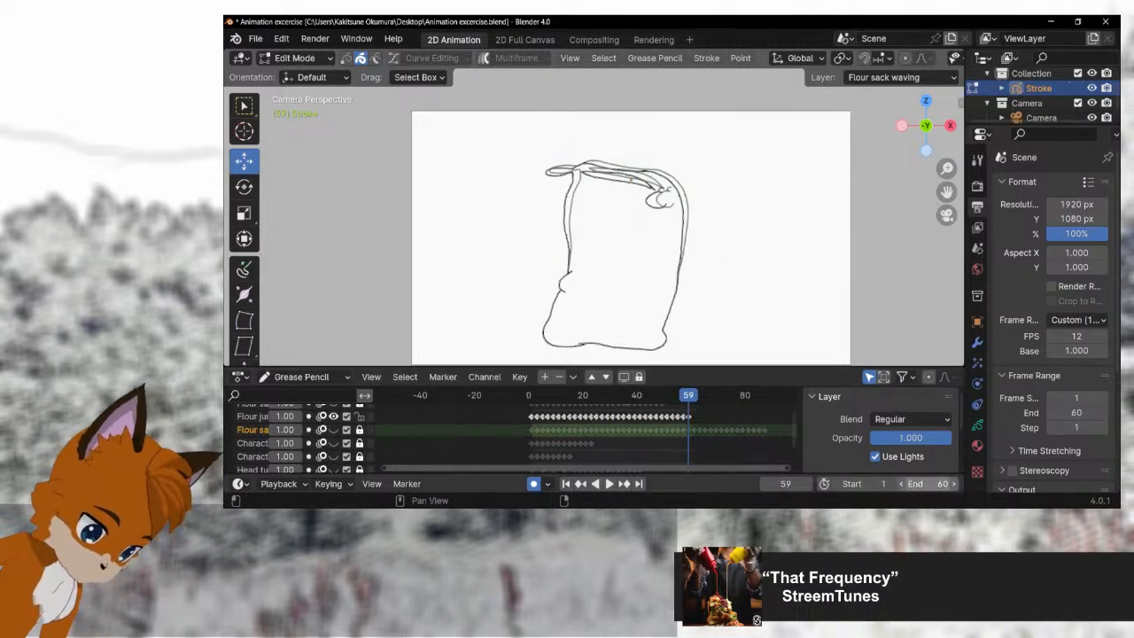
pyautogui.press('space')
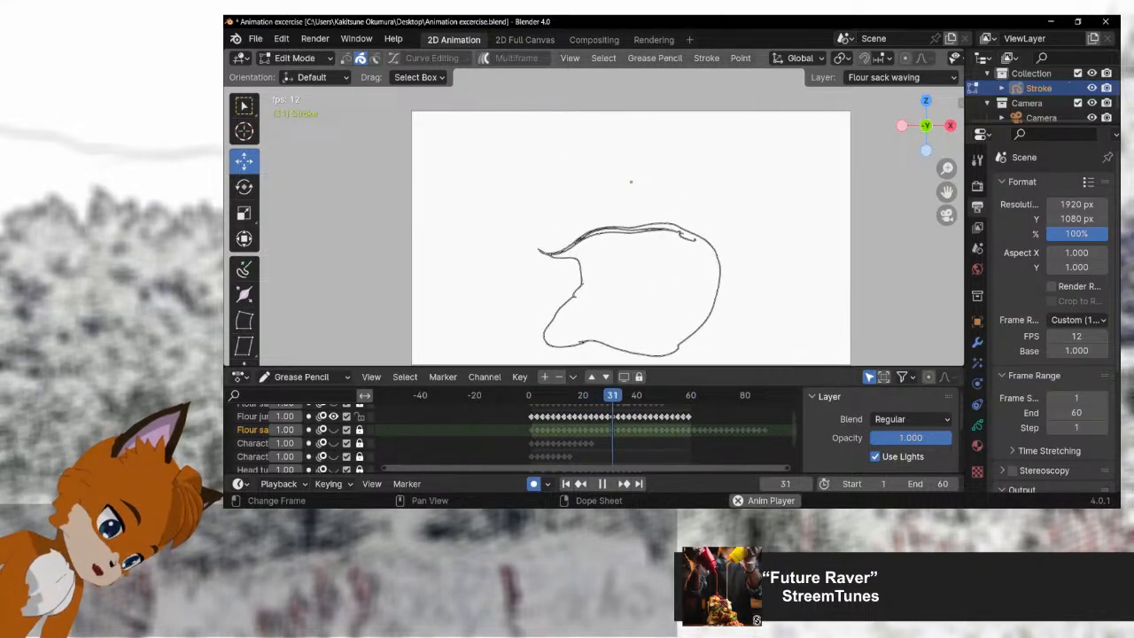
# Step: Stop playback, hide the flour sack layer with the ground line, and show the topmost flour sack layer with the ball
pyautogui.scroll(2, 514, 434)
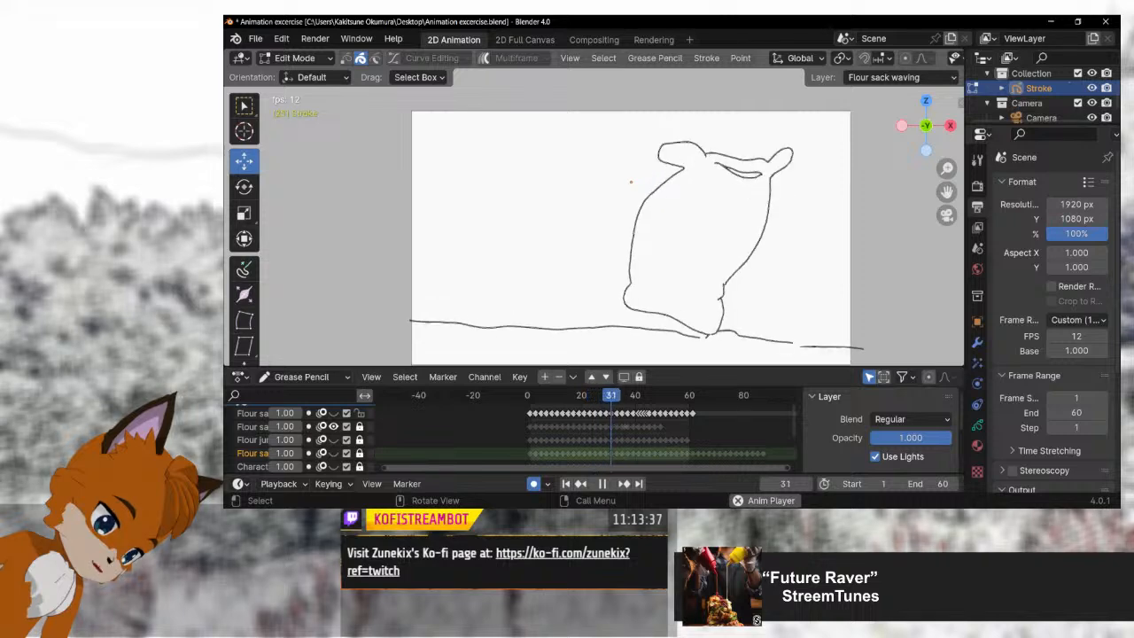
pyautogui.scroll(2, 584, 434)
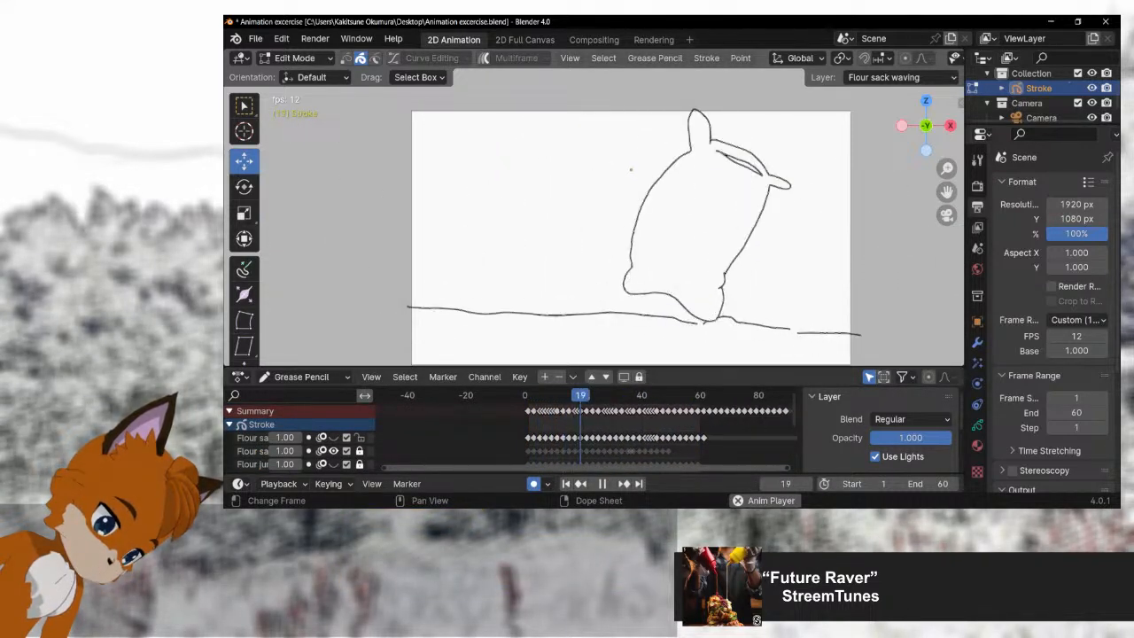
pyautogui.press('space')
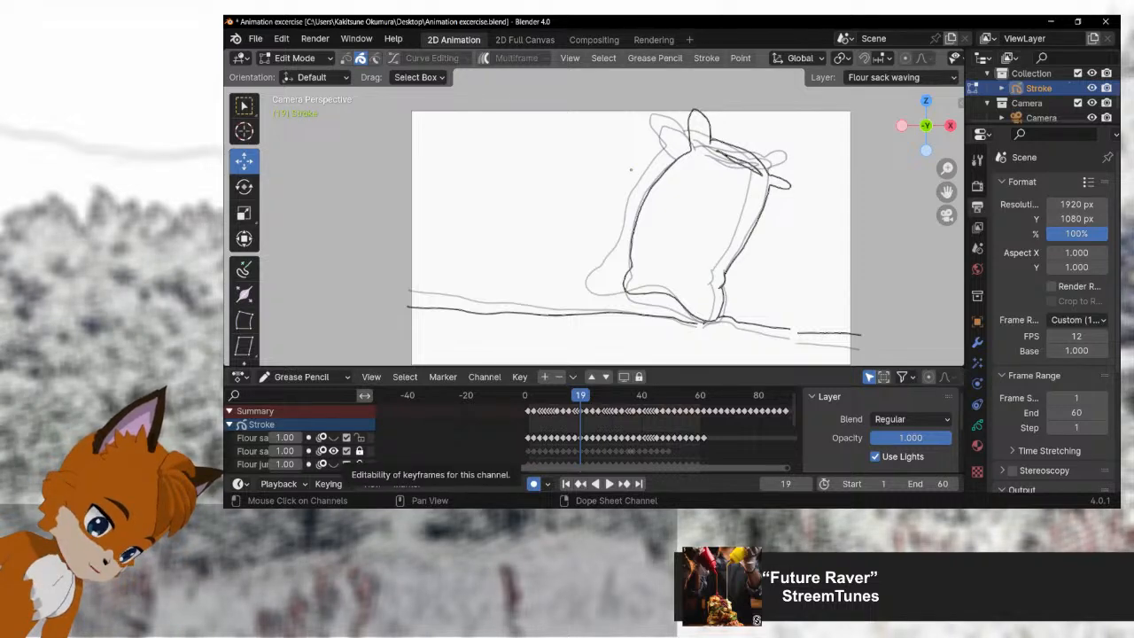
pyautogui.click(334, 451)
pyautogui.click(333, 438)
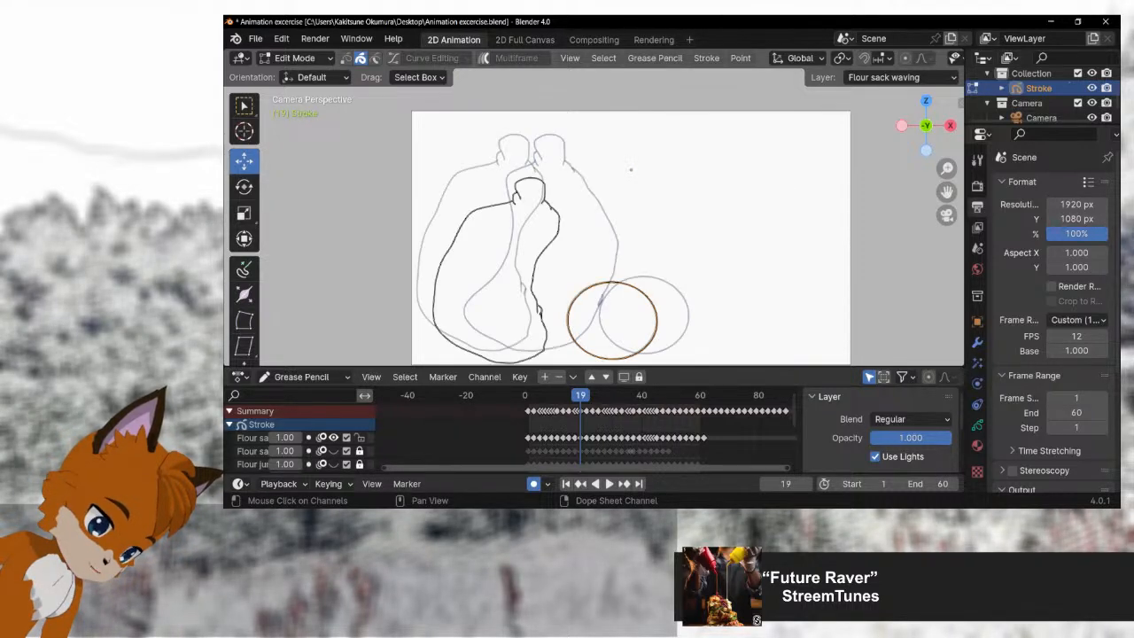
pyautogui.click(360, 438)
pyautogui.click(360, 438)
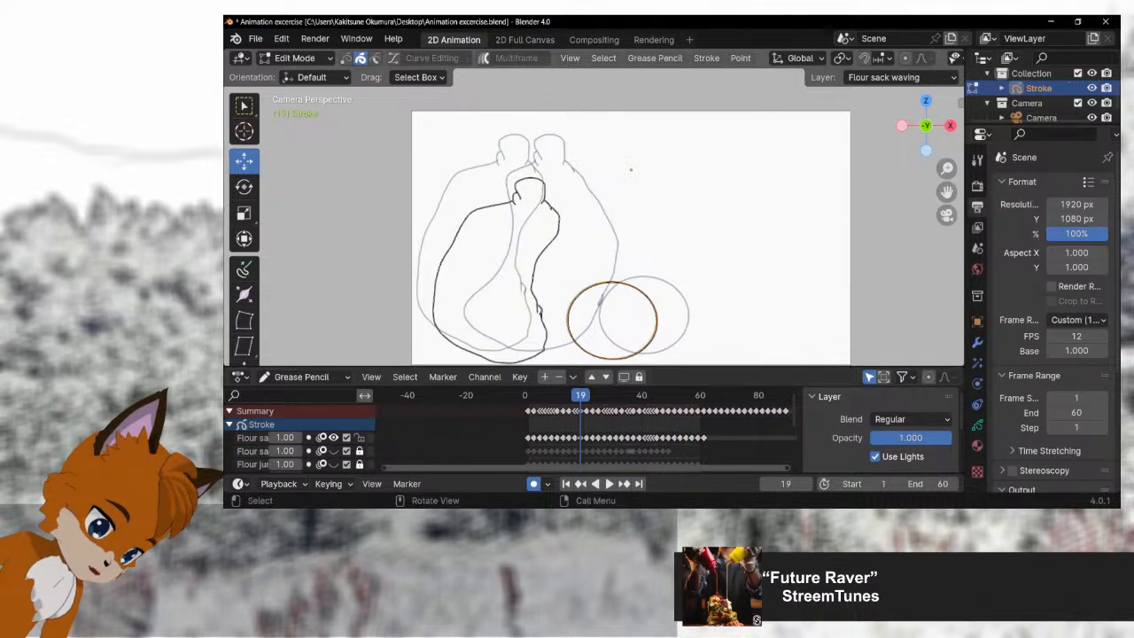
# Step: Return to frame 1, reframe the sack and ball drawing, and play the animation
pyautogui.moveTo(580, 395); pyautogui.dragTo(528, 395)
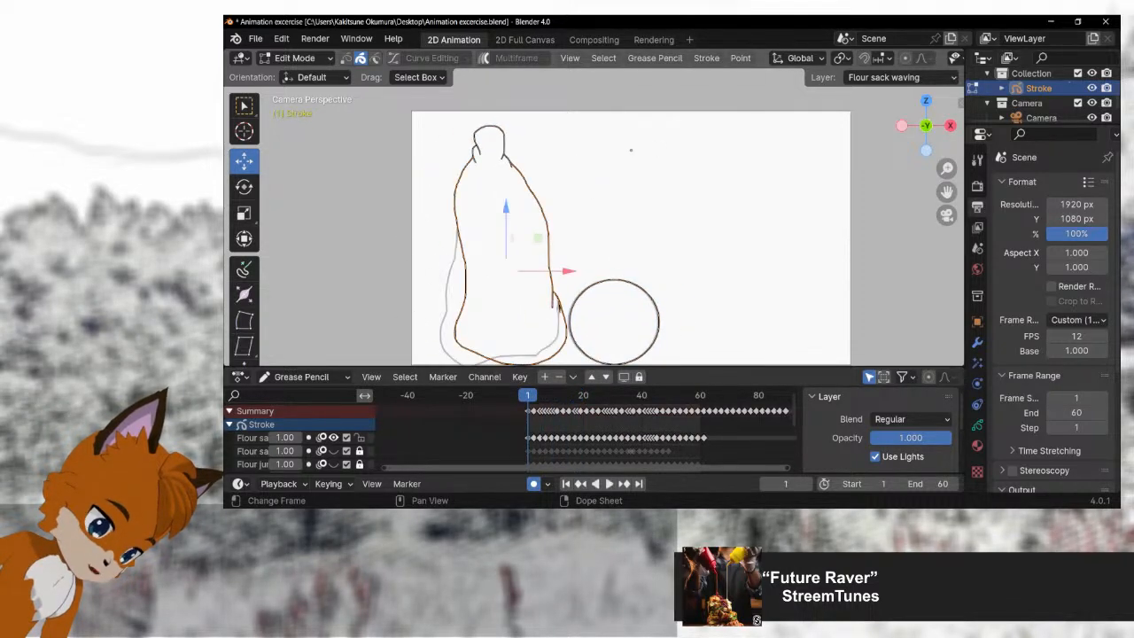
pyautogui.moveTo(611, 248); pyautogui.dragTo(613, 230)
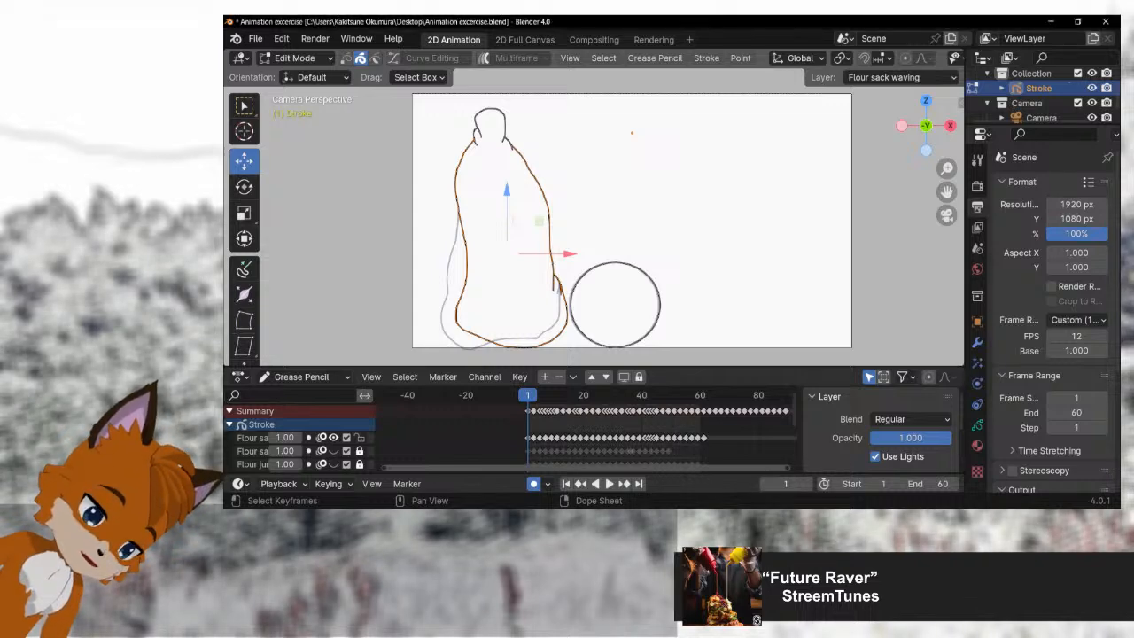
pyautogui.press('space')
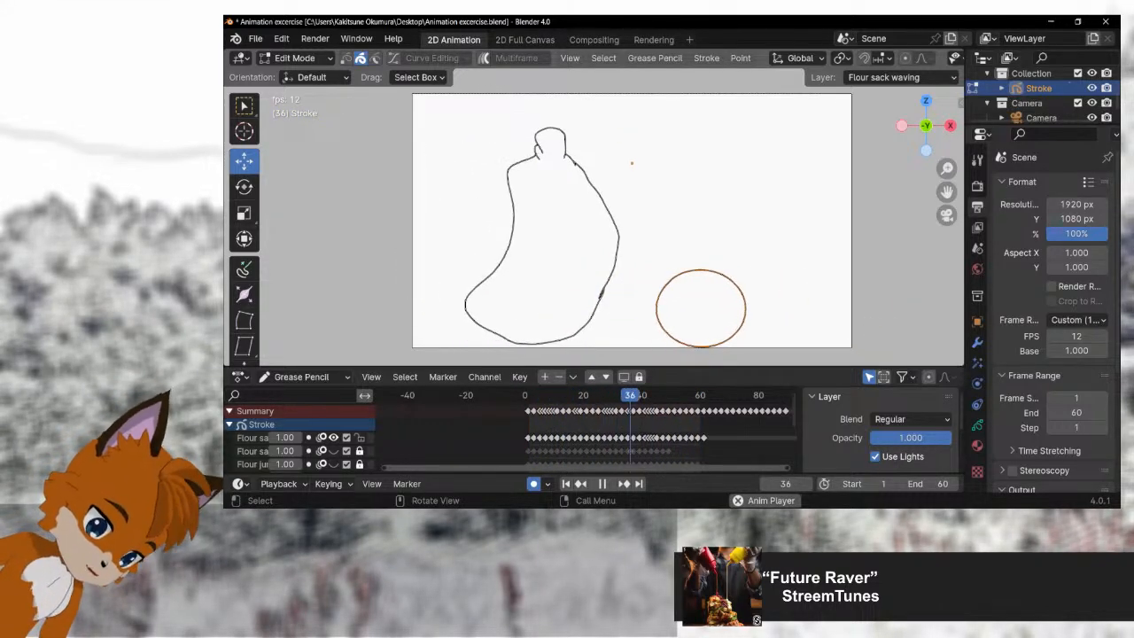
# Step: Go to the layer's last keyframe, set the scene's end frame to 115, and play the full sack and ball animation
pyautogui.press('space')
pyautogui.scroll(-1, 585, 429)
pyautogui.hscroll(8, 585, 430)
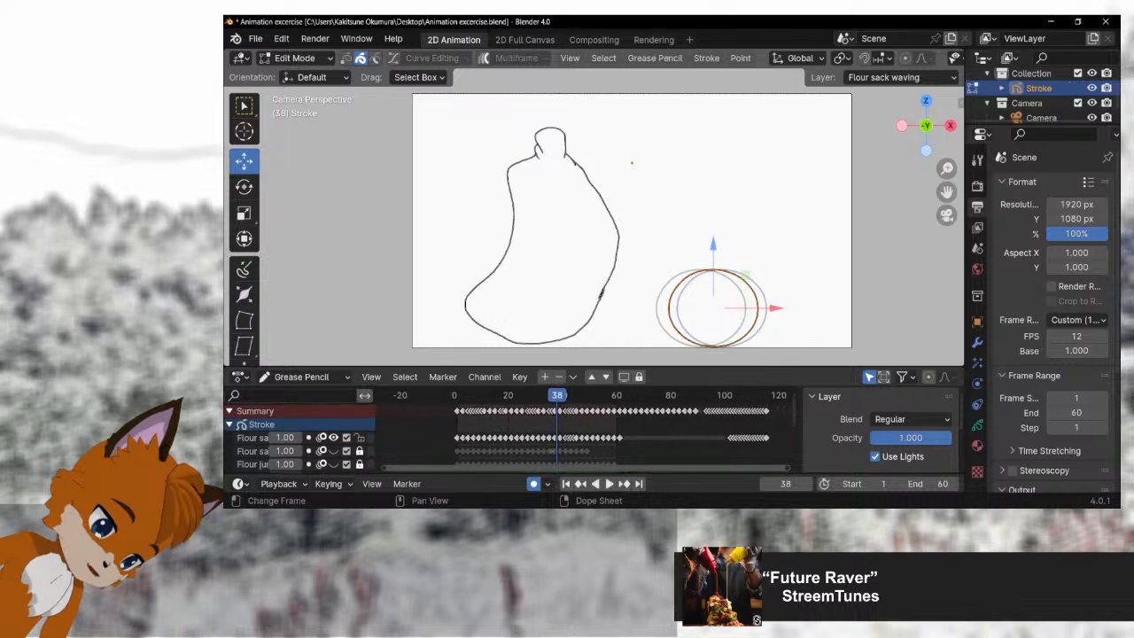
pyautogui.click(689, 396)
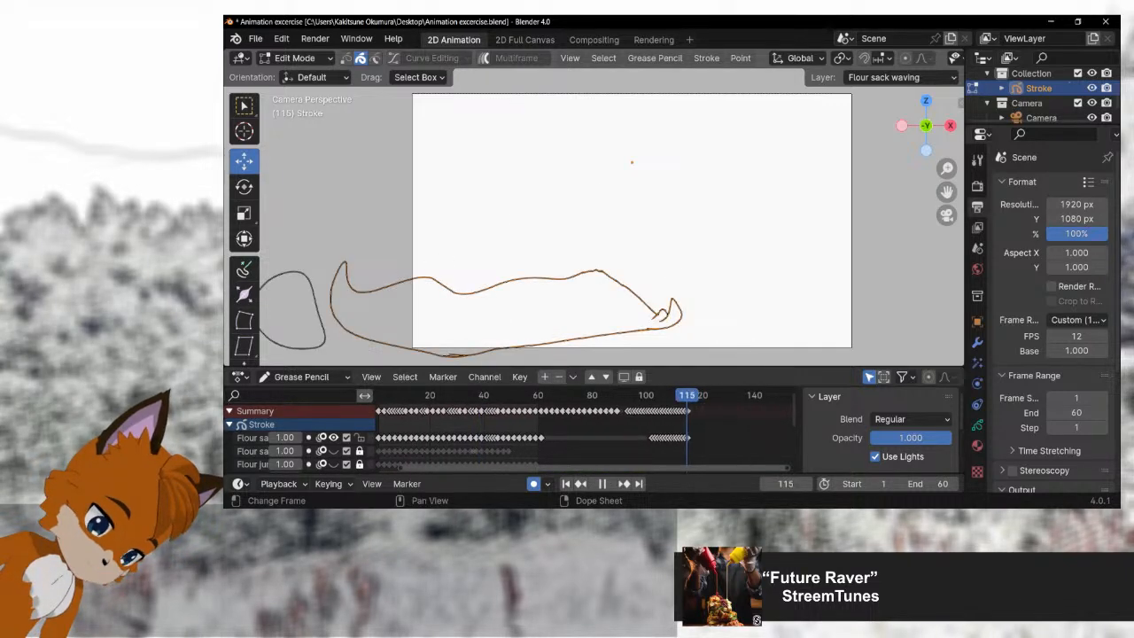
pyautogui.moveTo(687, 396); pyautogui.dragTo(688, 396)
pyautogui.click(925, 484)
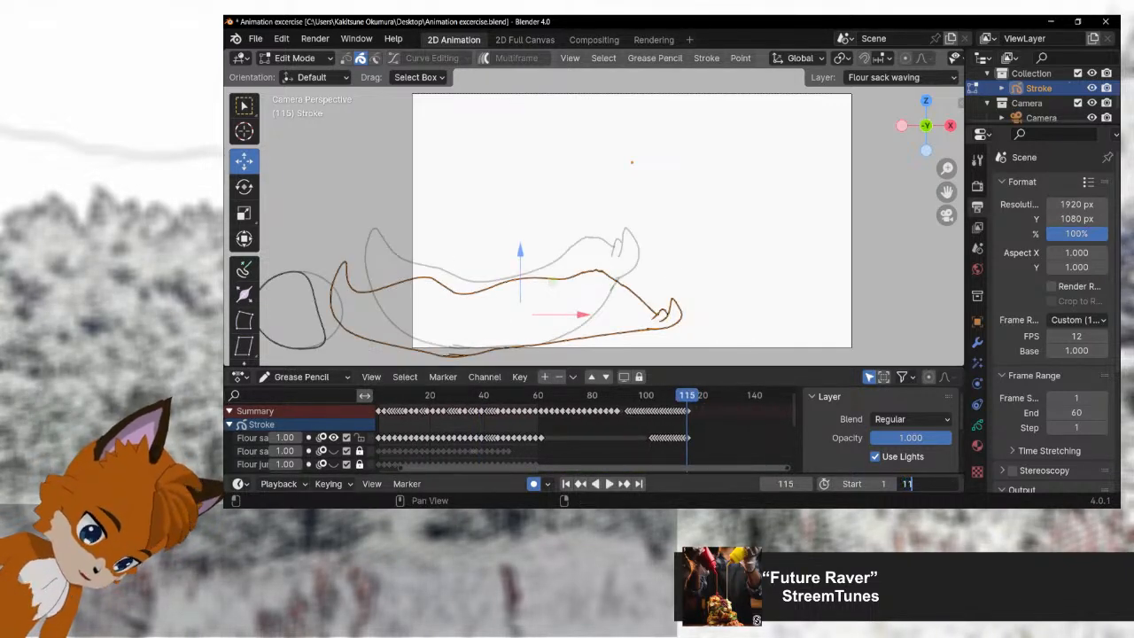
pyautogui.write('115')
pyautogui.press('Return')
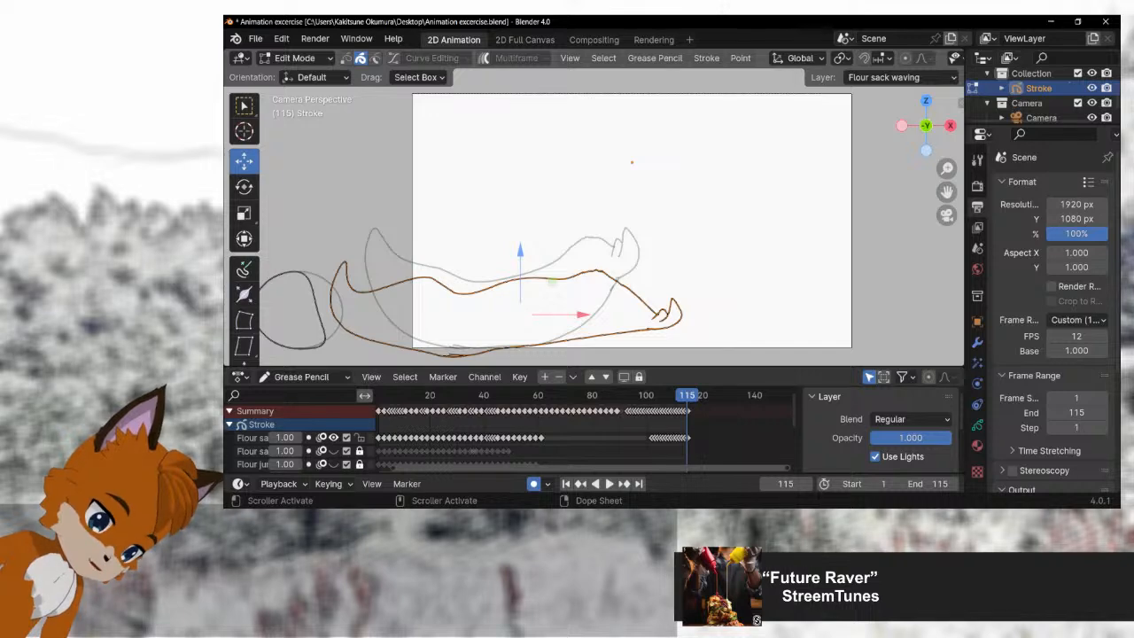
pyautogui.press('space')
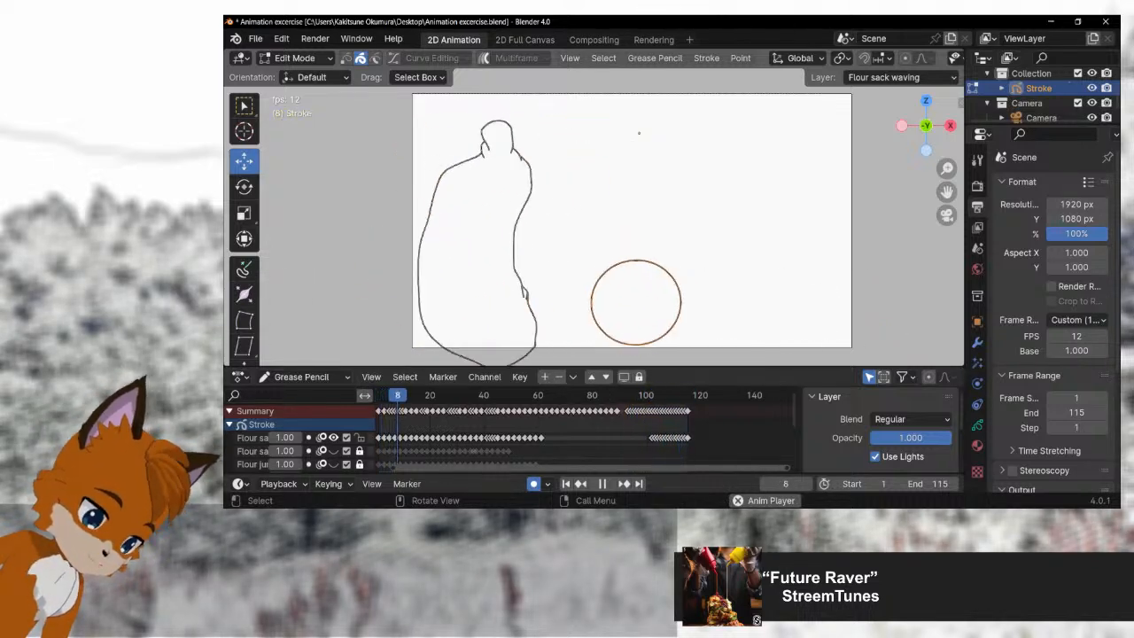
# Step: Stop playback and scrub between frames 25 and 37 to examine the spacing of the rolling ball's drawings
pyautogui.press('space')
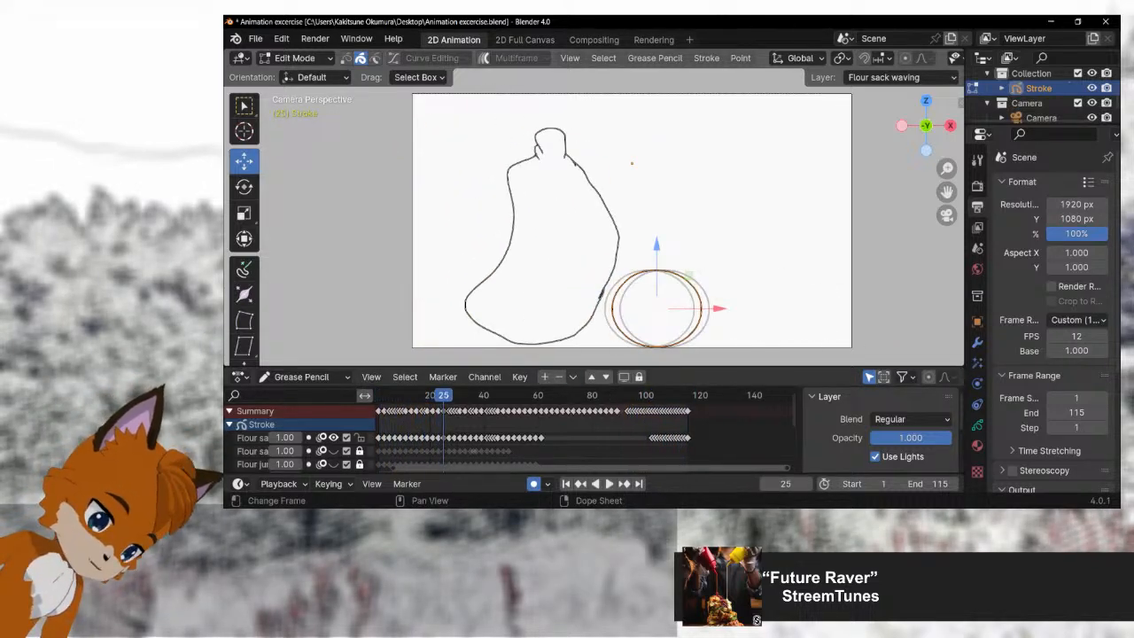
pyautogui.moveTo(444, 395); pyautogui.dragTo(476, 396)
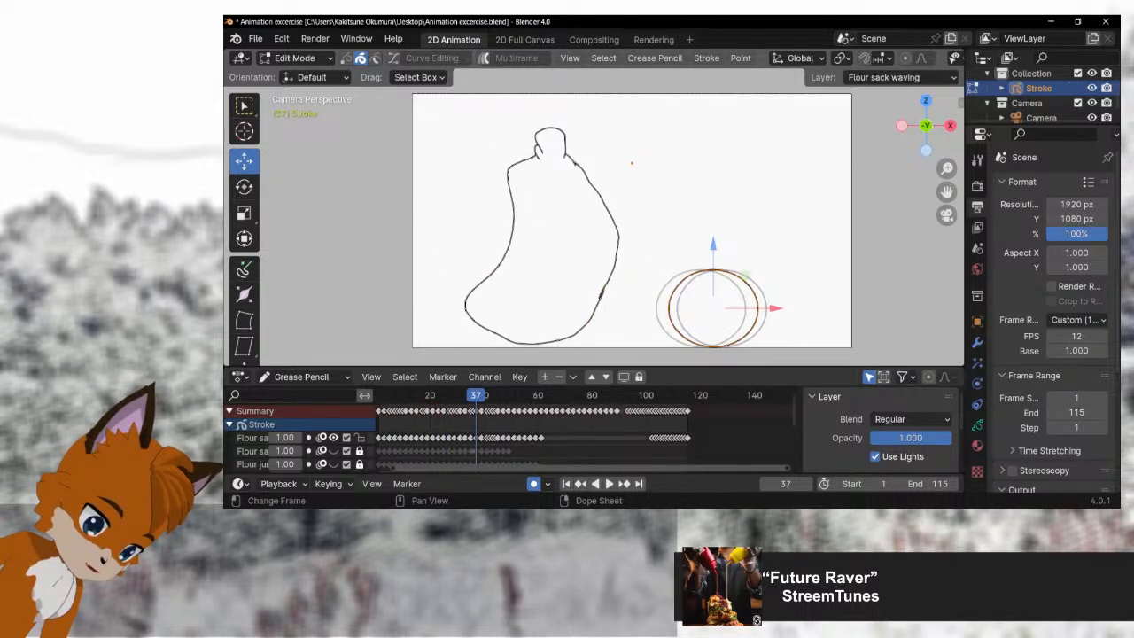
pyautogui.moveTo(476, 395); pyautogui.dragTo(454, 395)
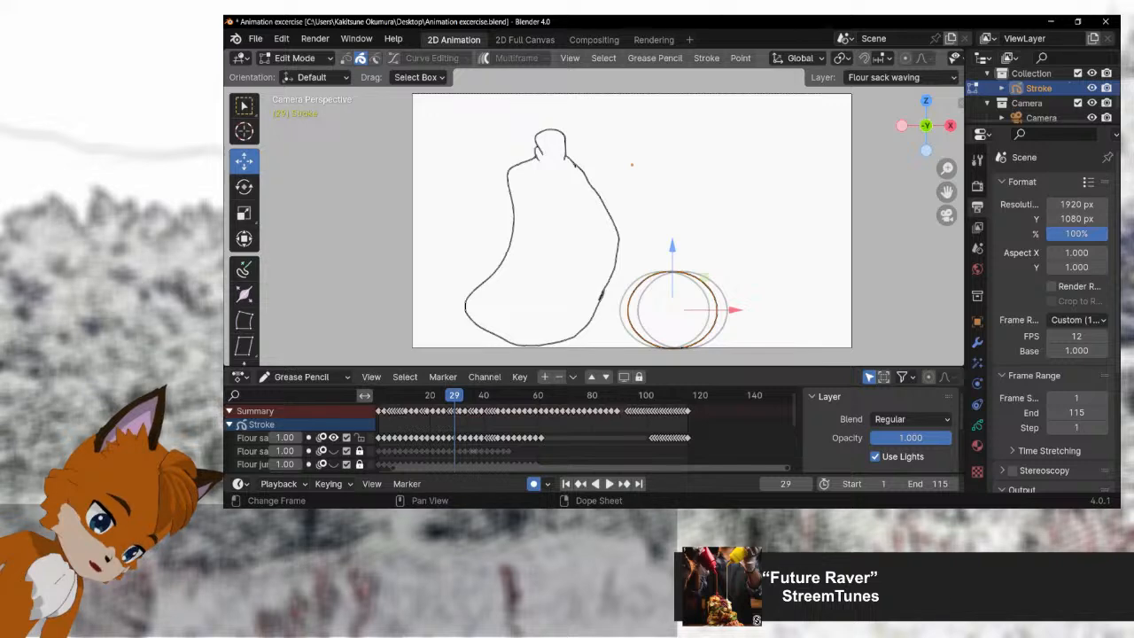
# Step: Play on to frame 36 and examine a close-up of the slow ball's overlap with its onion-skin neighbours
pyautogui.press('space')
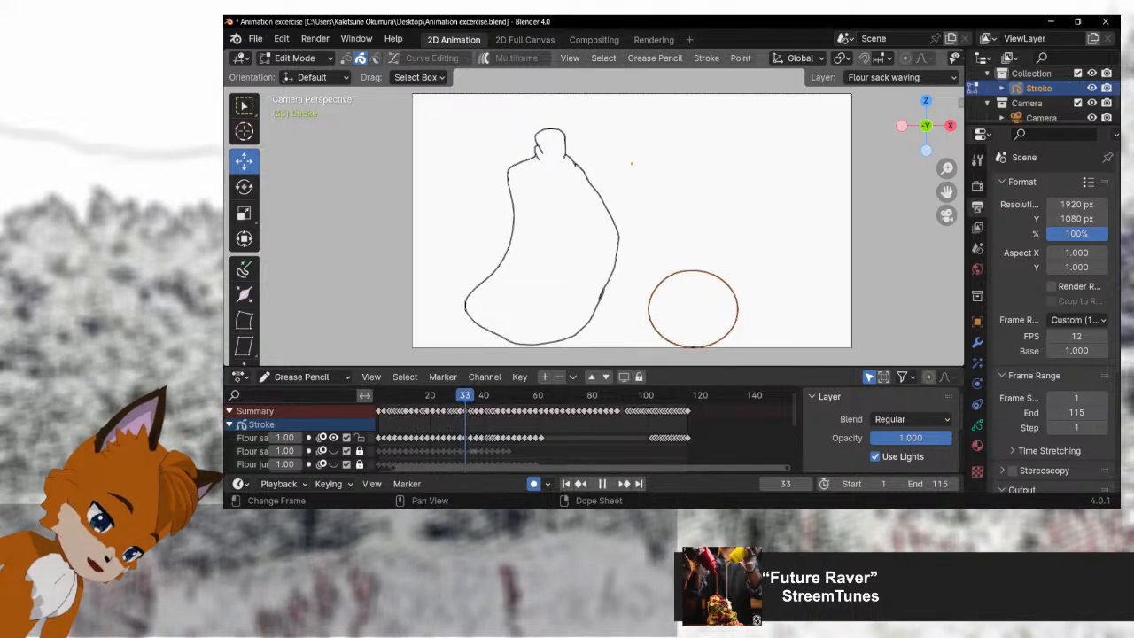
pyautogui.press('space')
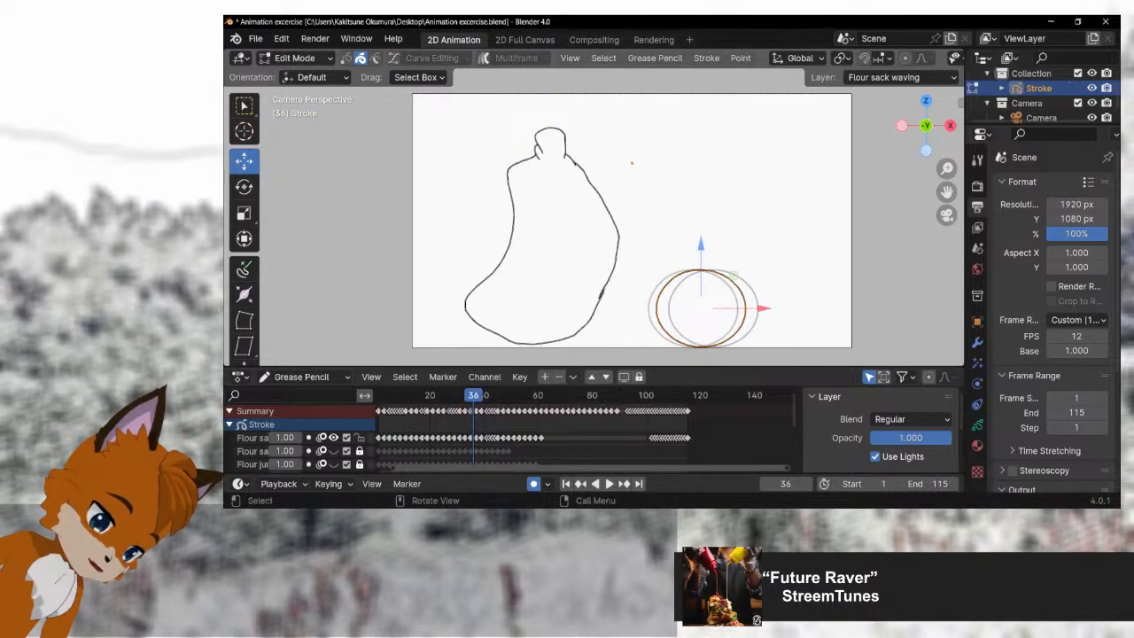
pyautogui.scroll(3, 700, 266)
pyautogui.moveTo(762, 310); pyautogui.dragTo(669, 106)
pyautogui.scroll(2, 691, 212)
pyautogui.moveTo(691, 212); pyautogui.dragTo(631, 210)
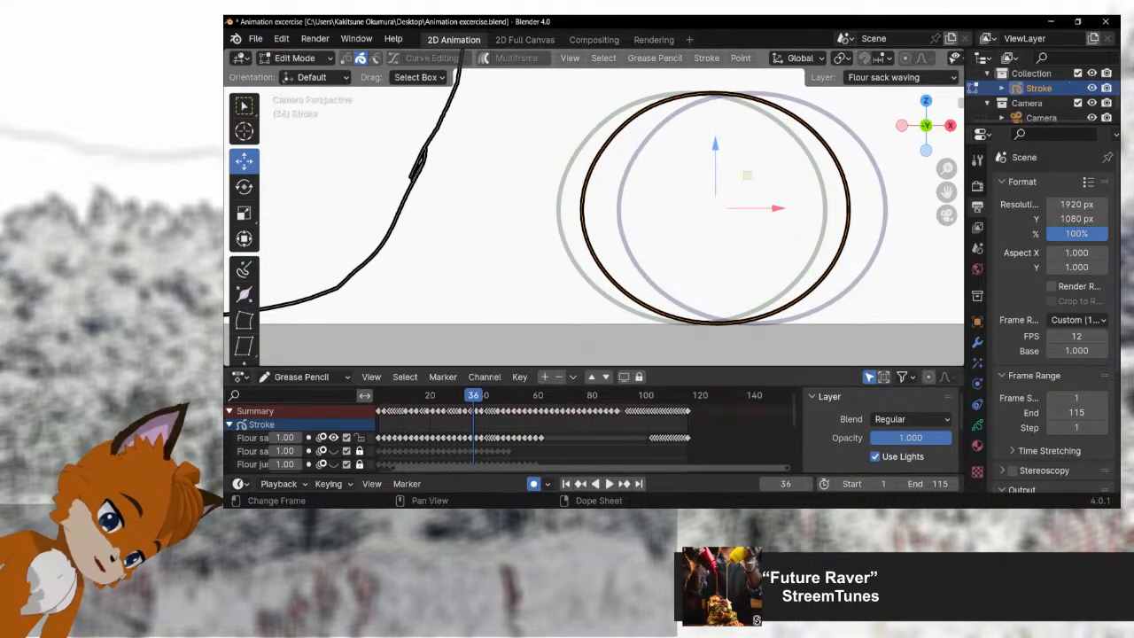
# Step: Play on to frame 104 and examine the wide spacing between the fast ball's onion-skin drawings
pyautogui.press('space')
pyautogui.press('space')
pyautogui.scroll(-2, 587, 429)
pyautogui.scroll(-2, 594, 213)
pyautogui.moveTo(594, 213); pyautogui.dragTo(586, 213)
pyautogui.moveTo(851, 213); pyautogui.dragTo(581, 215)
pyautogui.press('space')
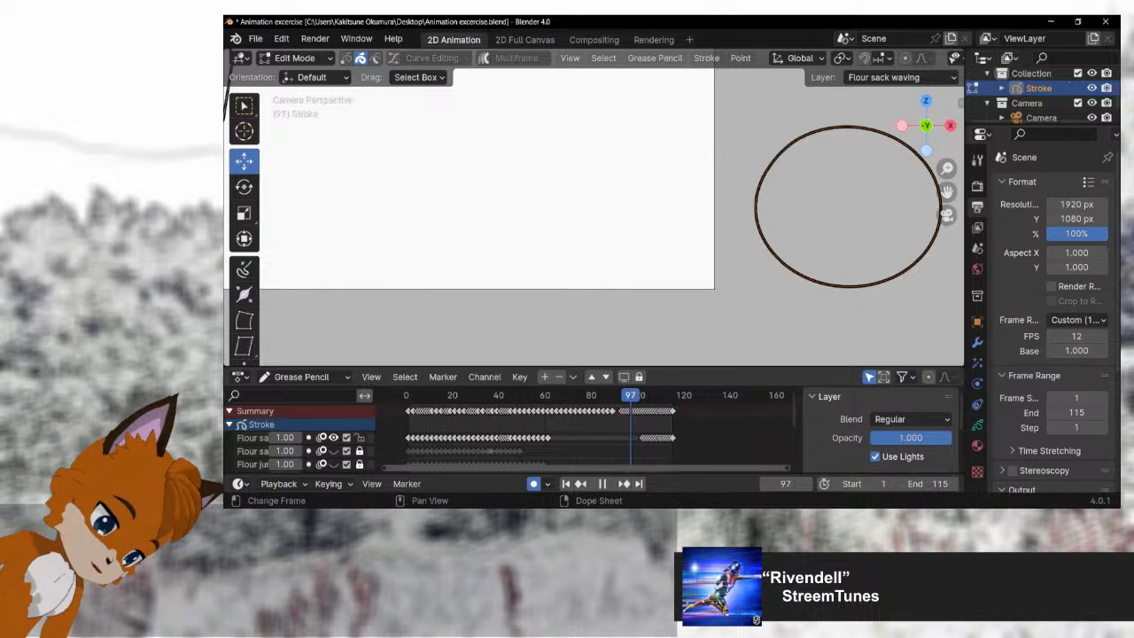
pyautogui.press('space')
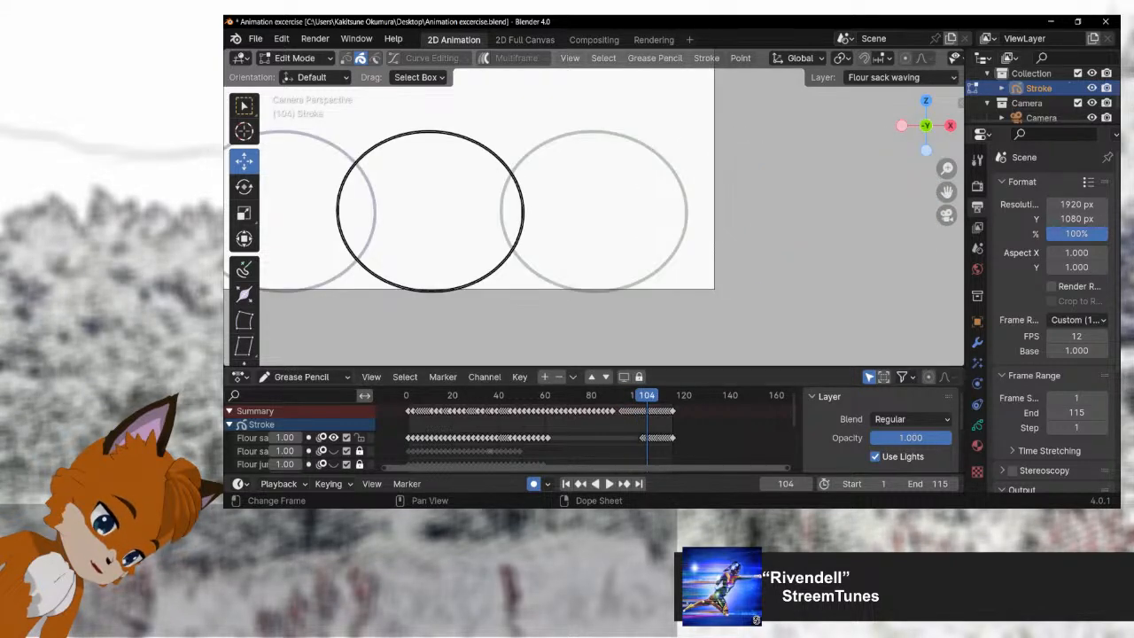
pyautogui.moveTo(531, 212); pyautogui.dragTo(670, 217)
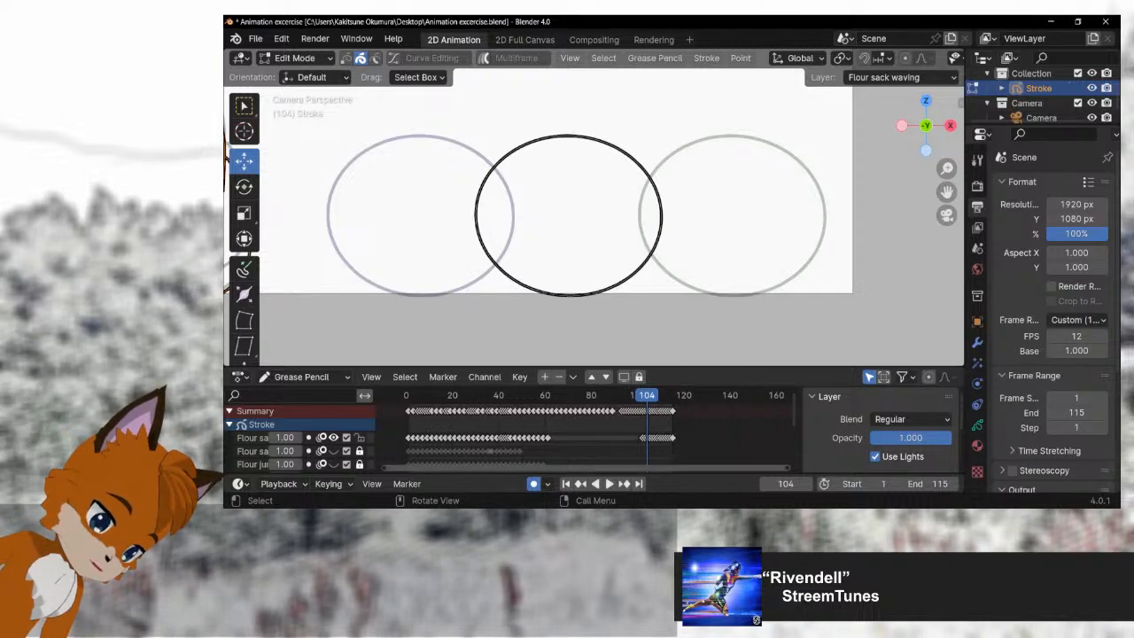
# Step: Play the animation to frame 111, and replay it from frame 104 to review the ball reaching the sack
pyautogui.scroll(-3, 594, 212)
pyautogui.press('space')
pyautogui.press('space')
pyautogui.scroll(-2, 593, 213)
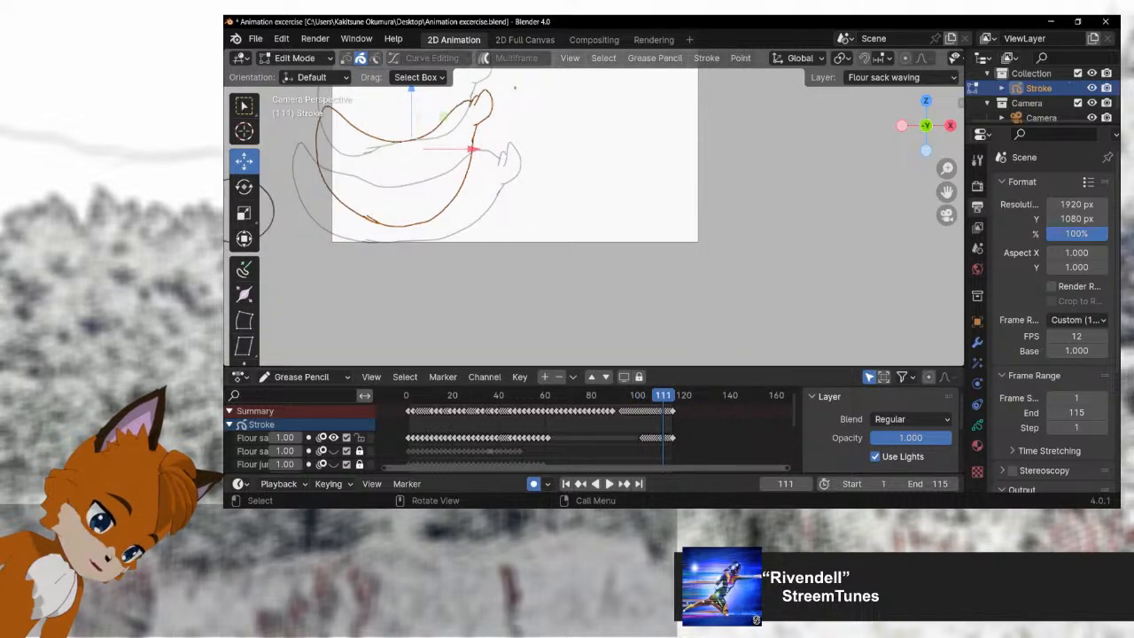
pyautogui.click(647, 395)
pyautogui.press('space')
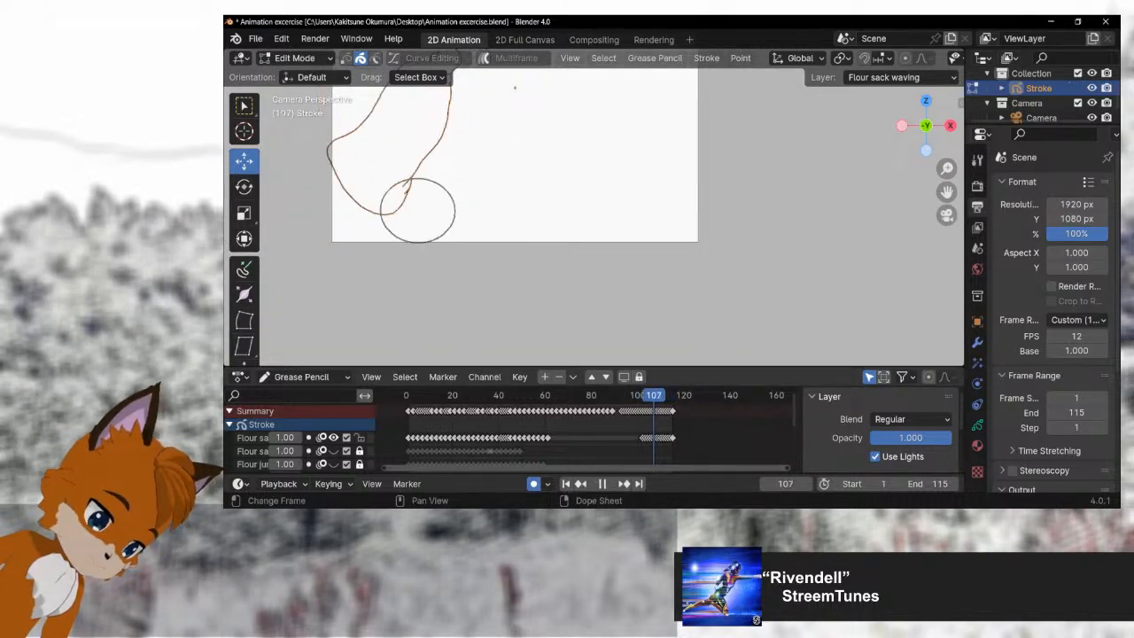
# Step: Examine the sack's poses around frame 111, and play on to the squashed sack and ball at frame 118
pyautogui.press('space')
pyautogui.moveTo(245, 220)
pyautogui.mouseDown()
pyautogui.moveTo(293, 270)
pyautogui.moveTo(289, 299)
pyautogui.moveTo(326, 310)
pyautogui.mouseUp()
pyautogui.scroll(1, 292, 270)
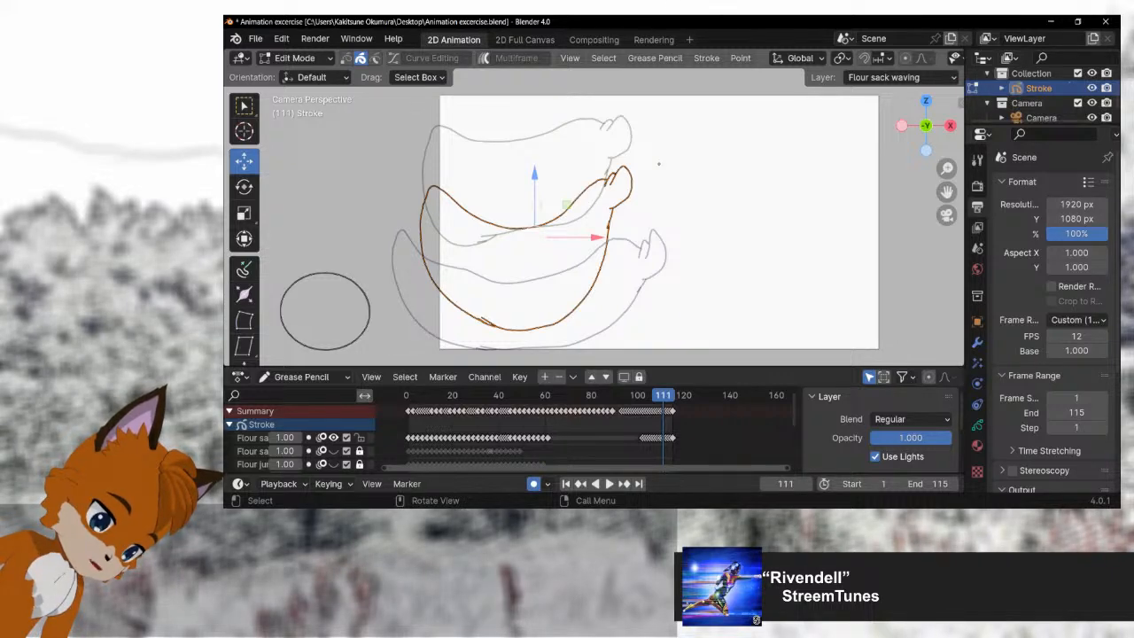
pyautogui.press('space')
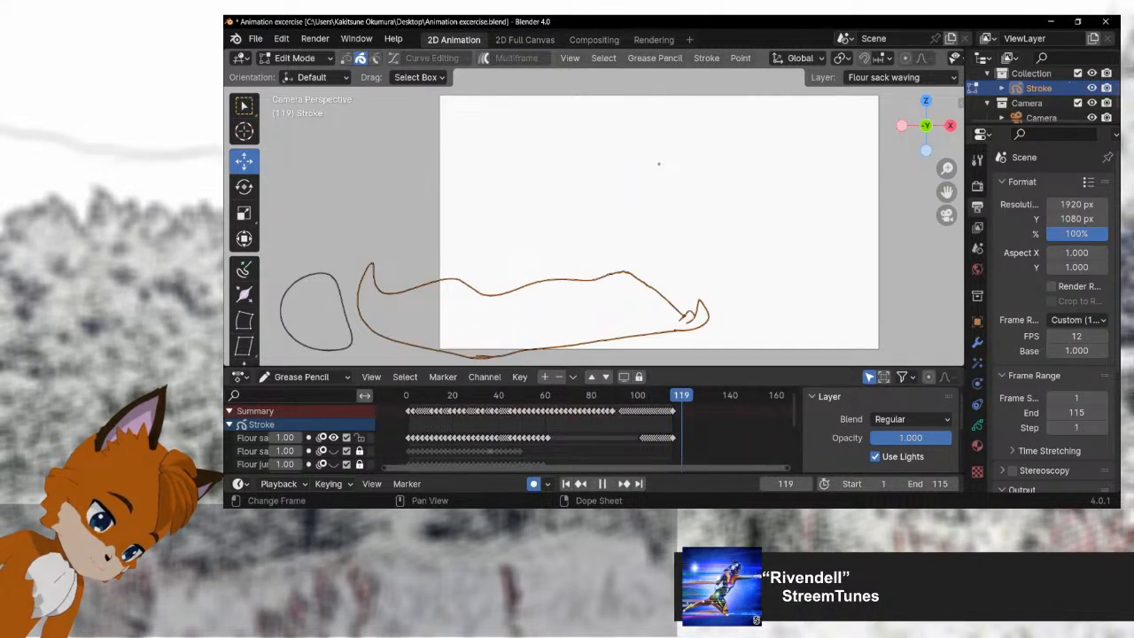
pyautogui.press('space')
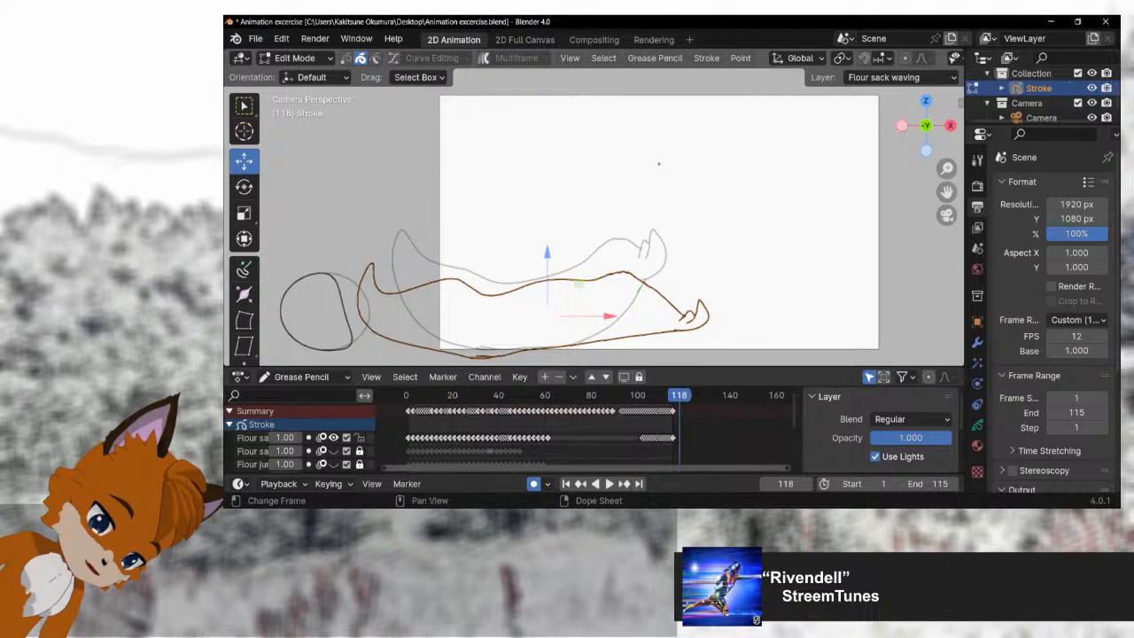
# Step: Replay the flour sack and ball animation and return the playhead to frame 0
pyautogui.press('space')
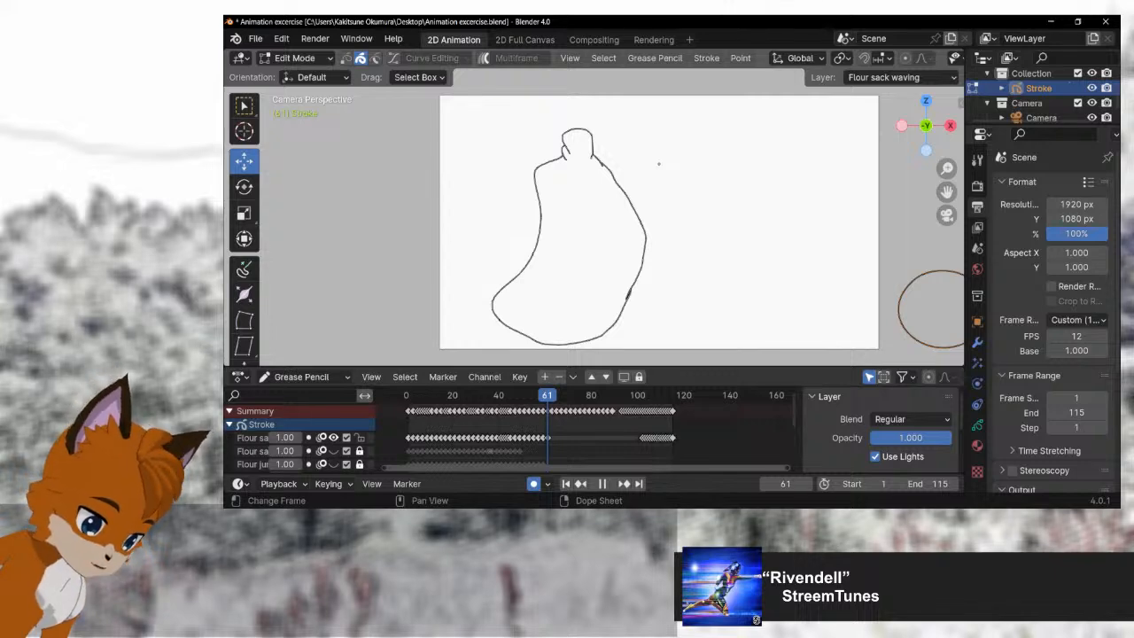
pyautogui.press('space')
pyautogui.press('space')
pyautogui.moveTo(663, 395); pyautogui.dragTo(405, 395)
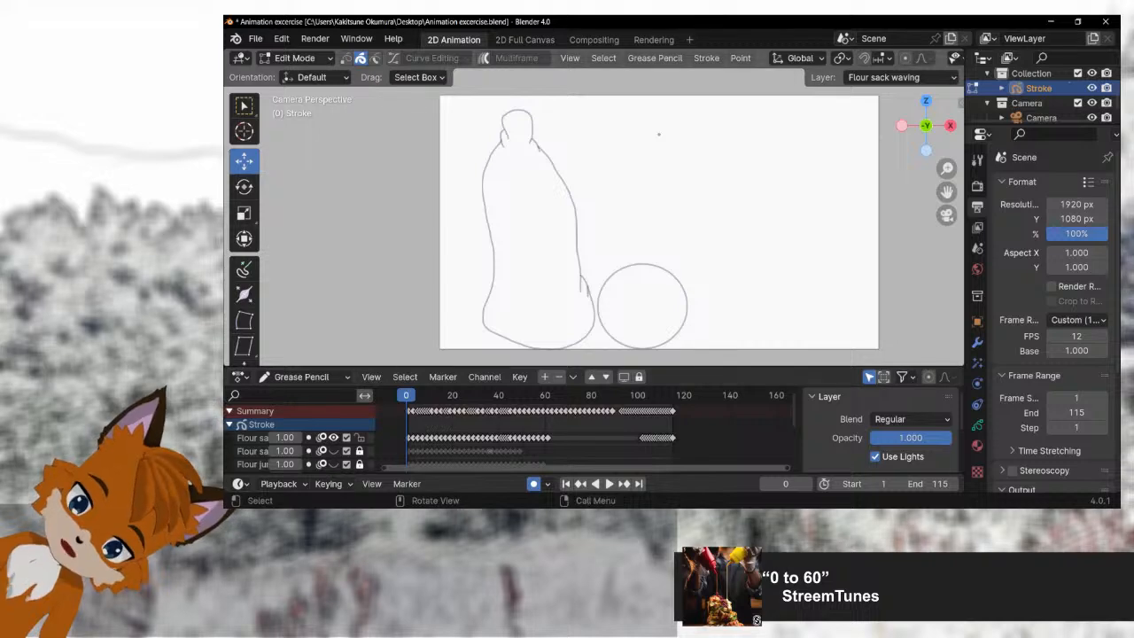
# Step: Create a new 2D Animation file and frame the whole blank canvas
pyautogui.click(255, 39)
pyautogui.moveTo(275, 55)
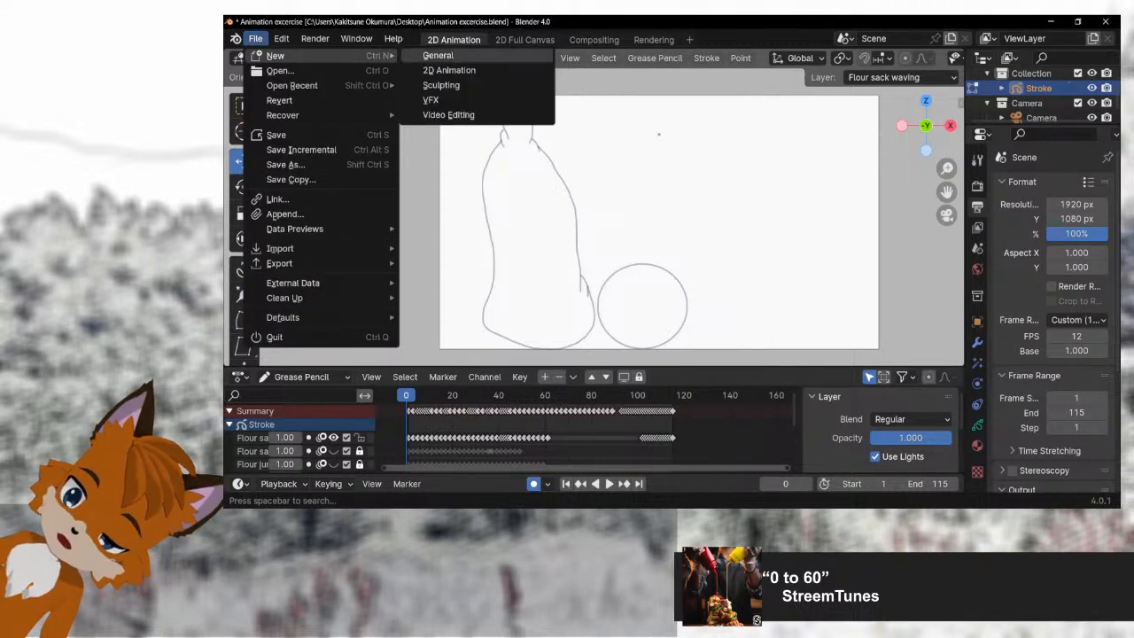
pyautogui.click(451, 70)
pyautogui.click(700, 294)
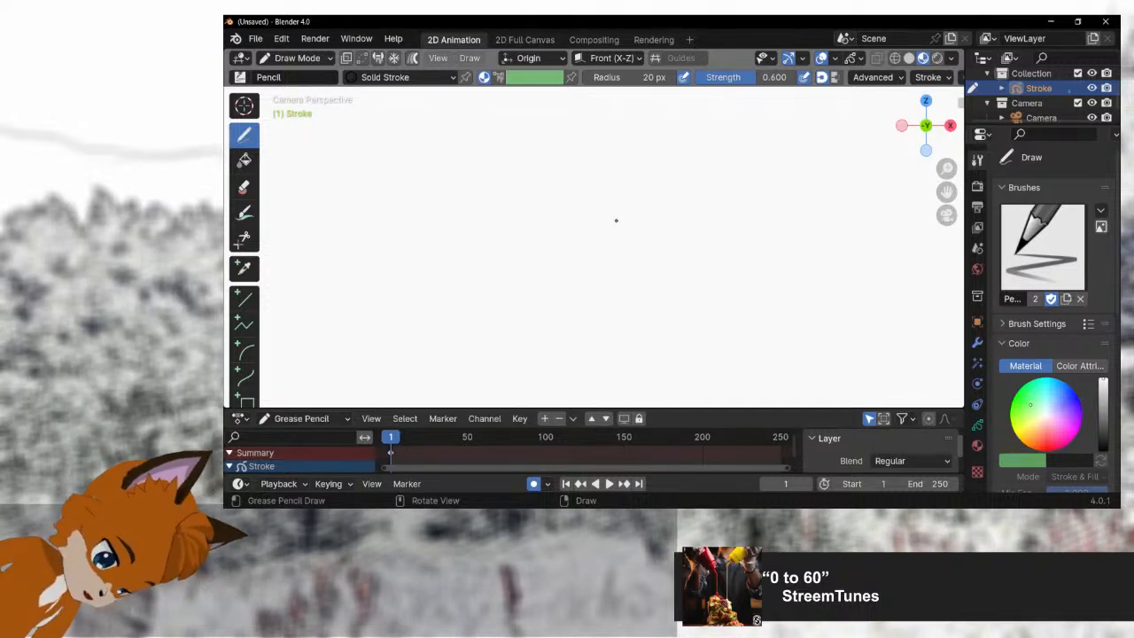
pyautogui.scroll(-3, 616, 221)
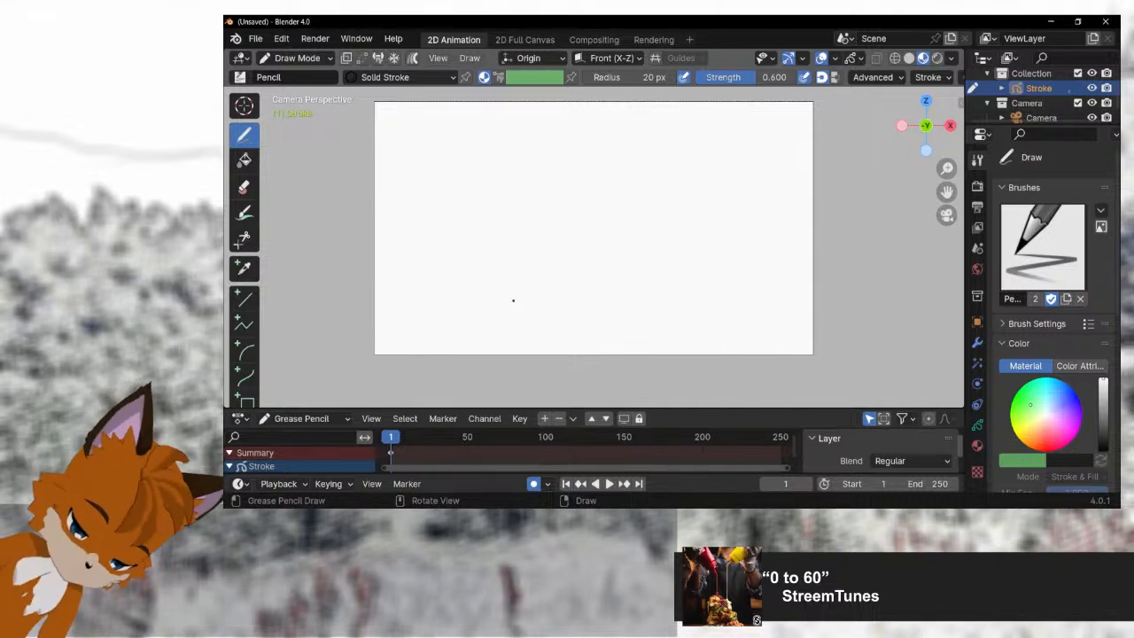
pyautogui.press('space')
pyautogui.moveTo(428, 438); pyautogui.dragTo(391, 437)
pyautogui.press('space')
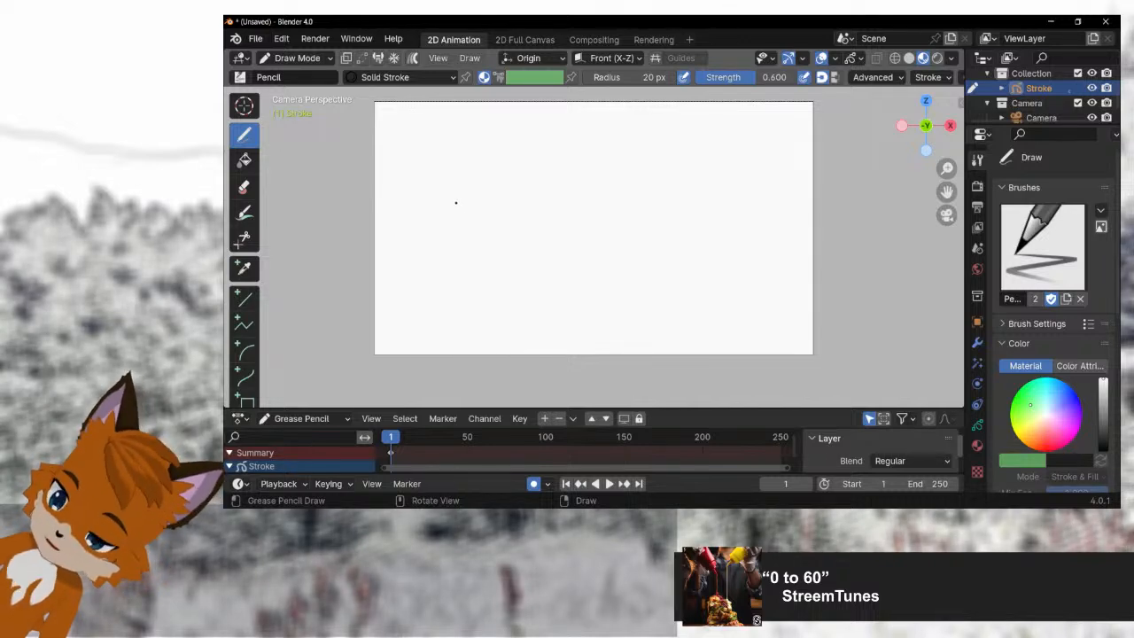
# Step: Sketch a fox head near the canvas's left edge with a round skull, pointed ears, cheek outline, cheek fur and hair tuft
pyautogui.moveTo(452, 204)
pyautogui.mouseDown()
pyautogui.moveTo(414, 207)
pyautogui.moveTo(399, 241)
pyautogui.mouseUp()
pyautogui.moveTo(478, 223); pyautogui.dragTo(454, 198)
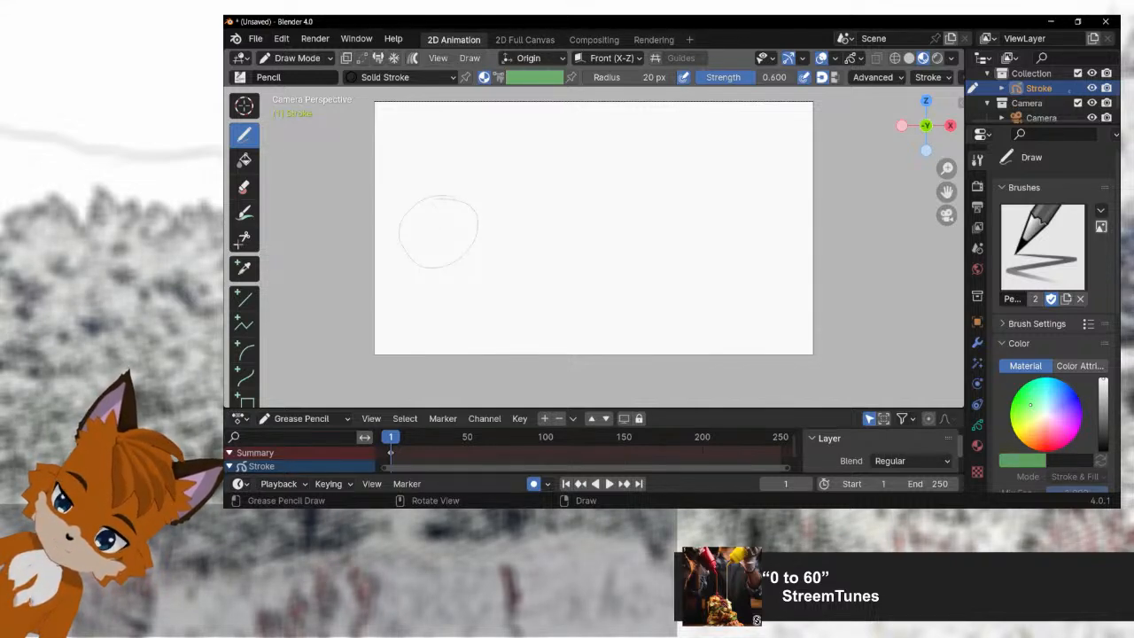
pyautogui.moveTo(408, 205); pyautogui.dragTo(410, 234)
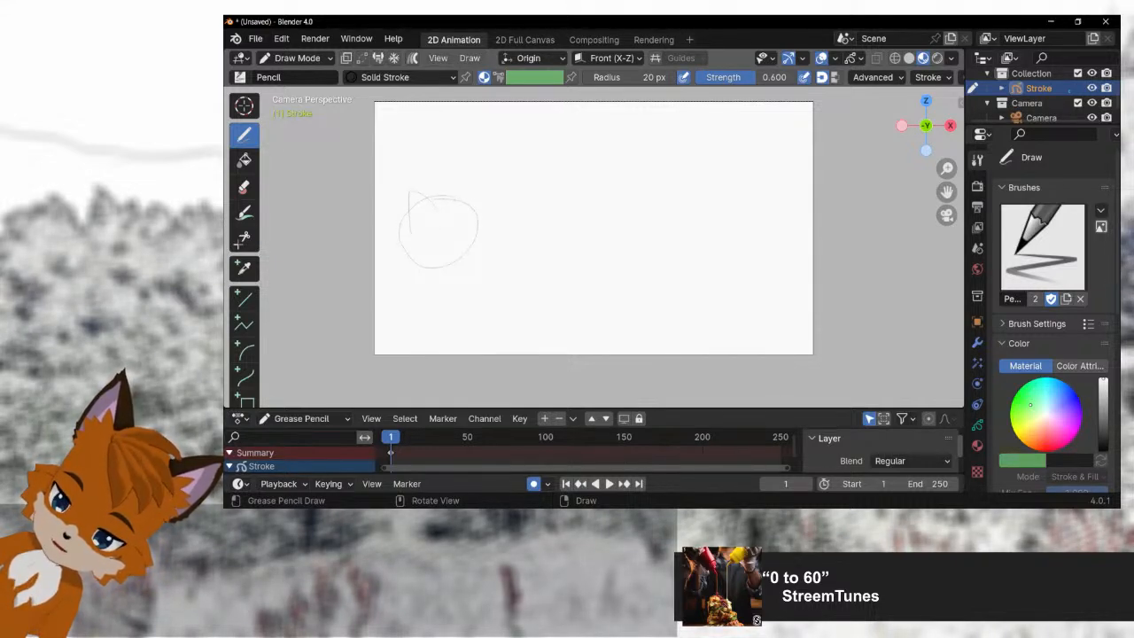
pyautogui.moveTo(454, 198); pyautogui.dragTo(475, 209)
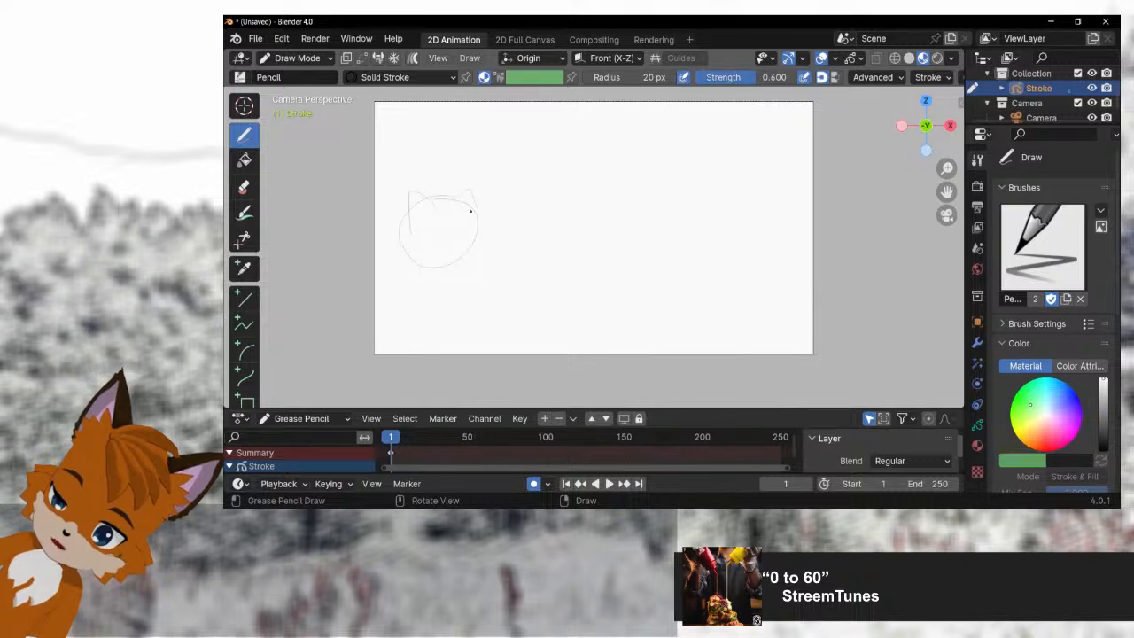
pyautogui.moveTo(470, 215)
pyautogui.mouseDown()
pyautogui.moveTo(473, 242)
pyautogui.moveTo(454, 274)
pyautogui.mouseUp()
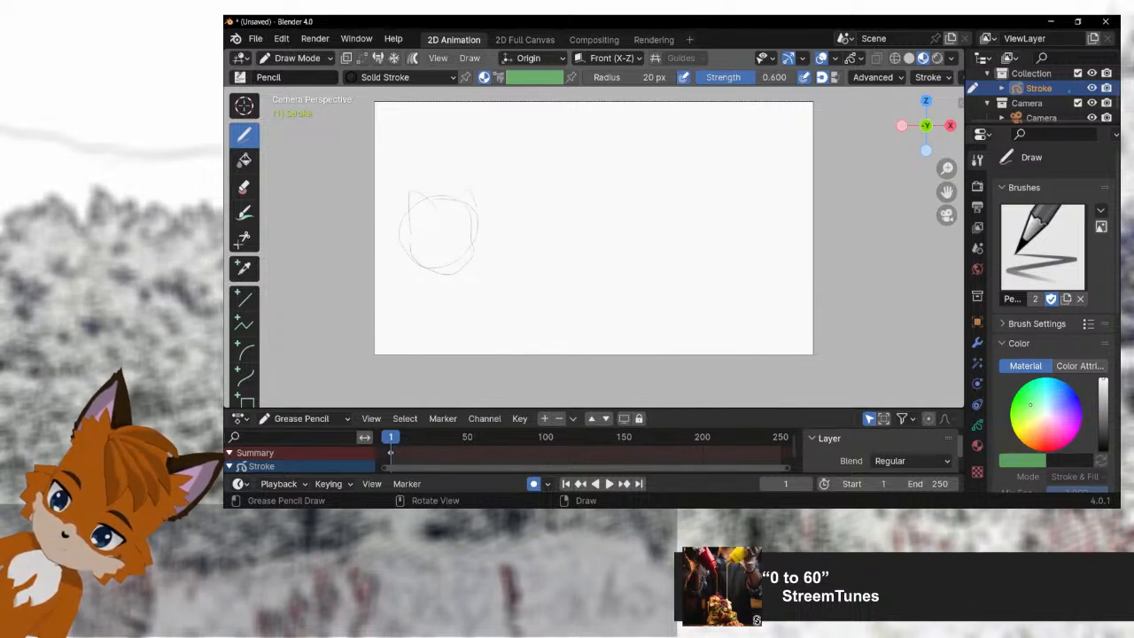
pyautogui.moveTo(411, 232); pyautogui.dragTo(412, 266)
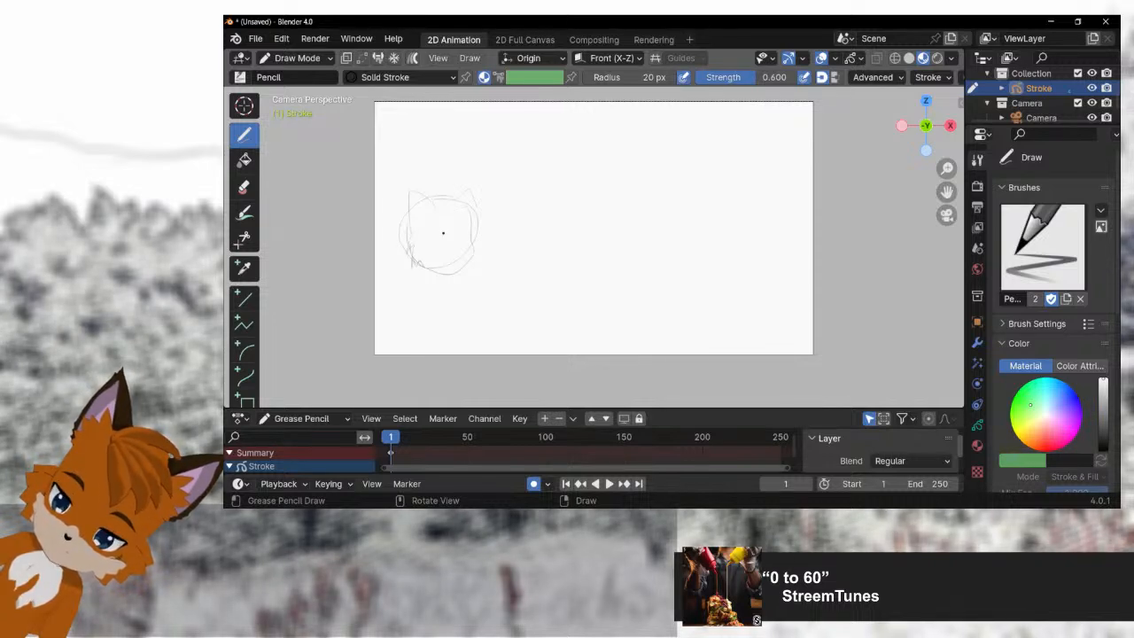
pyautogui.moveTo(455, 191)
pyautogui.mouseDown()
pyautogui.moveTo(437, 199)
pyautogui.moveTo(465, 221)
pyautogui.moveTo(441, 221)
pyautogui.mouseUp()
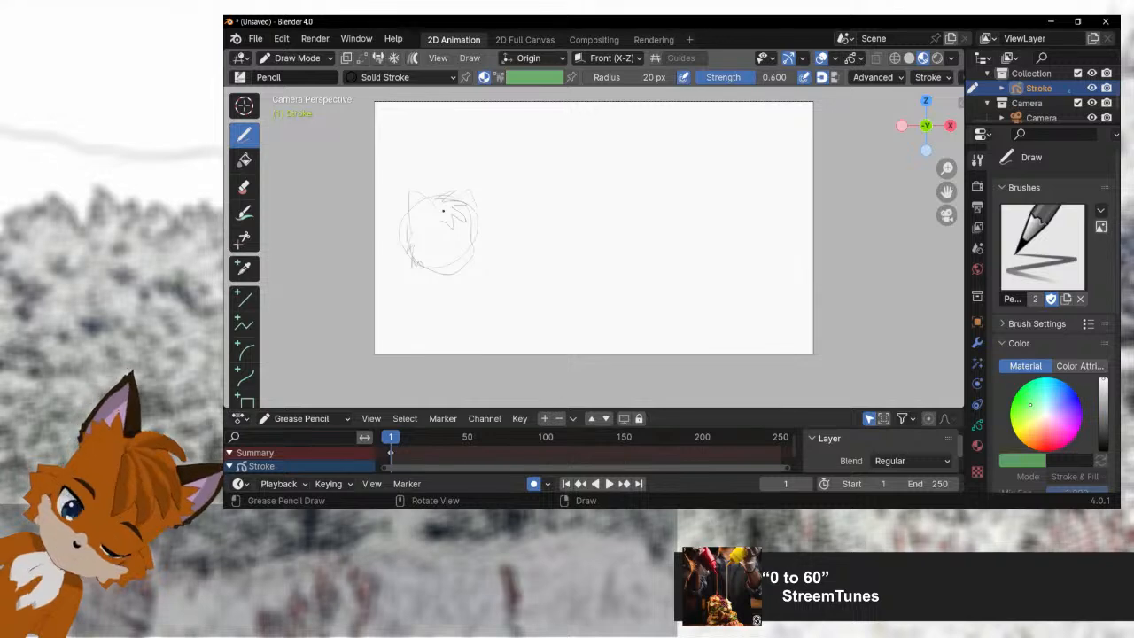
# Step: Draw the fox's face with two eyes and oval pupils, brow lines, a small triangular nose and a short mouth
pyautogui.scroll(3, 455, 243)
pyautogui.moveTo(400, 268)
pyautogui.mouseDown()
pyautogui.moveTo(426, 279)
pyautogui.moveTo(527, 254)
pyautogui.moveTo(533, 222)
pyautogui.mouseUp()
pyautogui.press('KP_0')
pyautogui.scroll(2, 487, 235)
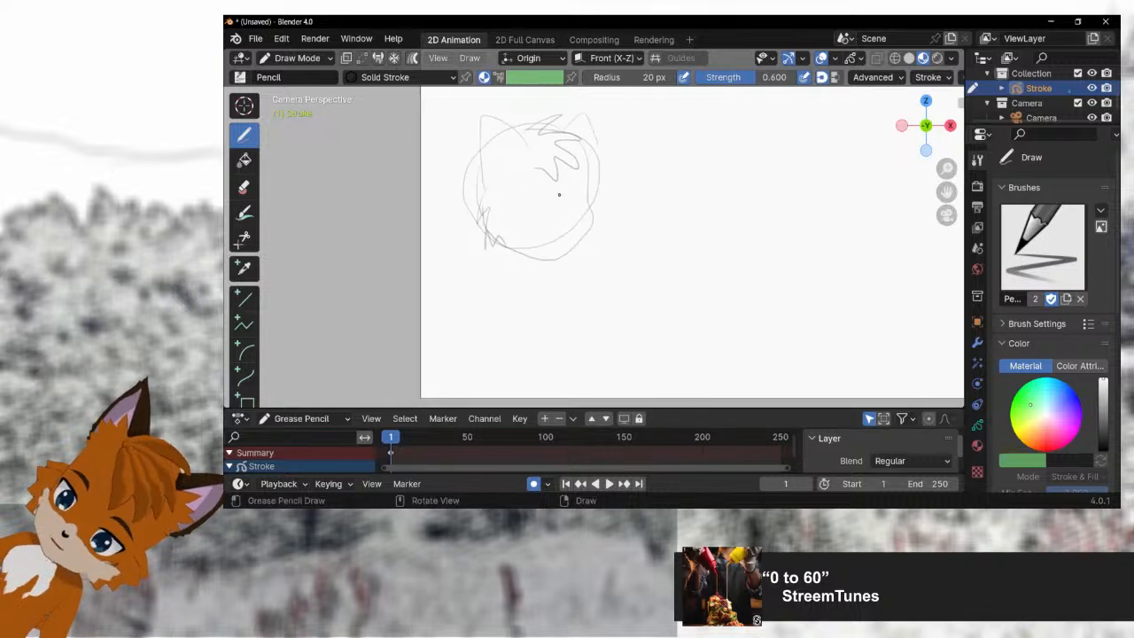
pyautogui.scroll(2, 559, 202)
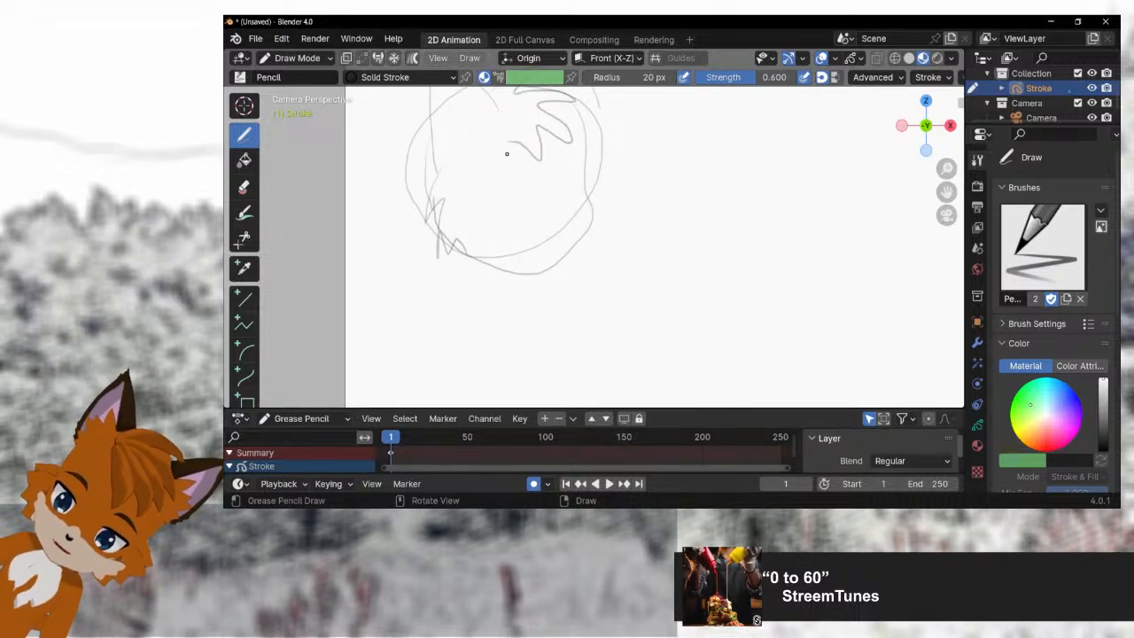
pyautogui.moveTo(505, 152)
pyautogui.mouseDown()
pyautogui.moveTo(459, 163)
pyautogui.moveTo(479, 187)
pyautogui.mouseUp()
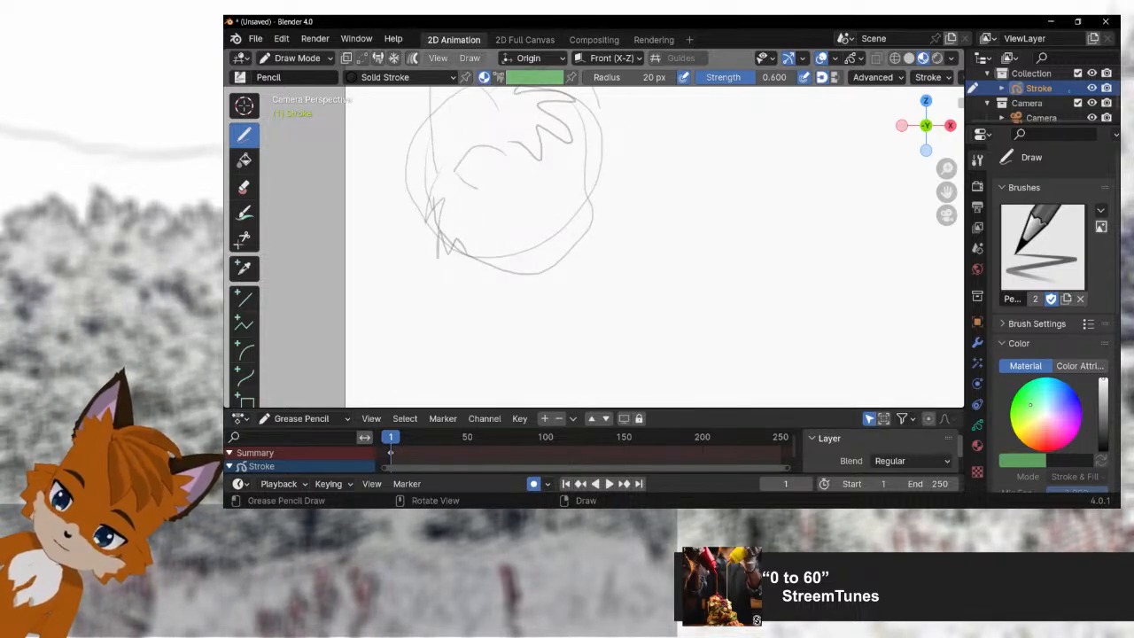
pyautogui.moveTo(465, 141)
pyautogui.mouseDown()
pyautogui.moveTo(510, 137)
pyautogui.moveTo(582, 157)
pyautogui.moveTo(581, 144)
pyautogui.mouseUp()
pyautogui.moveTo(571, 192)
pyautogui.mouseDown()
pyautogui.moveTo(562, 203)
pyautogui.moveTo(552, 193)
pyautogui.mouseUp()
pyautogui.moveTo(493, 230); pyautogui.dragTo(529, 232)
pyautogui.hotkey('ctrl', 'z')
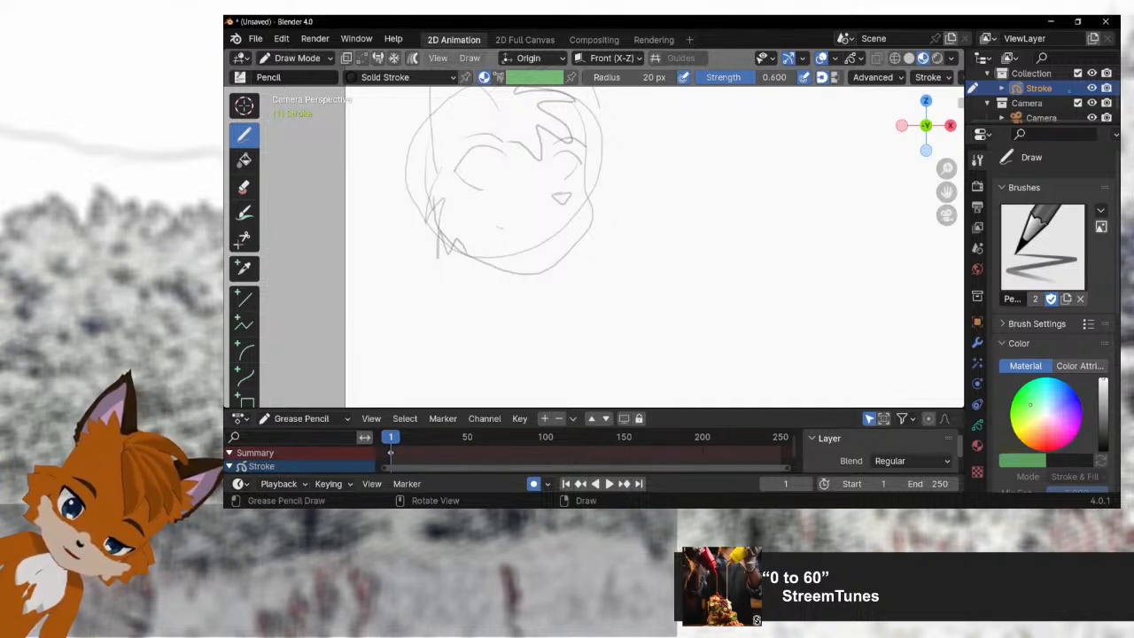
pyautogui.moveTo(498, 232); pyautogui.dragTo(505, 225)
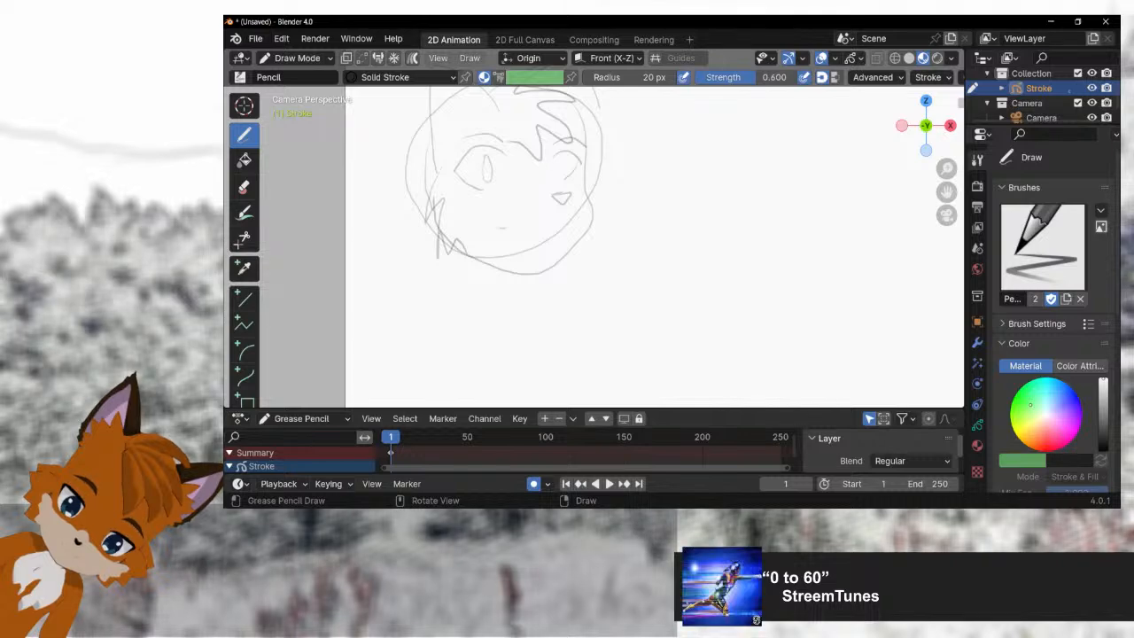
pyautogui.moveTo(561, 157); pyautogui.dragTo(564, 171)
# Step: Sketch the fox's neck and both sloping shoulders below the head
pyautogui.moveTo(459, 244); pyautogui.dragTo(453, 272)
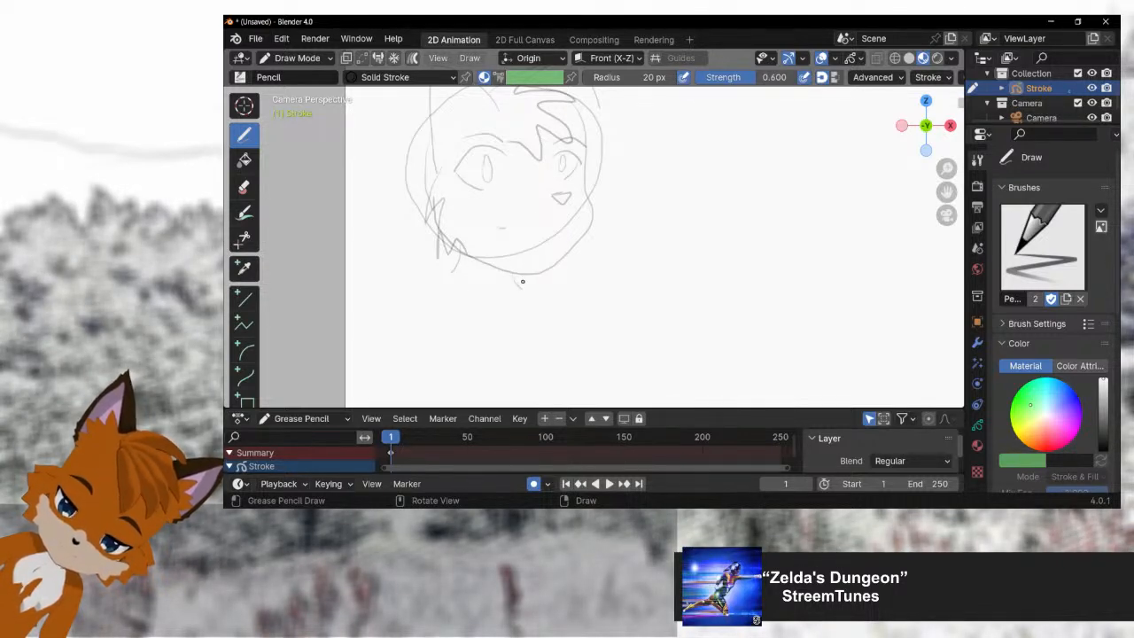
pyautogui.moveTo(523, 277); pyautogui.dragTo(528, 287)
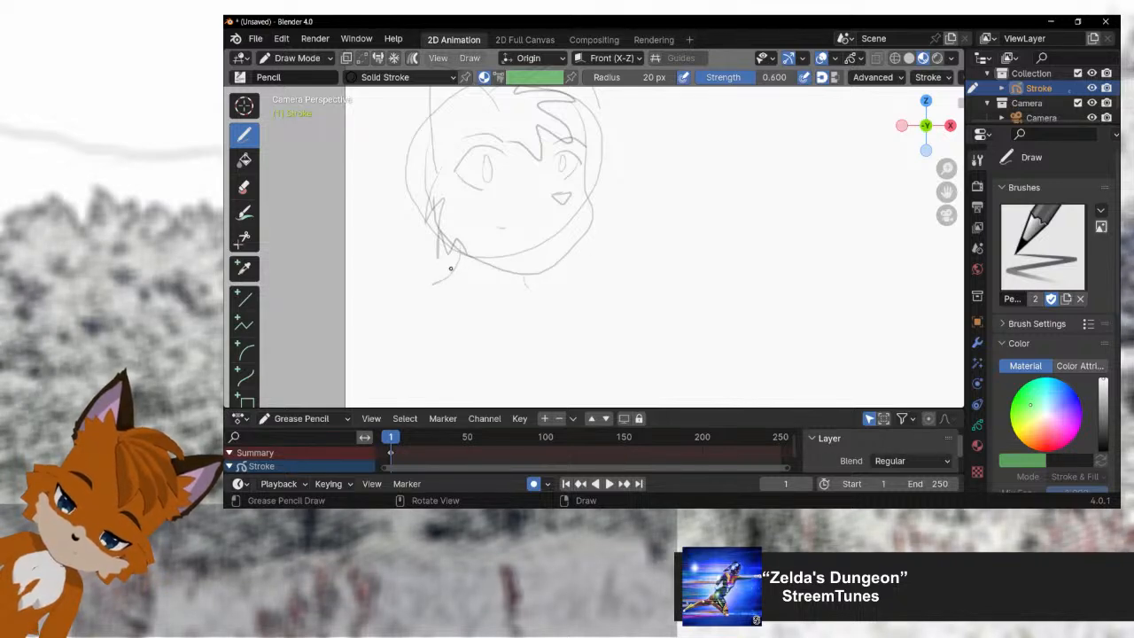
pyautogui.moveTo(451, 273)
pyautogui.mouseDown()
pyautogui.moveTo(403, 285)
pyautogui.moveTo(372, 311)
pyautogui.moveTo(346, 364)
pyautogui.mouseUp()
pyautogui.moveTo(528, 285)
pyautogui.mouseDown()
pyautogui.moveTo(586, 368)
pyautogui.moveTo(590, 405)
pyautogui.mouseUp()
pyautogui.hotkey('ctrl', 'z')
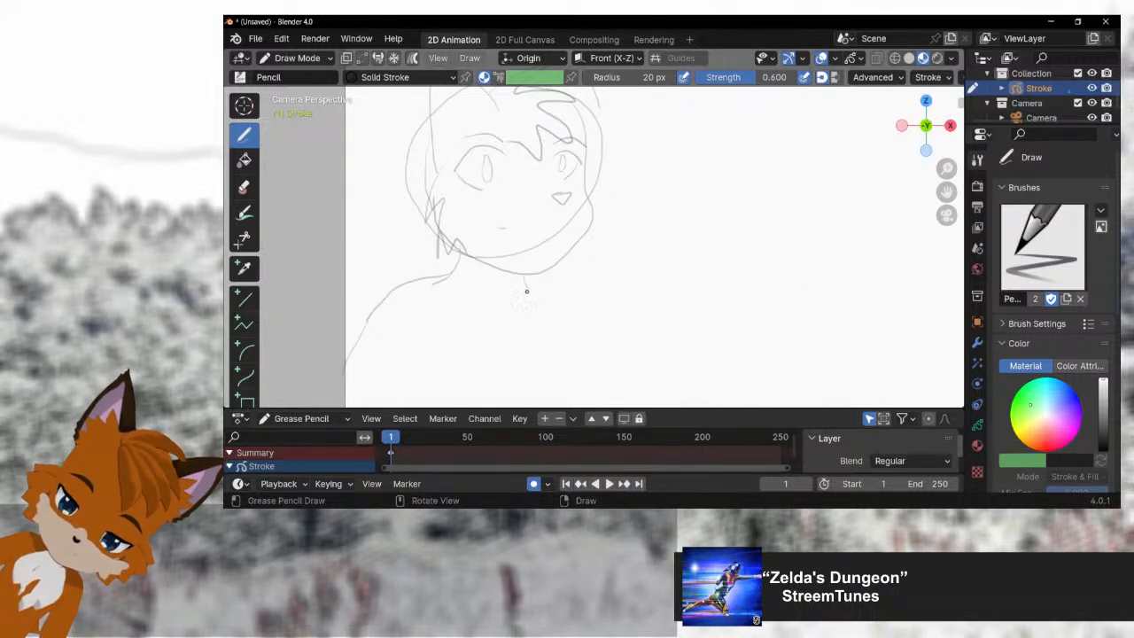
pyautogui.moveTo(528, 286)
pyautogui.mouseDown()
pyautogui.moveTo(569, 297)
pyautogui.moveTo(597, 336)
pyautogui.moveTo(612, 397)
pyautogui.mouseUp()
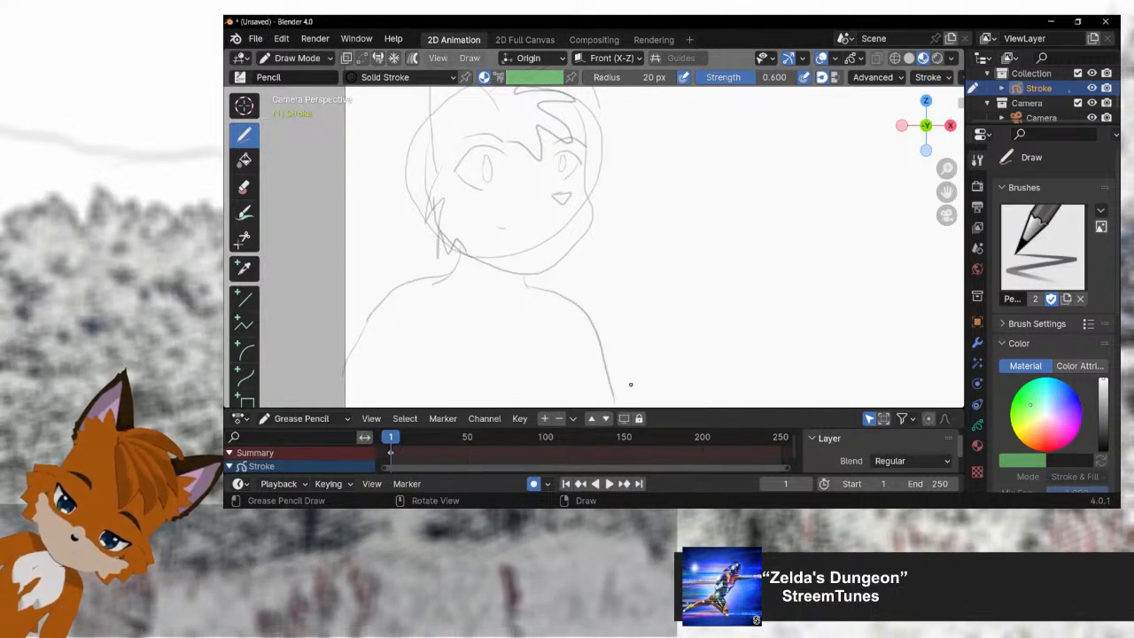
# Step: Extend the fox's body to the canvas's lower edge with torso and arm lines, and add a jagged chest fur outline
pyautogui.moveTo(778, 286); pyautogui.dragTo(792, 206)
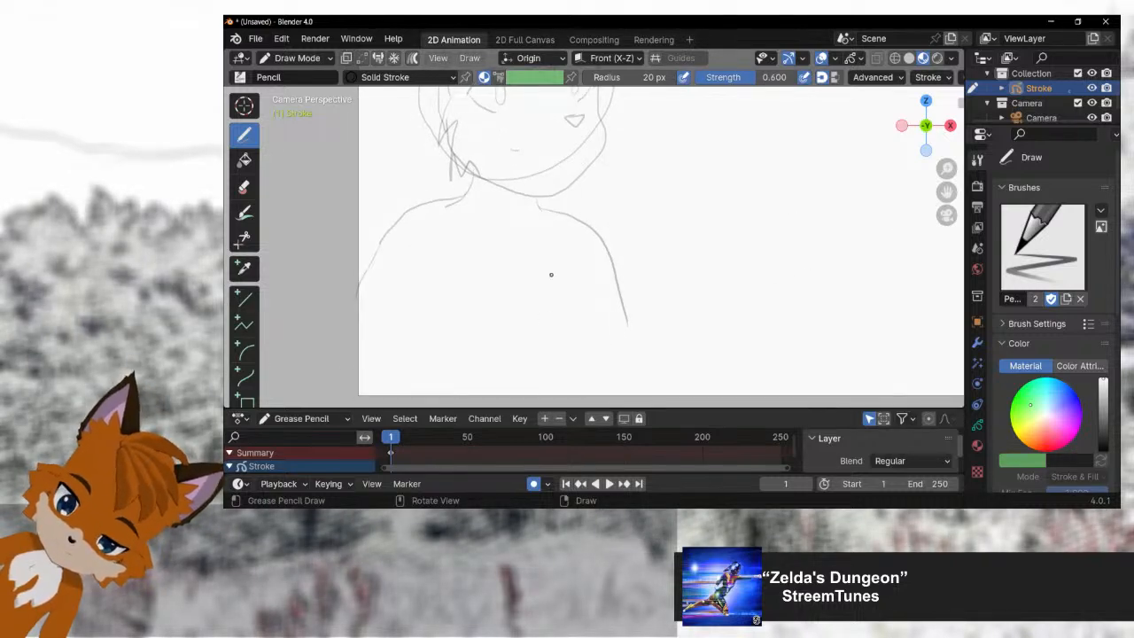
pyautogui.moveTo(564, 272); pyautogui.dragTo(593, 397)
pyautogui.moveTo(629, 327); pyautogui.dragTo(644, 395)
pyautogui.moveTo(430, 260); pyautogui.dragTo(410, 397)
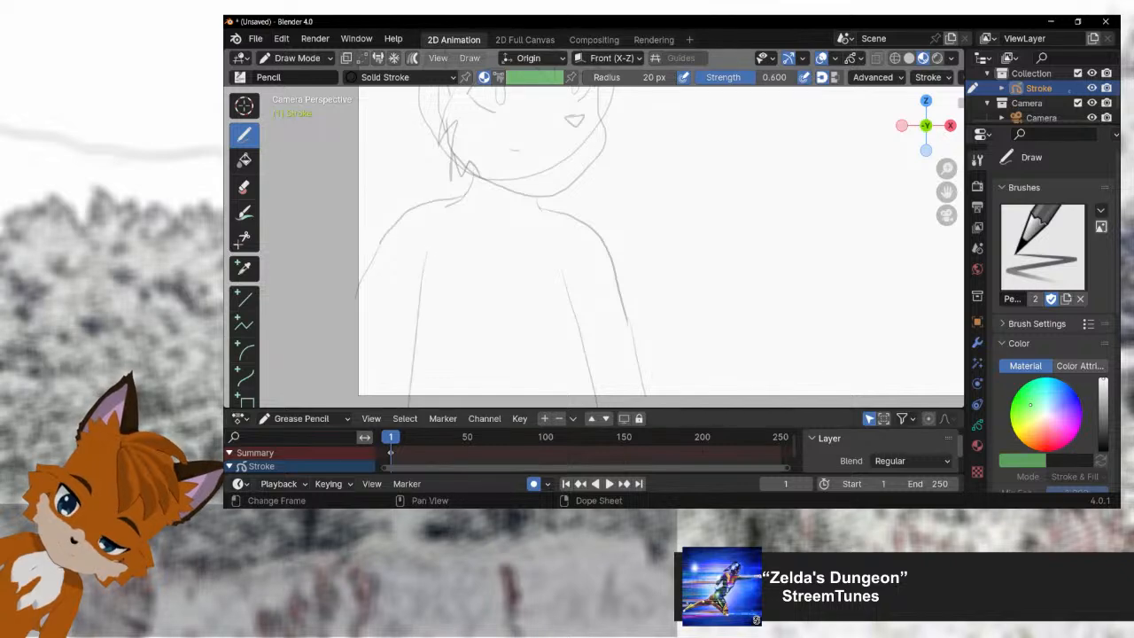
pyautogui.moveTo(428, 224)
pyautogui.mouseDown()
pyautogui.moveTo(461, 209)
pyautogui.moveTo(469, 276)
pyautogui.moveTo(512, 301)
pyautogui.moveTo(558, 293)
pyautogui.moveTo(540, 207)
pyautogui.mouseUp()
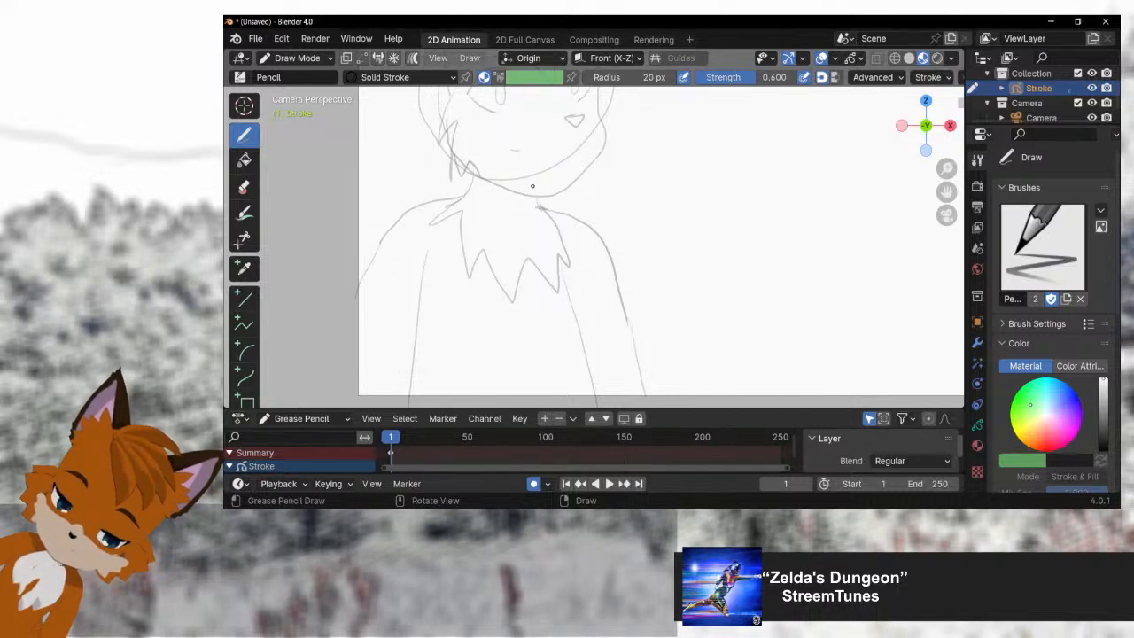
# Step: Duplicate the fox drawing's keyframe from frame 1 to about frame 6
pyautogui.scroll(-1, 541, 261)
pyautogui.scroll(-2, 547, 209)
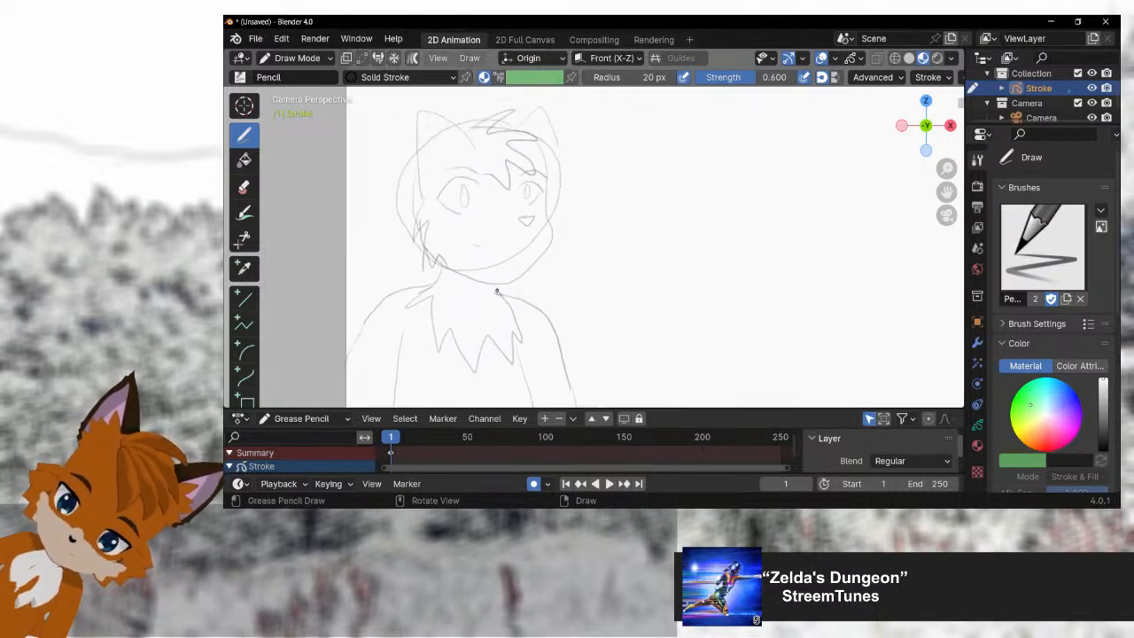
pyautogui.press('space')
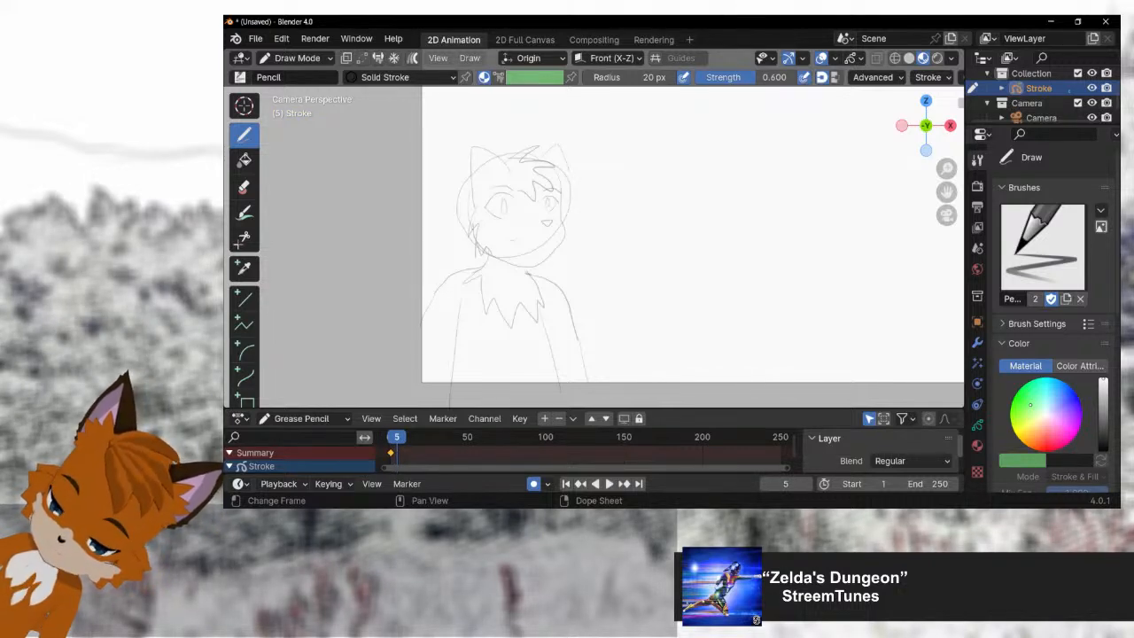
pyautogui.moveTo(396, 437); pyautogui.dragTo(391, 437)
pyautogui.press('g')
pyautogui.click(399, 437)
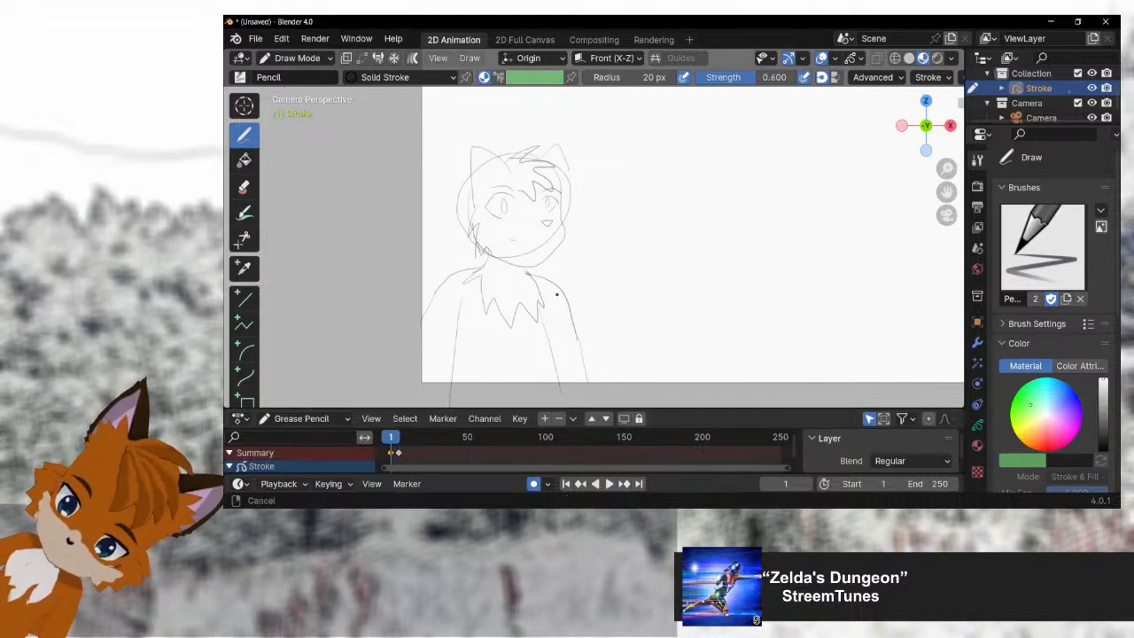
# Step: Enter Edit Mode on the Stroke object and select all of the fox's strokes at frame 1
pyautogui.scroll(-2, 563, 266)
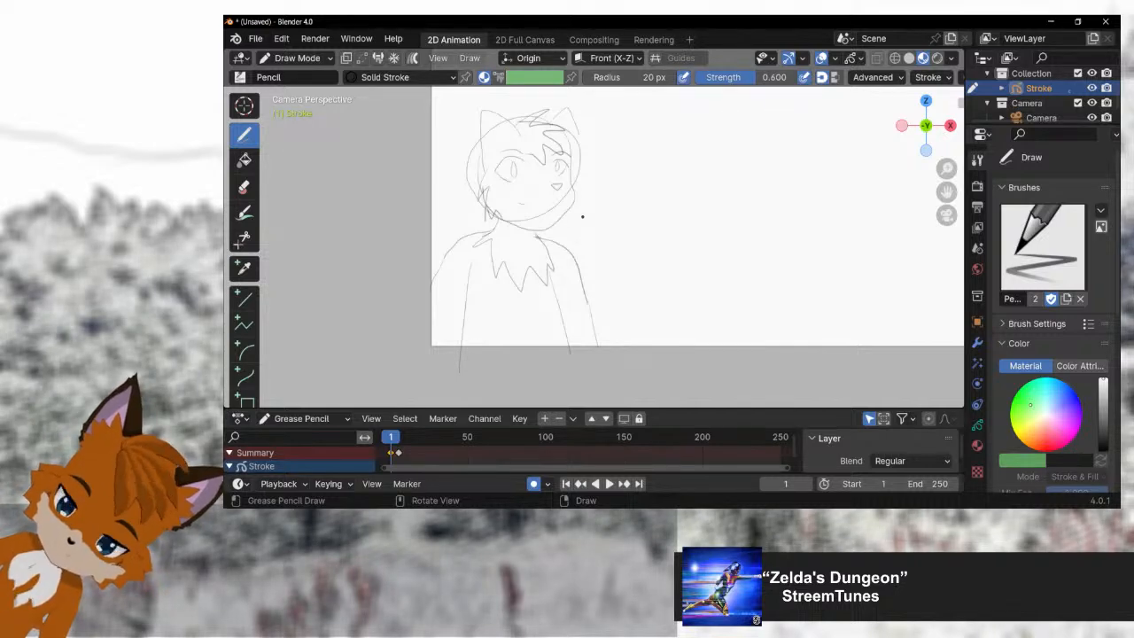
pyautogui.hotkey('ctrl', 'Tab')
pyautogui.click(747, 163)
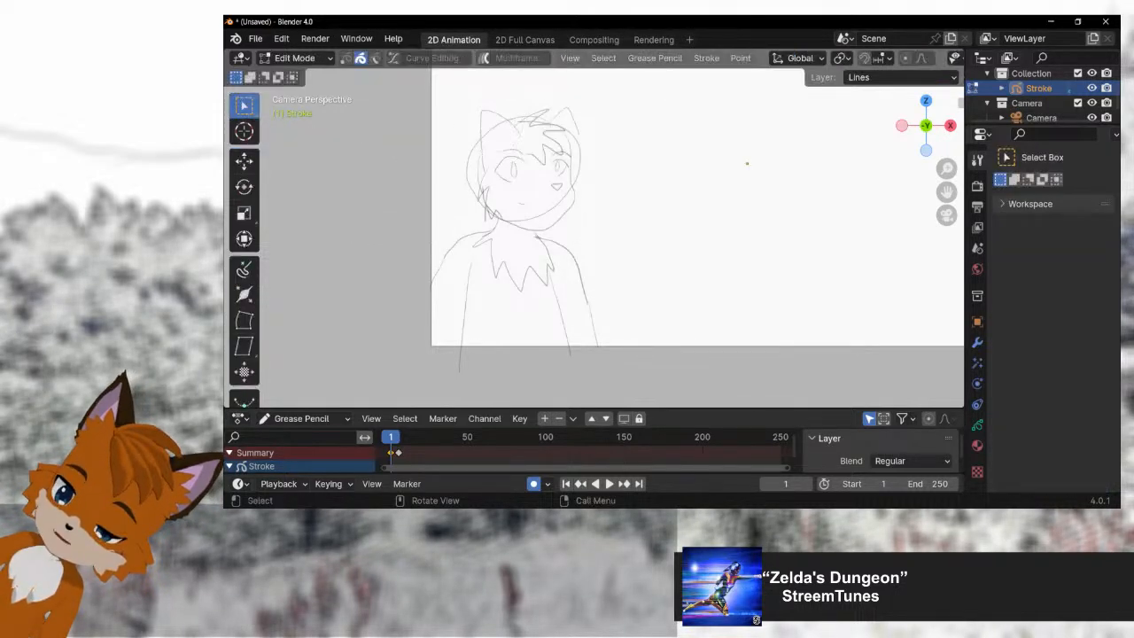
pyautogui.press('a')
pyautogui.press('g')
pyautogui.press('z')
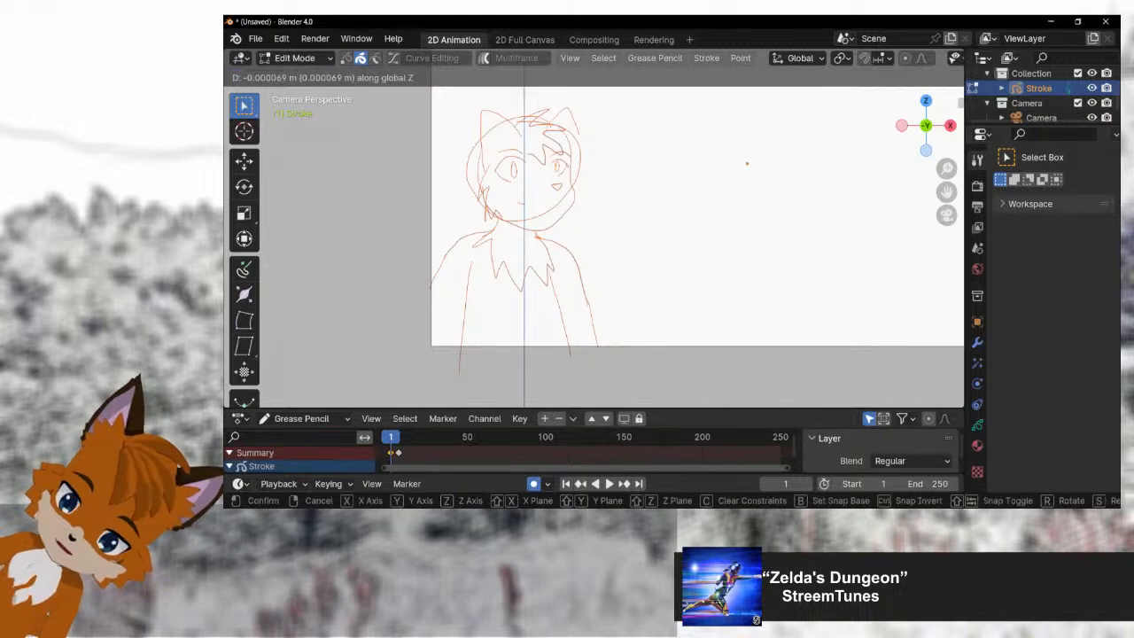
pyautogui.press('Escape')
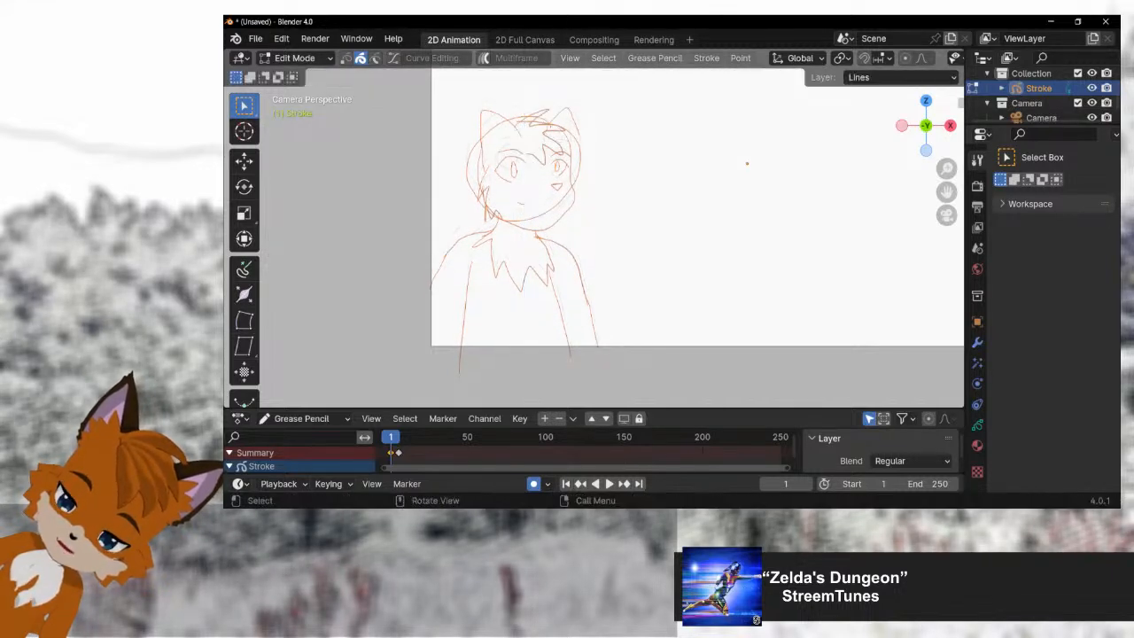
# Step: Scale the selected fox strokes to about 1.86 along Z and narrow them to roughly half width along X
pyautogui.press('s')
pyautogui.press('z')
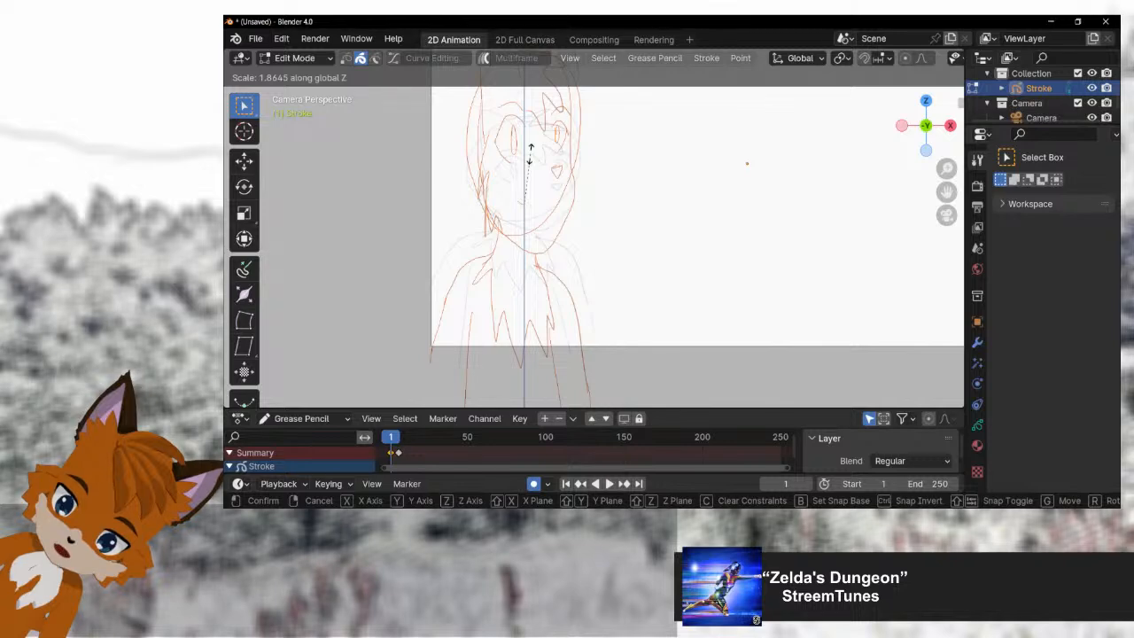
pyautogui.click(530, 151)
pyautogui.press('s')
pyautogui.press('x')
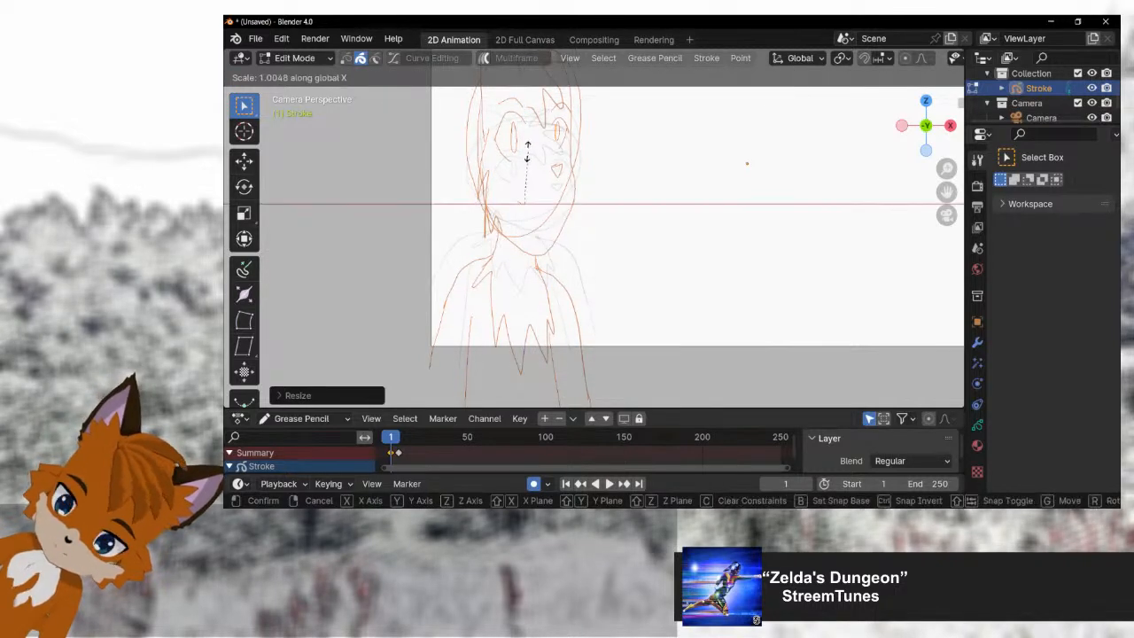
pyautogui.click(528, 181)
# Step: Move the stretched fox down along Z by about 3.25 m so it partly leaves the canvas
pyautogui.press('g')
pyautogui.press('z')
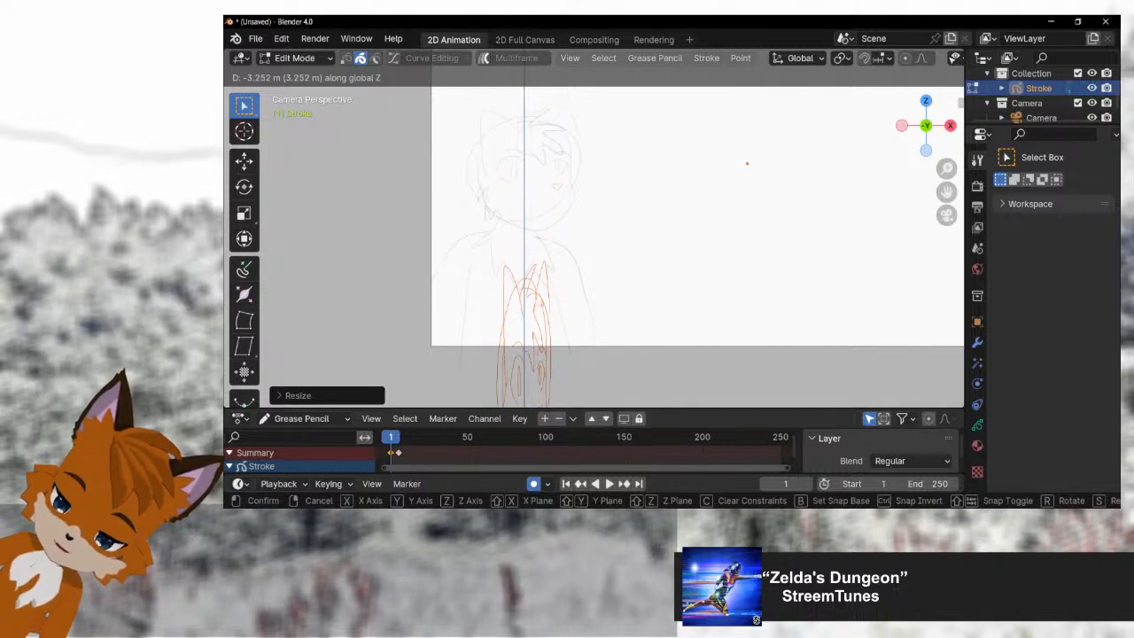
pyautogui.press('Return')
# Step: Select both keyframes and shift them about 20 frames onward to frames 21 and 26
pyautogui.moveTo(380, 449); pyautogui.dragTo(419, 455)
pyautogui.press('g')
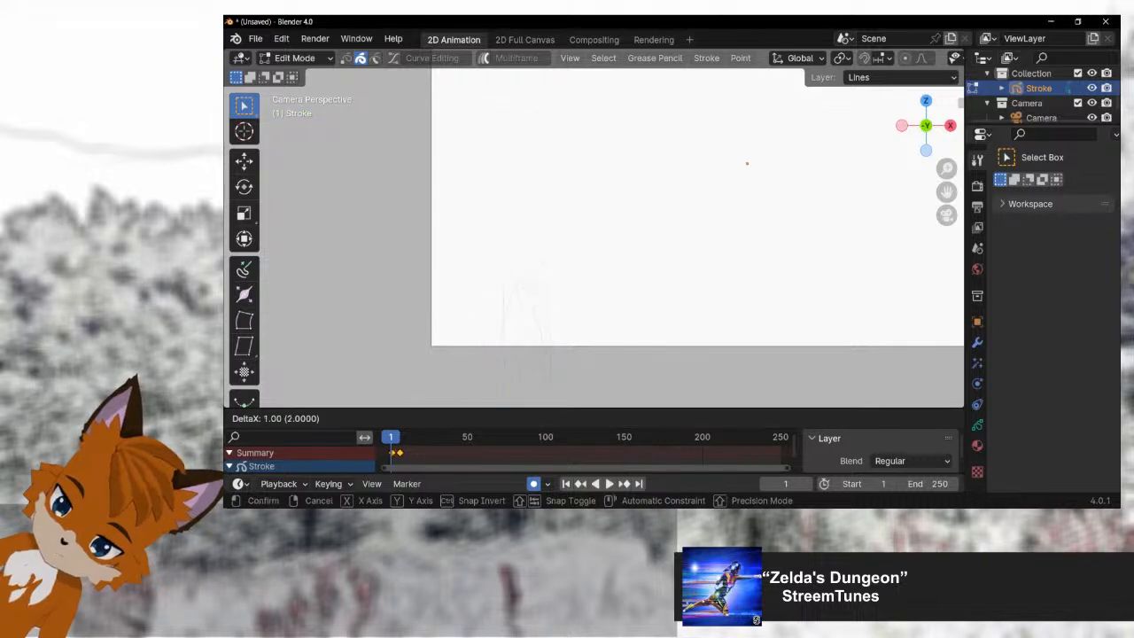
pyautogui.press('Return')
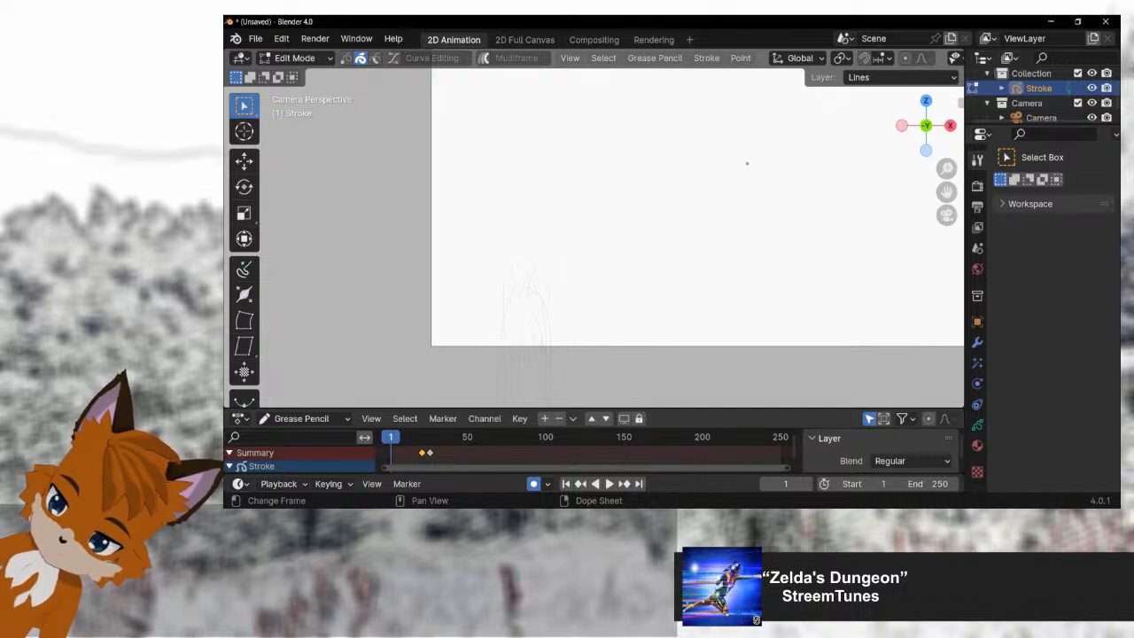
# Step: Duplicate the stretched fox keyframe from frame 21 to about frame 5, and play the animation briefly
pyautogui.hotkey('shift', 'd')
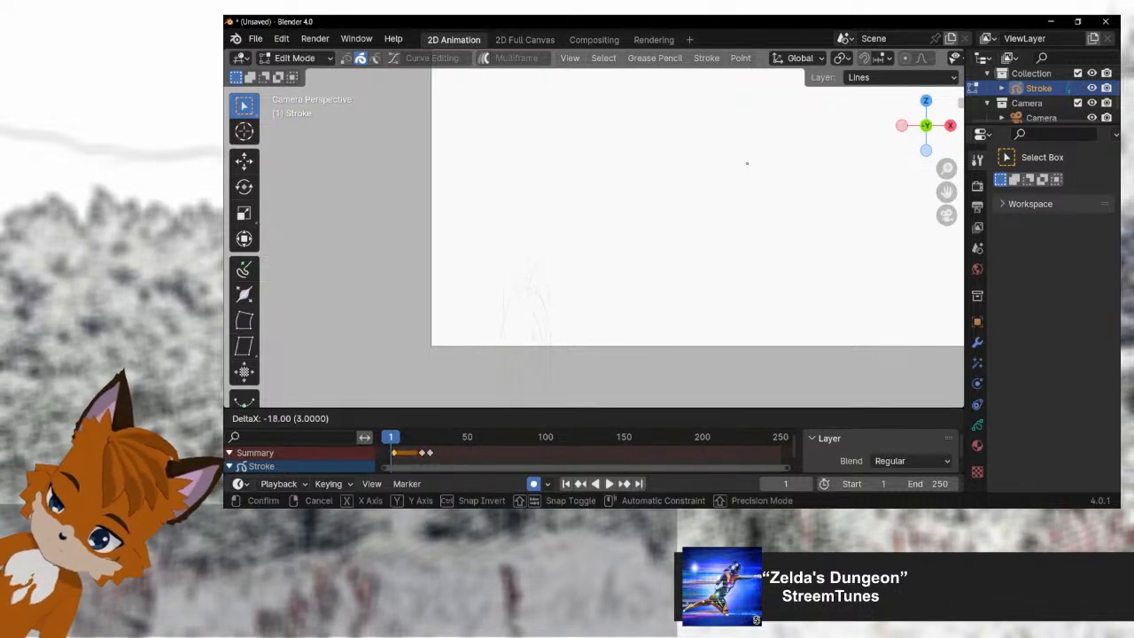
pyautogui.press('Return')
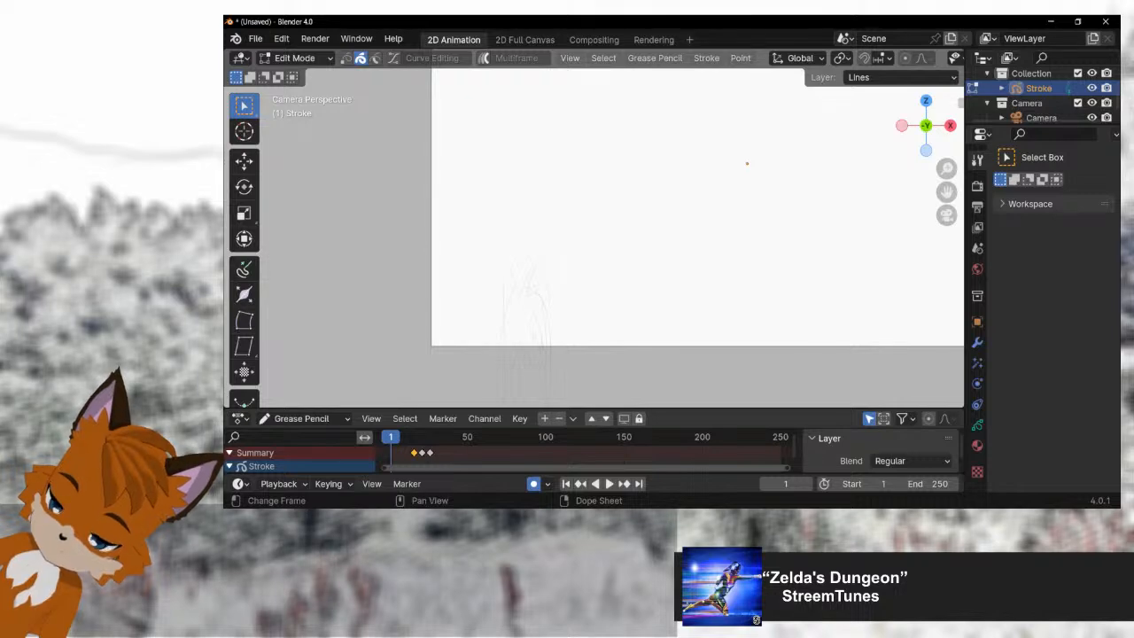
pyautogui.press('g')
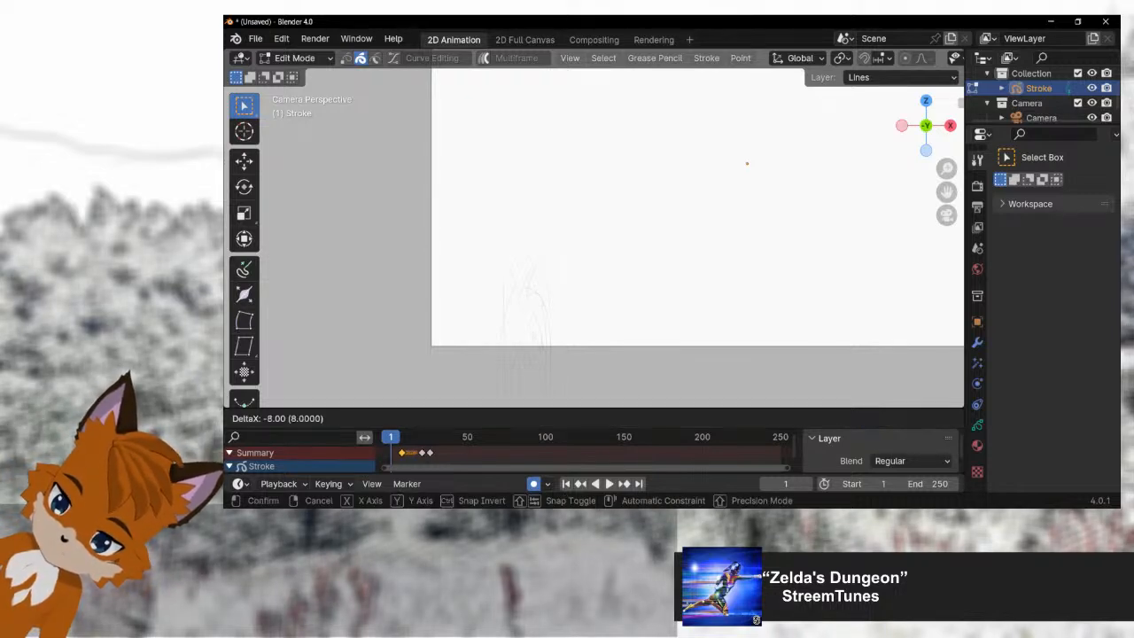
pyautogui.press('Return')
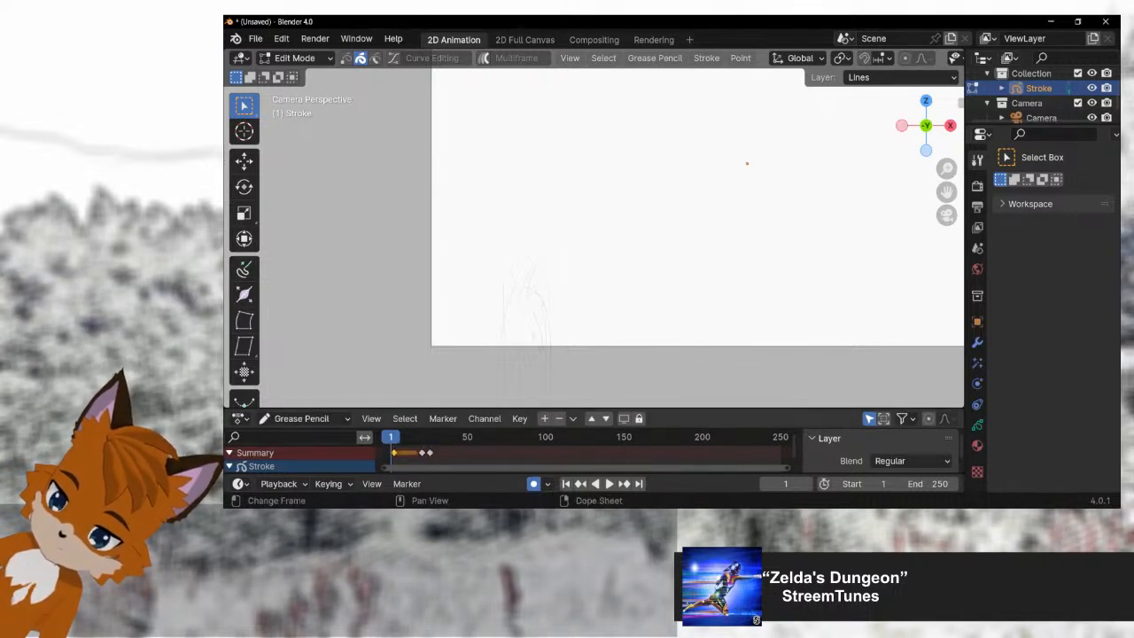
pyautogui.press('g')
pyautogui.press('Return')
pyautogui.press('space')
pyautogui.press('space')
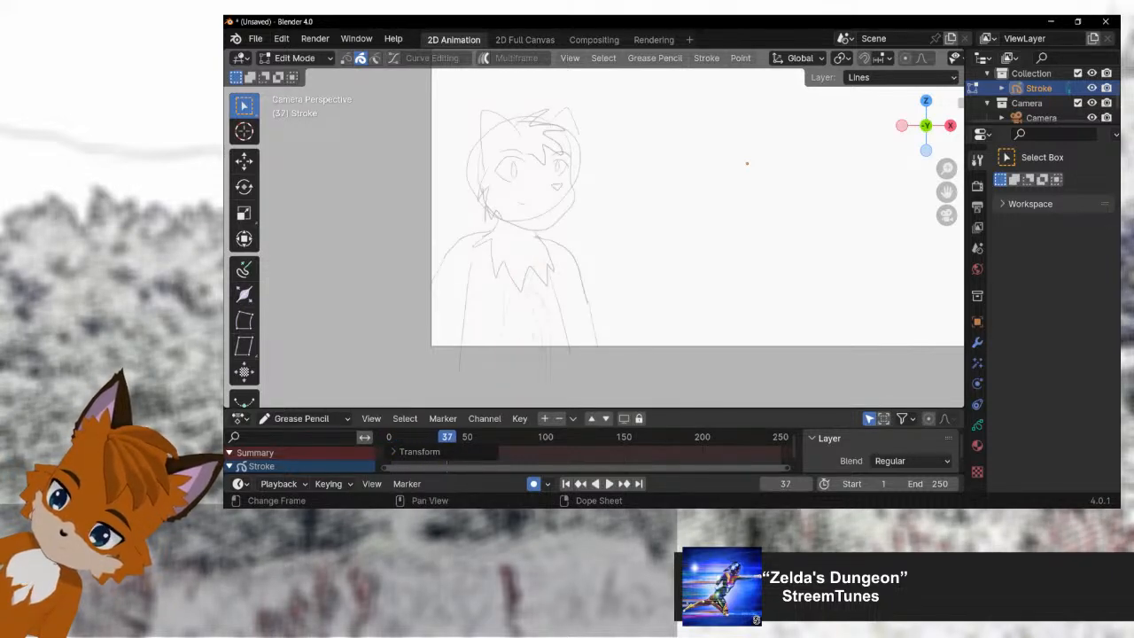
# Step: Move the stretched fox keyframe from frame 21 to about frame 9
pyautogui.press('g')
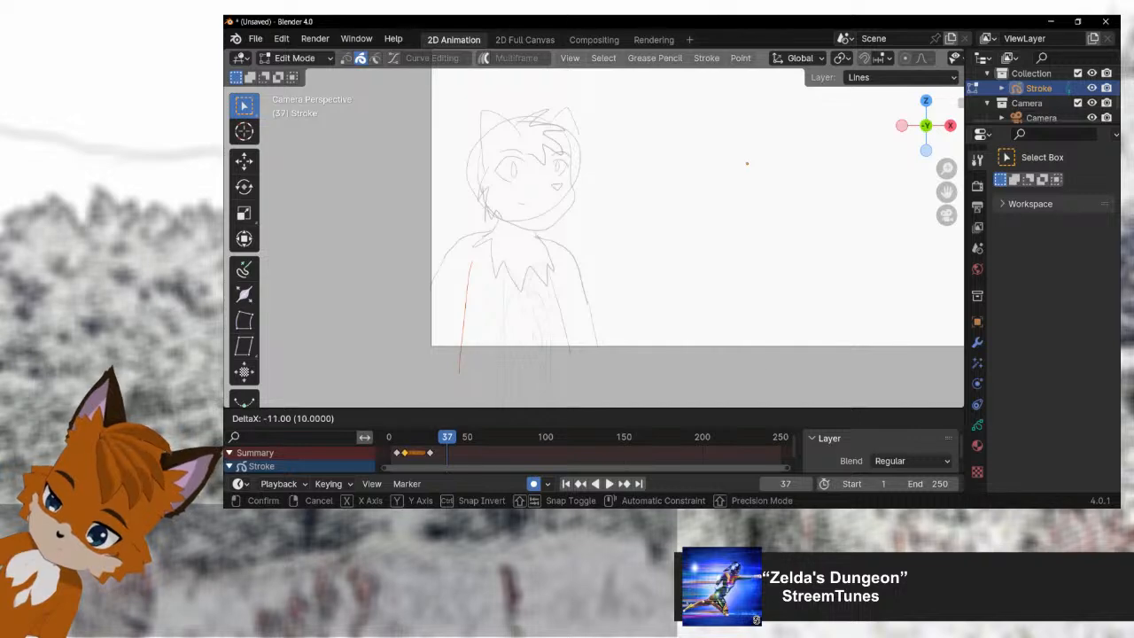
pyautogui.press('Return')
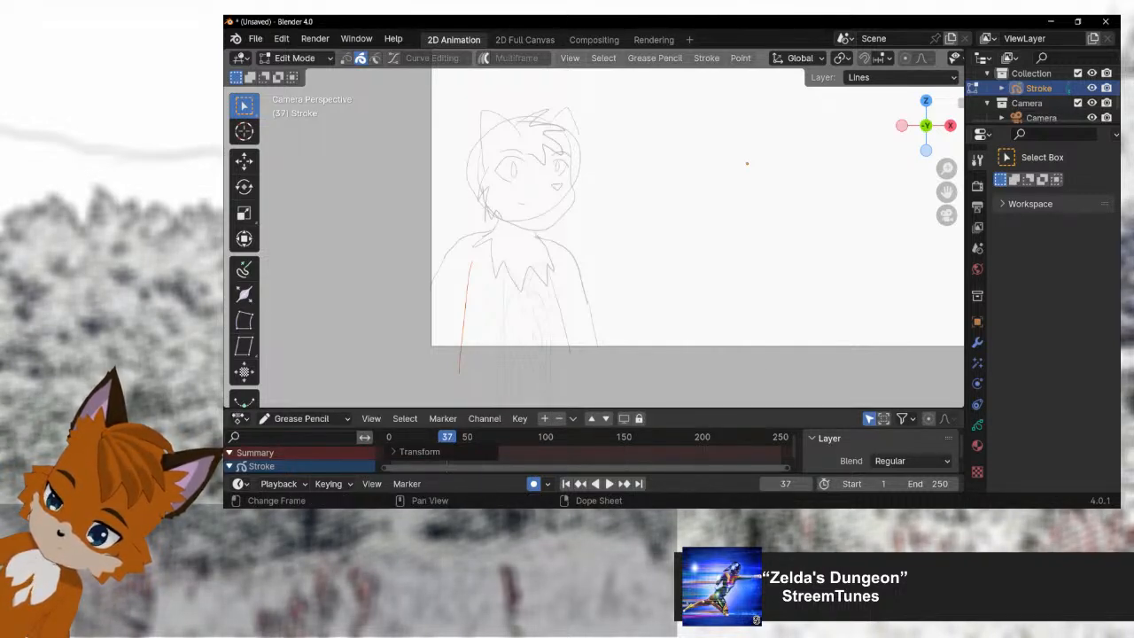
pyautogui.click(419, 452)
pyautogui.scroll(-3, 483, 449)
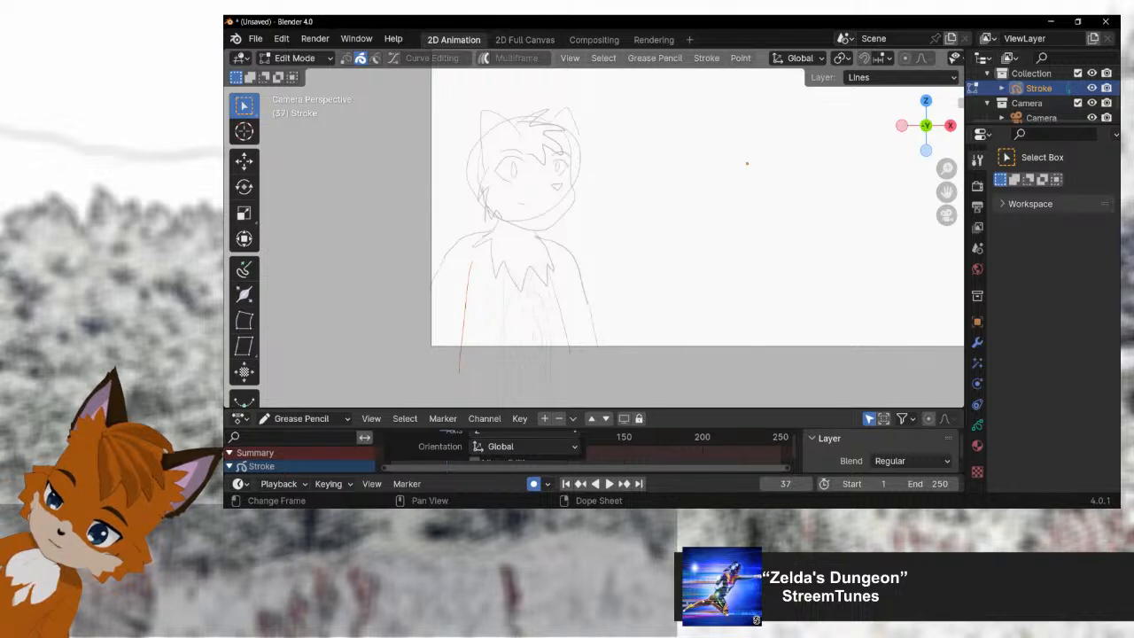
pyautogui.hotkey('ctrl', 'z')
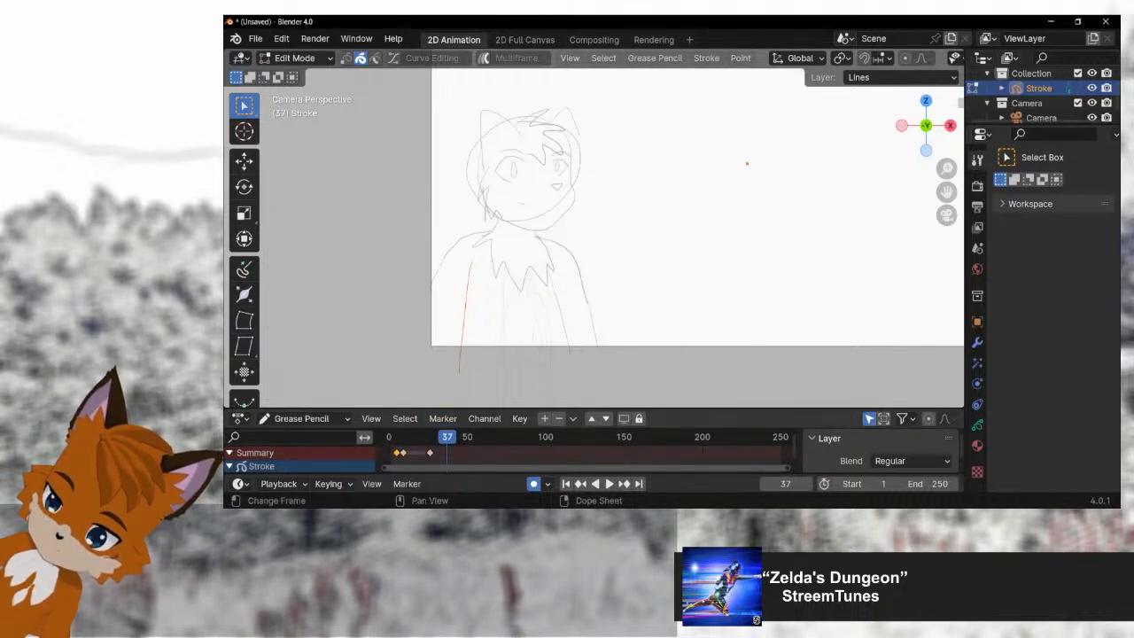
# Step: Switch the Stroke object to Object Mode and play the opening frames, stopping at frame 12
pyautogui.click(429, 453)
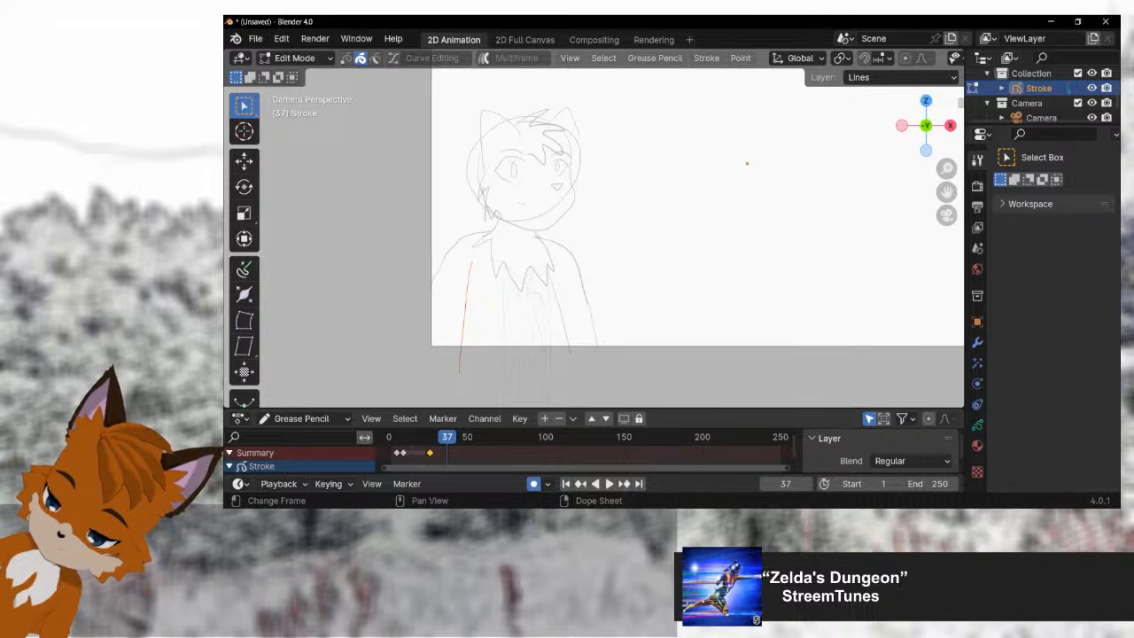
pyautogui.click(294, 57)
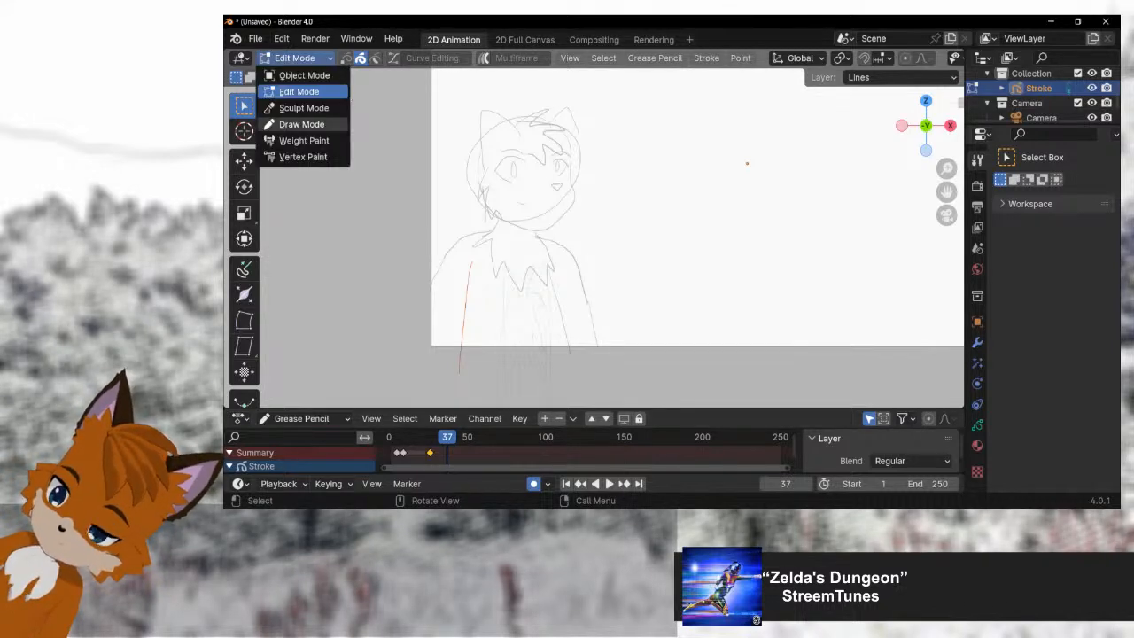
pyautogui.click(304, 75)
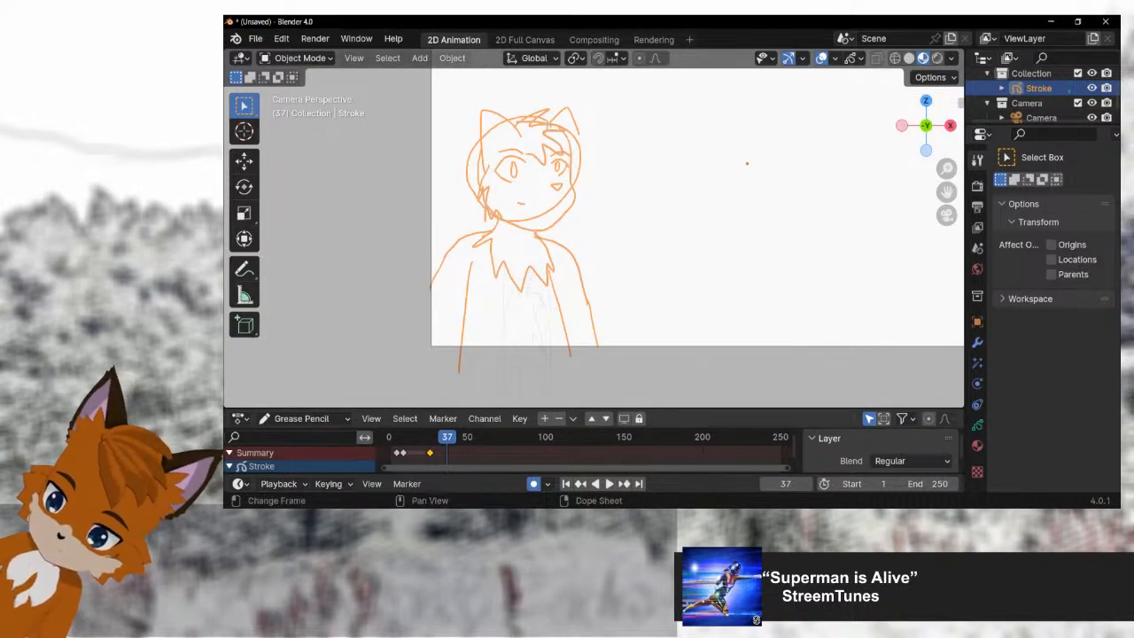
pyautogui.moveTo(407, 436); pyautogui.dragTo(396, 437)
pyautogui.press('space')
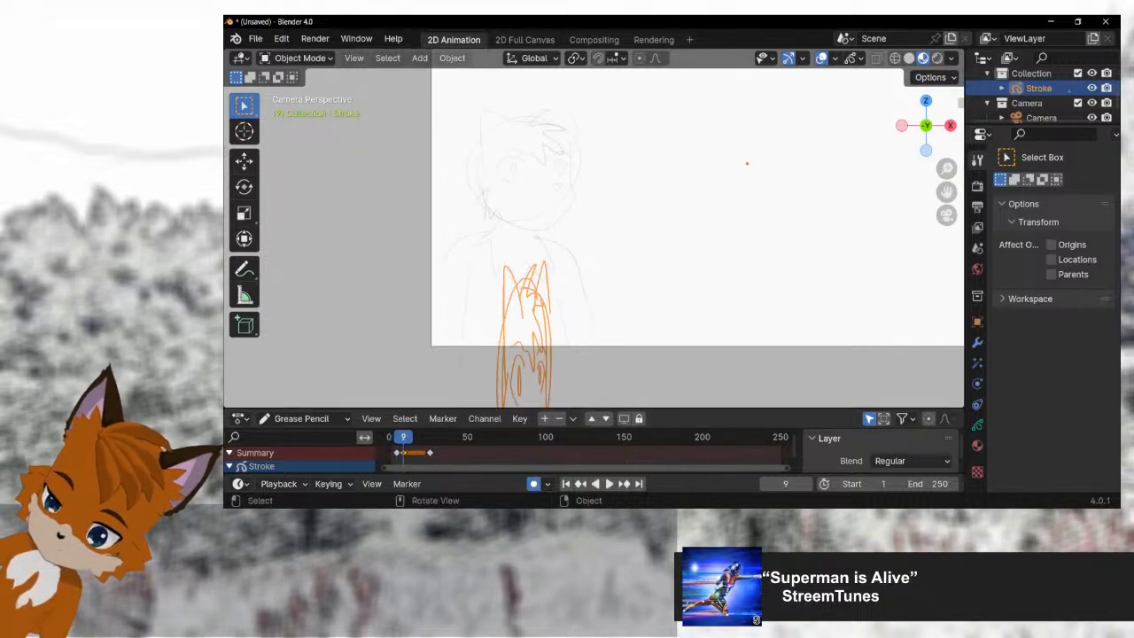
pyautogui.press('space')
pyautogui.press('space')
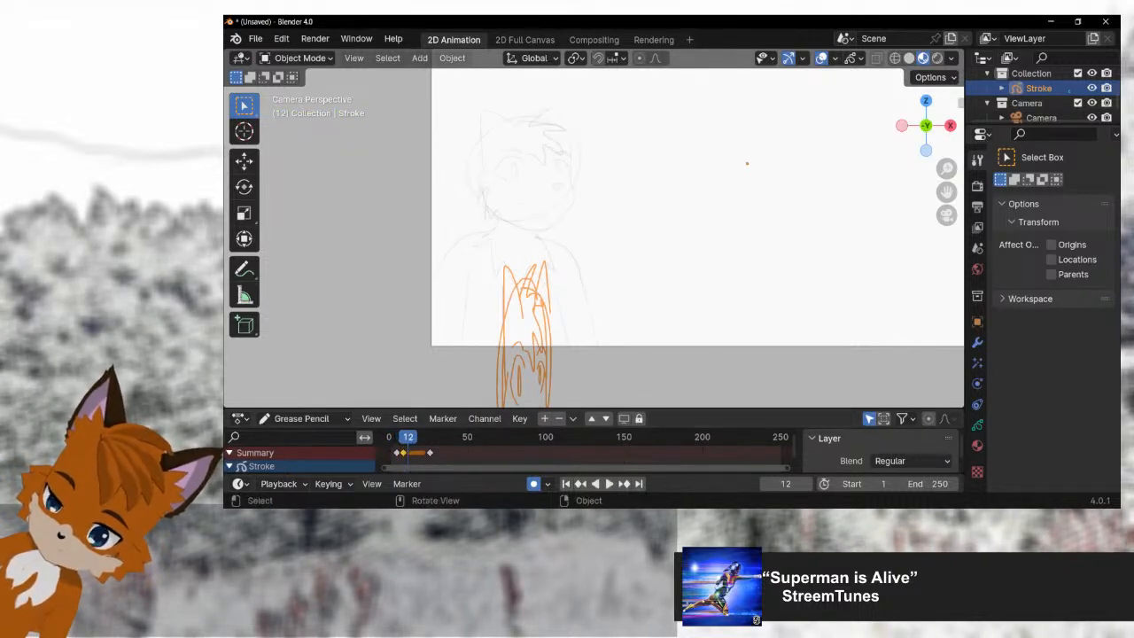
pyautogui.press('g')
pyautogui.press('z')
pyautogui.press('Escape')
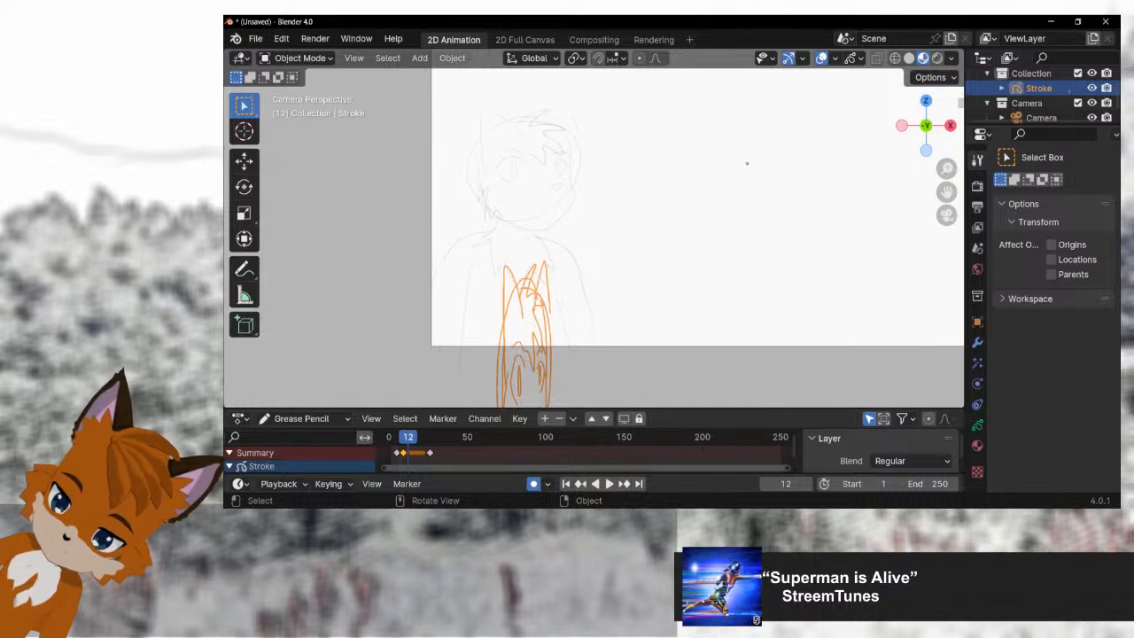
# Step: Return to frame 9 and duplicate its stretched fox keyframe to about frame 13
pyautogui.moveTo(408, 437); pyautogui.dragTo(403, 437)
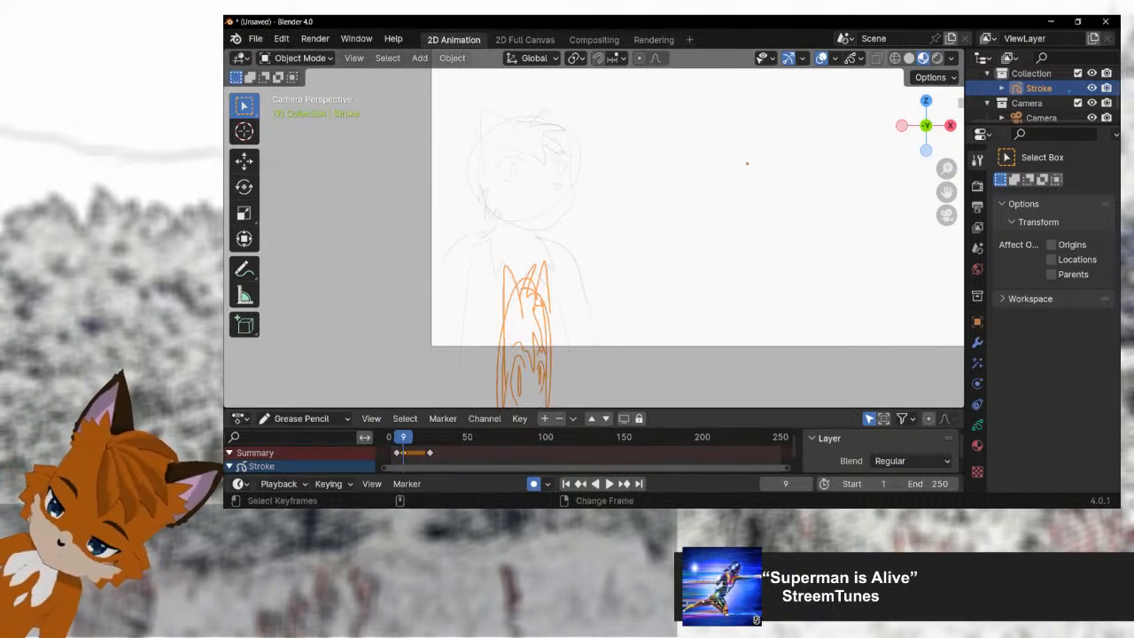
pyautogui.press('g')
pyautogui.click(411, 453)
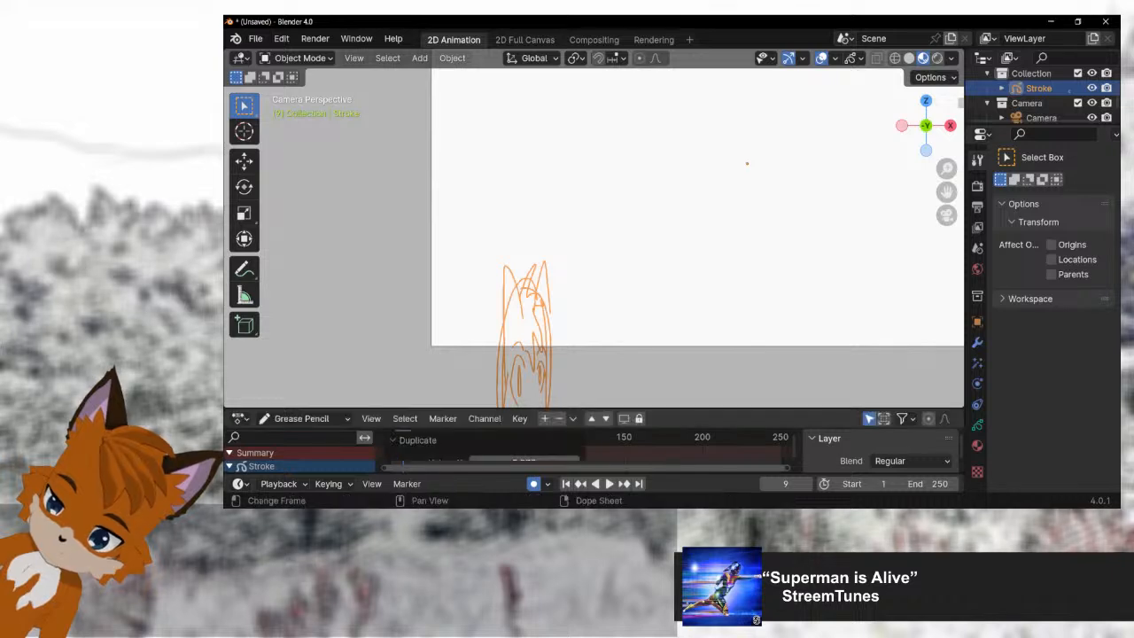
pyautogui.click(413, 354)
pyautogui.click(532, 342)
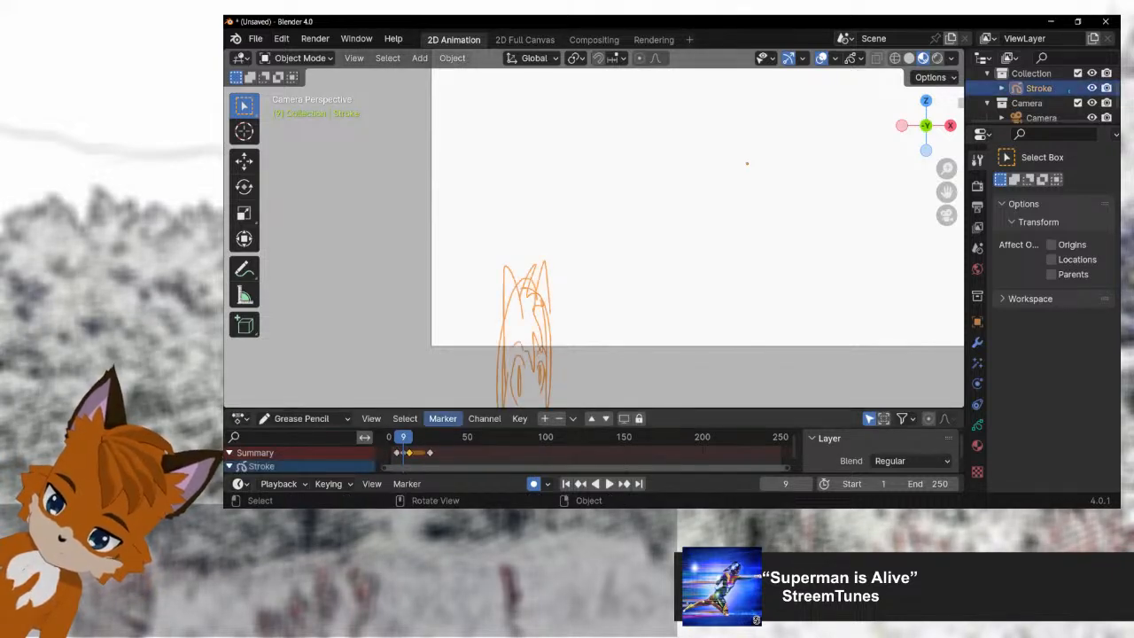
# Step: Advance to frame 13 and raise the Stroke object slightly along Z
pyautogui.press('space')
pyautogui.press('space')
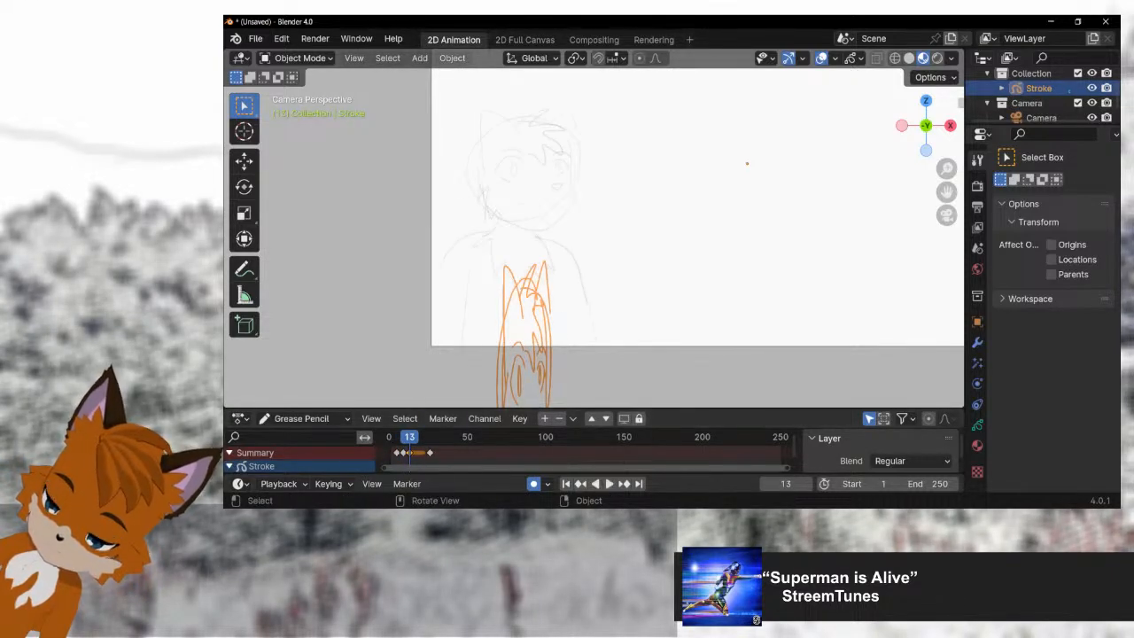
pyautogui.press('g')
pyautogui.press('z')
pyautogui.click(532, 301)
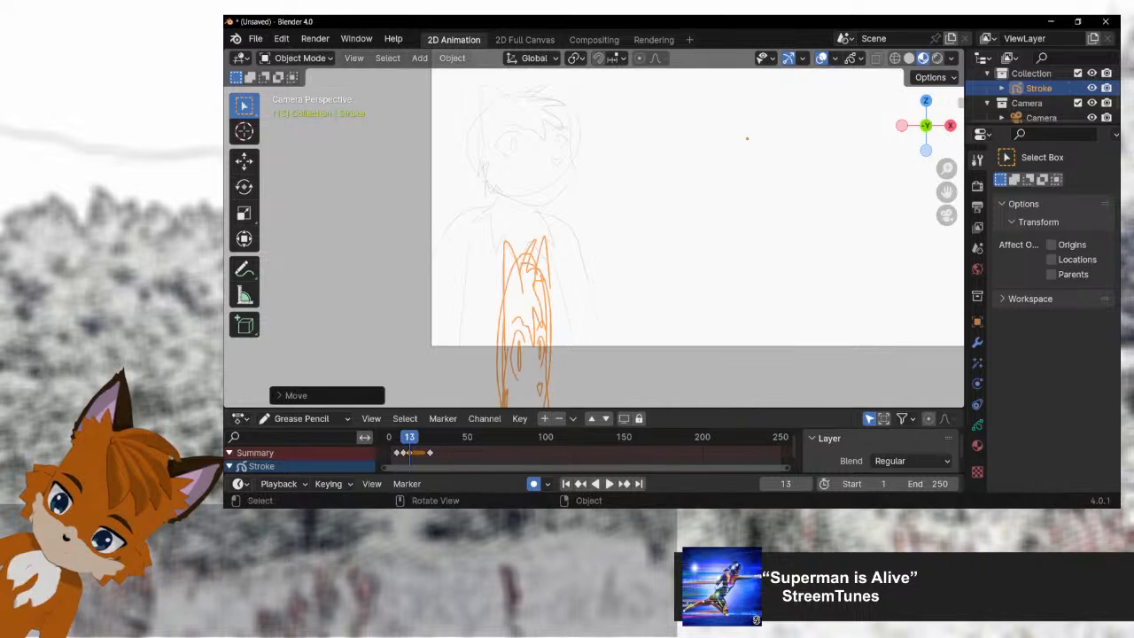
# Step: Play the animation from the start to check the fox's move into its full pose
pyautogui.moveTo(409, 437); pyautogui.dragTo(391, 436)
pyautogui.press('space')
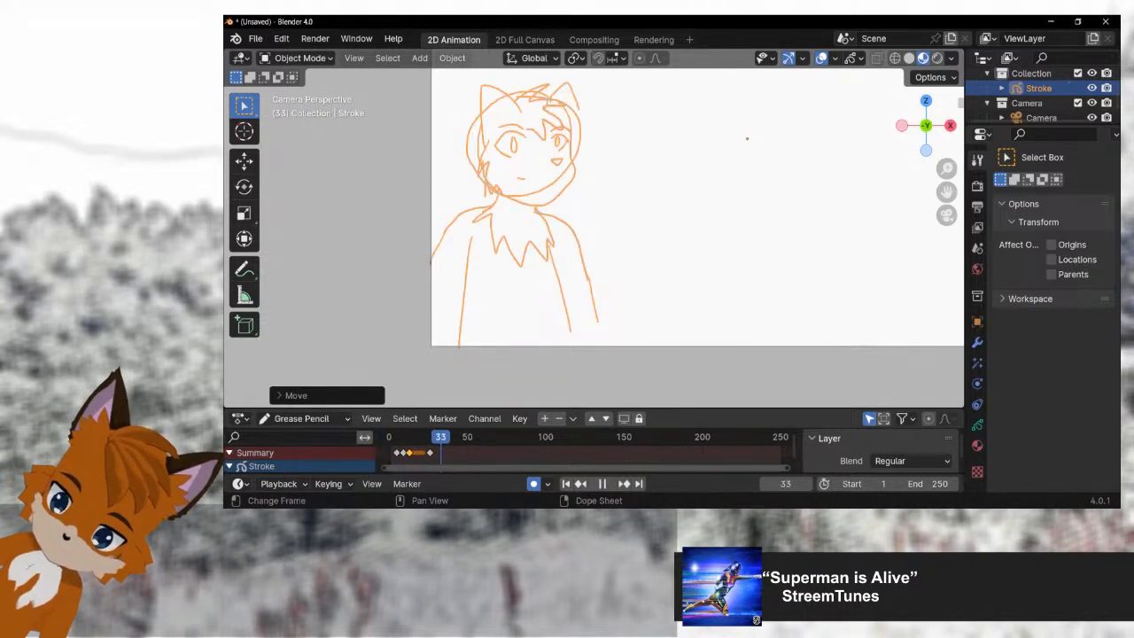
pyautogui.hotkey('shift', 'Left')
pyautogui.press('space')
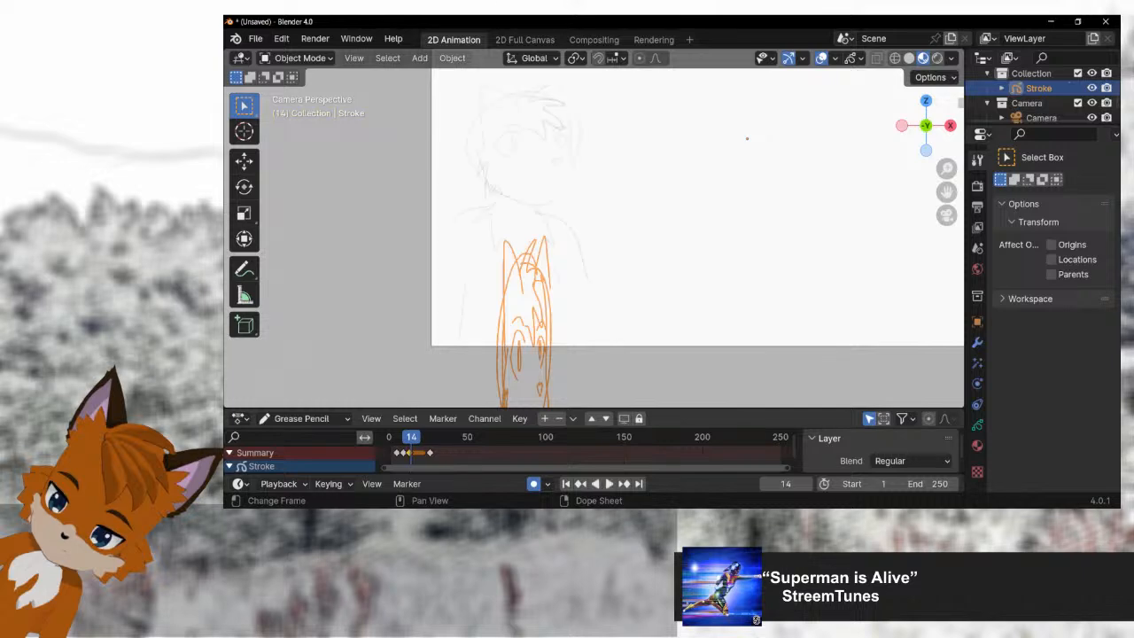
# Step: Undo the fox's upward move and the keyframe duplication at frame 13
pyautogui.hotkey('ctrl', 'z')
pyautogui.hotkey('ctrl', 'z')
pyautogui.hotkey('ctrl', 'z')
pyautogui.hotkey('ctrl', 'z')
pyautogui.hotkey('ctrl', 'z')
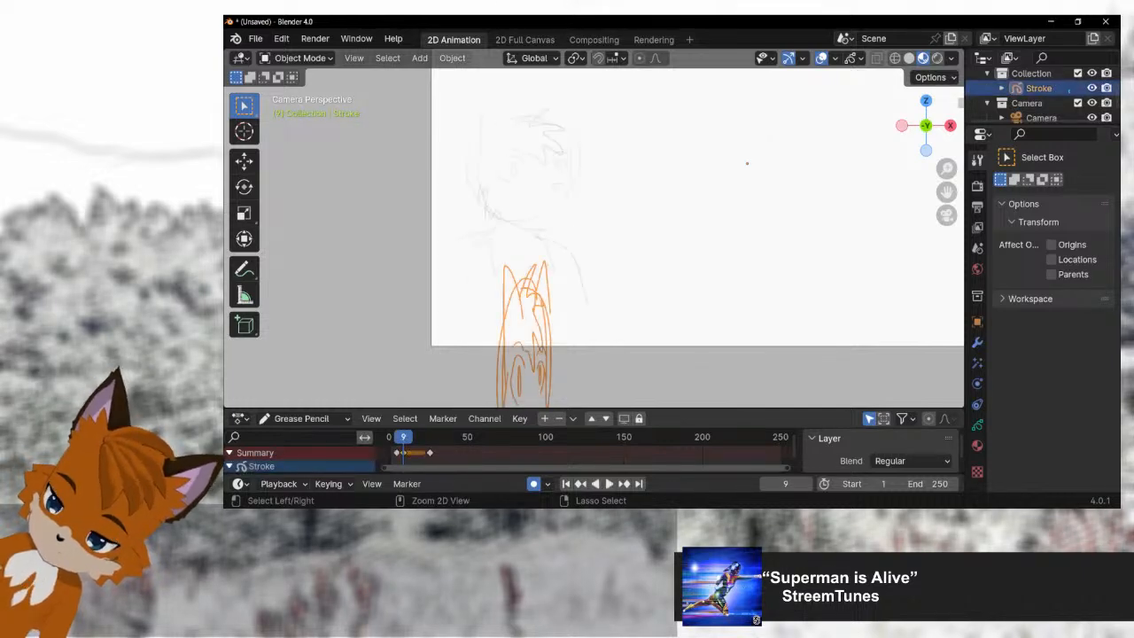
# Step: Undo the earlier keyframe and stroke edits back to frame 1 in Edit Mode
pyautogui.hotkey('ctrl', 'z')
pyautogui.hotkey('ctrl', 'z')
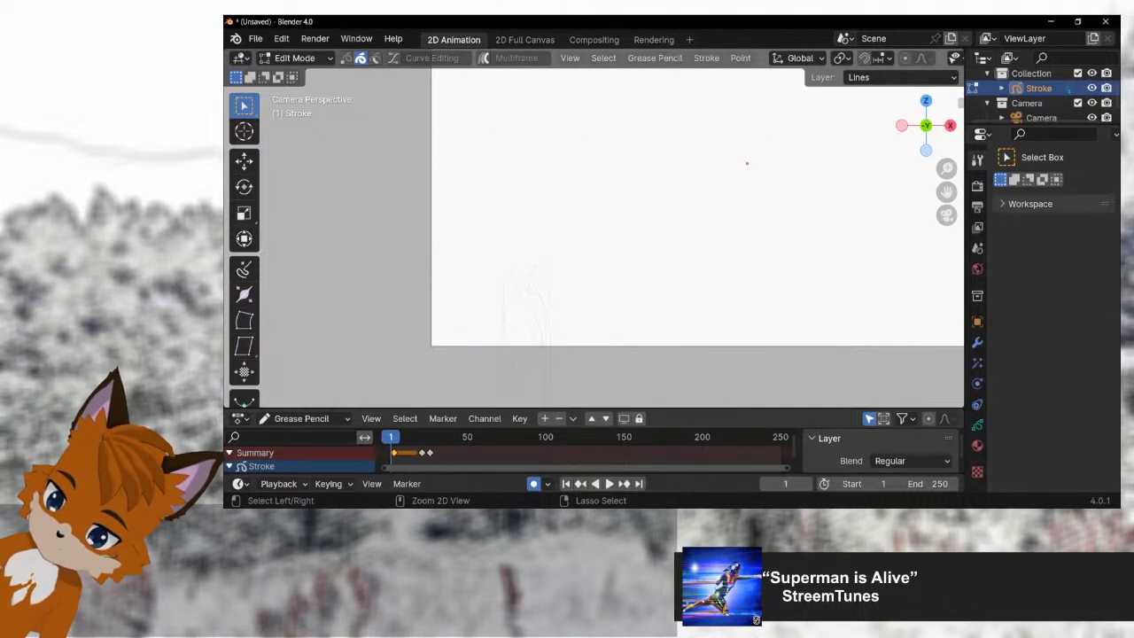
pyautogui.hotkey('ctrl', 'z')
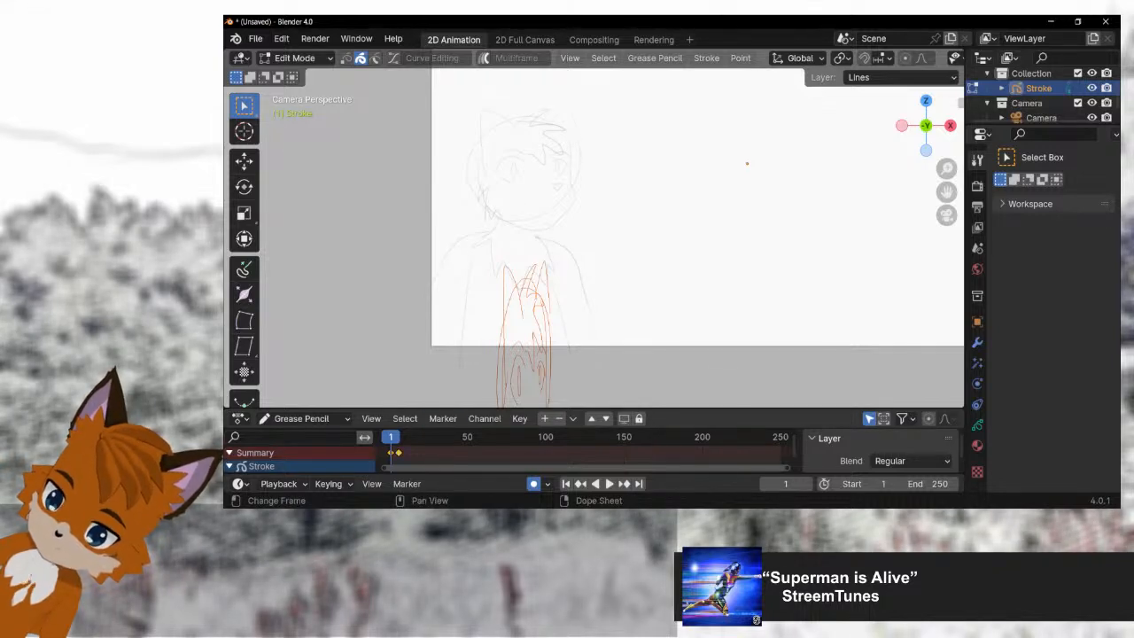
# Step: Move the fox's full-pose keyframe to about frame 67 and select the stretched-pose keyframe at frame 1
pyautogui.press('g')
pyautogui.click(485, 441)
pyautogui.hotkey('alt', 'a')
pyautogui.click(391, 453)
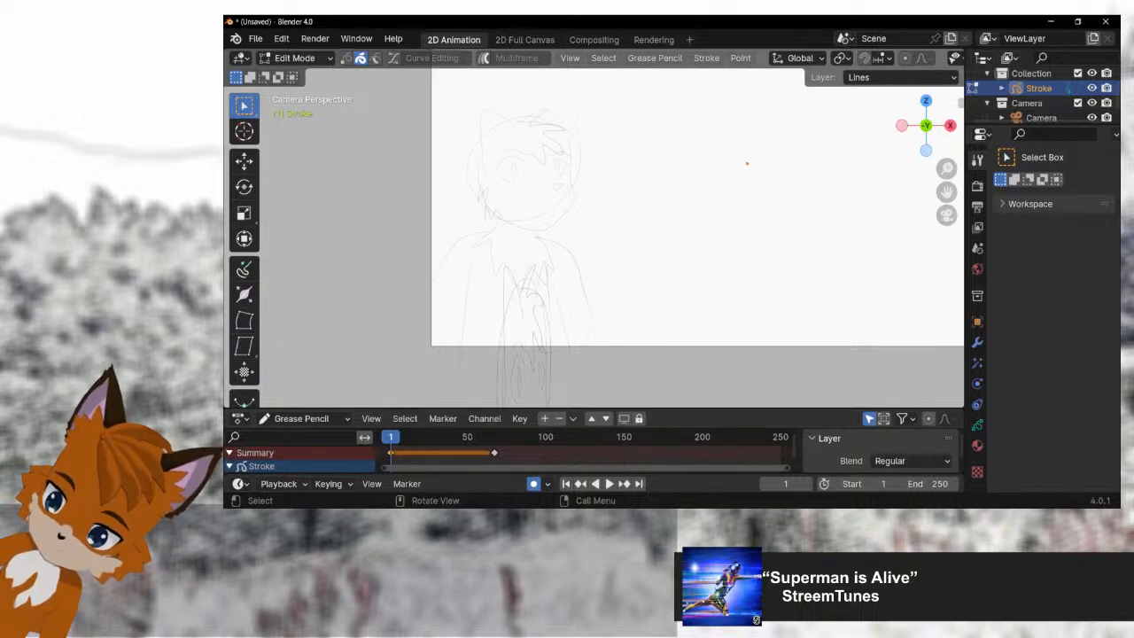
# Step: Switch to Object Mode, advance to frame 5 and raise the Stroke object along Z
pyautogui.hotkey('ctrl', 'Tab')
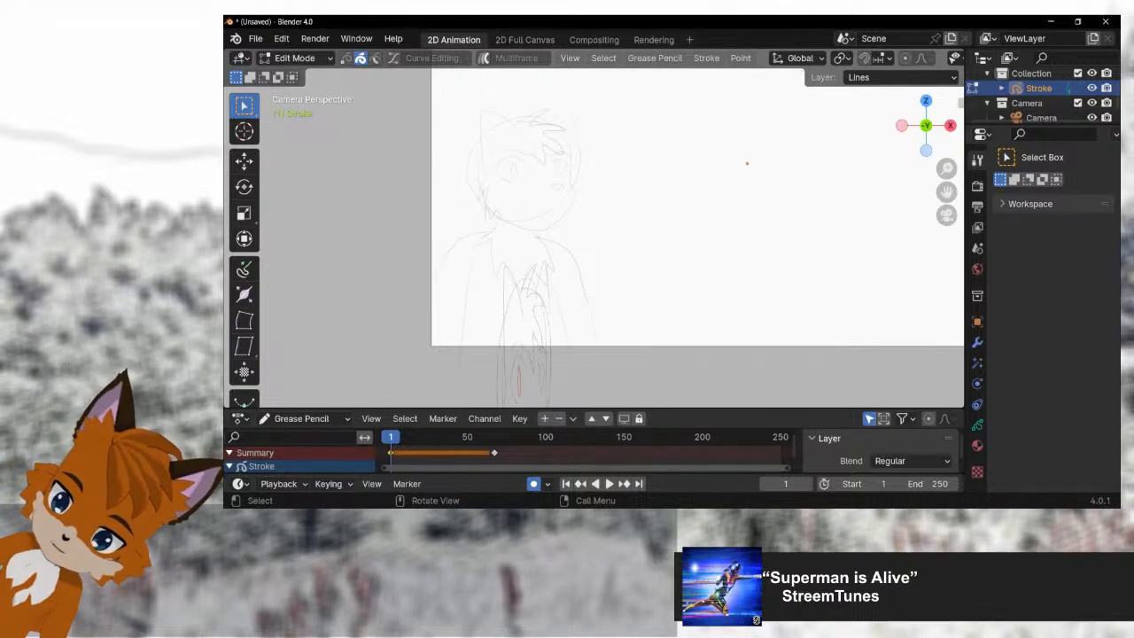
pyautogui.hotkey('ctrl', 'Tab')
pyautogui.click(359, 347)
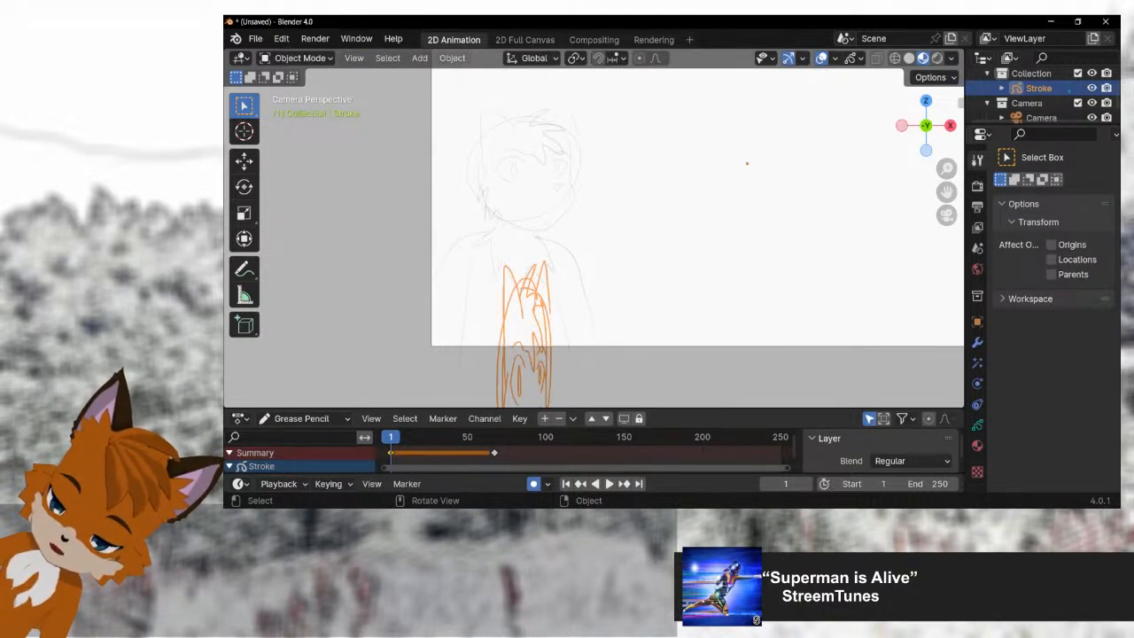
pyautogui.press('space')
pyautogui.press('space')
pyautogui.press('g')
pyautogui.press('z')
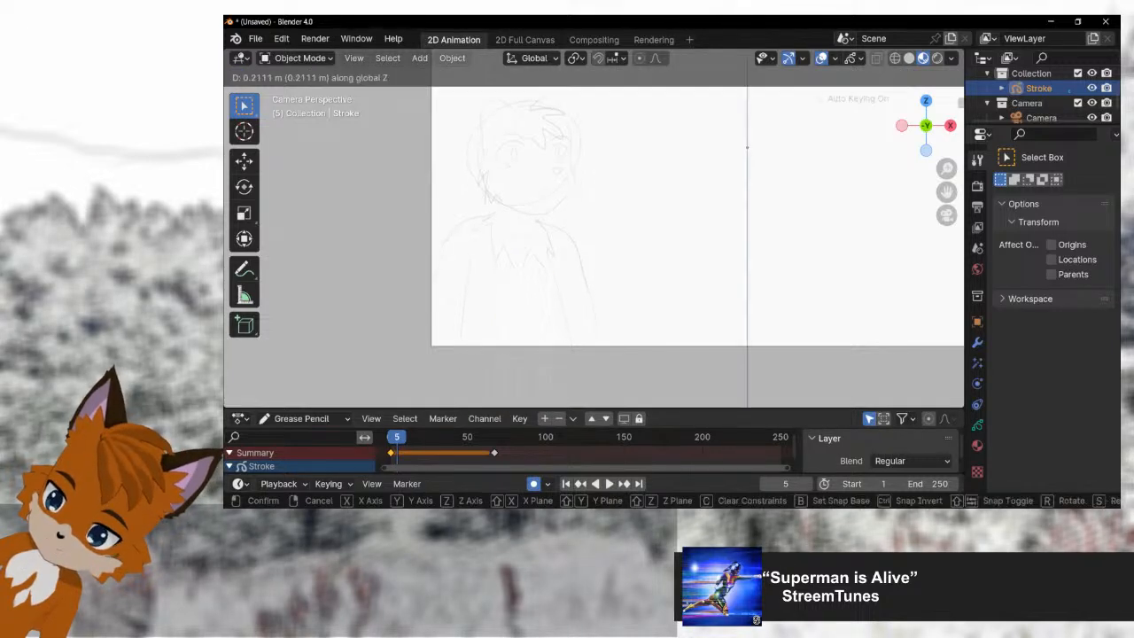
pyautogui.click(443, 363)
# Step: Play the animation from the start to check the raised Stroke object's motion
pyautogui.click(392, 437)
pyautogui.press('space')
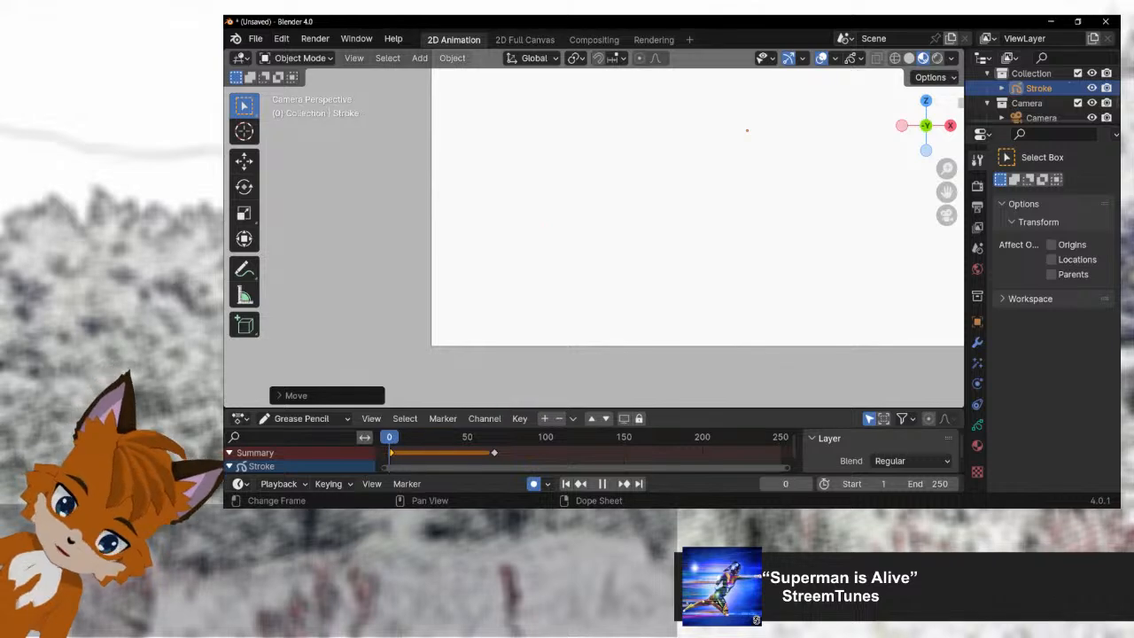
pyautogui.press('space')
# Step: Undo the Stroke object's upward move and the full-pose keyframe's shift
pyautogui.press('Tab')
pyautogui.hotkey('ctrl', 'z')
pyautogui.hotkey('ctrl', 'z')
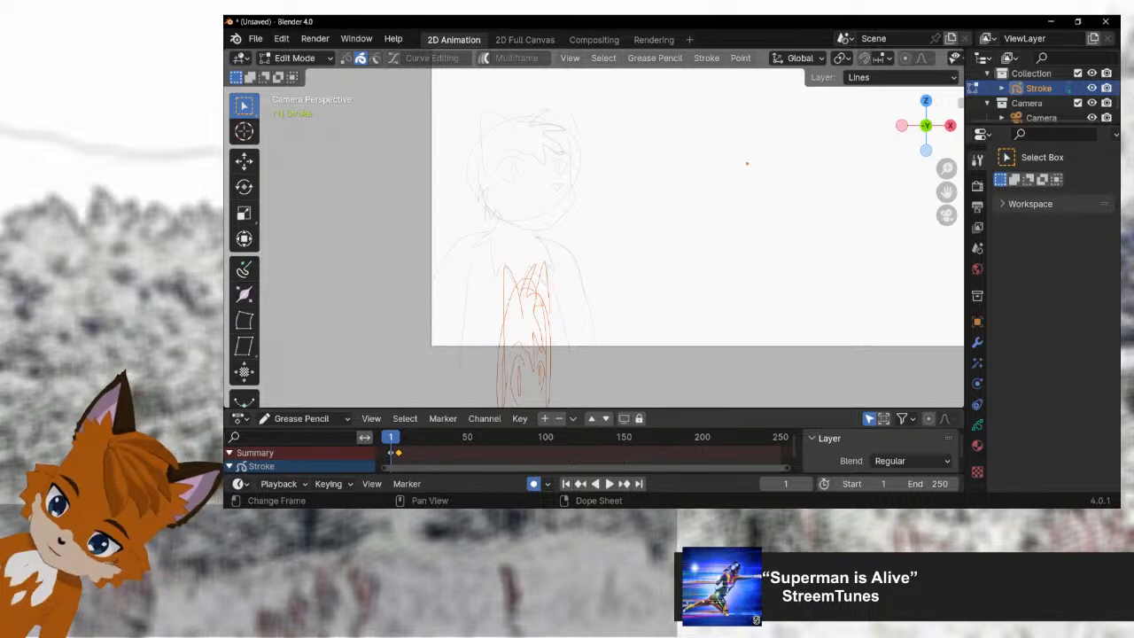
# Step: Move the full-pose keyframe to about frame 123 and set the keyframe type of the frame 1 keyframe
pyautogui.press('g')
pyautogui.click(582, 453)
pyautogui.click(611, 372)
pyautogui.click(390, 453)
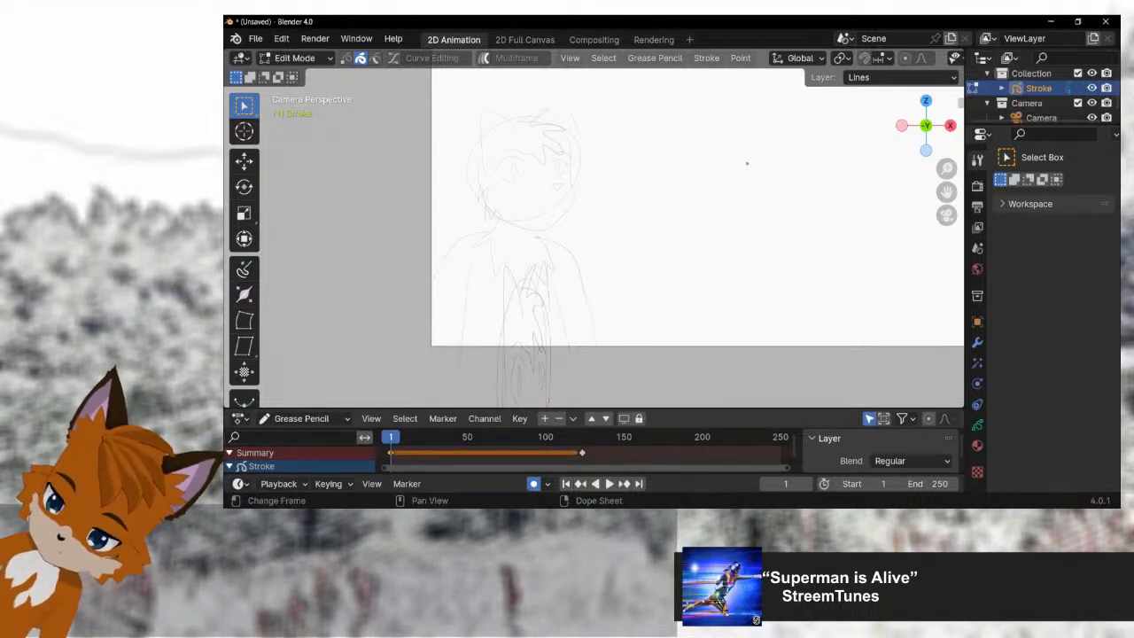
pyautogui.rightClick(391, 453)
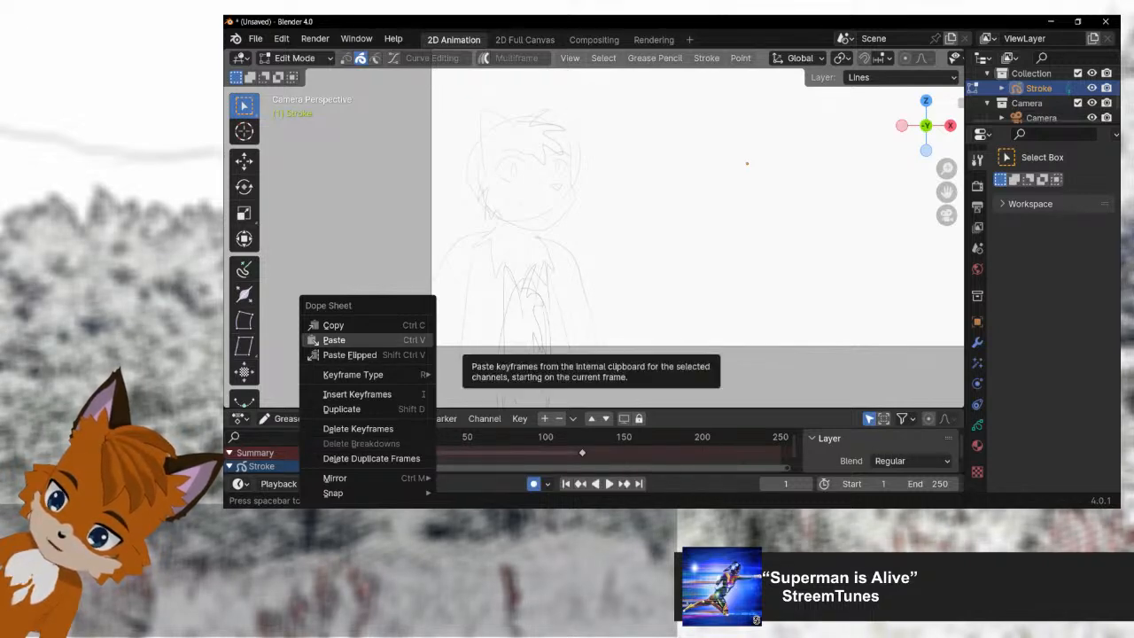
pyautogui.moveTo(363, 374)
pyautogui.click(477, 374)
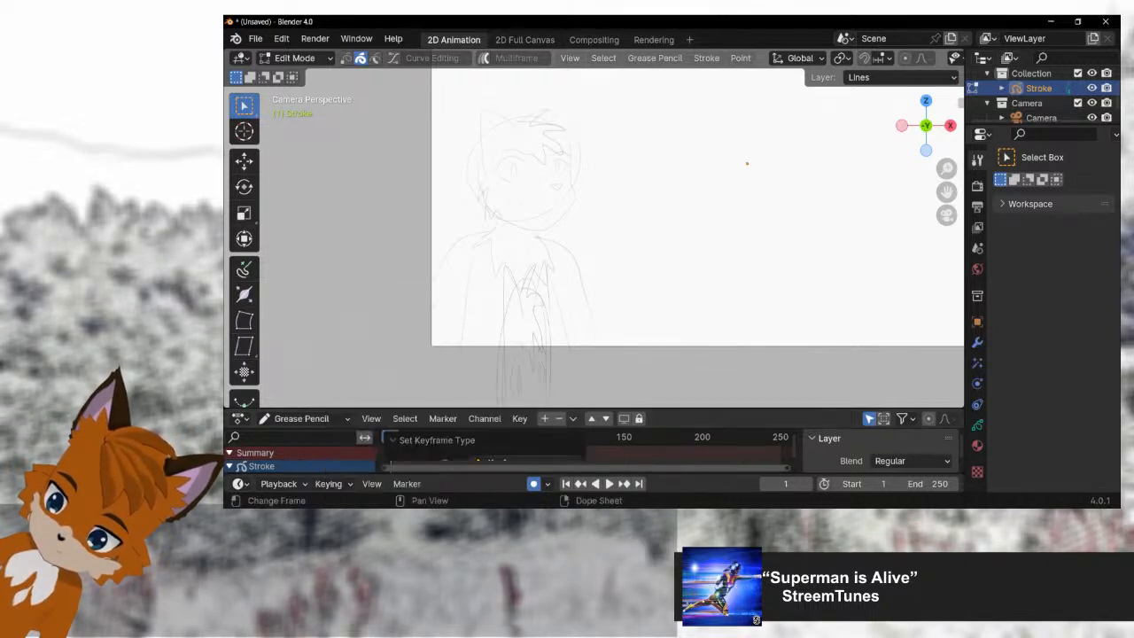
# Step: Duplicate the stretched fox keyframe from frame 1 to about frame 26
pyautogui.press('space')
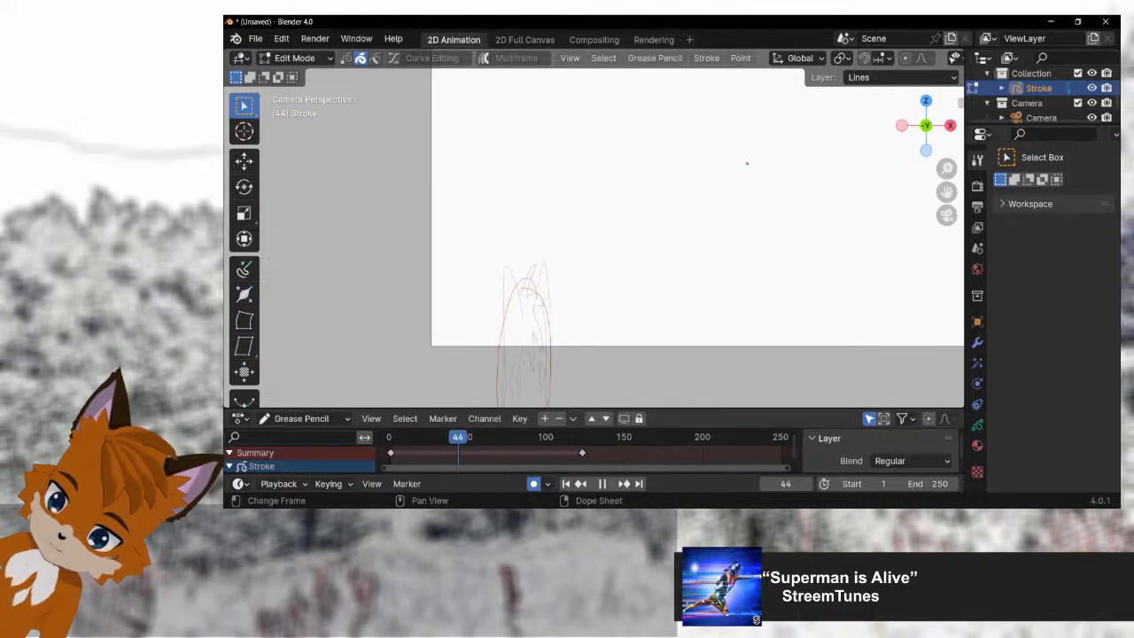
pyautogui.moveTo(460, 437); pyautogui.dragTo(422, 437)
pyautogui.press('space')
pyautogui.click(391, 452)
pyautogui.hotkey('shift', 'd')
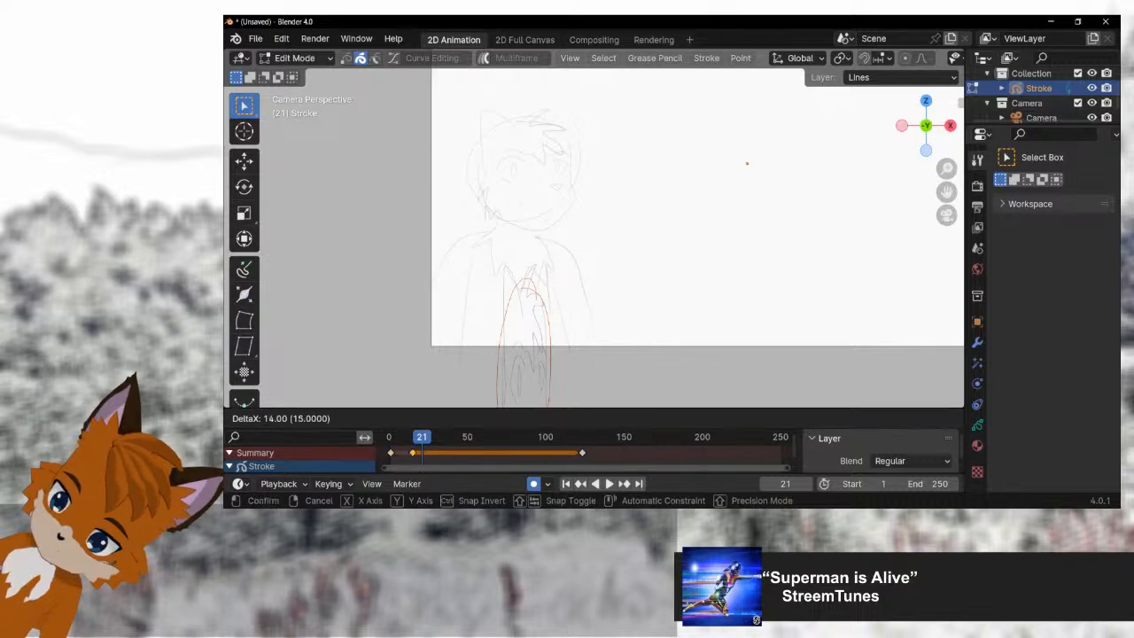
pyautogui.click(422, 450)
# Step: Move the selected fox stroke up along Z at frame 26 and check the drawing at frame 120
pyautogui.press('space')
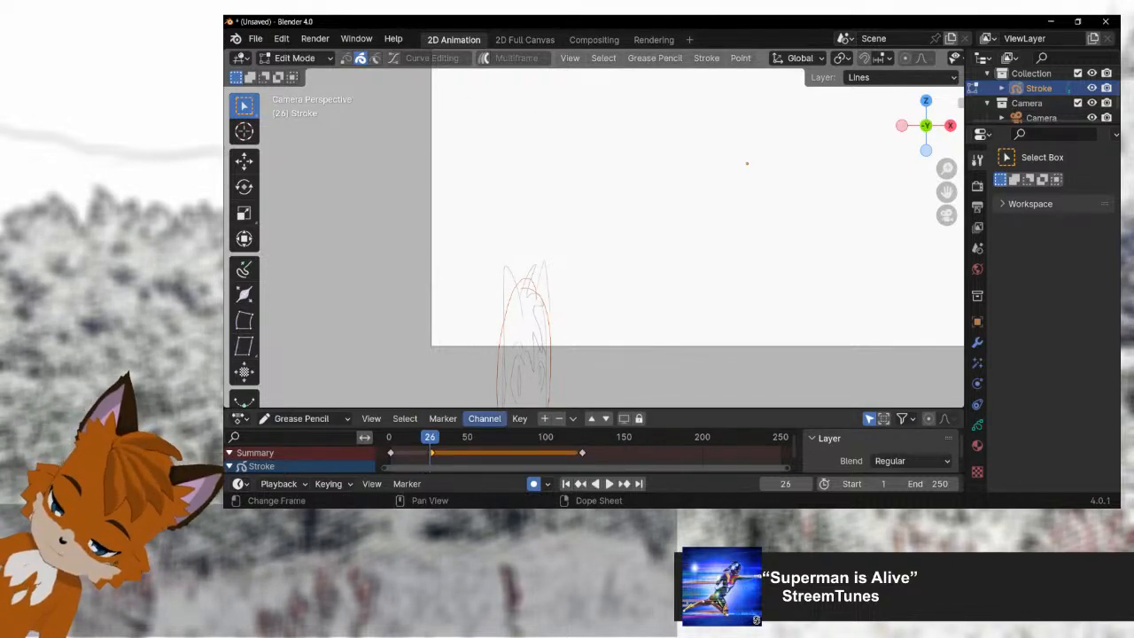
pyautogui.press('z')
pyautogui.press('g')
pyautogui.press('z')
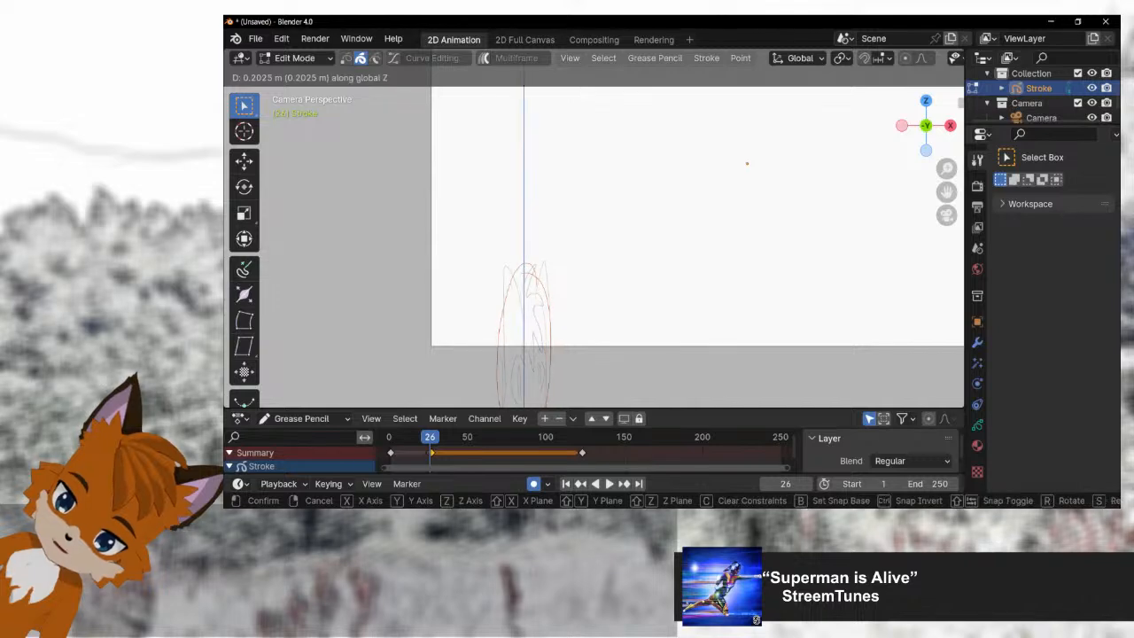
pyautogui.press('Return')
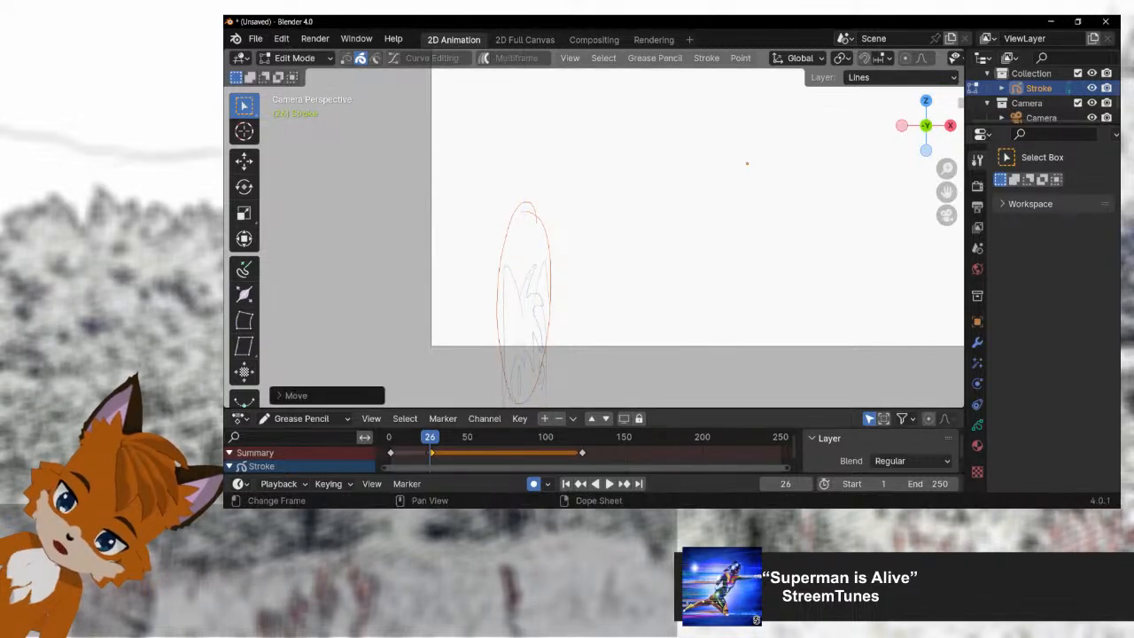
pyautogui.moveTo(429, 436)
pyautogui.mouseDown()
pyautogui.moveTo(390, 437)
pyautogui.moveTo(602, 437)
pyautogui.moveTo(418, 437)
pyautogui.moveTo(577, 436)
pyautogui.mouseUp()
pyautogui.press('space')
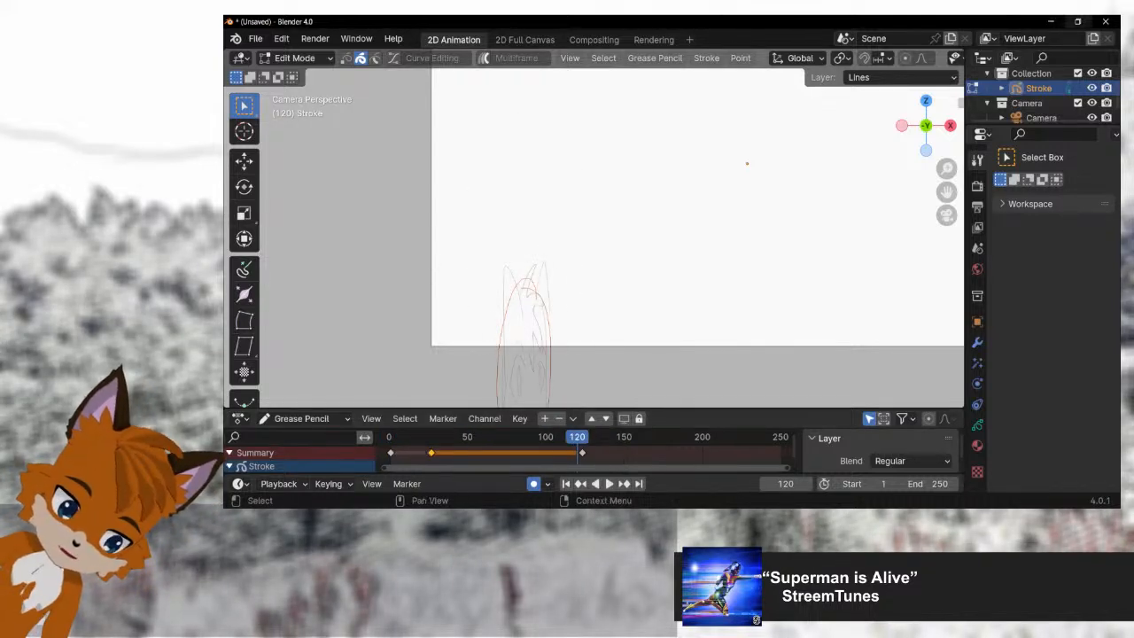
# Step: Close the Blender file, discarding its unsaved changes, and switch to Krita
pyautogui.click(1105, 21)
pyautogui.click(700, 294)
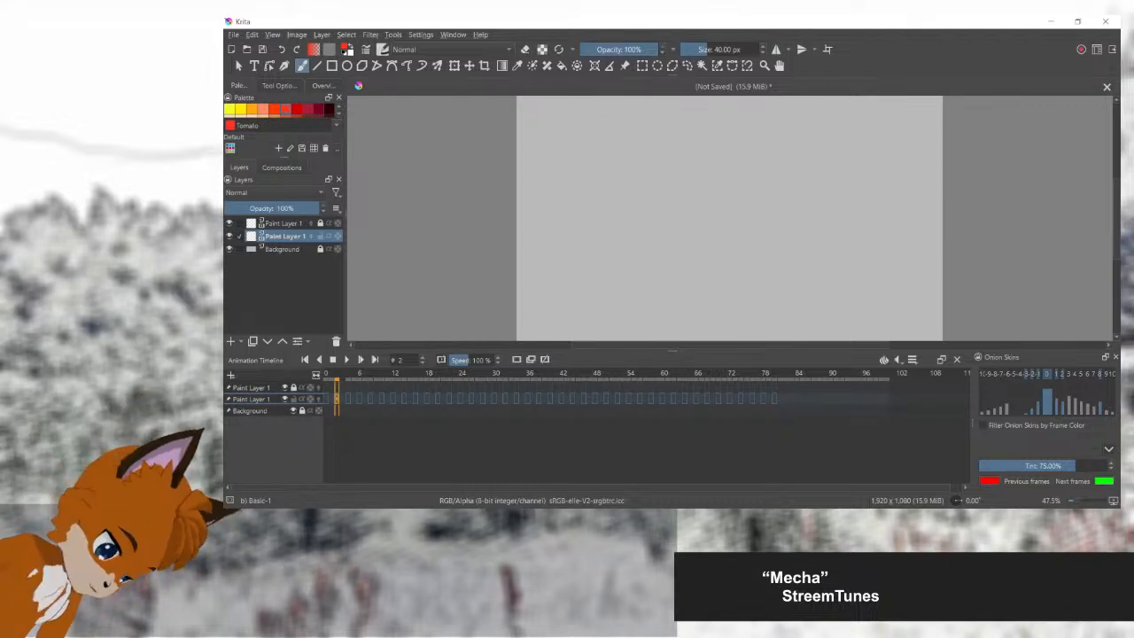
# Step: Set the brush size to 5 px and go to frame 14 on the lower Paint Layer 1
pyautogui.click(703, 49)
pyautogui.write('5')
pyautogui.press('Return')
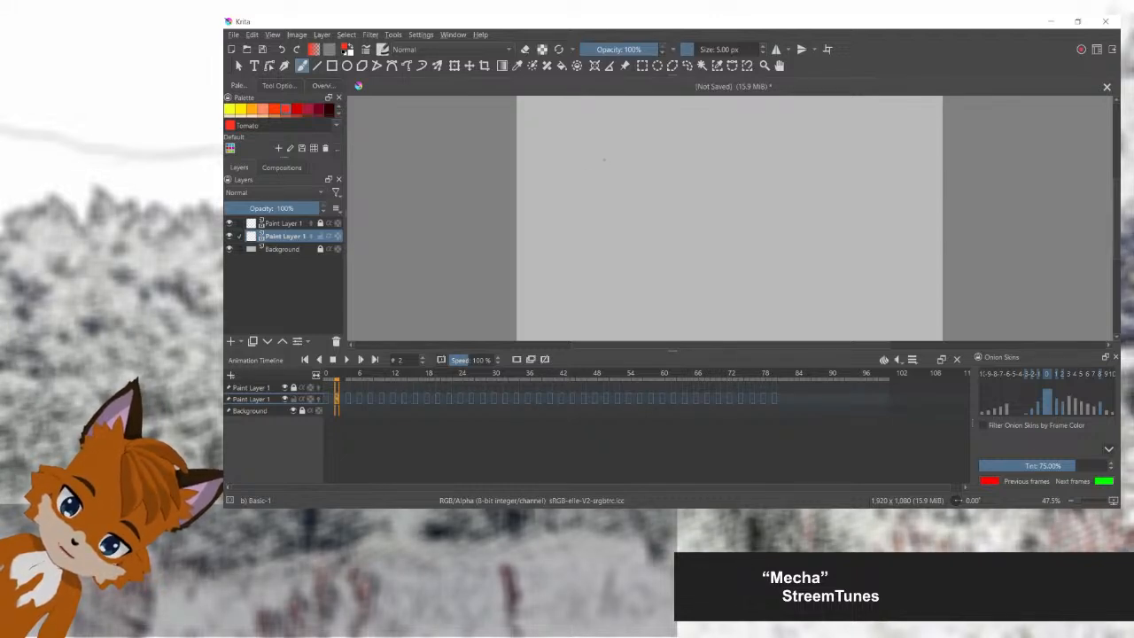
pyautogui.click(404, 399)
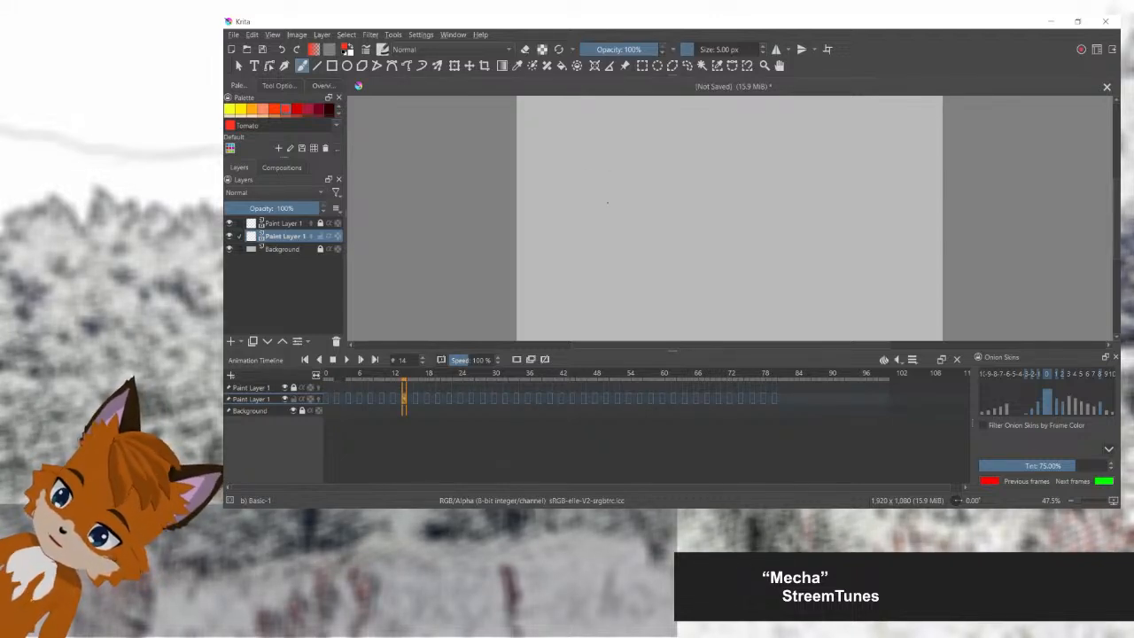
# Step: Sketch the fox's head in red on frame 14, with pointed ears, tufted hair, cheek fur and facial features
pyautogui.moveTo(608, 167)
pyautogui.mouseDown()
pyautogui.moveTo(567, 202)
pyautogui.moveTo(621, 208)
pyautogui.moveTo(609, 173)
pyautogui.moveTo(587, 167)
pyautogui.moveTo(576, 179)
pyautogui.moveTo(589, 152)
pyautogui.moveTo(574, 163)
pyautogui.moveTo(622, 172)
pyautogui.moveTo(627, 149)
pyautogui.moveTo(629, 170)
pyautogui.moveTo(602, 164)
pyautogui.moveTo(626, 154)
pyautogui.moveTo(642, 175)
pyautogui.moveTo(633, 188)
pyautogui.moveTo(575, 189)
pyautogui.moveTo(589, 220)
pyautogui.mouseUp()
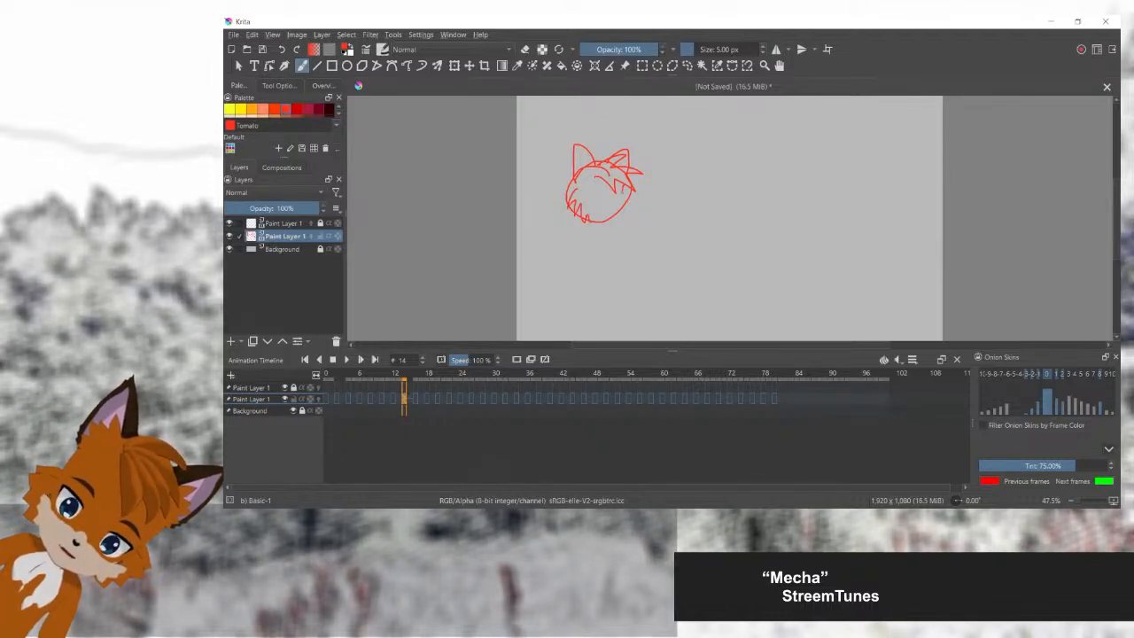
pyautogui.moveTo(623, 186)
pyautogui.mouseDown()
pyautogui.moveTo(598, 228)
pyautogui.moveTo(615, 209)
pyautogui.mouseUp()
pyautogui.hotkey('ctrl', 'z')
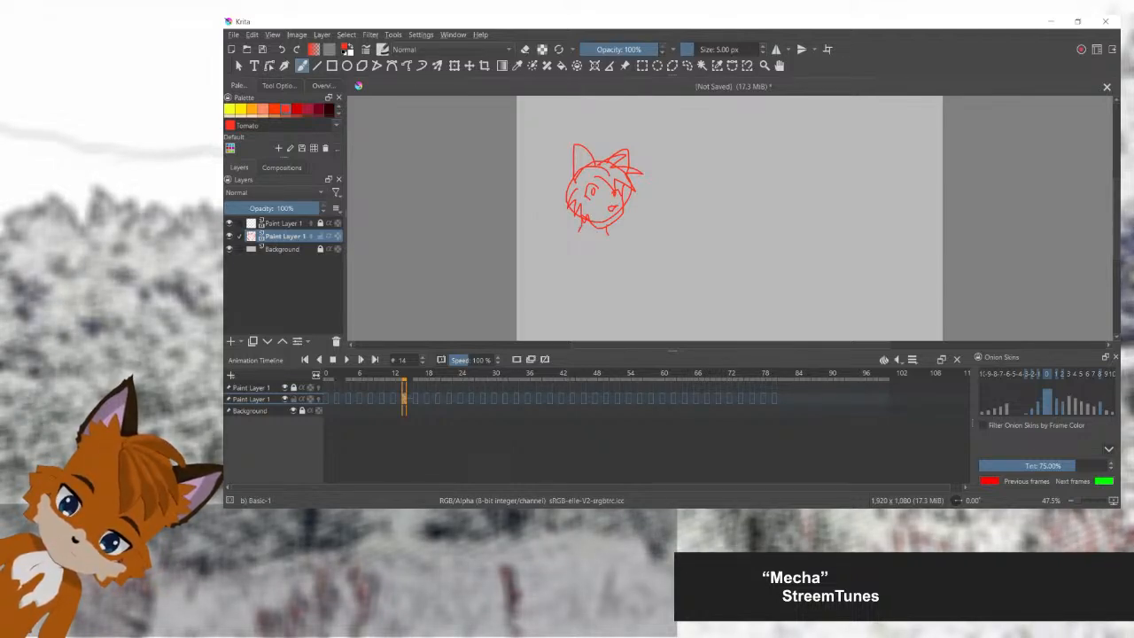
# Step: Sketch the fox's shoulders, arms and torso below the head, adding a pointed tail and jagged chest fur
pyautogui.moveTo(581, 229)
pyautogui.mouseDown()
pyautogui.moveTo(533, 266)
pyautogui.moveTo(542, 310)
pyautogui.mouseUp()
pyautogui.moveTo(605, 226)
pyautogui.mouseDown()
pyautogui.moveTo(638, 289)
pyautogui.moveTo(644, 334)
pyautogui.mouseUp()
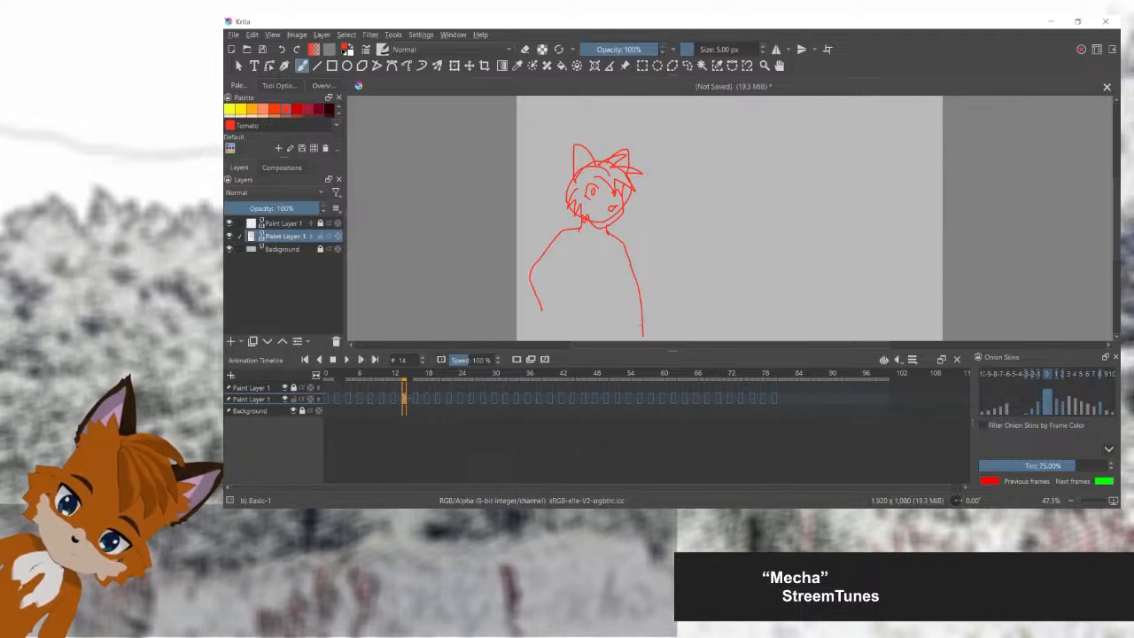
pyautogui.moveTo(574, 261); pyautogui.dragTo(562, 294)
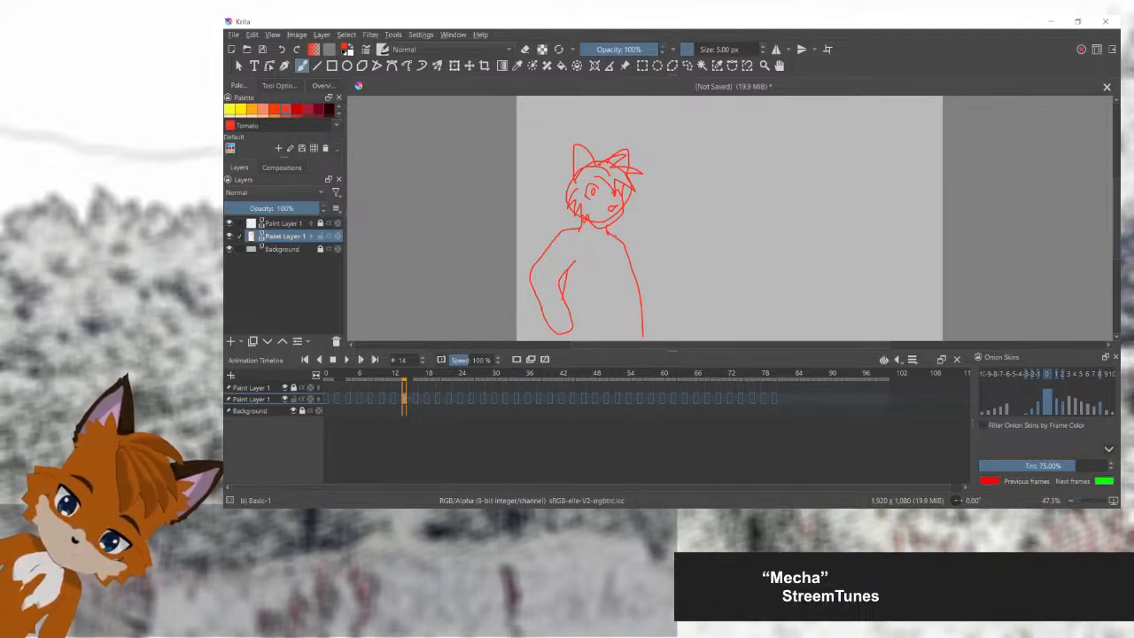
pyautogui.moveTo(616, 237)
pyautogui.mouseDown()
pyautogui.moveTo(630, 293)
pyautogui.moveTo(620, 339)
pyautogui.mouseUp()
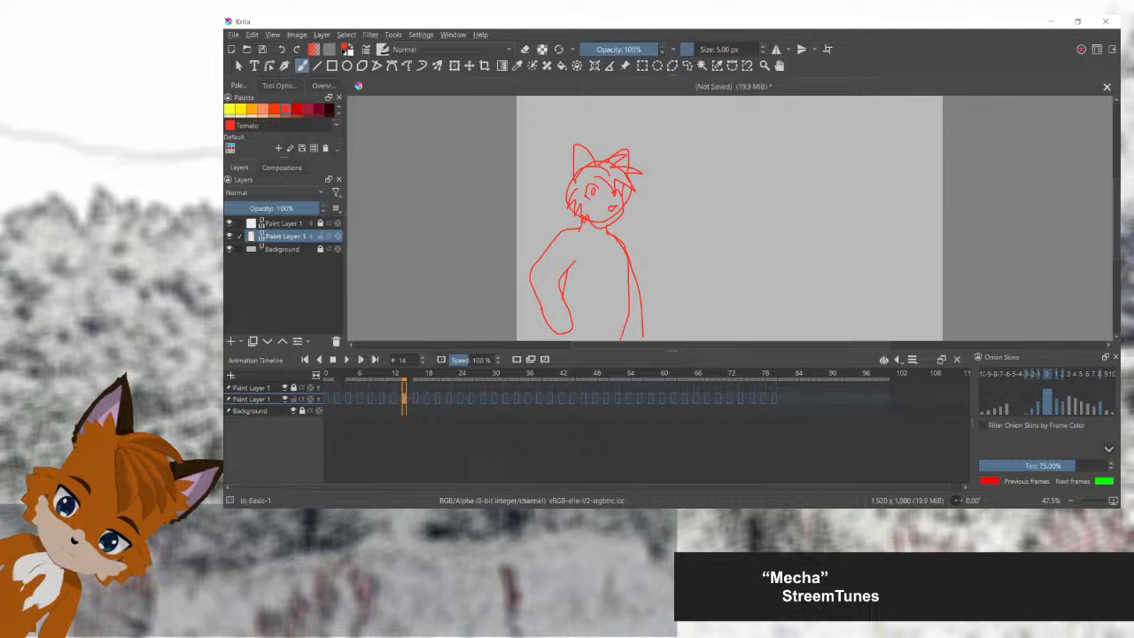
pyautogui.moveTo(529, 306)
pyautogui.mouseDown()
pyautogui.moveTo(528, 210)
pyautogui.moveTo(554, 188)
pyautogui.moveTo(572, 225)
pyautogui.mouseUp()
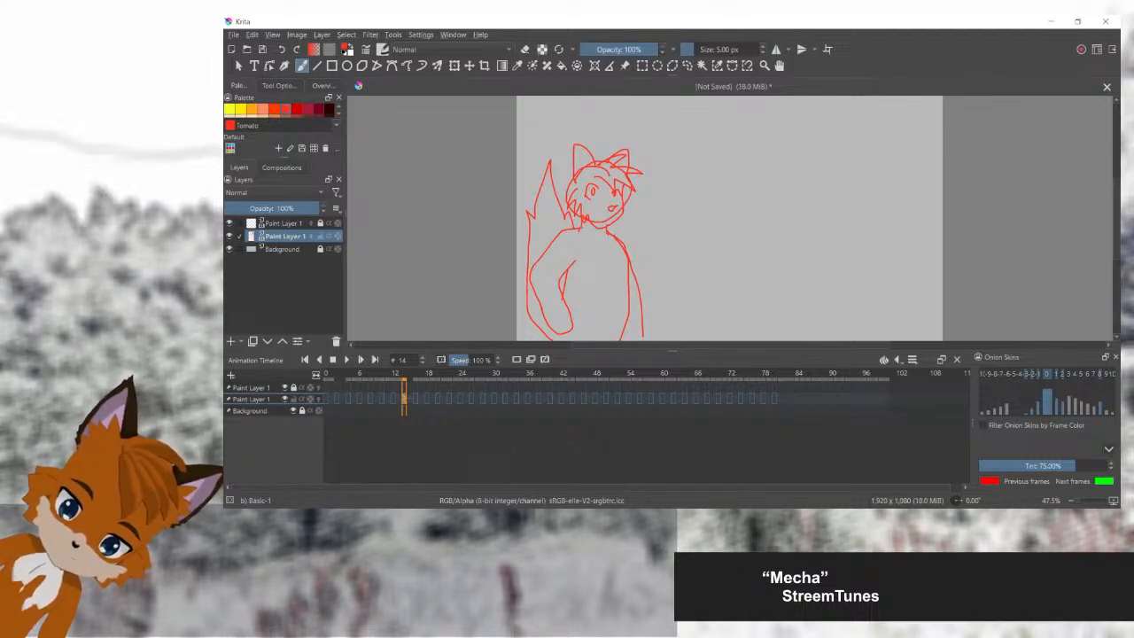
pyautogui.moveTo(572, 243)
pyautogui.mouseDown()
pyautogui.moveTo(591, 257)
pyautogui.moveTo(617, 243)
pyautogui.mouseUp()
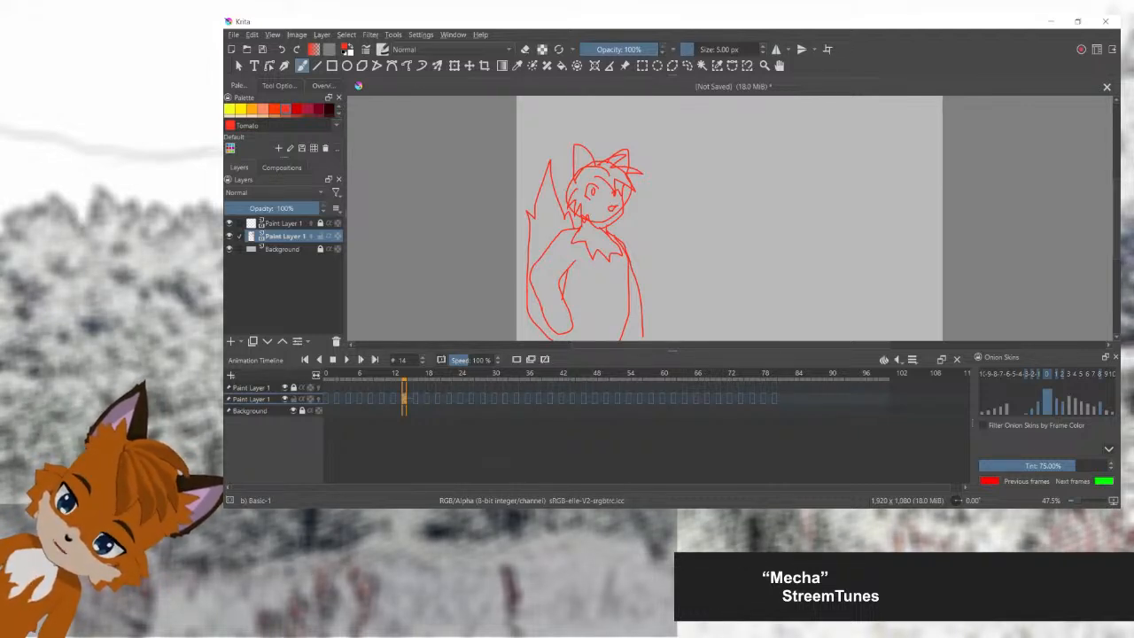
# Step: Paste a copy of the fox drawing into frame 6 of the lower Paint Layer 1
pyautogui.click(337, 374)
pyautogui.click(349, 375)
pyautogui.click(360, 399)
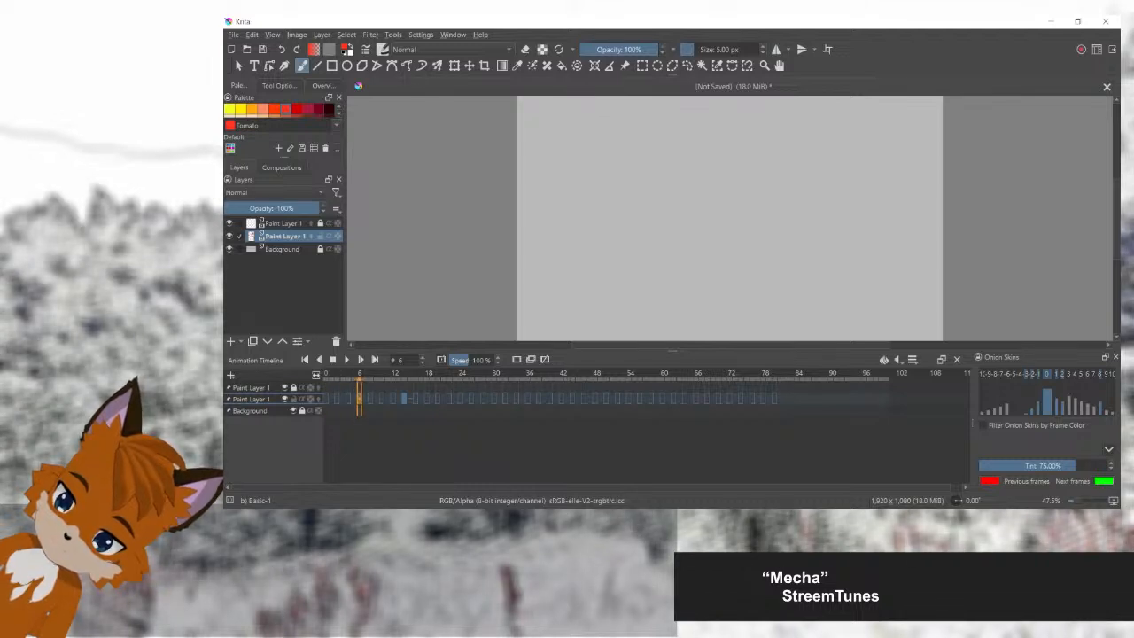
pyautogui.hotkey('ctrl', 'v')
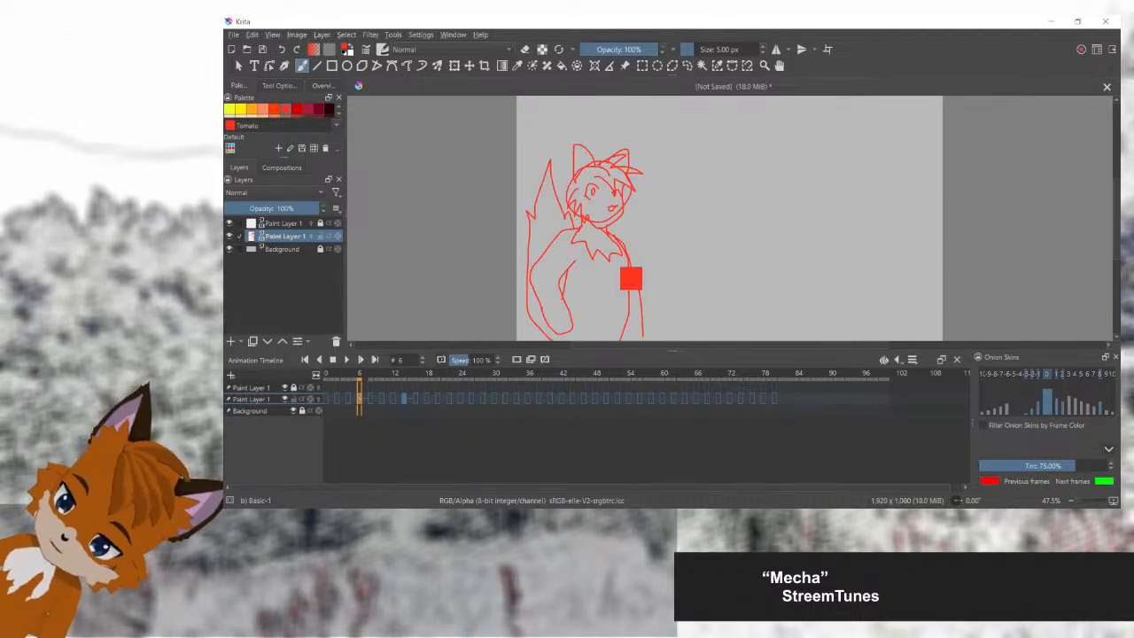
# Step: Transform the fox on frame 6 into a stretched pose by making it taller and narrower
pyautogui.hotkey('ctrl', 't')
pyautogui.moveTo(584, 144); pyautogui.dragTo(584, 96)
pyautogui.moveTo(643, 220); pyautogui.dragTo(612, 221)
pyautogui.press('Return')
pyautogui.click(570, 231)
pyautogui.moveTo(569, 230); pyautogui.dragTo(584, 230)
pyautogui.press('Return')
pyautogui.click(584, 220)
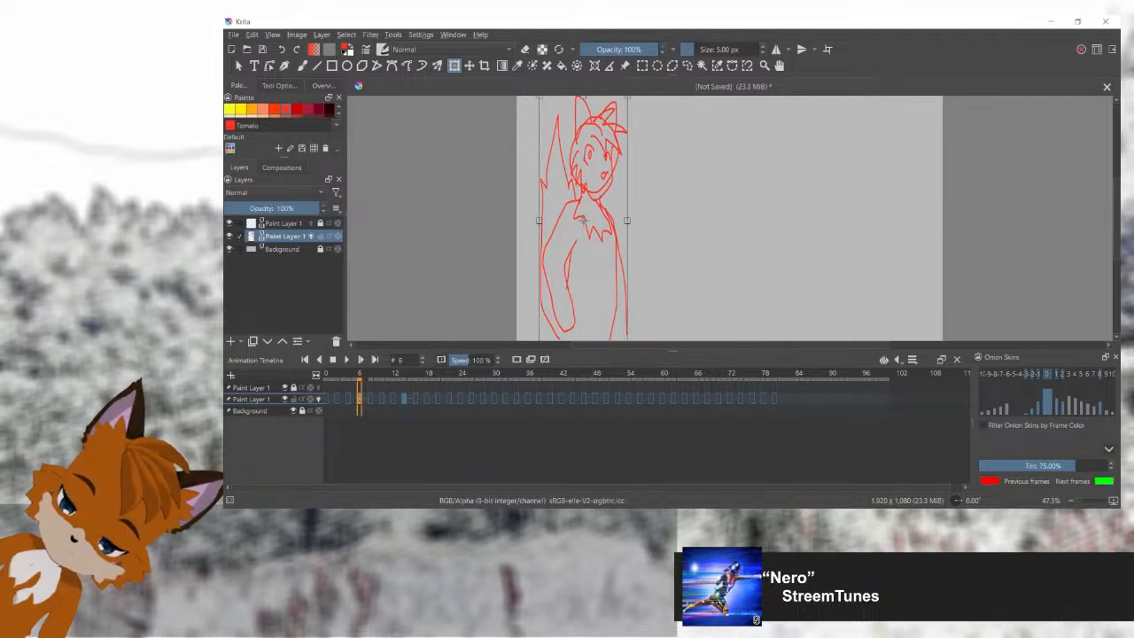
pyautogui.moveTo(627, 220); pyautogui.dragTo(613, 220)
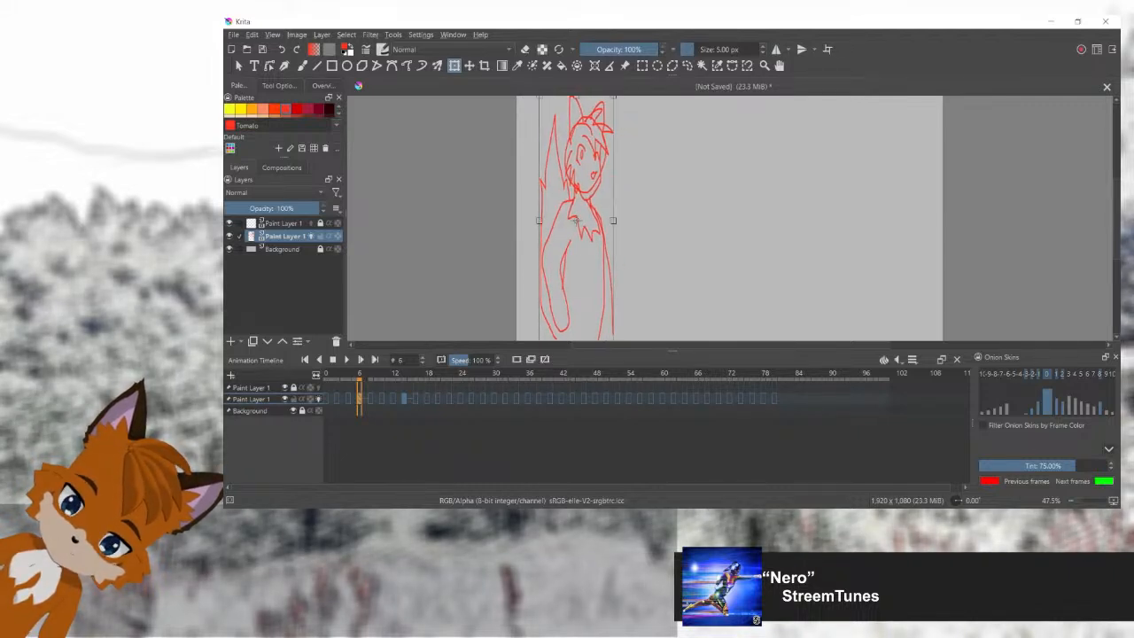
pyautogui.moveTo(539, 220)
pyautogui.mouseDown()
pyautogui.moveTo(581, 248)
pyautogui.moveTo(585, 268)
pyautogui.mouseUp()
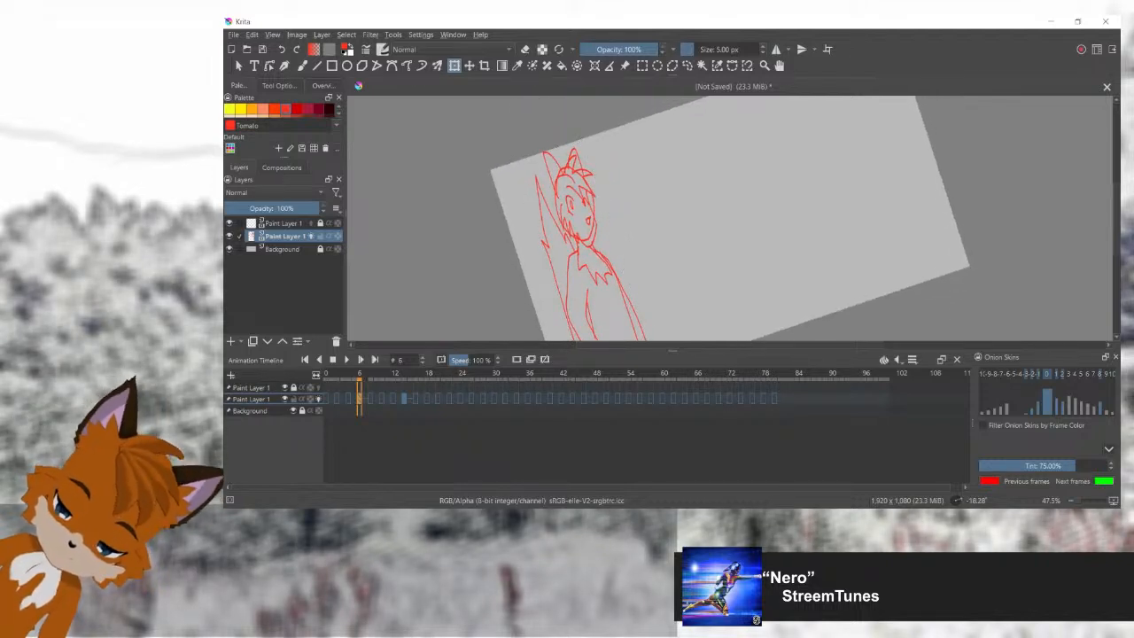
# Step: Move the stretched fox down on frame 6 until only its ear tips show above the canvas's lower edge, and return to frame 14
pyautogui.press('5')
pyautogui.scroll(-2, 590, 222)
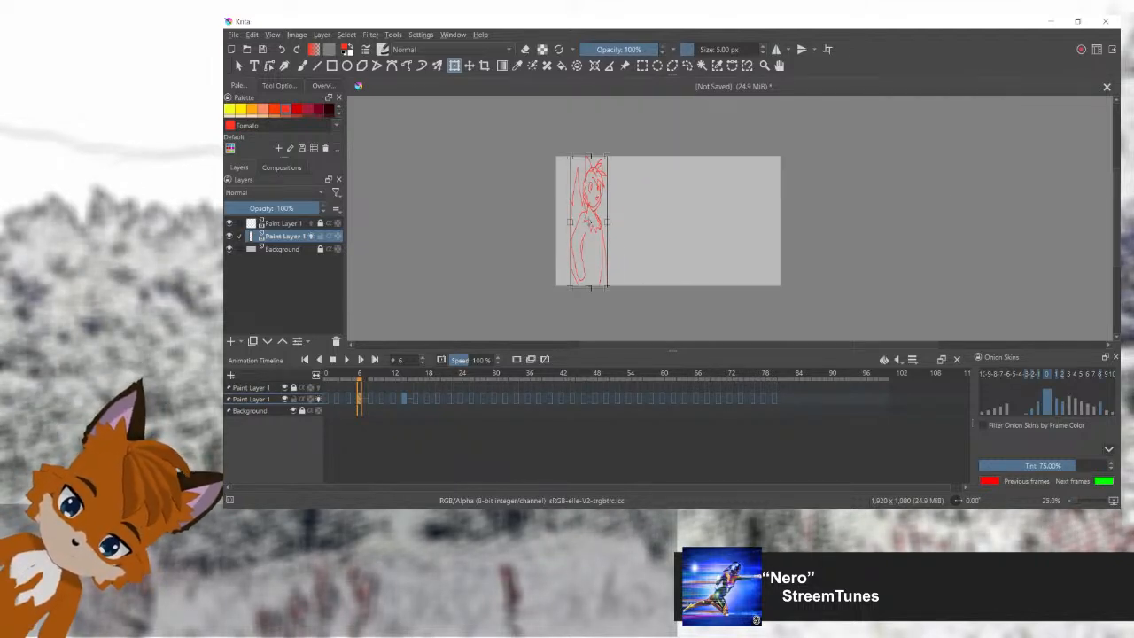
pyautogui.moveTo(590, 157)
pyautogui.mouseDown()
pyautogui.moveTo(589, 144)
pyautogui.moveTo(590, 270)
pyautogui.mouseUp()
pyautogui.press('Return')
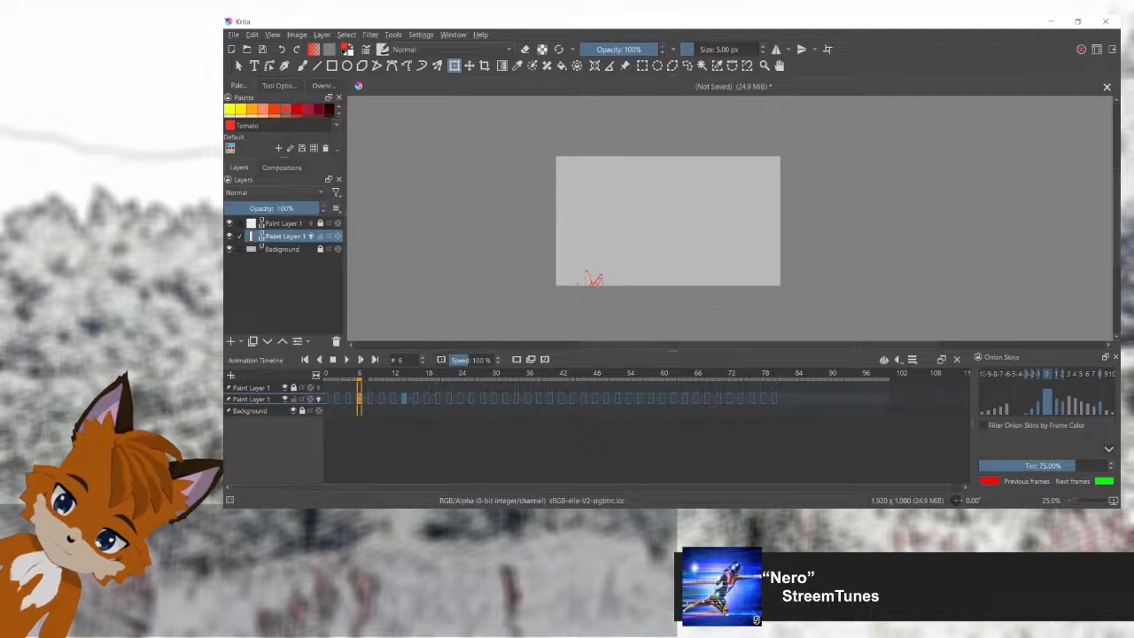
pyautogui.click(404, 398)
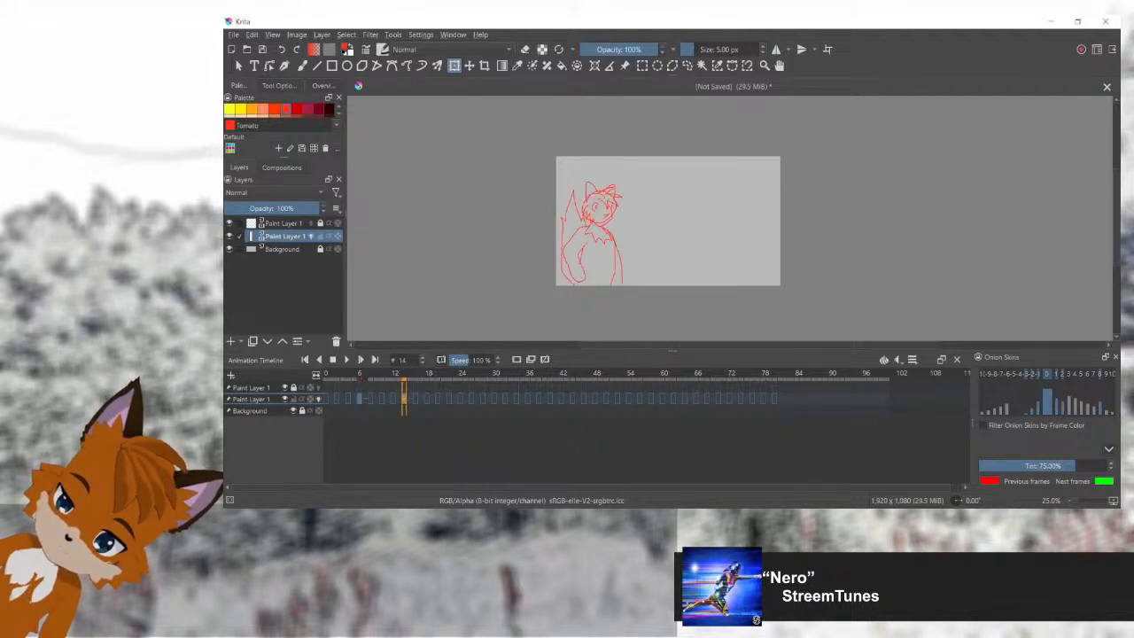
# Step: Paste a copy of the full-pose fox into frame 66 of the lower Paint Layer 1
pyautogui.click(696, 398)
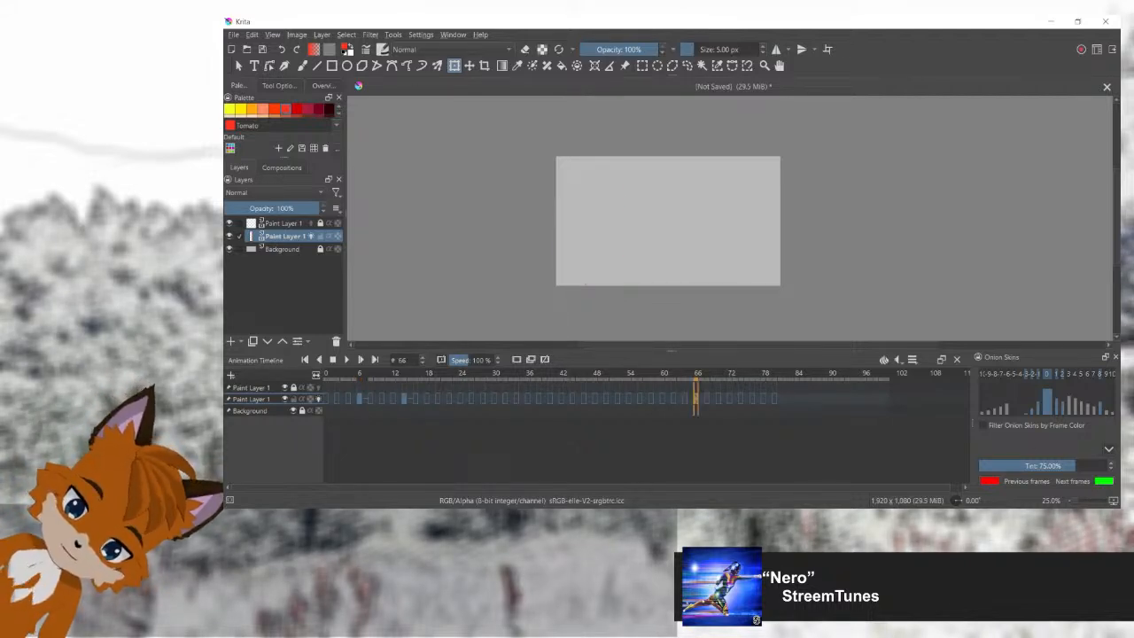
pyautogui.hotkey('ctrl', 'v')
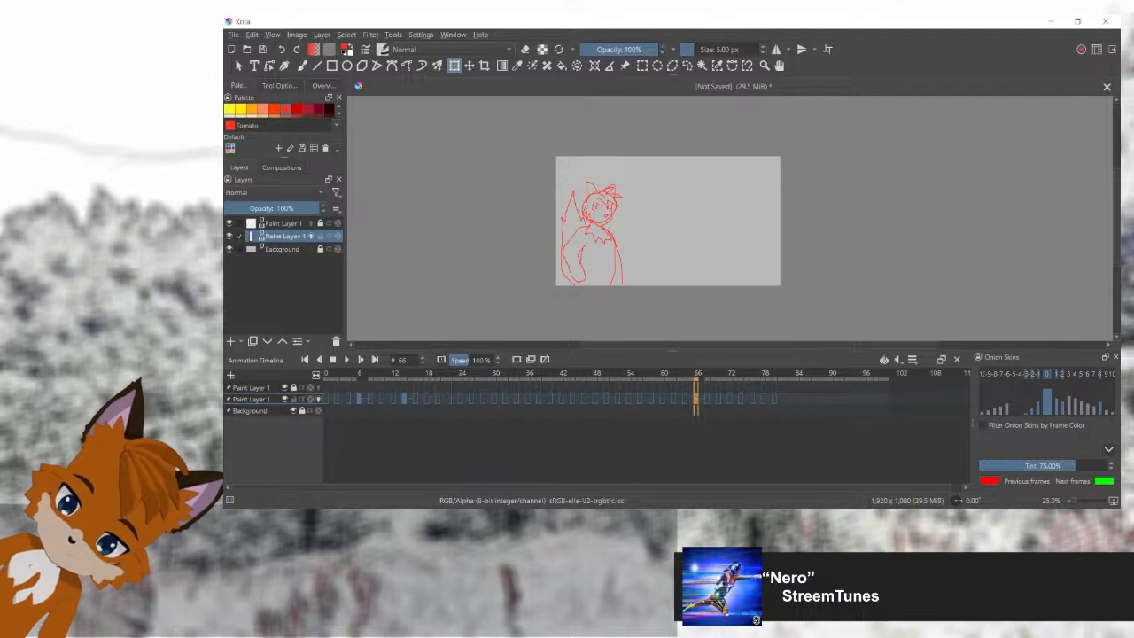
# Step: Copy the stretched fox from frame 6 into frame 8 and nudge it slightly, leaving only the ear tips above the canvas's lower edge
pyautogui.click(359, 399)
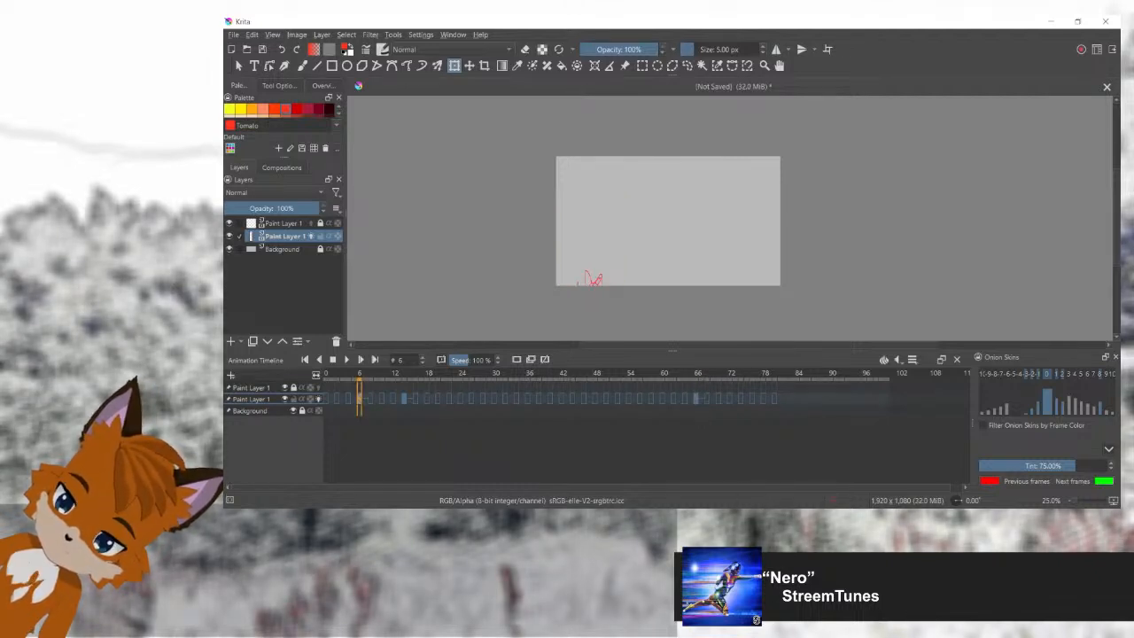
pyautogui.click(371, 399)
pyautogui.click(594, 276)
pyautogui.moveTo(591, 295); pyautogui.dragTo(592, 296)
pyautogui.scroll(4, 592, 291)
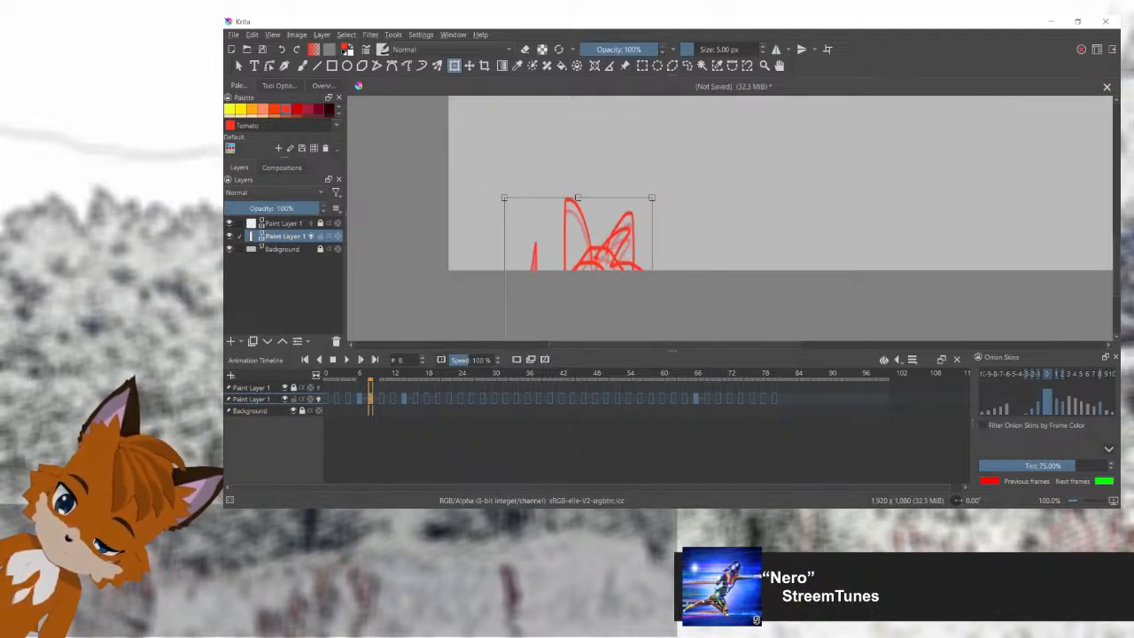
# Step: Place the stretched fox on frame 10, raised slightly above its frame 8 position so the ears show in full
pyautogui.press('.')
pyautogui.press('.')
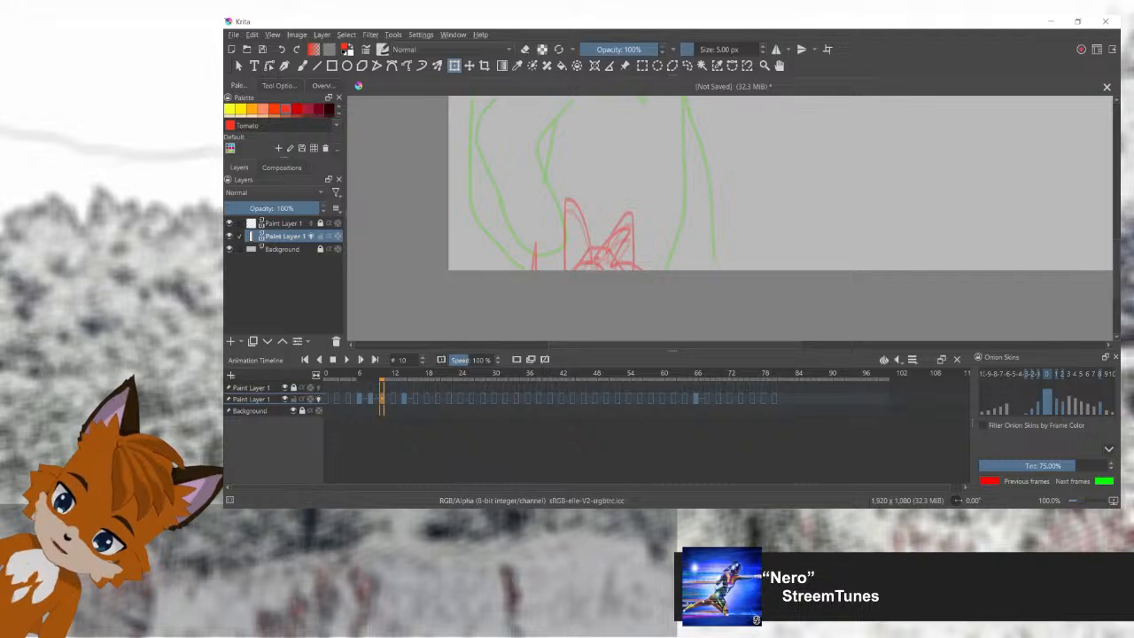
pyautogui.click(584, 244)
pyautogui.moveTo(585, 243); pyautogui.dragTo(585, 219)
pyautogui.click(584, 232)
pyautogui.press('-')
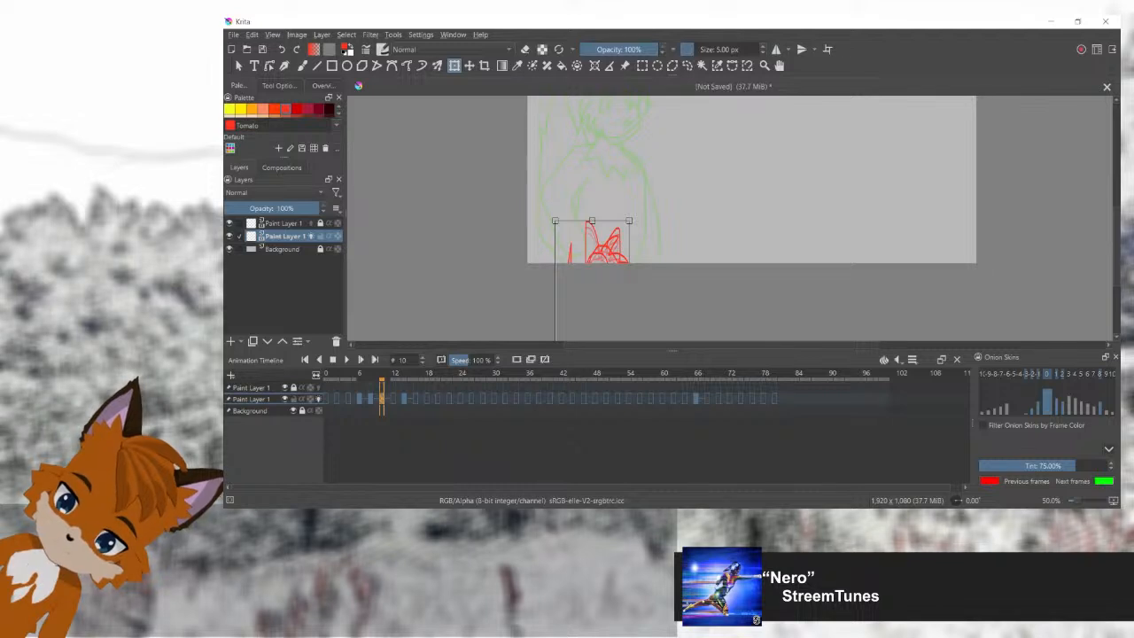
# Step: Place the stretched fox on frame 12, raised a little further so the top of the head clears the canvas's lower edge
pyautogui.press('.')
pyautogui.press('.')
pyautogui.click(603, 252)
pyautogui.moveTo(603, 251); pyautogui.dragTo(604, 242)
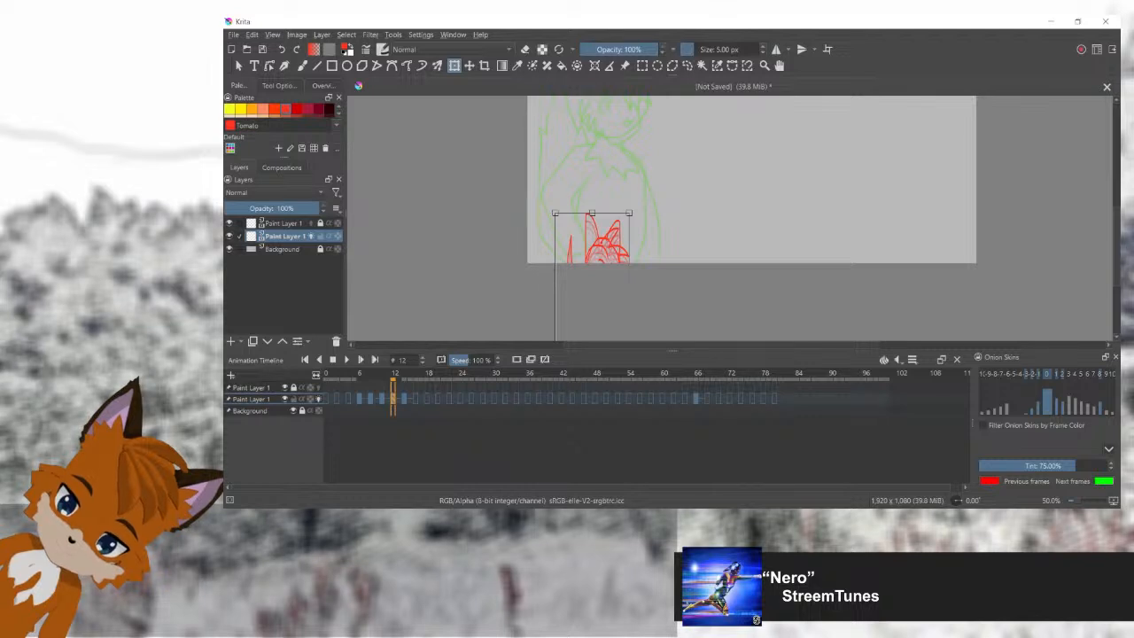
# Step: Replace frame 14's drawing with the stretched fox raised to show its hair, and play back the first frames
pyautogui.press('.')
pyautogui.press('.')
pyautogui.click(604, 248)
pyautogui.moveTo(604, 248); pyautogui.dragTo(603, 212)
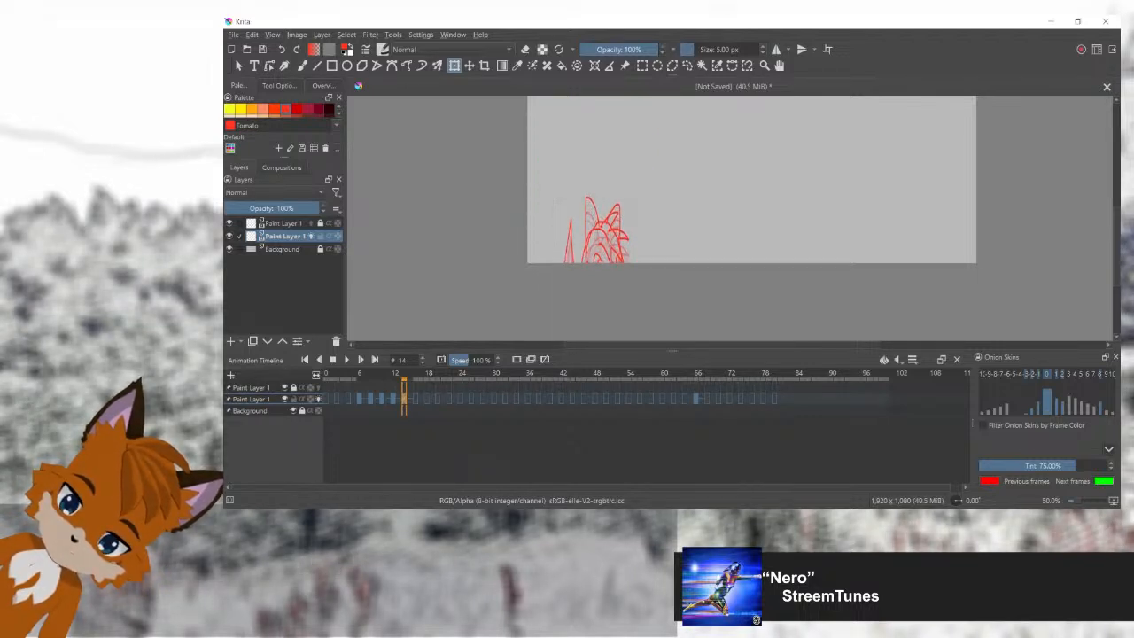
pyautogui.press('Return')
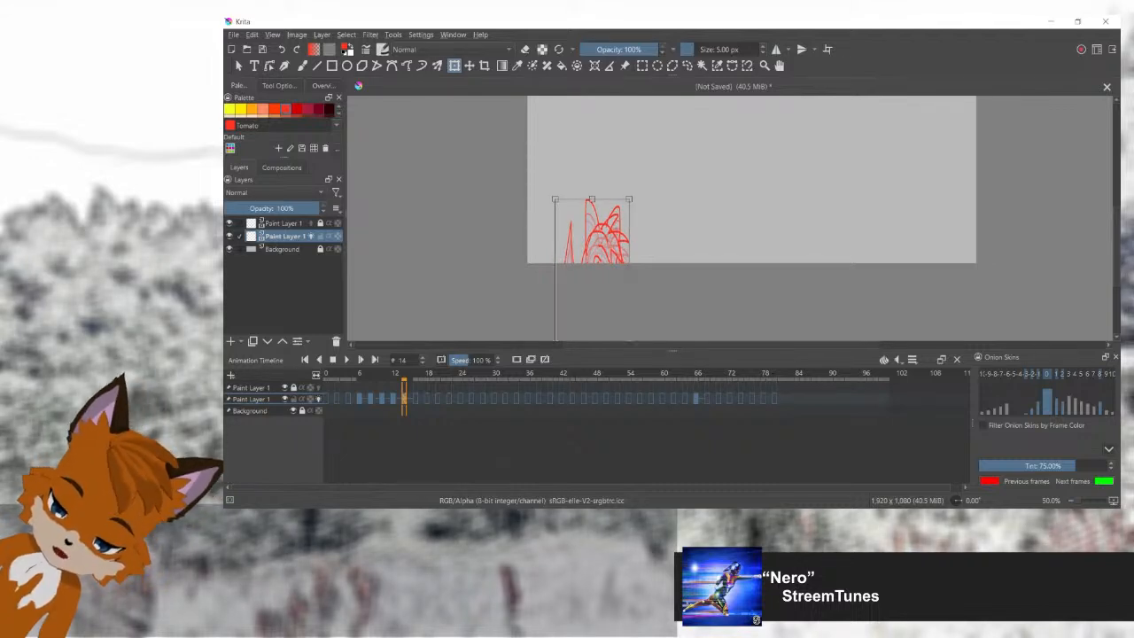
pyautogui.press('Return')
pyautogui.press('space')
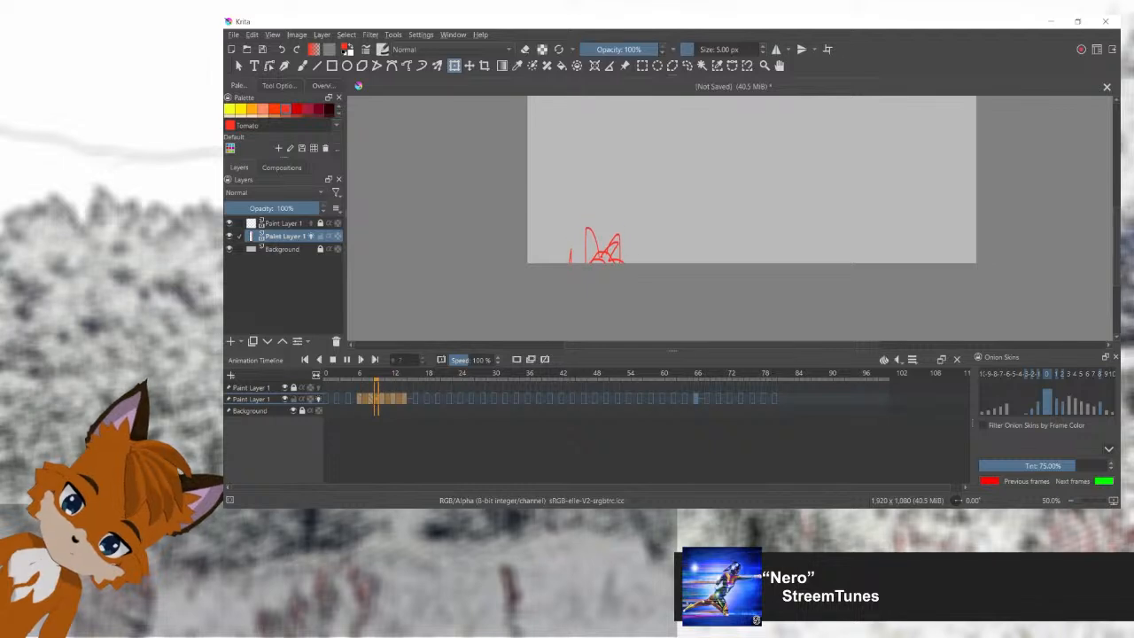
pyautogui.press('space')
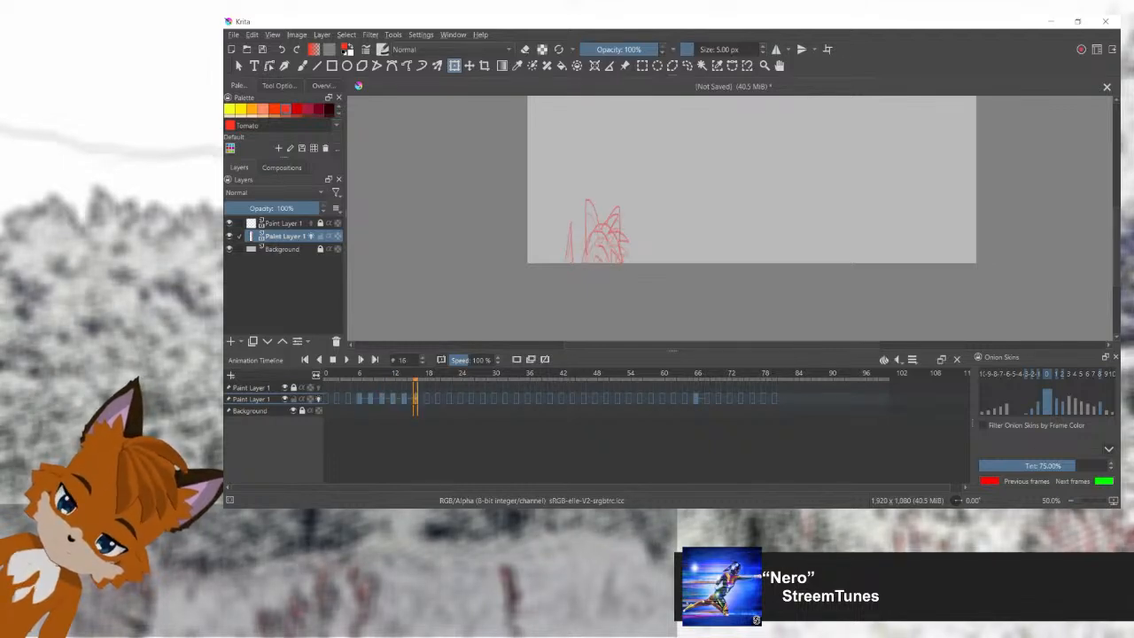
# Step: Place the stretched fox on frame 16 with a larger upward move that brings its face above the canvas's lower edge
pyautogui.click(602, 248)
pyautogui.moveTo(602, 248); pyautogui.dragTo(602, 202)
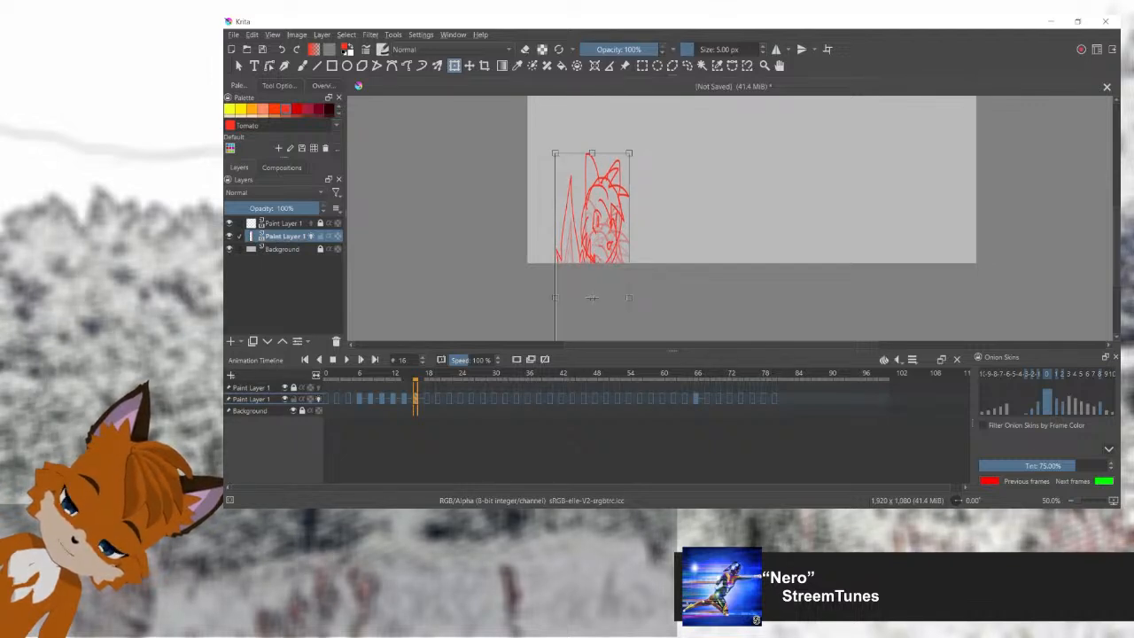
pyautogui.scroll(3, 592, 297)
pyautogui.press('Return')
# Step: Place the stretched fox on frame 18, raised until the whole head and upper chest show above the canvas's lower edge
pyautogui.press('Right')
pyautogui.press('Right')
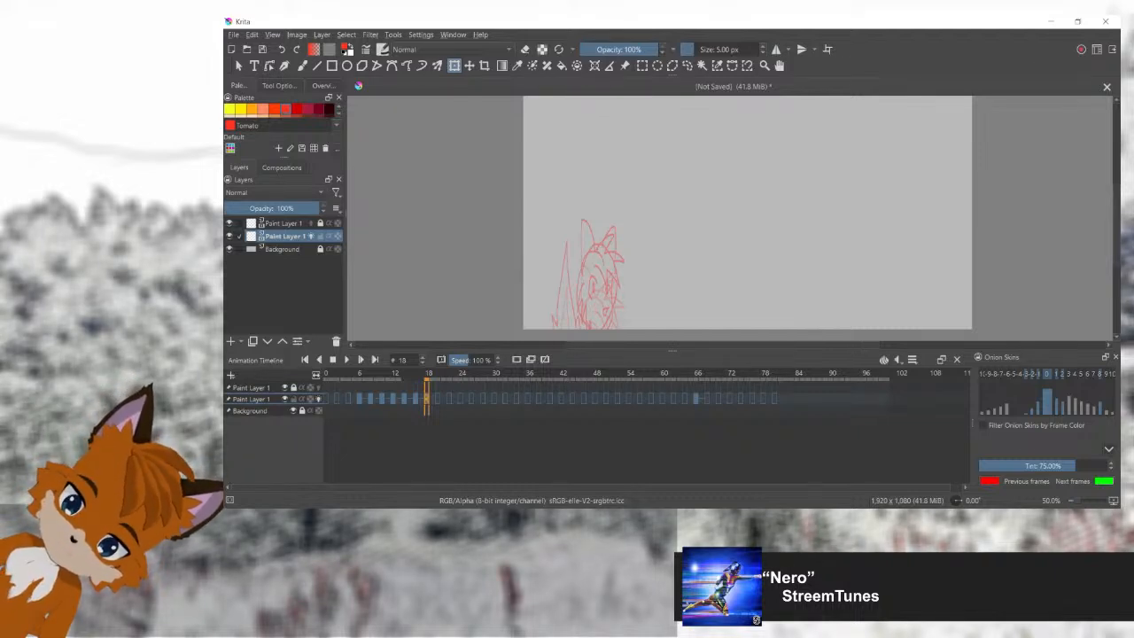
pyautogui.click(592, 315)
pyautogui.moveTo(592, 315); pyautogui.dragTo(592, 184)
pyautogui.click(589, 246)
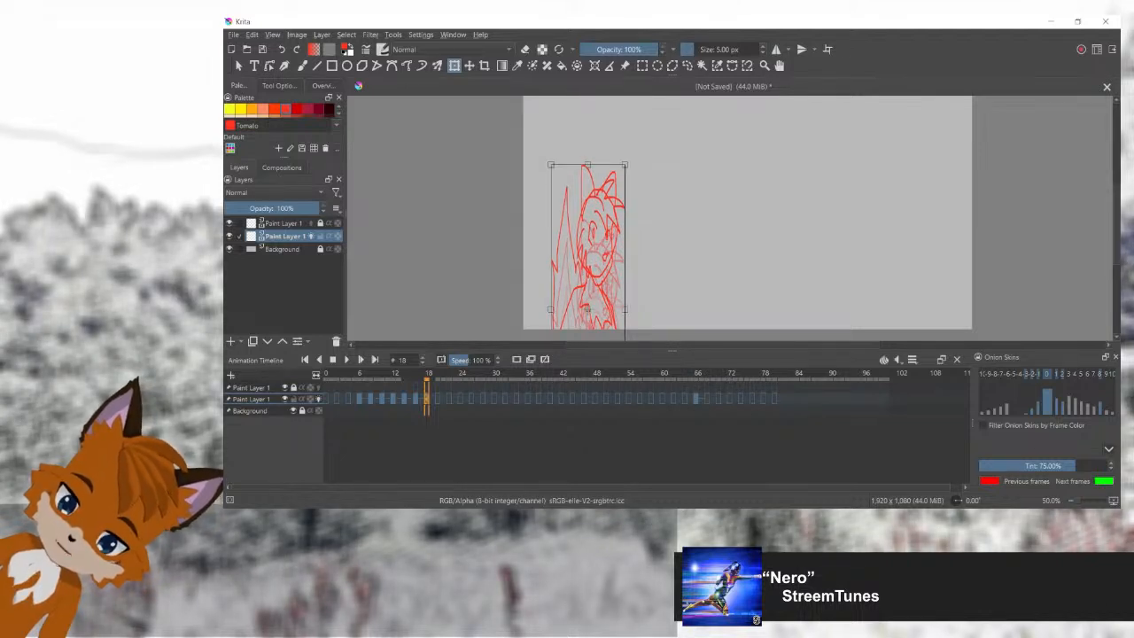
# Step: Paste the stretched fox into frame 20 and raise it so the chest and shoulders show
pyautogui.click(438, 398)
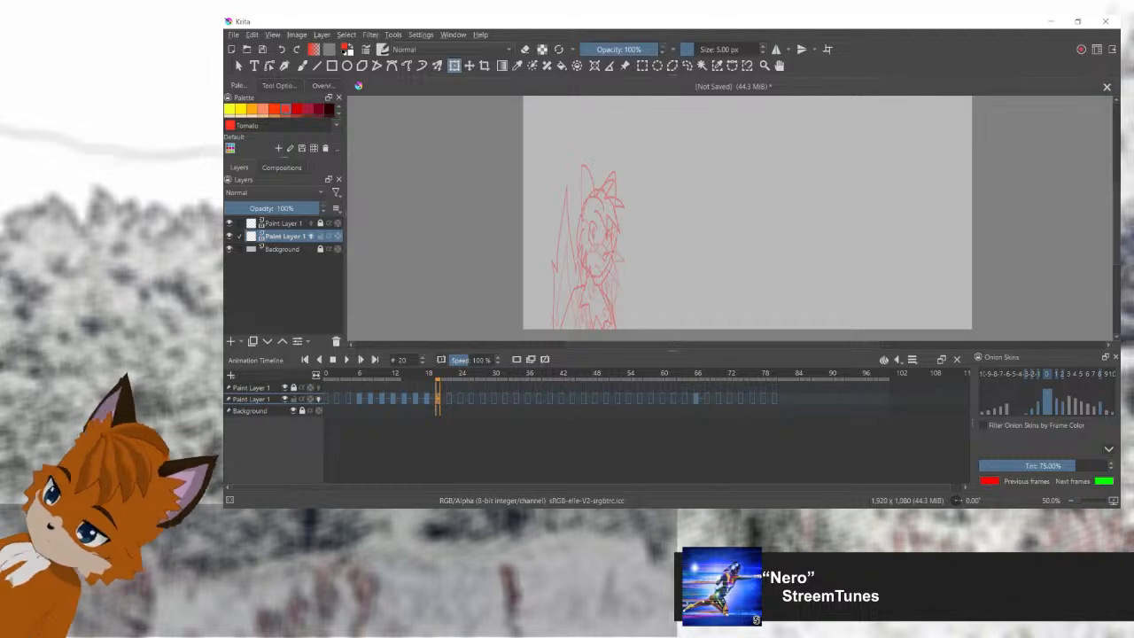
pyautogui.hotkey('ctrl', 'v')
pyautogui.moveTo(595, 319); pyautogui.dragTo(595, 155)
pyautogui.moveTo(589, 234); pyautogui.dragTo(589, 231)
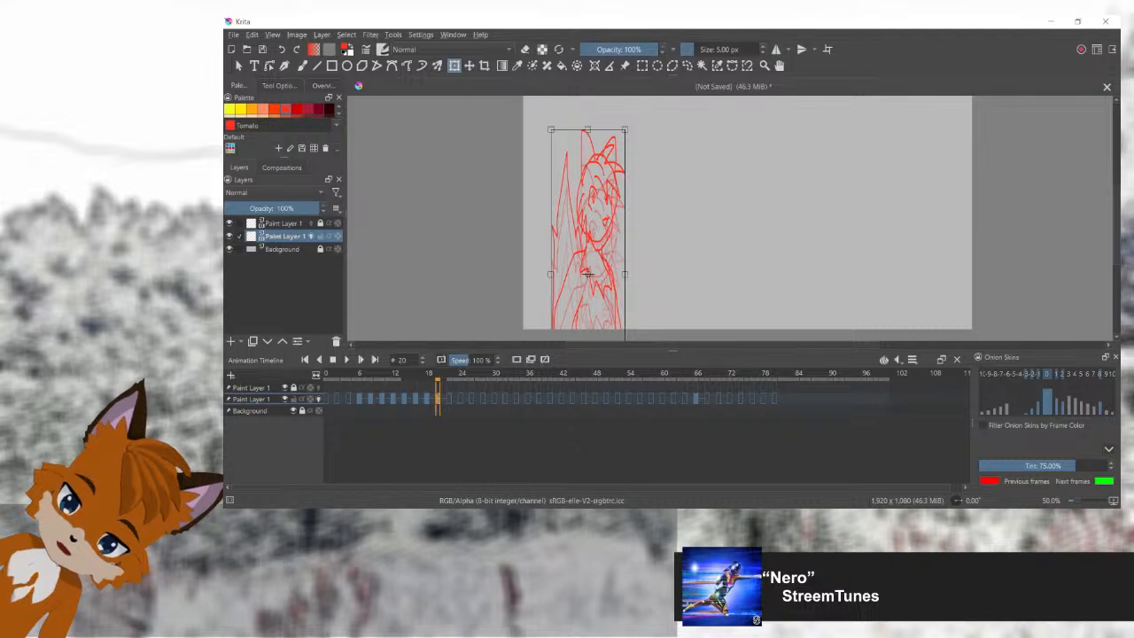
pyautogui.scroll(-2, 613, 227)
pyautogui.moveTo(613, 228)
pyautogui.mouseDown()
pyautogui.moveTo(614, 247)
pyautogui.moveTo(565, 257)
pyautogui.moveTo(598, 291)
pyautogui.mouseUp()
pyautogui.press('5')
pyautogui.scroll(2, 600, 249)
pyautogui.press('5')
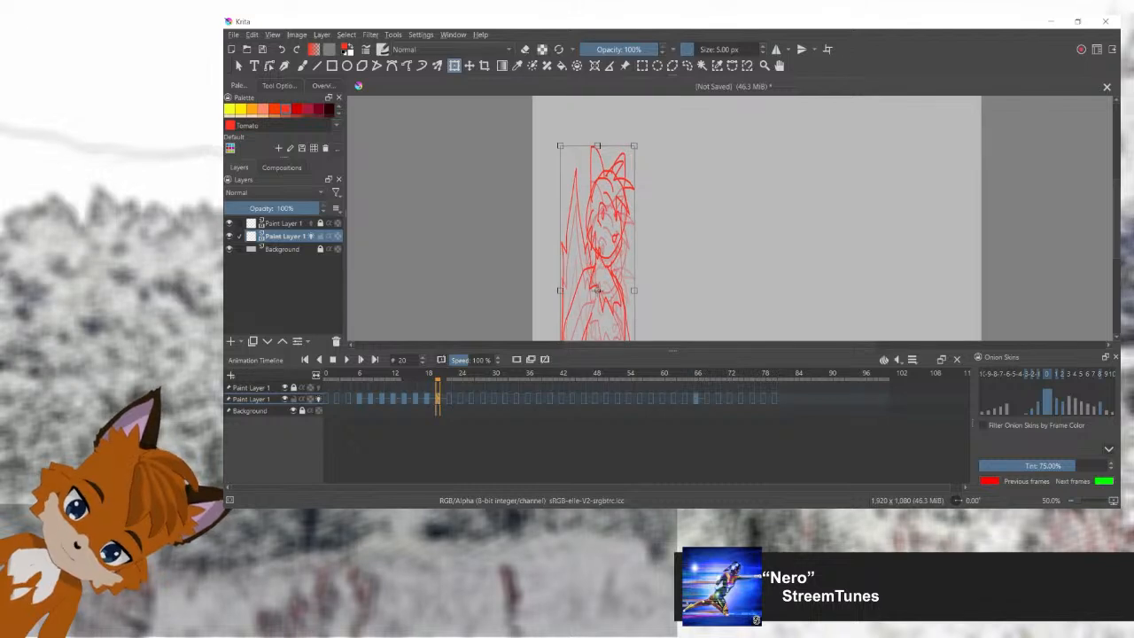
pyautogui.press('Return')
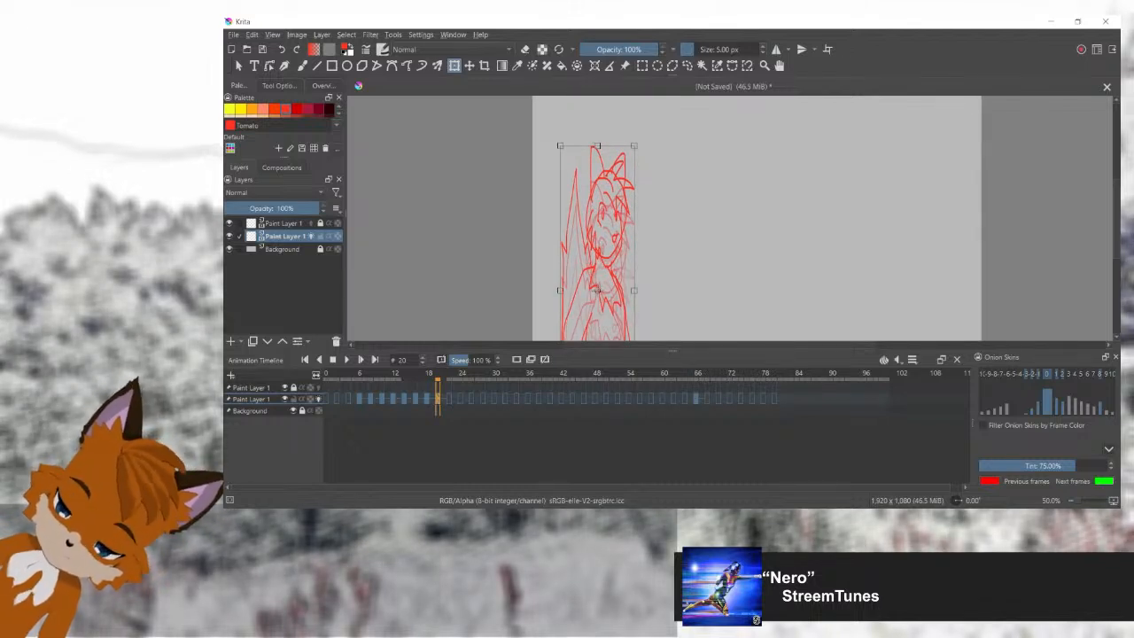
# Step: Place the stretched fox on frame 22 with its ear tips just below the canvas's upper edge
pyautogui.press('Right')
pyautogui.press('Right')
pyautogui.click(599, 248)
pyautogui.moveTo(599, 249); pyautogui.dragTo(599, 207)
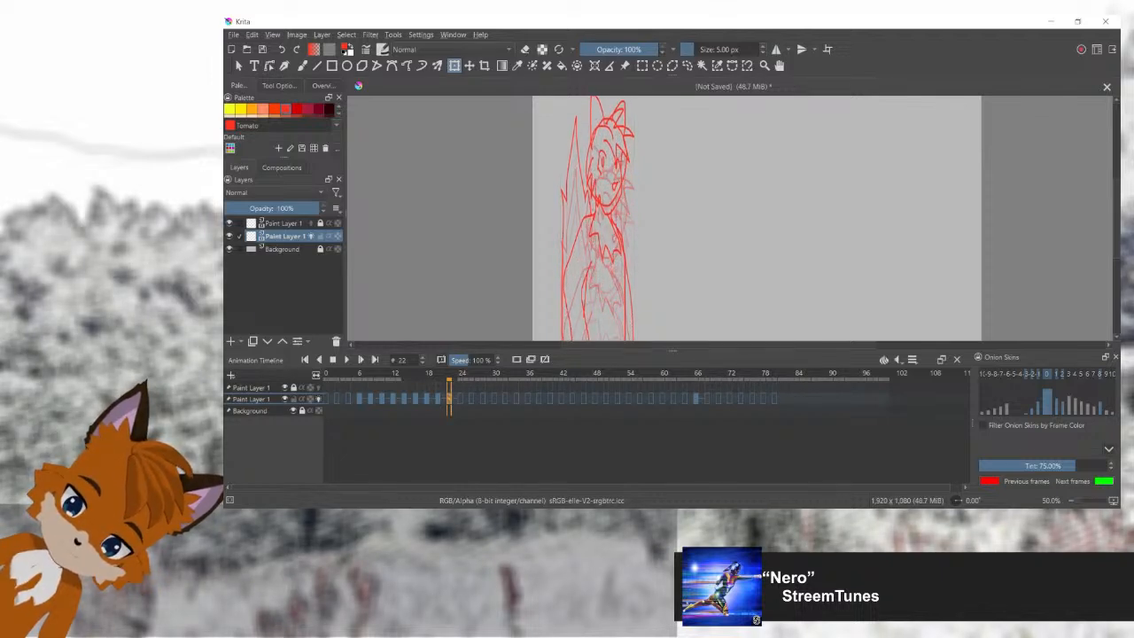
pyautogui.scroll(-1, 601, 241)
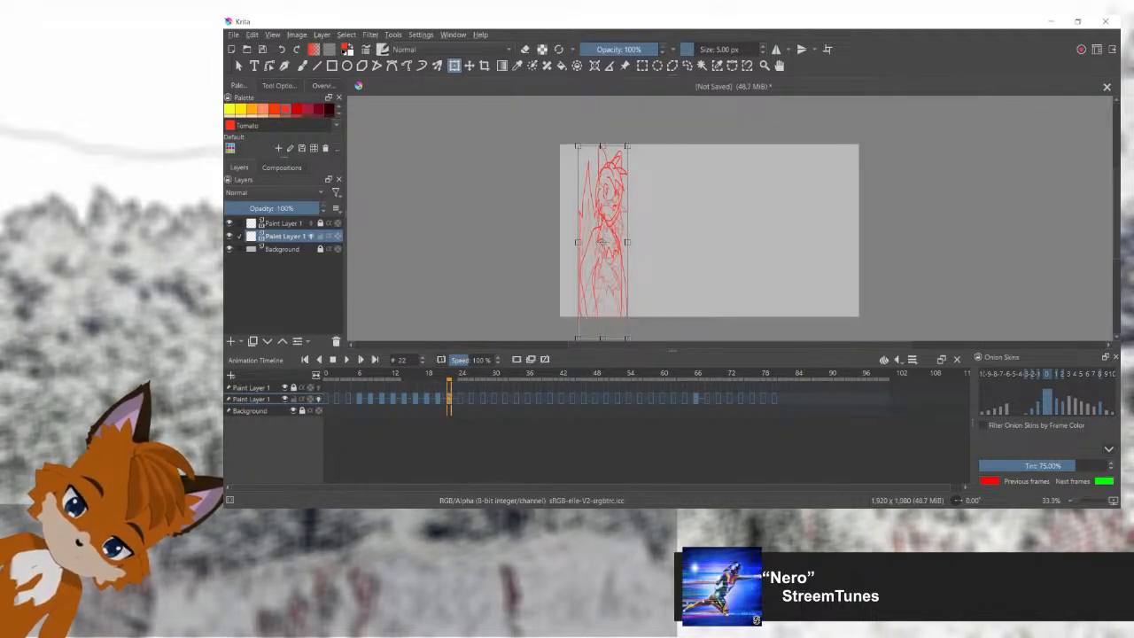
pyautogui.press('Return')
# Step: Place the stretched fox on frame 24, close to its frame 22 height near the canvas's upper edge
pyautogui.press('Right')
pyautogui.press('Right')
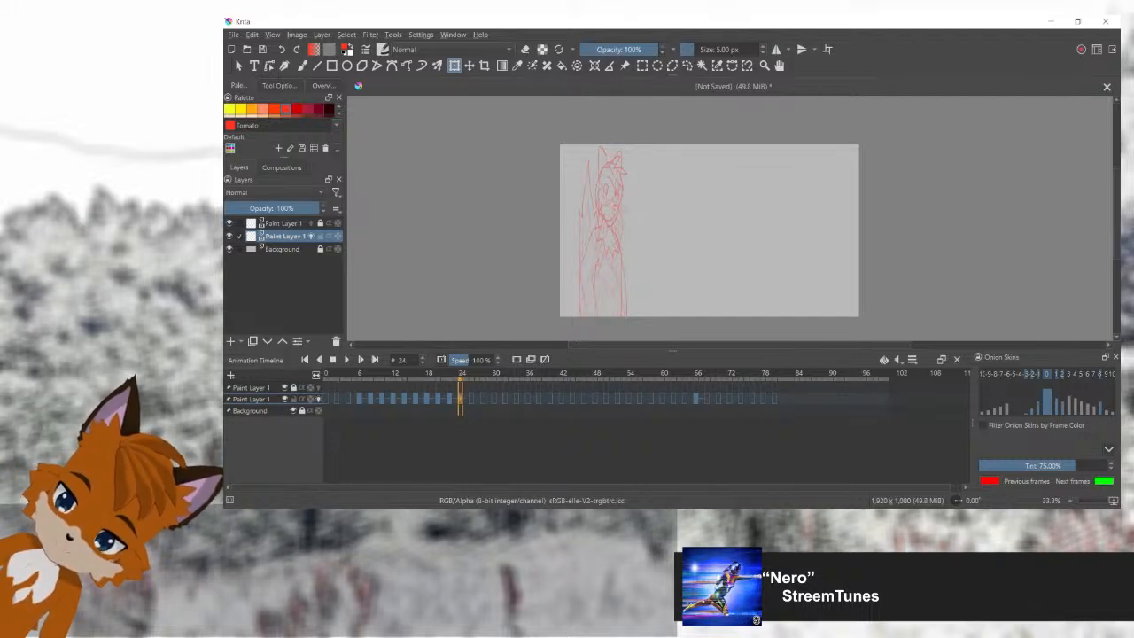
pyautogui.click(604, 257)
pyautogui.moveTo(604, 257); pyautogui.dragTo(604, 225)
pyautogui.press('Return')
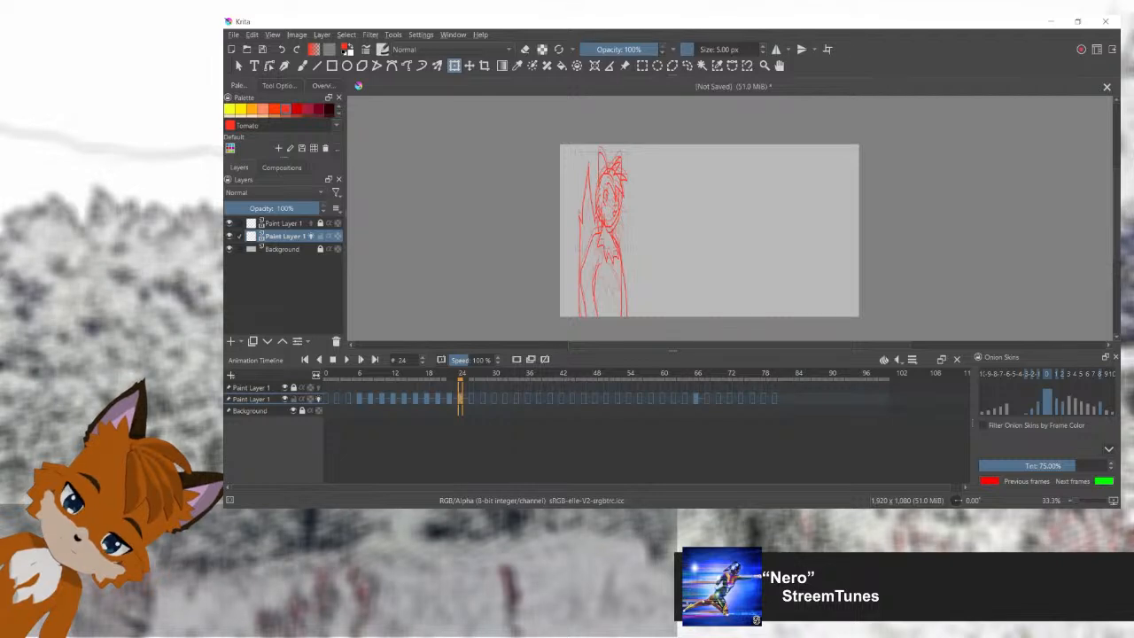
pyautogui.click(604, 248)
pyautogui.press('Return')
# Step: Paste the stretched fox into frame 26 and align it just below the onion-skinned pose of frame 24
pyautogui.press('.')
pyautogui.press('.')
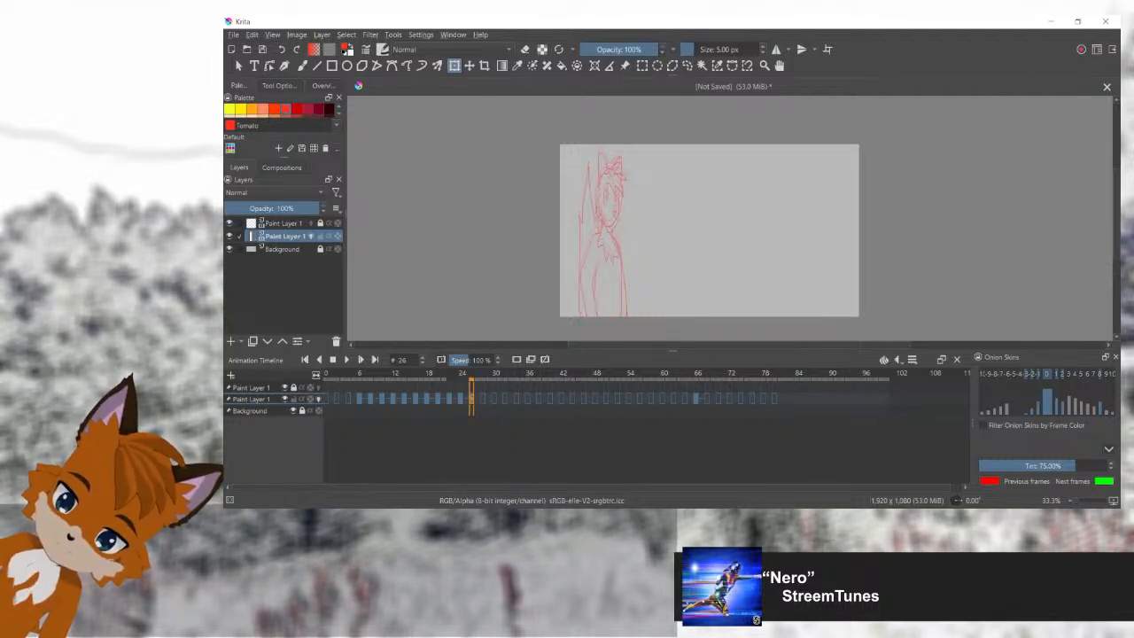
pyautogui.hotkey('ctrl', 'v')
pyautogui.press('Return')
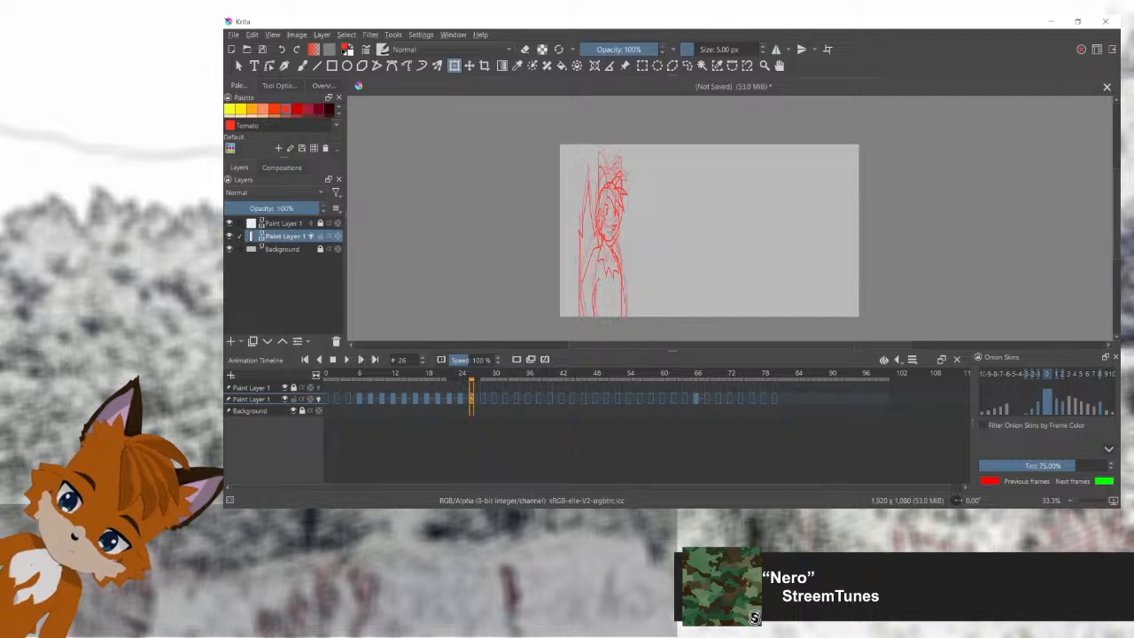
pyautogui.click(622, 187)
pyautogui.scroll(2, 622, 187)
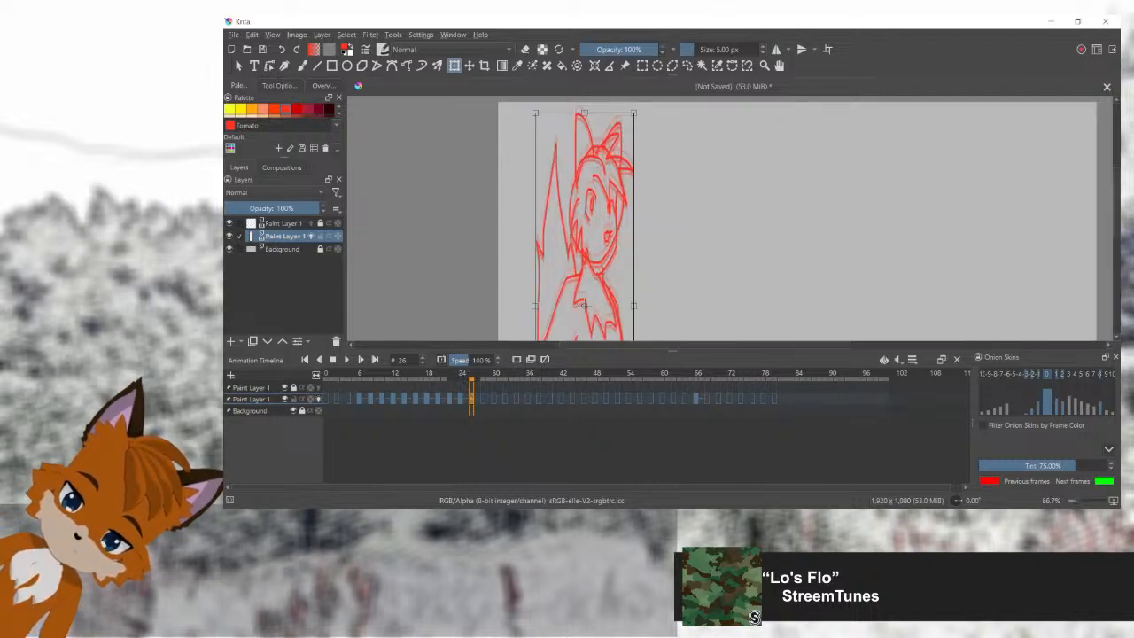
pyautogui.moveTo(583, 306); pyautogui.dragTo(593, 316)
pyautogui.press('5')
pyautogui.moveTo(618, 186); pyautogui.dragTo(617, 324)
pyautogui.scroll(3, 618, 324)
pyautogui.press('Return')
pyautogui.click(617, 310)
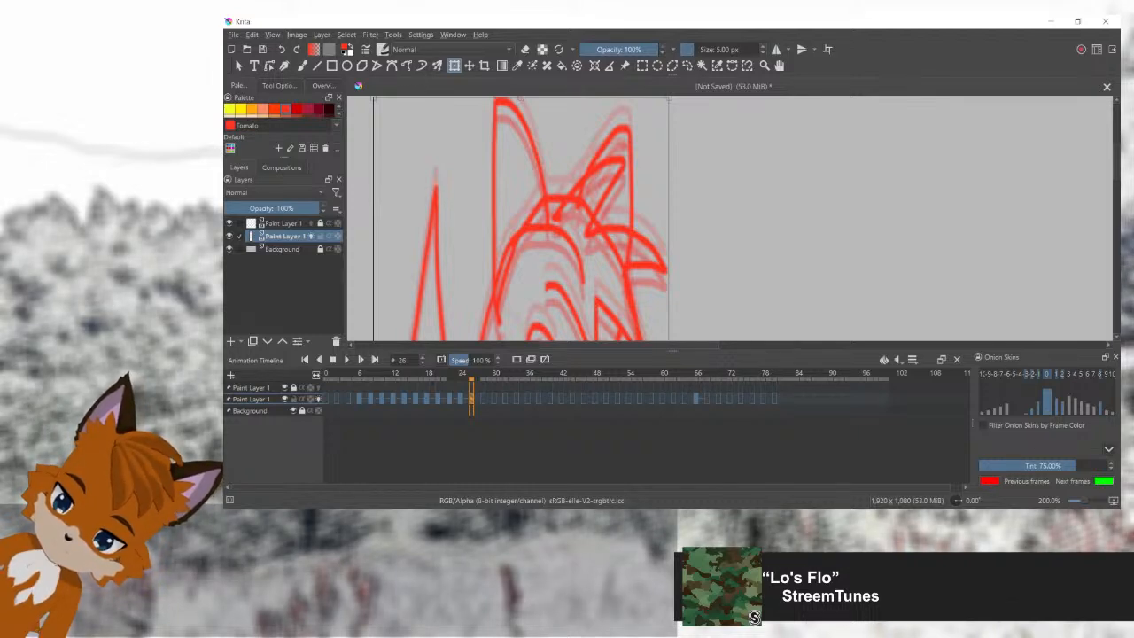
# Step: Copy the full-pose fox from frame 66 into frame 32
pyautogui.press('Right')
pyautogui.press('Right')
pyautogui.click(696, 399)
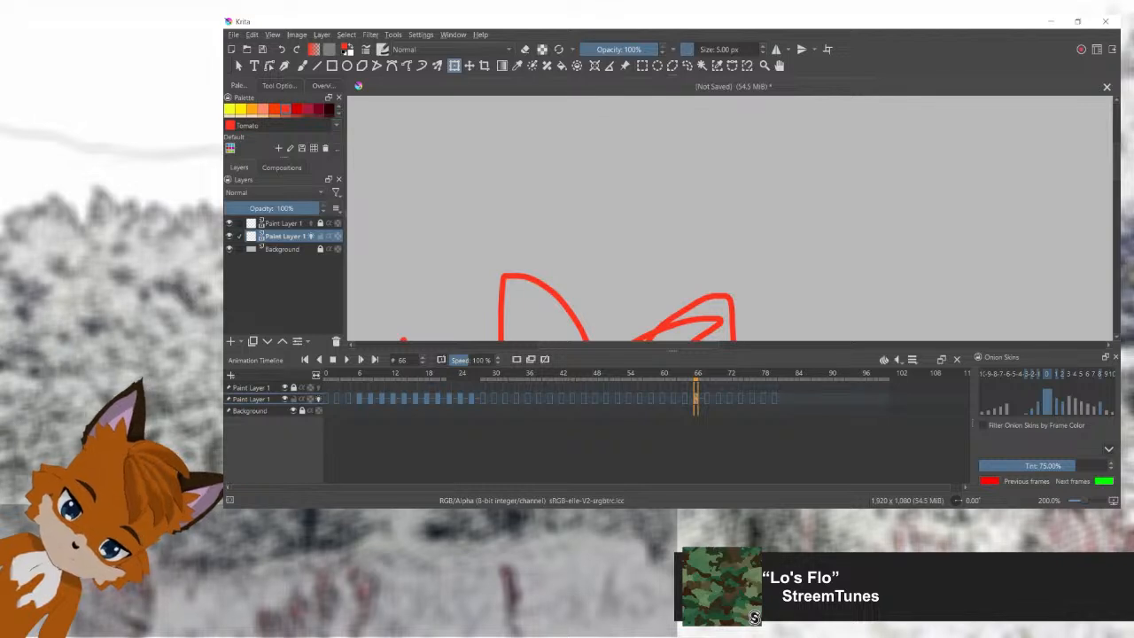
pyautogui.click(505, 399)
pyautogui.hotkey('ctrl', 'v')
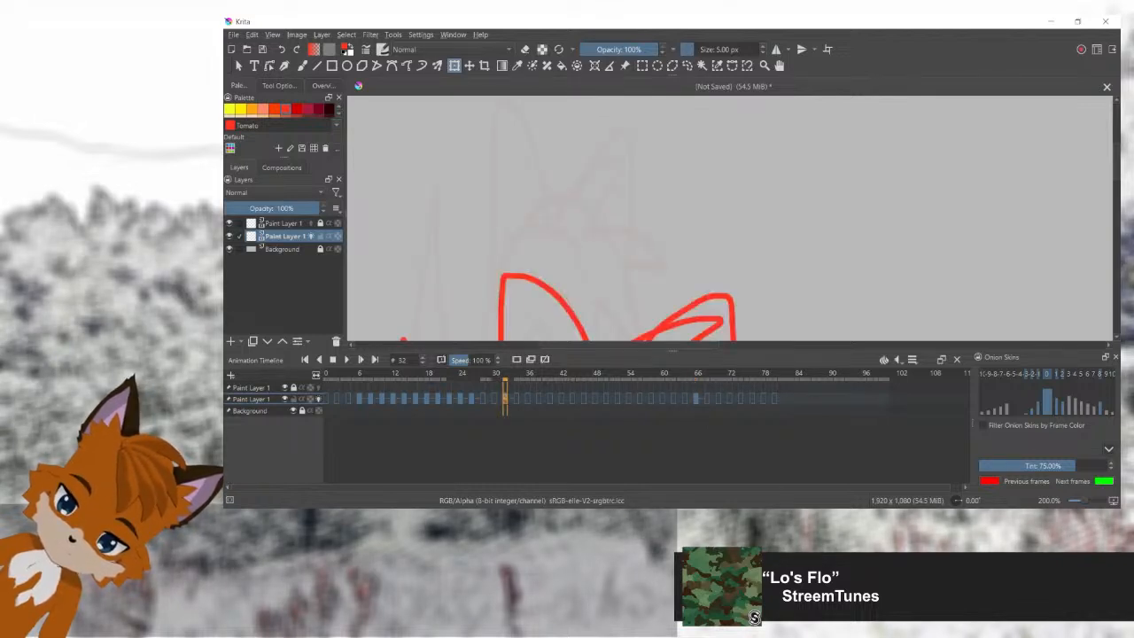
# Step: Compare the stretched fox on frame 26 with the full pose on frame 32, using the onion skins on frame 28
pyautogui.scroll(-1, 527, 316)
pyautogui.click(472, 399)
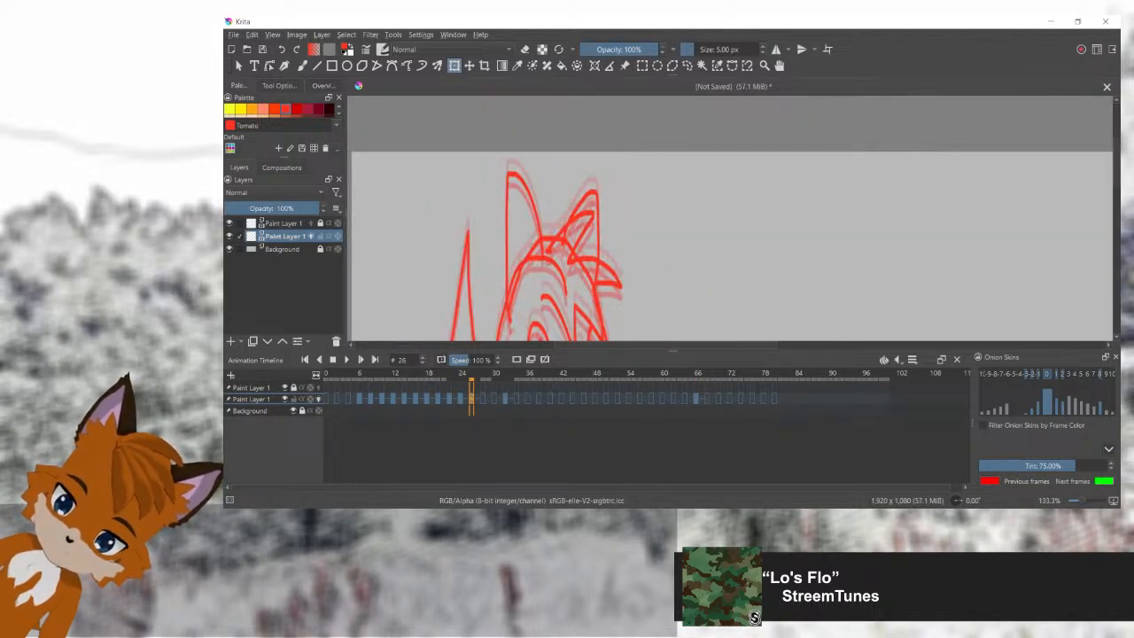
pyautogui.scroll(-1, 565, 244)
pyautogui.moveTo(564, 243); pyautogui.dragTo(580, 155)
pyautogui.click(580, 157)
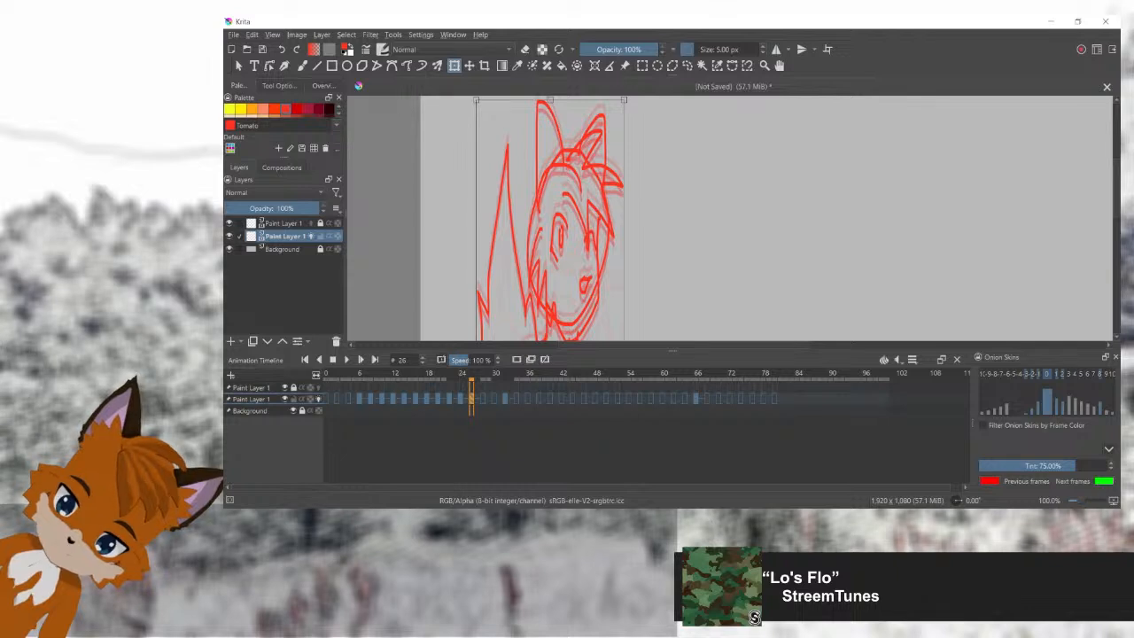
pyautogui.click(505, 399)
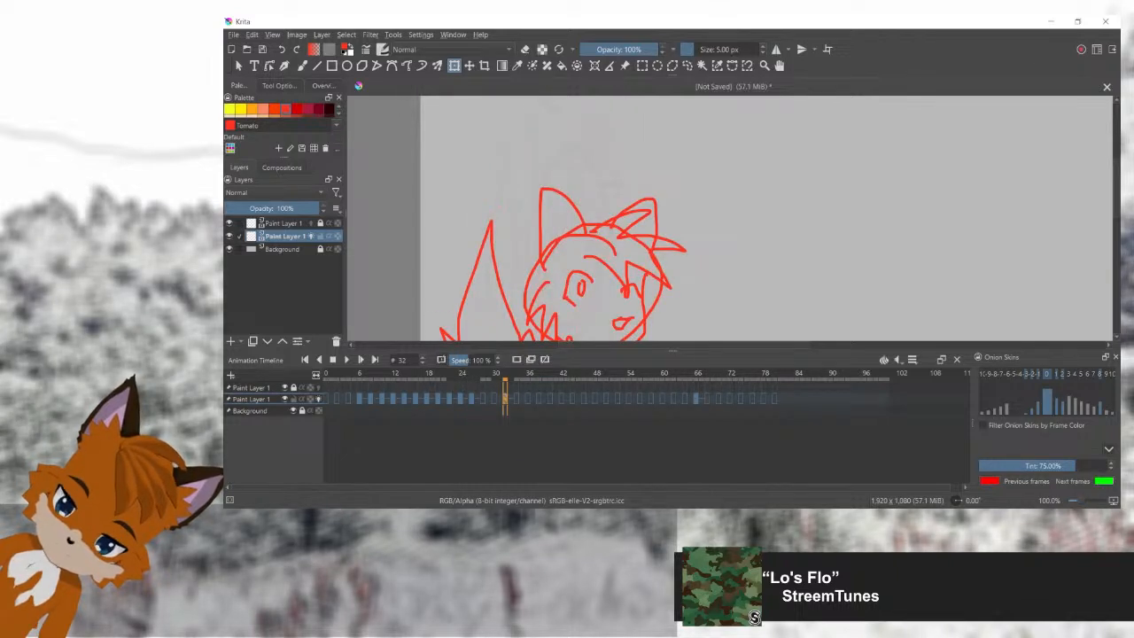
pyautogui.click(471, 399)
pyautogui.click(482, 398)
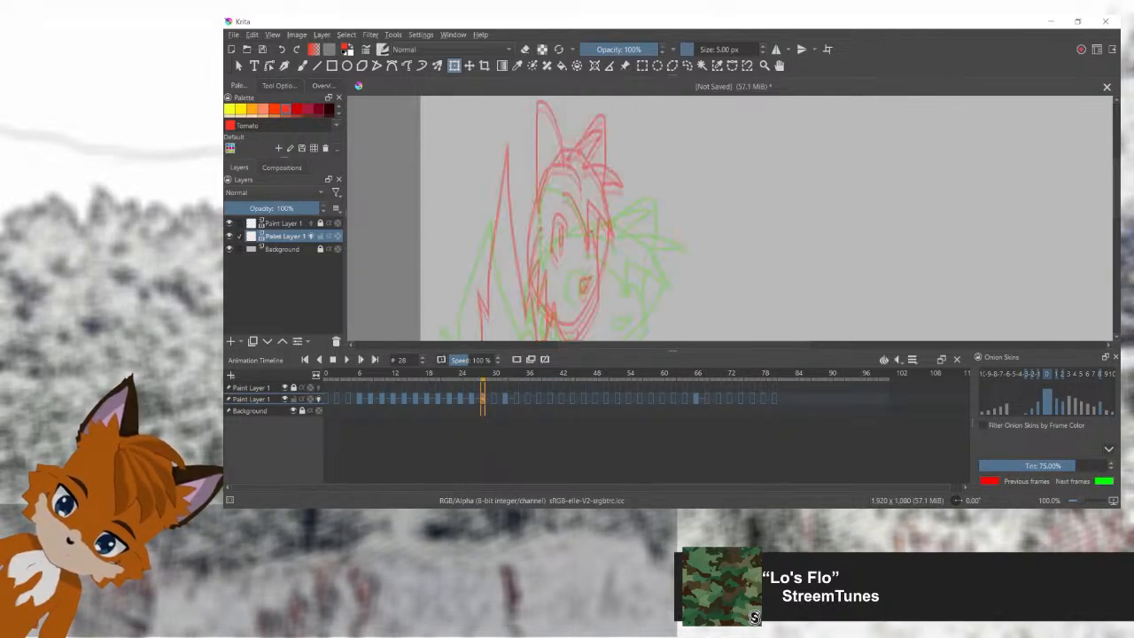
# Step: Paste the stretched fox into frame 28, lower it below the frame 26 pose and widen it on both sides toward the full pose
pyautogui.click(472, 399)
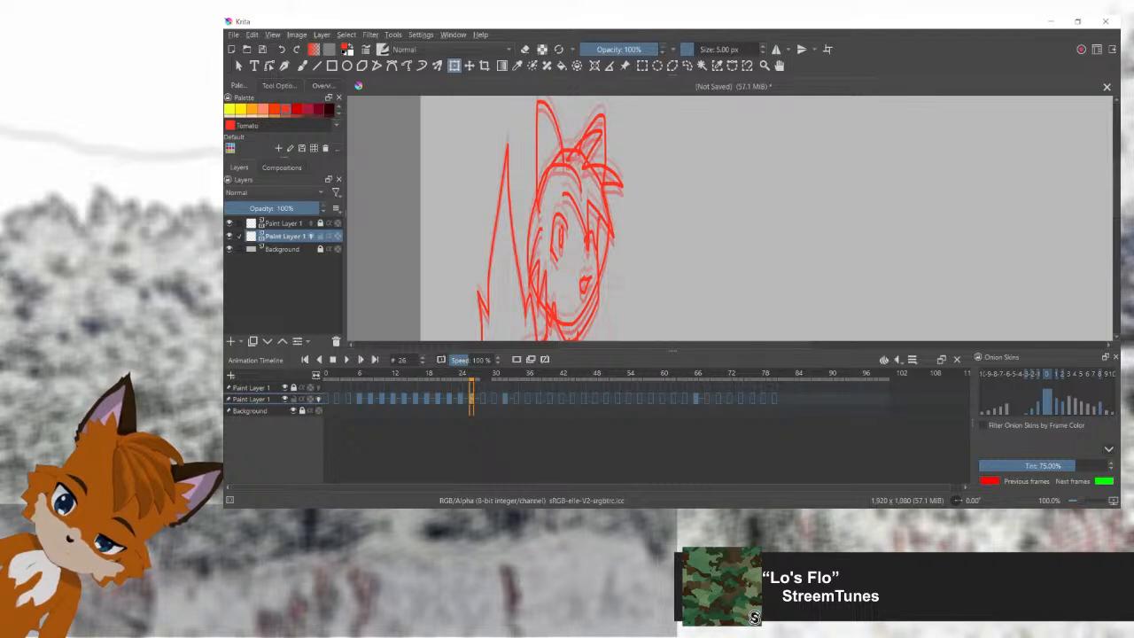
pyautogui.click(483, 398)
pyautogui.hotkey('ctrl', 'v')
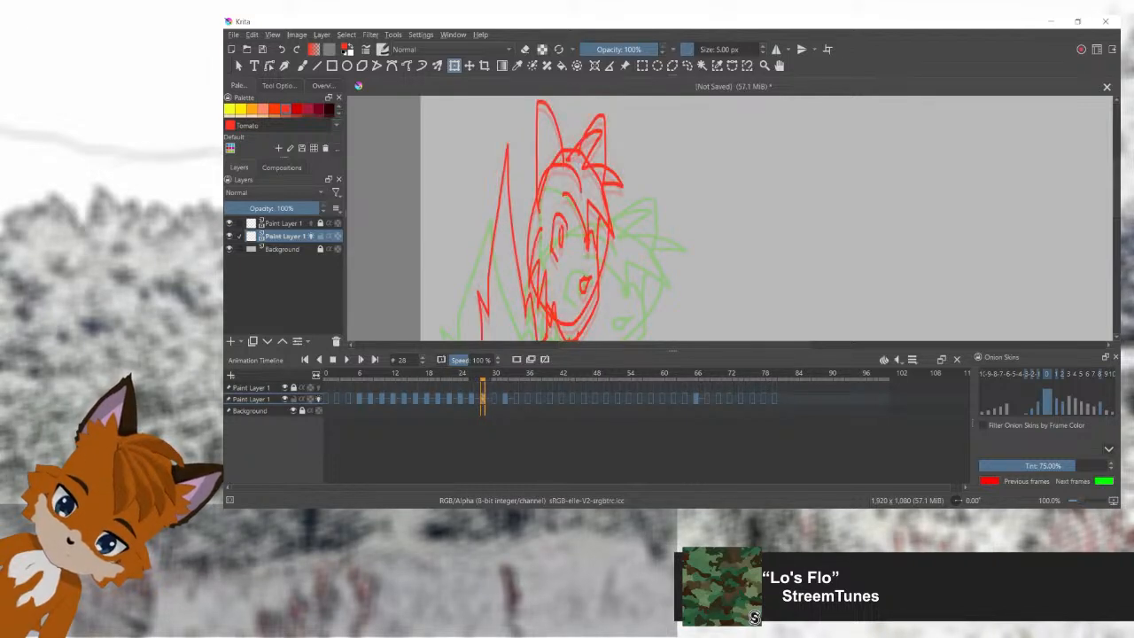
pyautogui.moveTo(558, 226)
pyautogui.mouseDown()
pyautogui.moveTo(558, 278)
pyautogui.moveTo(543, 231)
pyautogui.moveTo(587, 180)
pyautogui.mouseUp()
pyautogui.press('5')
pyautogui.scroll(-2, 573, 249)
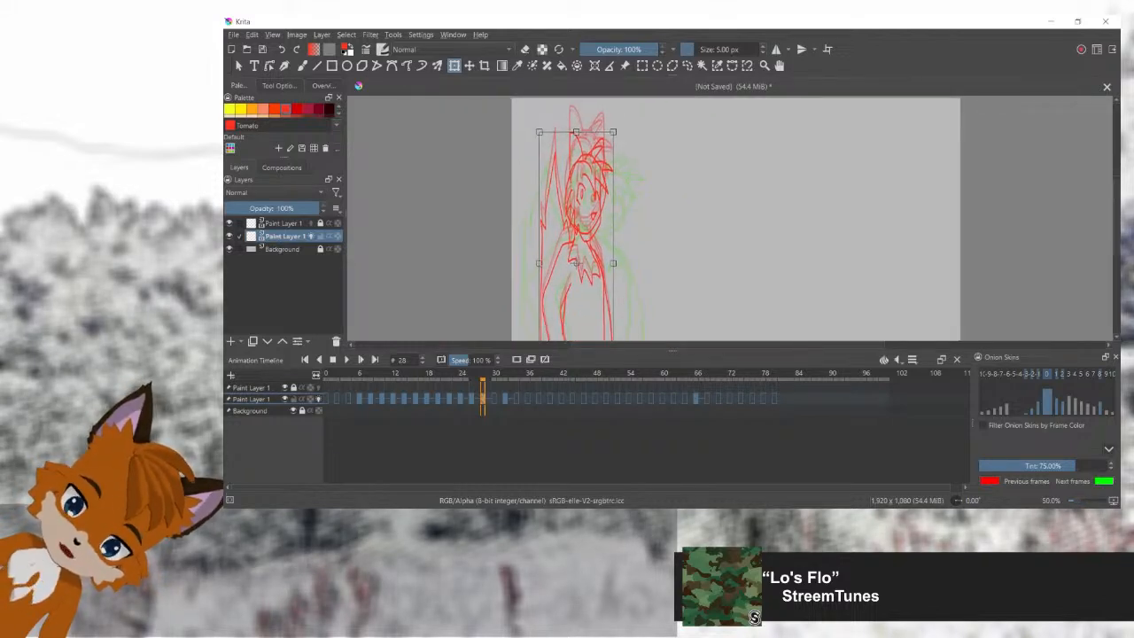
pyautogui.moveTo(613, 264); pyautogui.dragTo(634, 263)
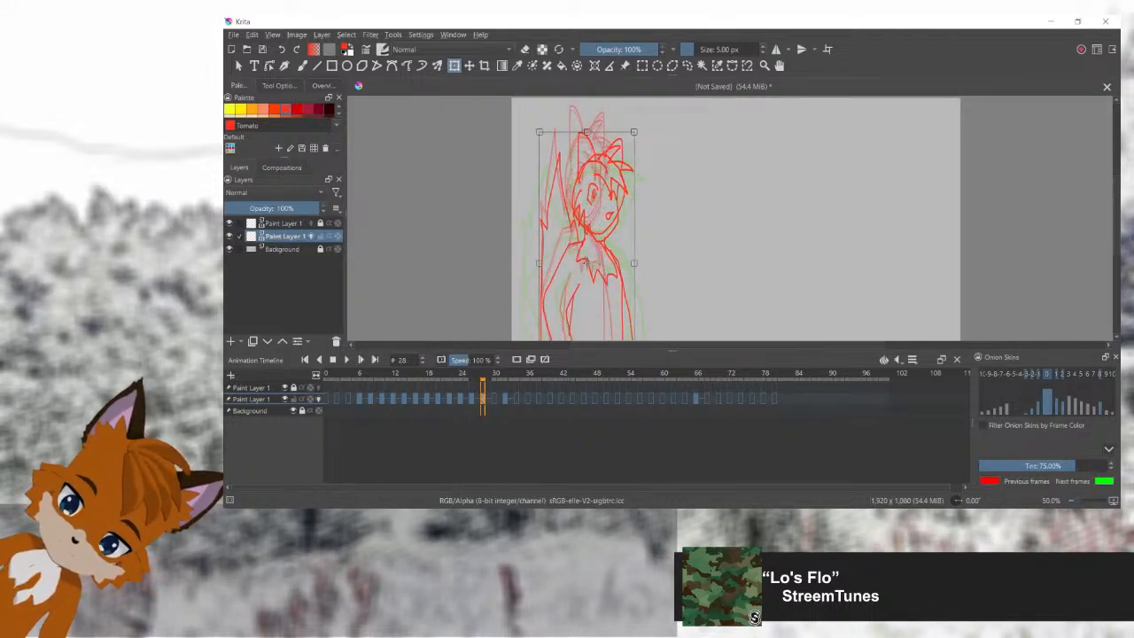
pyautogui.moveTo(538, 263); pyautogui.dragTo(525, 263)
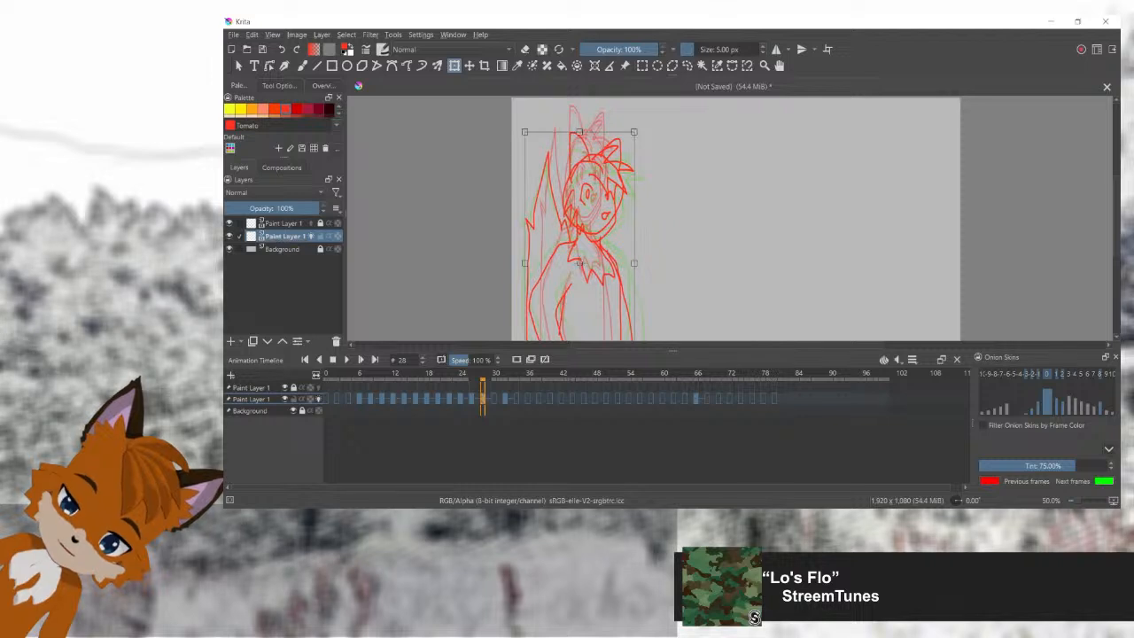
# Step: Copy the widened fox from frame 28 into frame 30
pyautogui.click(494, 398)
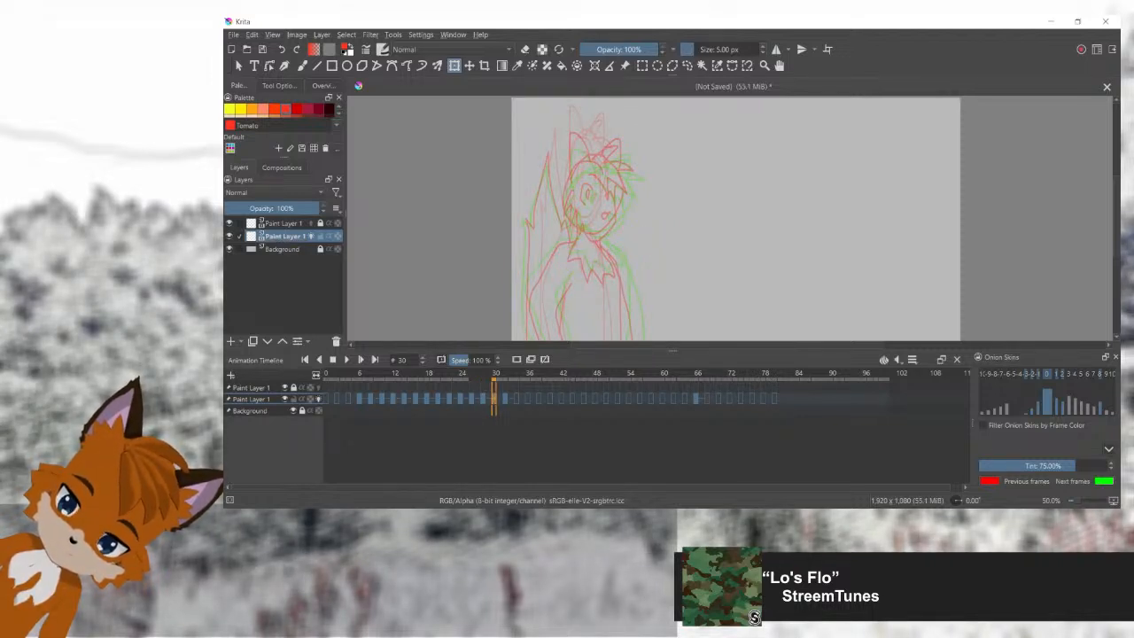
pyautogui.click(482, 399)
pyautogui.click(494, 399)
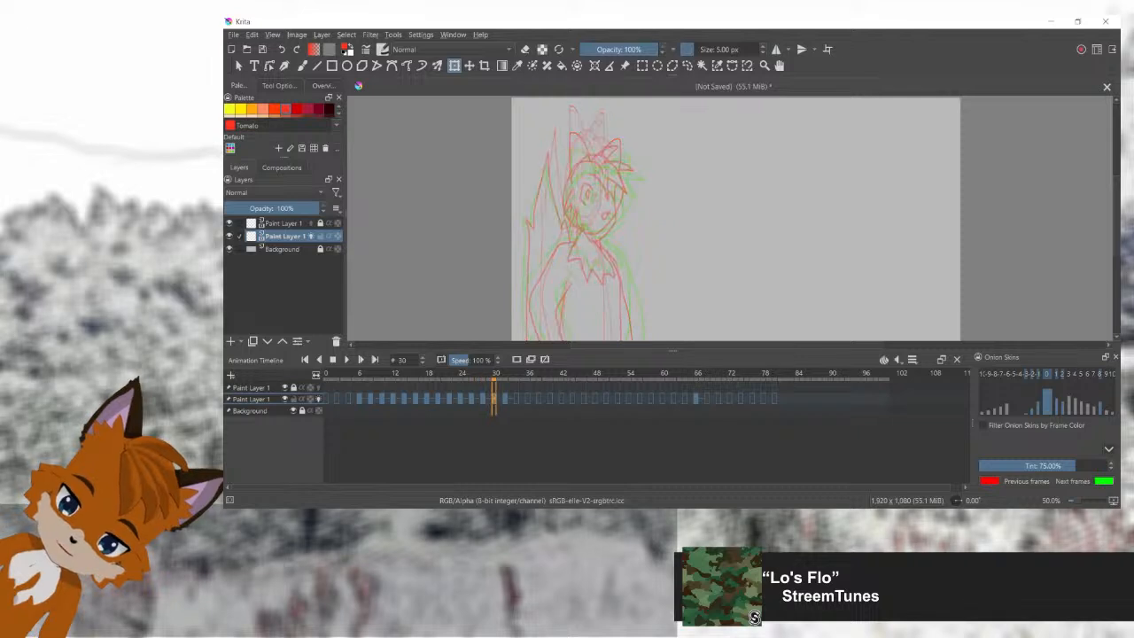
pyautogui.hotkey('ctrl', 'v')
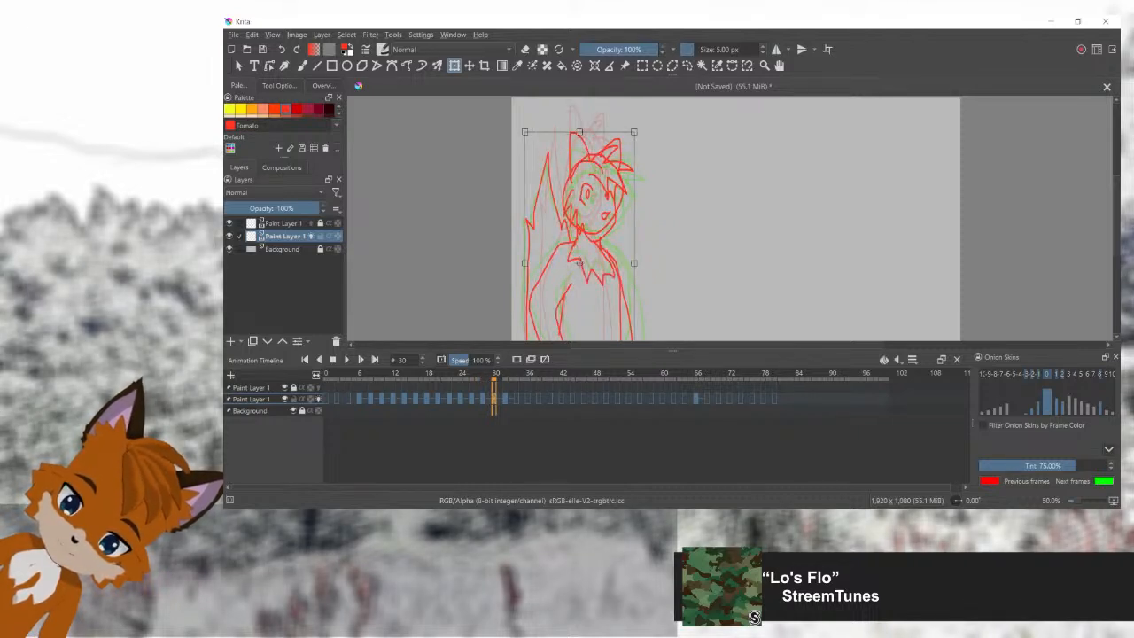
# Step: Play the animation from frame 6 to review the fox's pop-up motion
pyautogui.moveTo(495, 376)
pyautogui.mouseDown()
pyautogui.moveTo(360, 376)
pyautogui.moveTo(526, 376)
pyautogui.moveTo(347, 376)
pyautogui.moveTo(360, 376)
pyautogui.mouseUp()
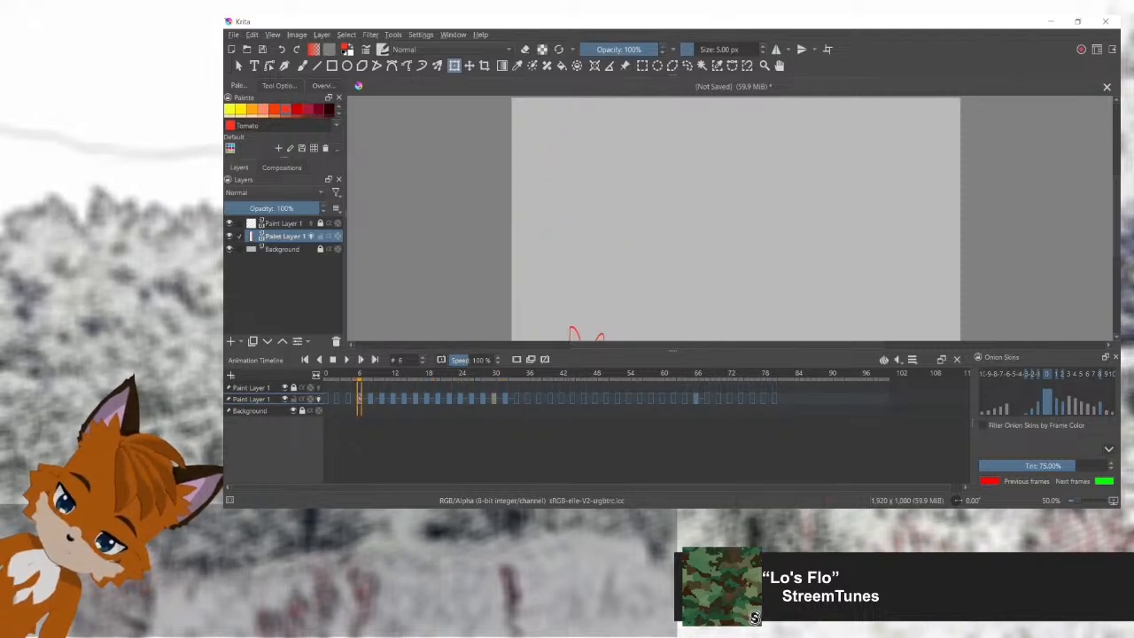
pyautogui.scroll(-1, 625, 219)
pyautogui.click(346, 360)
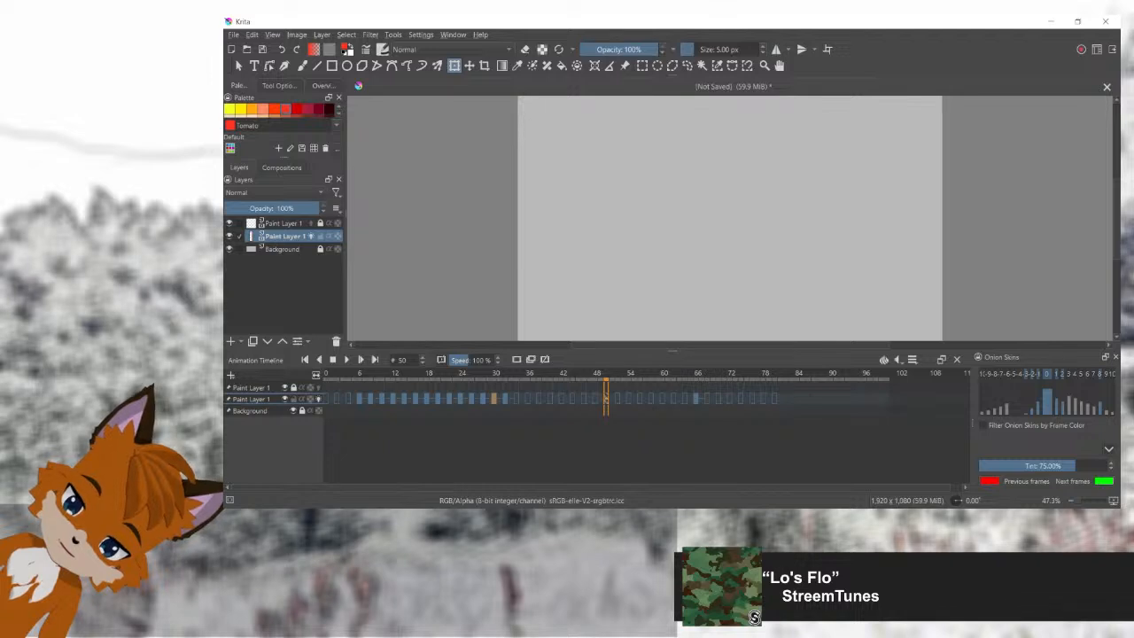
# Step: Copy the full-pose fox from frame 32 into frames 34 and 36
pyautogui.click(505, 398)
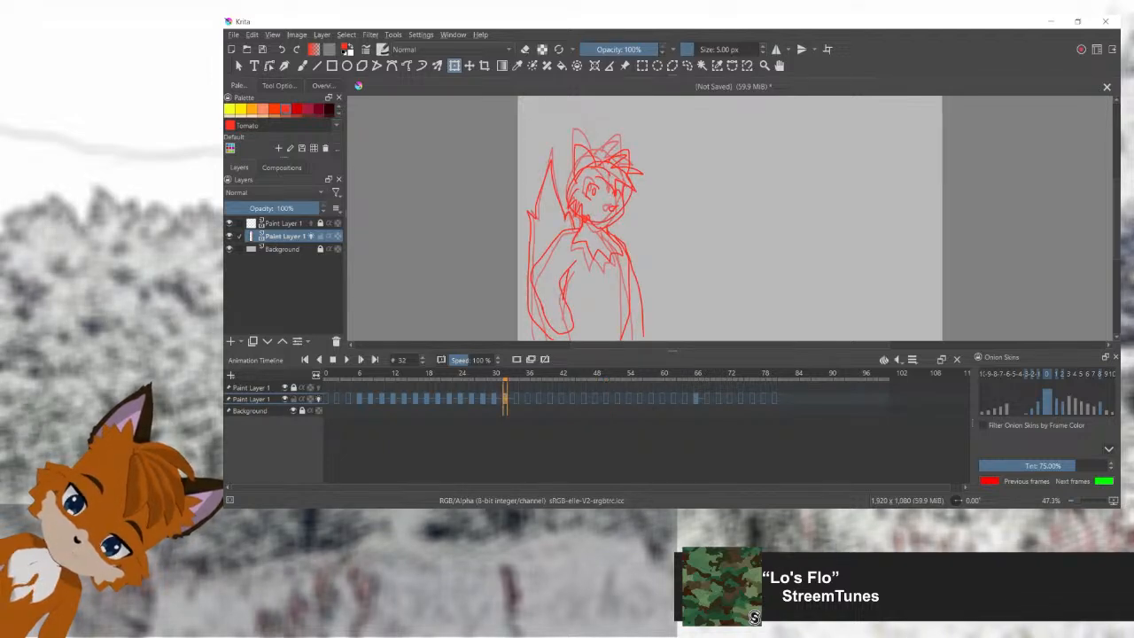
pyautogui.click(517, 399)
pyautogui.hotkey('ctrl', 'v')
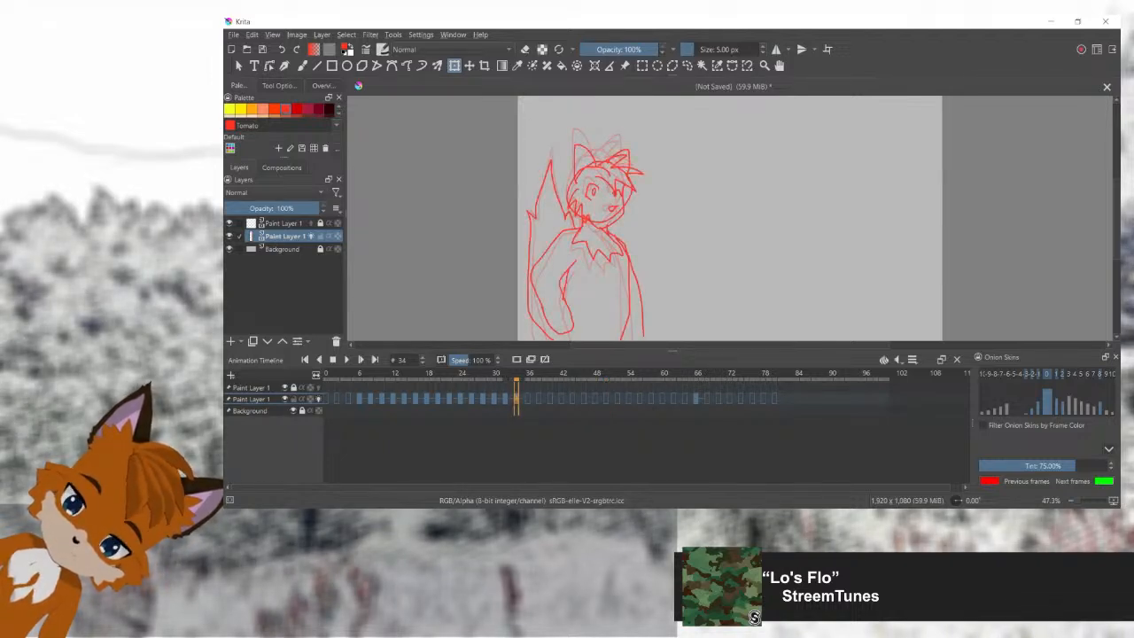
pyautogui.click(528, 398)
pyautogui.hotkey('ctrl', 'v')
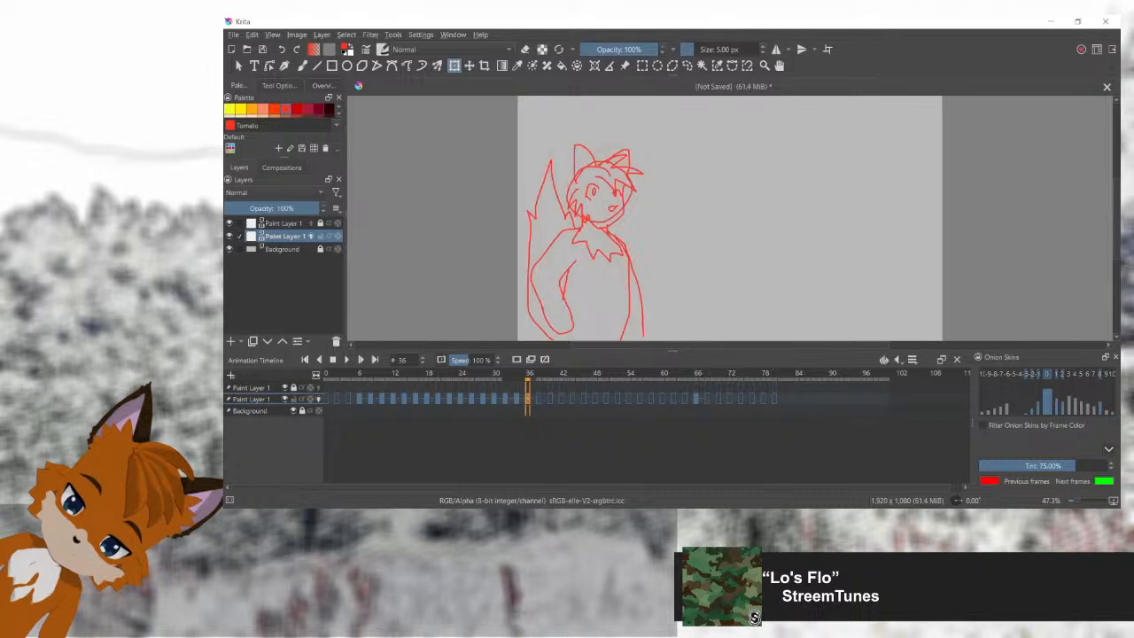
# Step: Play back frames 6 to 36, and widen and flatten the full-pose fox into a squashed overshoot of the settled pose
pyautogui.keyDown('shift'); pyautogui.click(359, 398); pyautogui.keyUp('shift')
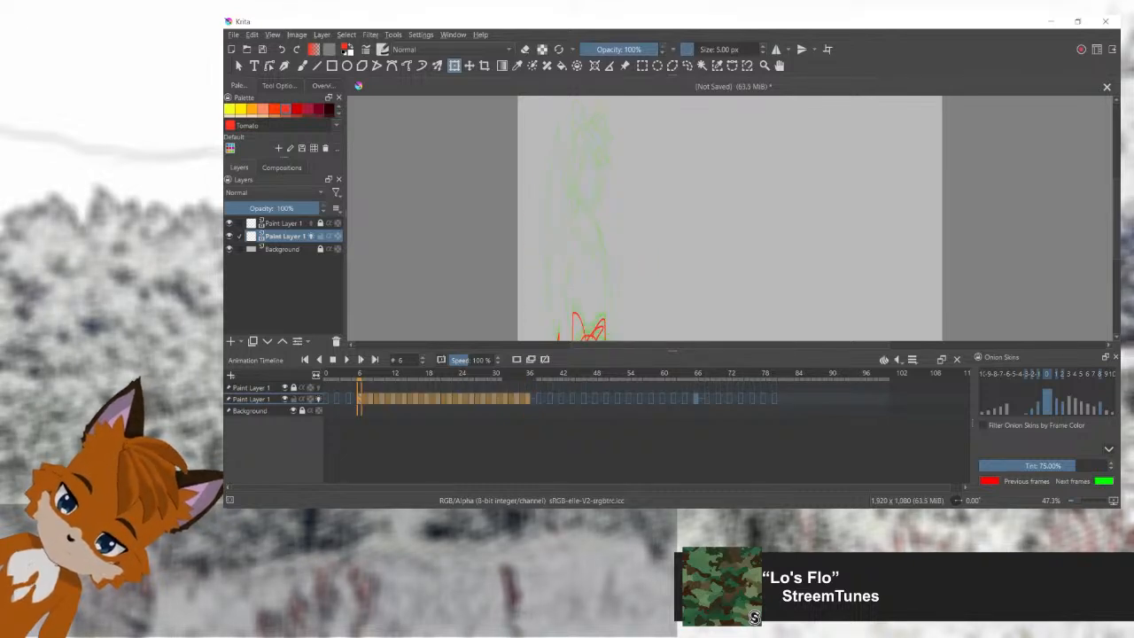
pyautogui.press('space')
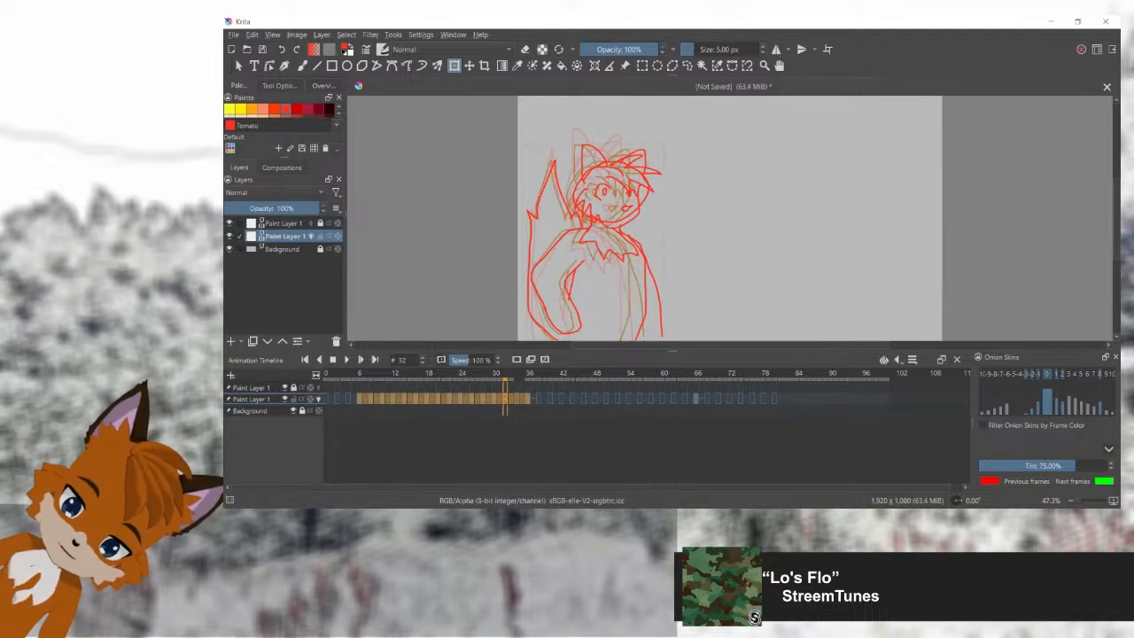
pyautogui.moveTo(526, 244); pyautogui.dragTo(518, 244)
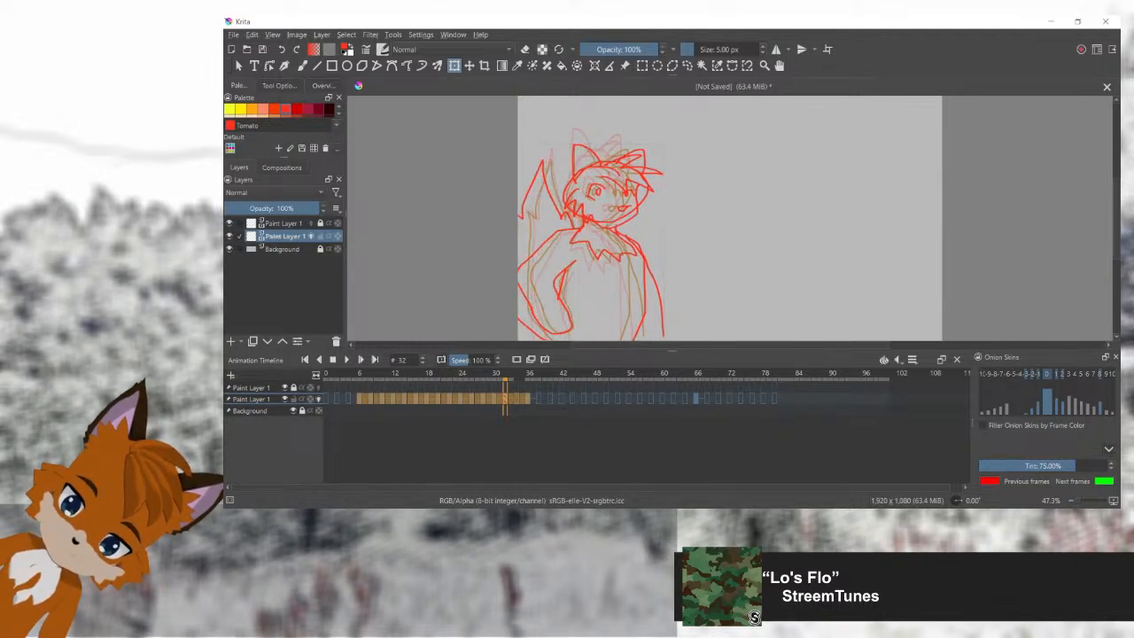
pyautogui.moveTo(587, 143); pyautogui.dragTo(587, 154)
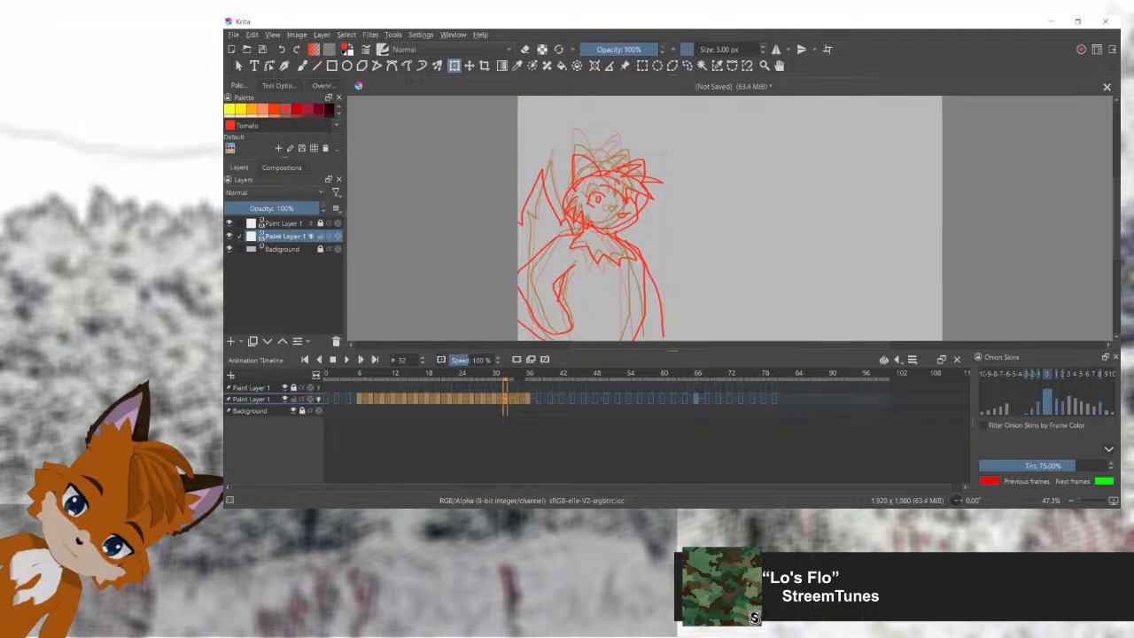
# Step: Replay the animation and step back through frames 34 and 32 to check the squashed pose against its neighbours
pyautogui.moveTo(505, 376)
pyautogui.mouseDown()
pyautogui.moveTo(382, 375)
pyautogui.moveTo(522, 376)
pyautogui.moveTo(511, 376)
pyautogui.mouseUp()
pyautogui.press('space')
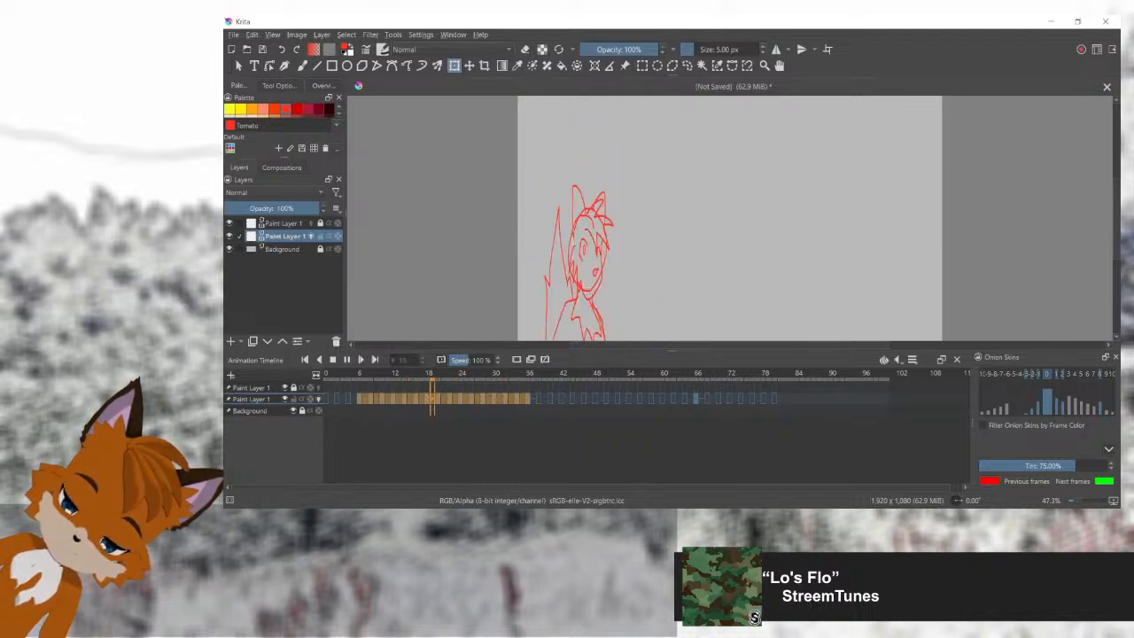
pyautogui.press('space')
pyautogui.press('Left')
pyautogui.press('Left')
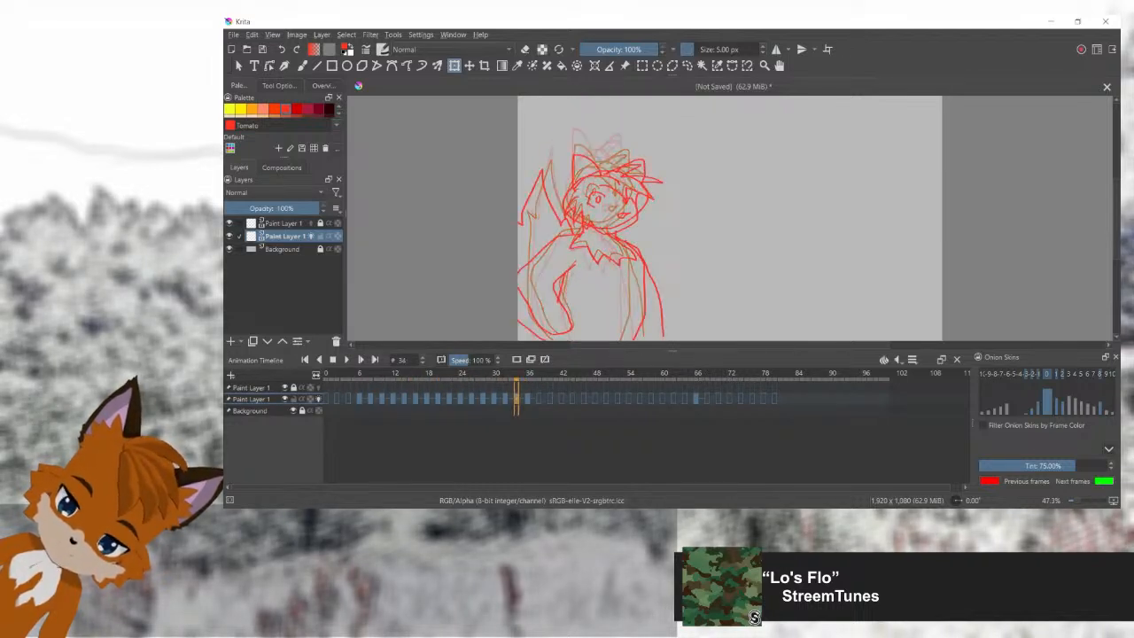
pyautogui.press('Left')
pyautogui.press('Left')
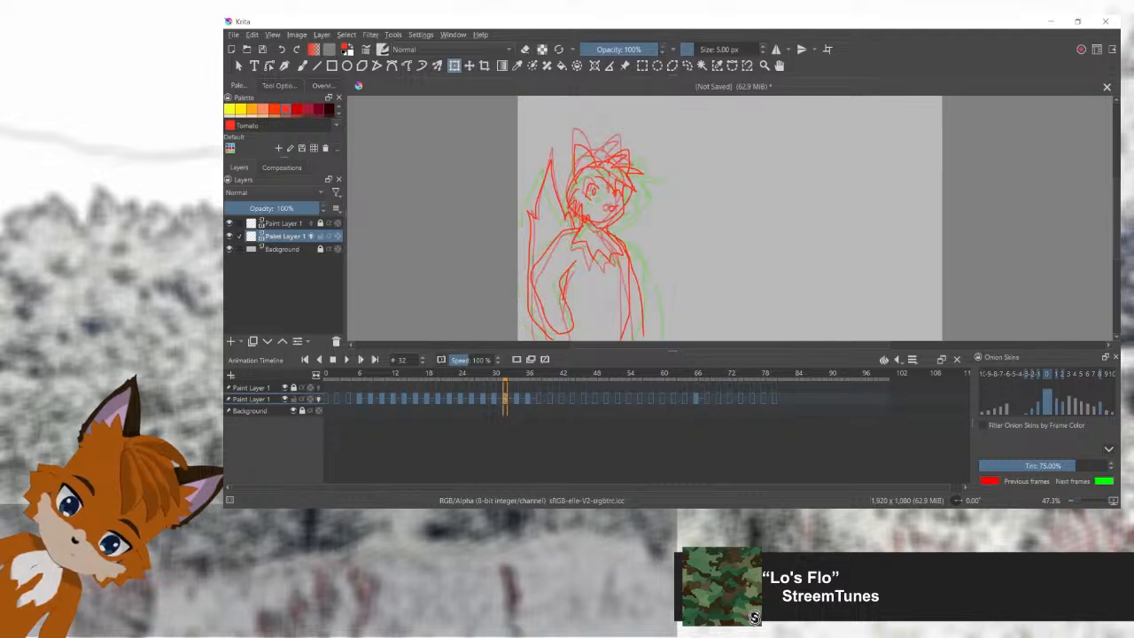
# Step: Paste the full-pose fox into frames 38, 40 and 42 to hold the settled pose
pyautogui.press('Right')
pyautogui.press('Right')
pyautogui.press('Right')
pyautogui.press('Right')
pyautogui.press('Right')
pyautogui.press('Right')
pyautogui.press('Right')
pyautogui.press('Right')
pyautogui.press('Right')
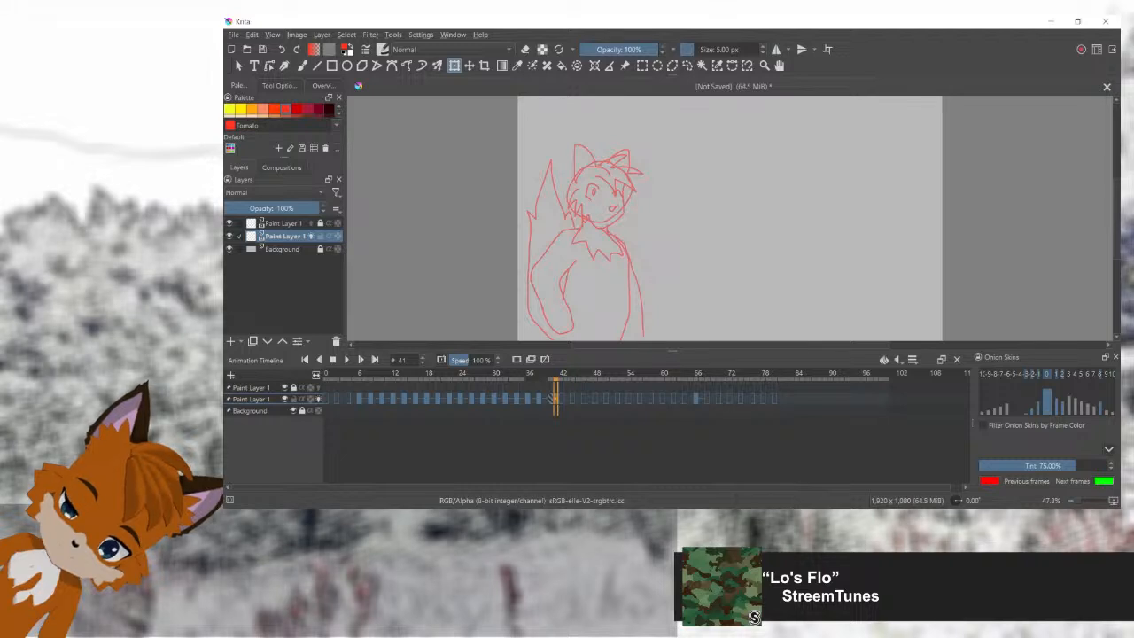
pyautogui.press('Left')
pyautogui.press('Right')
pyautogui.press('Right')
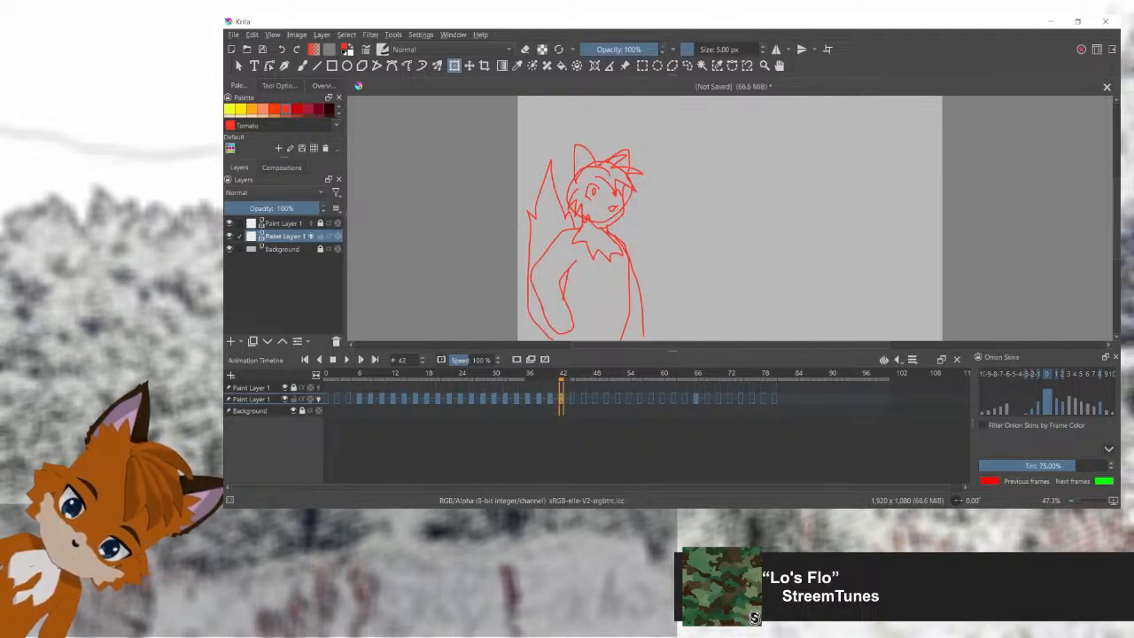
# Step: Play the animation and step back and forth between frames 38 and 44 to examine how the fox settles
pyautogui.press('space')
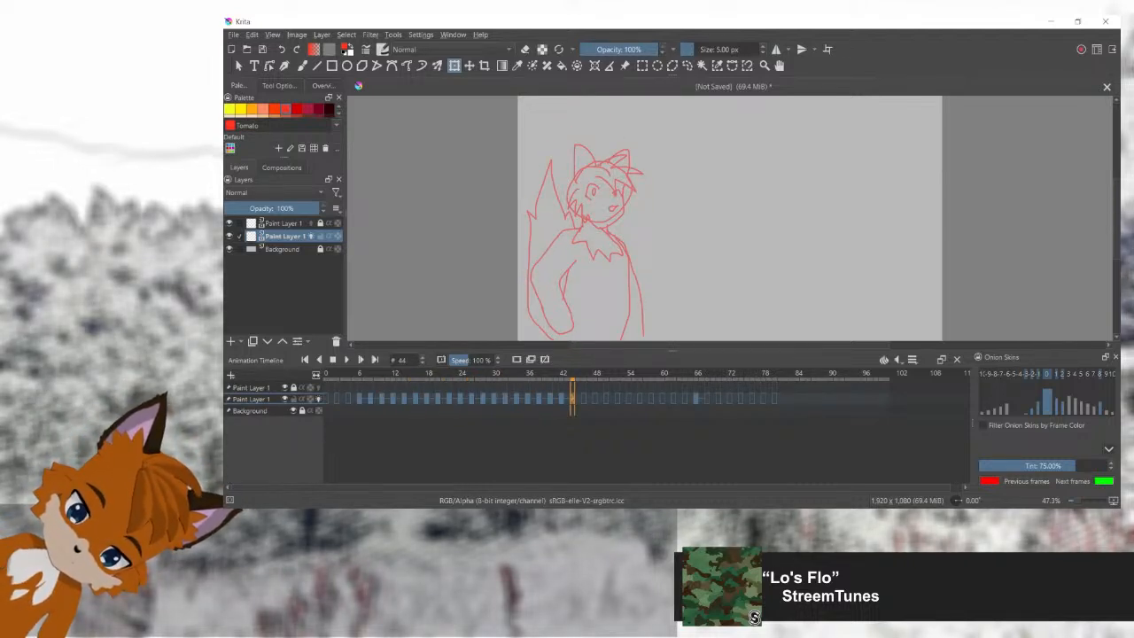
pyautogui.press('Left')
pyautogui.press('Left')
pyautogui.press('Left')
pyautogui.press('Left')
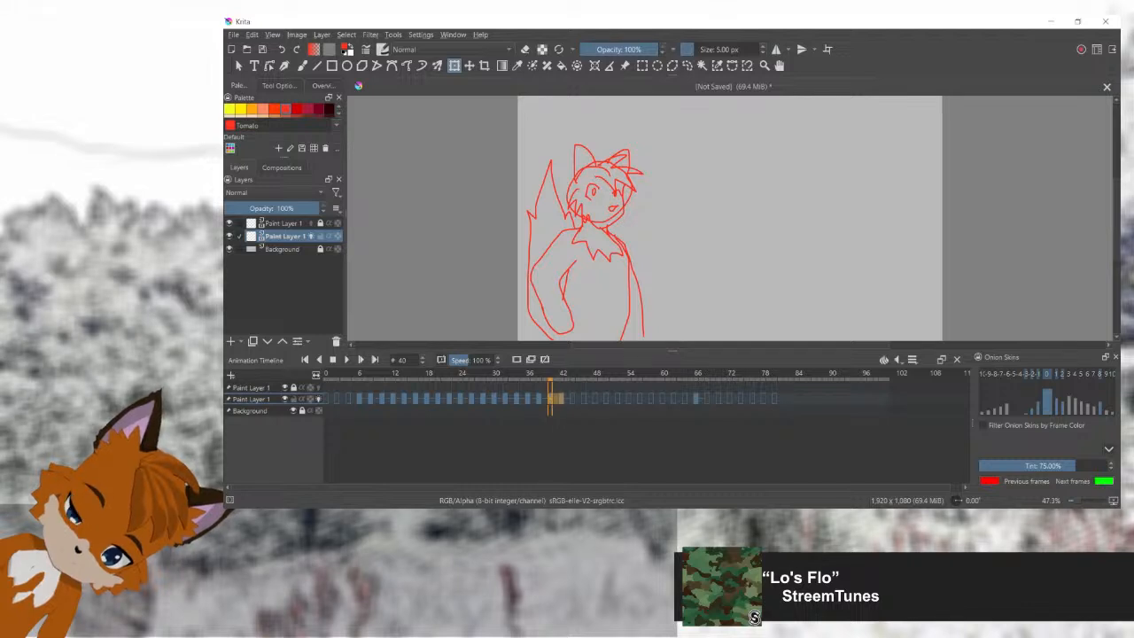
pyautogui.press('Left')
pyautogui.press('Left')
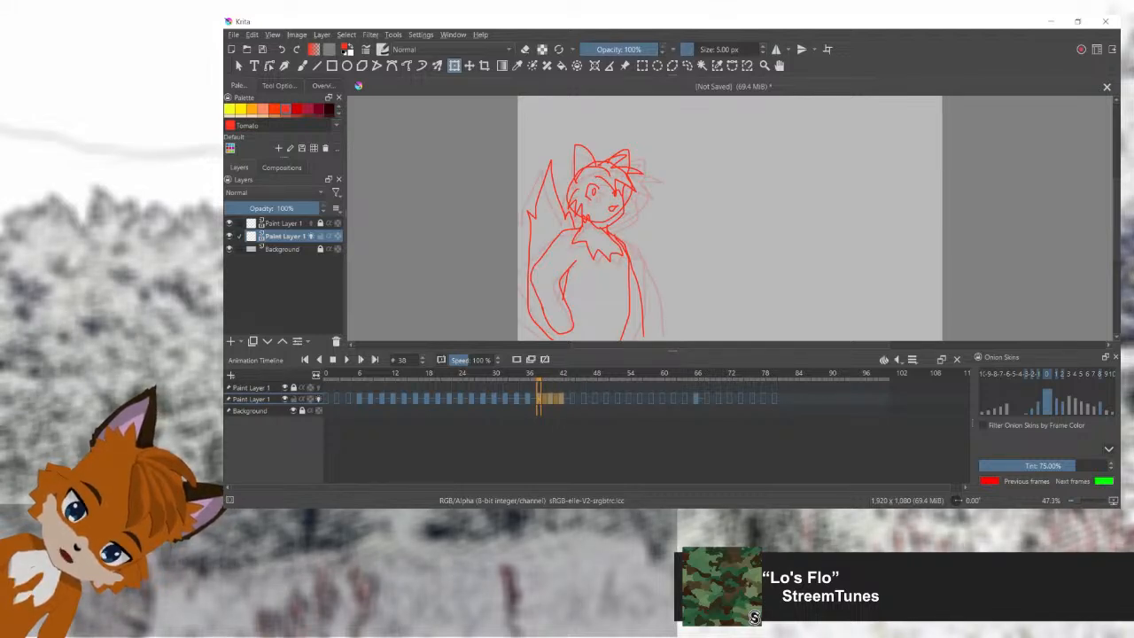
pyautogui.press('Right')
pyautogui.press('Right')
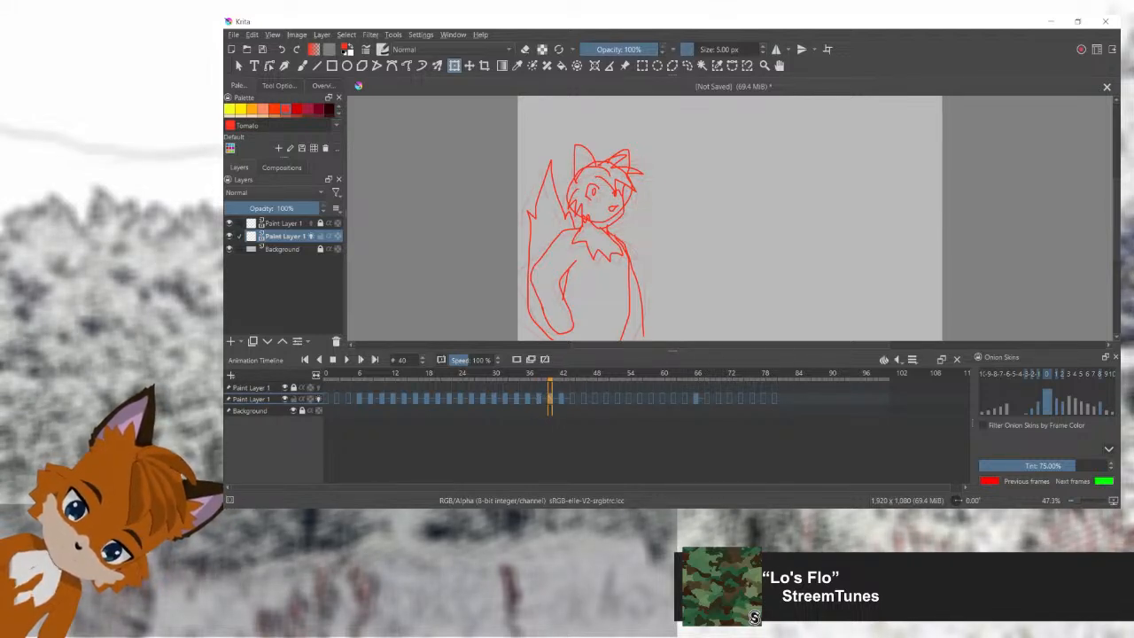
pyautogui.press('Right')
pyautogui.press('Right')
pyautogui.press('Left')
pyautogui.press('Left')
pyautogui.press('Left')
pyautogui.press('Left')
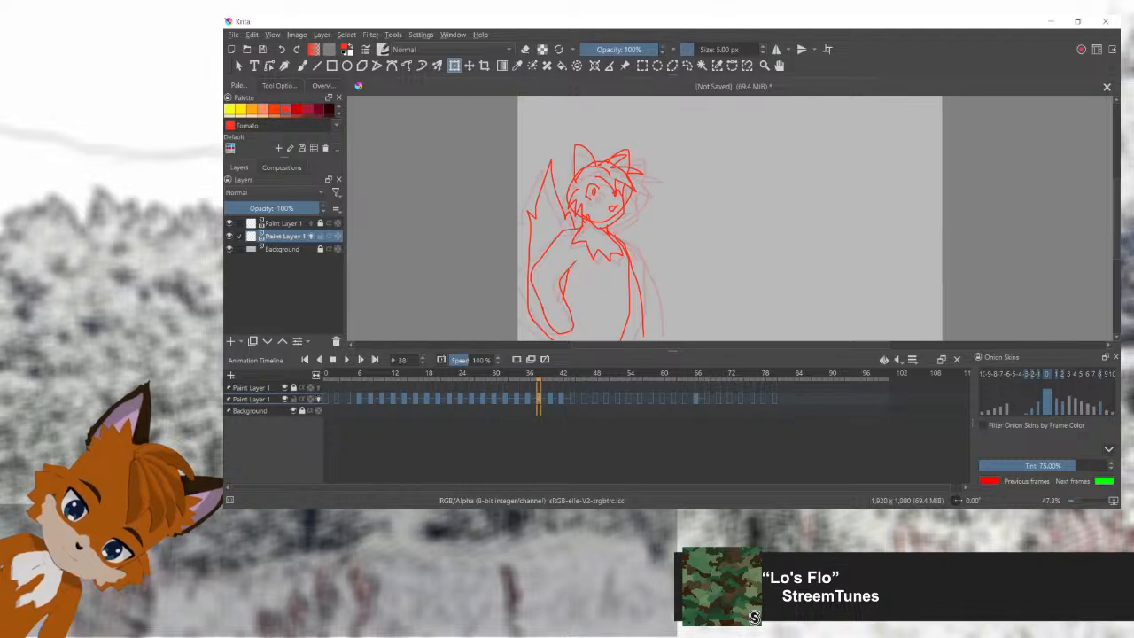
# Step: Extend the settled hold by pasting the full-pose fox into every second frame from 44 to 54
pyautogui.press('Right')
pyautogui.press('Right')
pyautogui.press('Right')
pyautogui.press('Right')
pyautogui.press('Right')
pyautogui.press('Right')
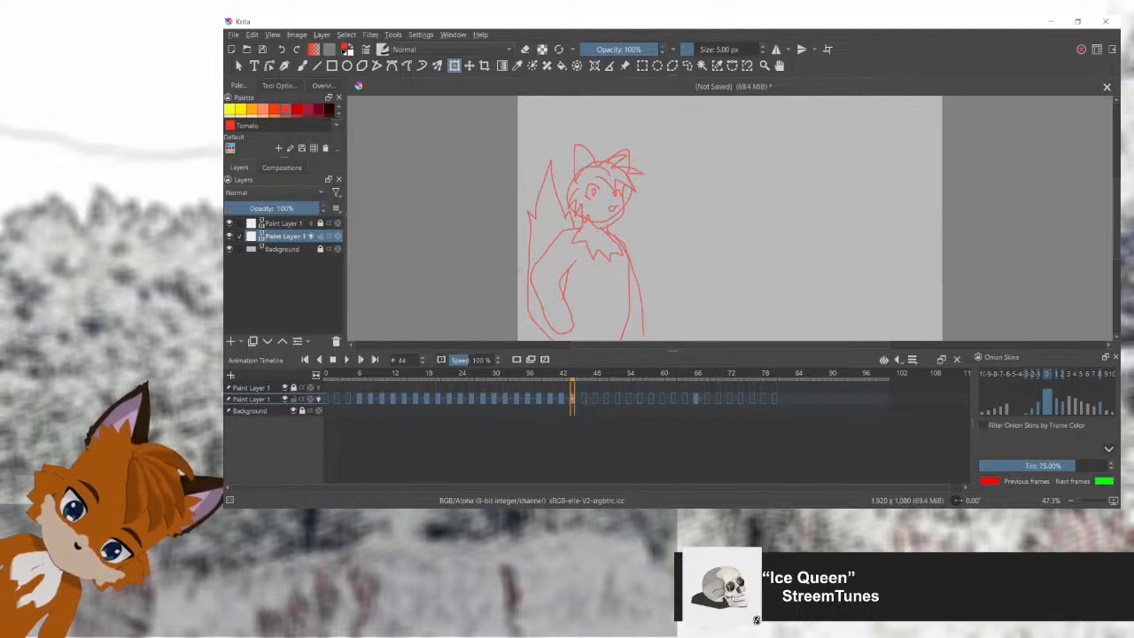
pyautogui.press('Right')
pyautogui.press('Right')
pyautogui.press('Right')
pyautogui.press('Right')
pyautogui.press('Right')
pyautogui.press('Right')
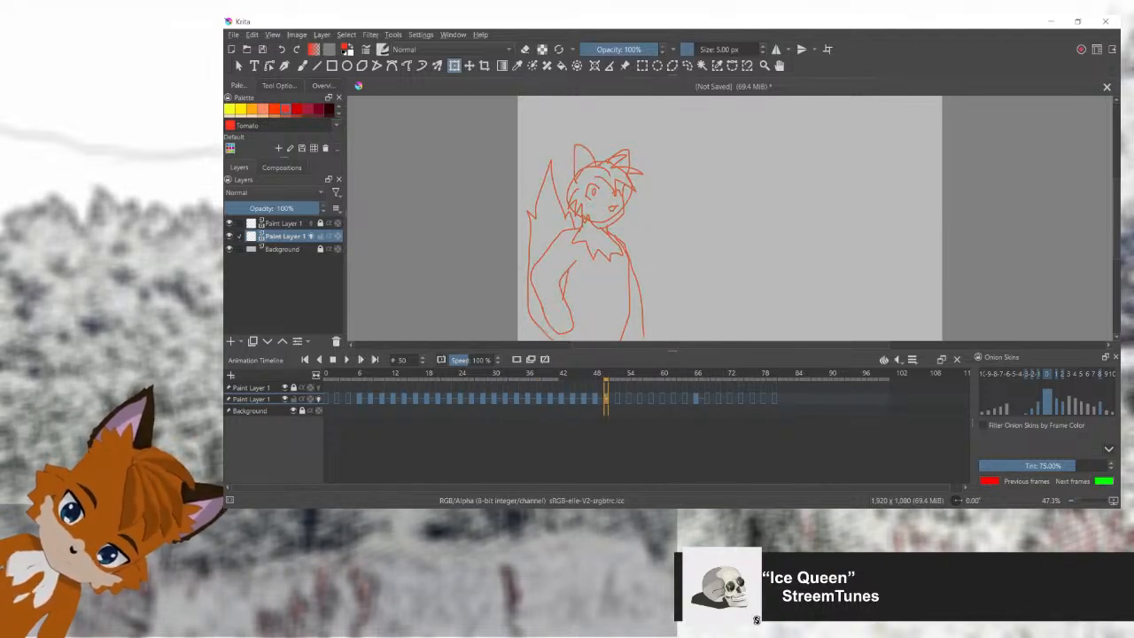
pyautogui.press('Right')
pyautogui.press('Right')
pyautogui.press('Right')
pyautogui.press('Right')
pyautogui.press('Right')
pyautogui.press('Right')
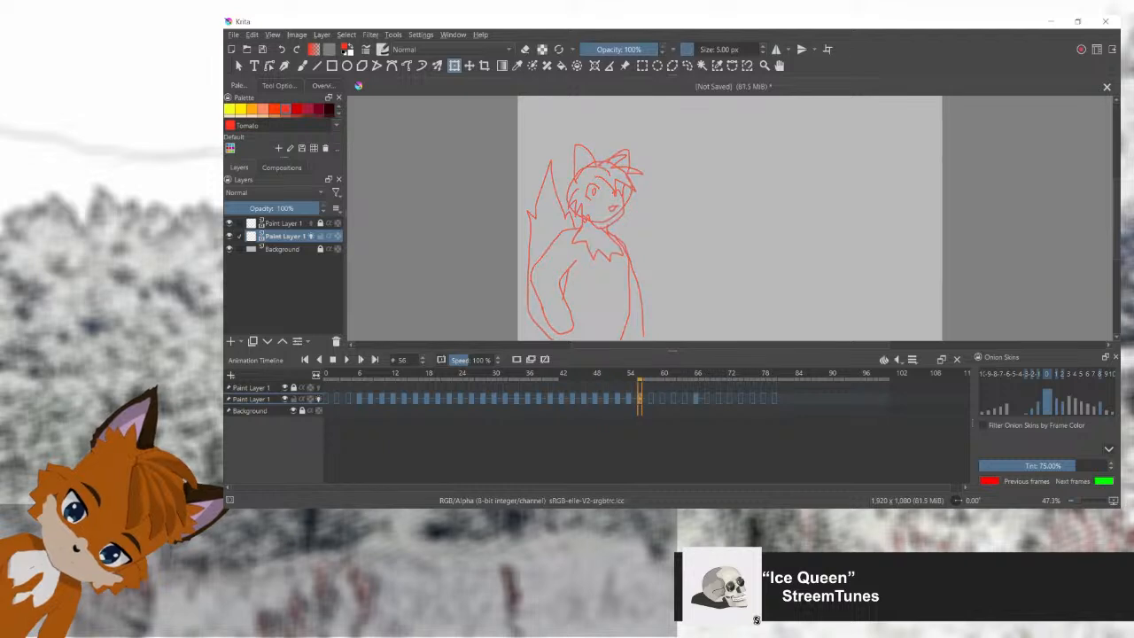
# Step: Fill every second frame from 56 to 64 with the full-pose fox, and compare frame 64 with frame 66
pyautogui.moveTo(640, 376)
pyautogui.mouseDown()
pyautogui.moveTo(361, 375)
pyautogui.moveTo(699, 376)
pyautogui.moveTo(673, 376)
pyautogui.mouseUp()
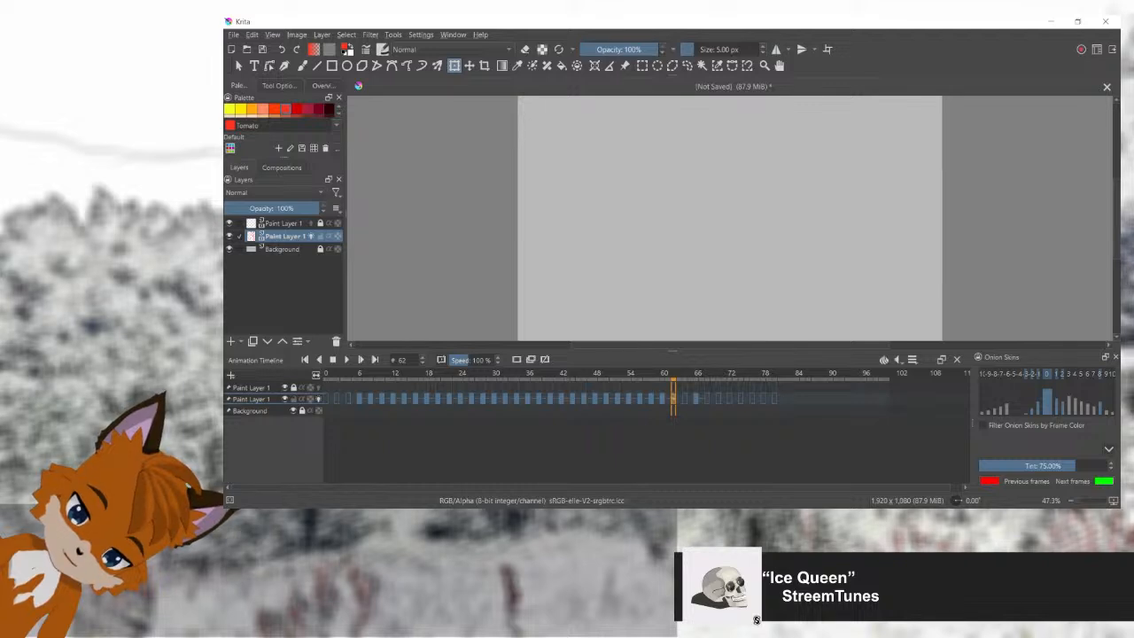
pyautogui.moveTo(680, 375)
pyautogui.mouseDown()
pyautogui.moveTo(427, 376)
pyautogui.moveTo(696, 376)
pyautogui.mouseUp()
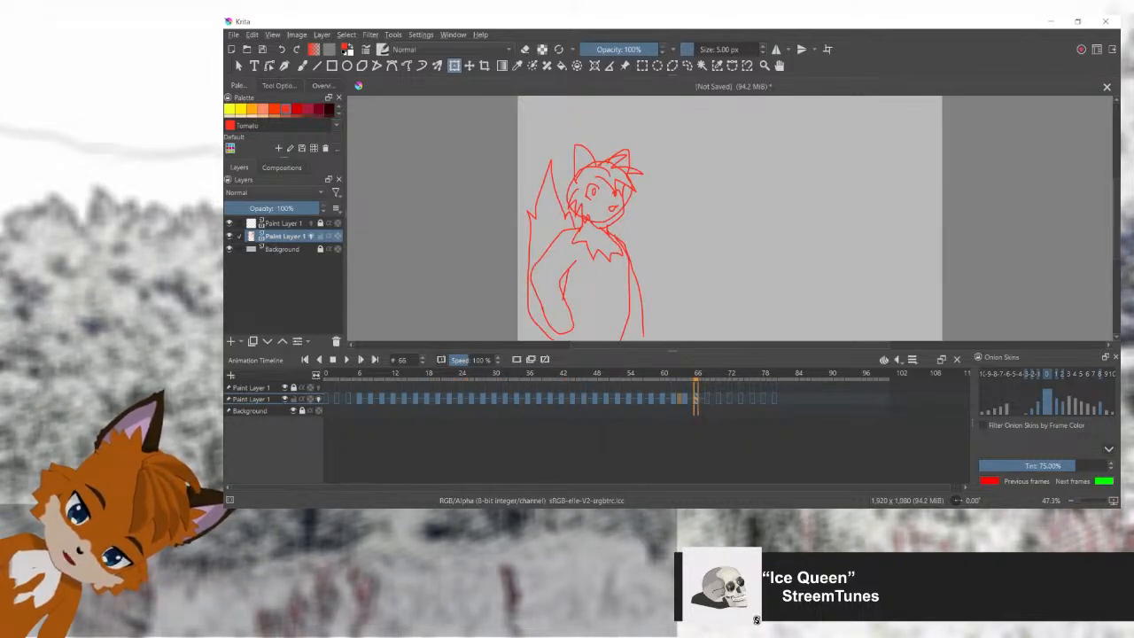
pyautogui.click(684, 399)
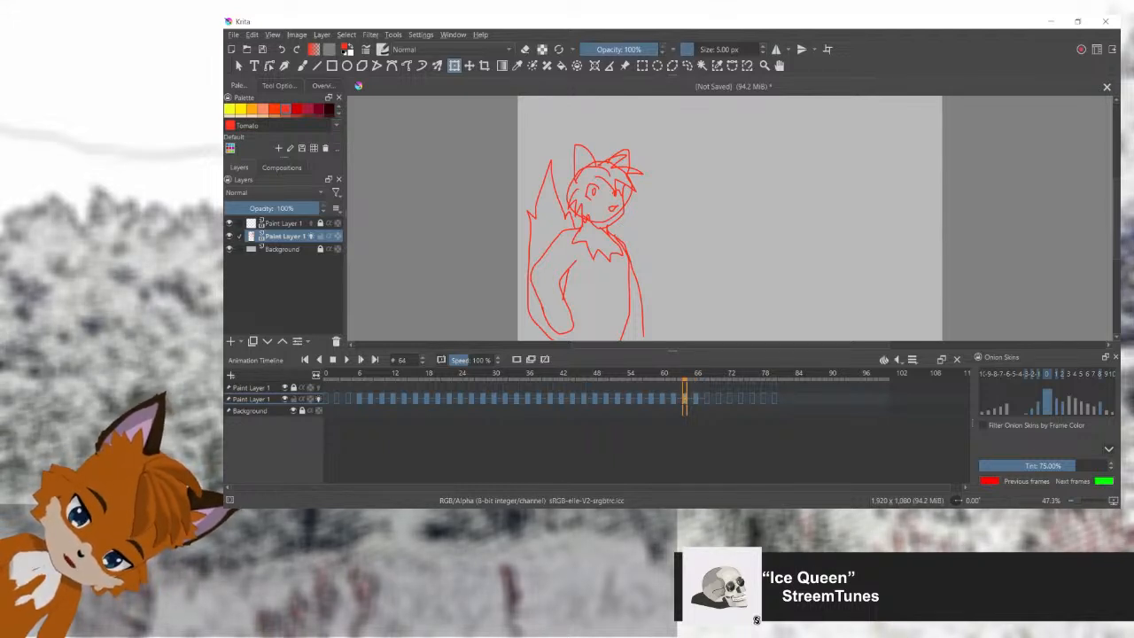
pyautogui.click(696, 399)
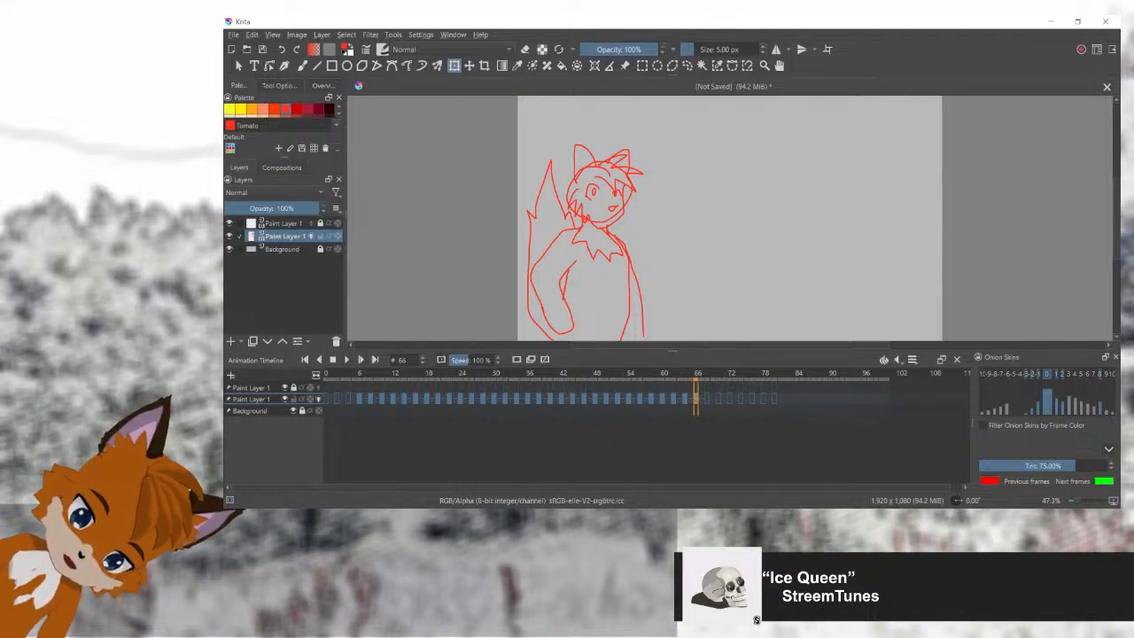
pyautogui.moveTo(696, 399)
pyautogui.mouseDown()
pyautogui.moveTo(437, 399)
pyautogui.moveTo(706, 398)
pyautogui.moveTo(695, 399)
pyautogui.mouseUp()
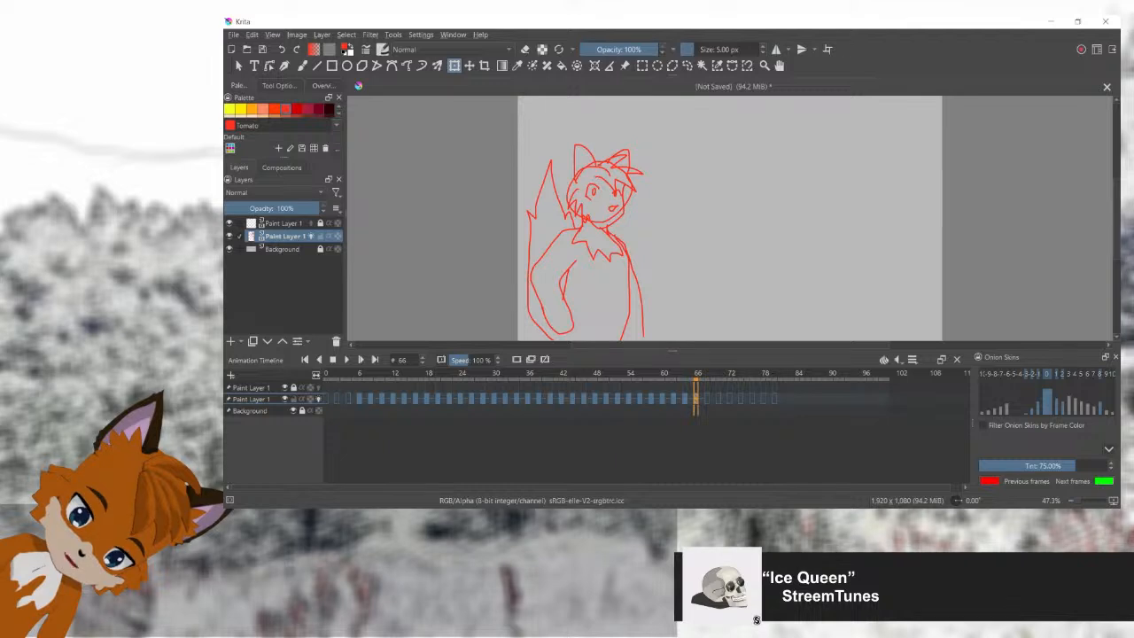
# Step: Paste the full-pose fox into frame 68 and erase its eyes and nose
pyautogui.click(706, 399)
pyautogui.hotkey('ctrl', 'v')
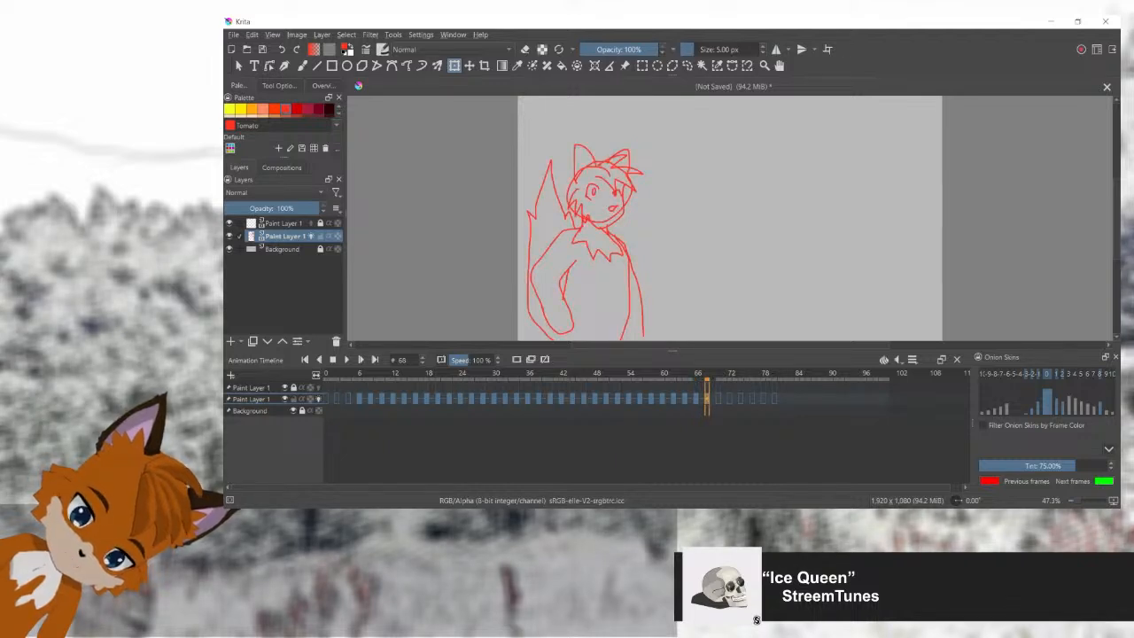
pyautogui.scroll(2, 626, 191)
pyautogui.click(687, 66)
pyautogui.moveTo(621, 204)
pyautogui.mouseDown()
pyautogui.moveTo(689, 201)
pyautogui.moveTo(622, 152)
pyautogui.moveTo(594, 205)
pyautogui.mouseUp()
pyautogui.scroll(2, 673, 181)
pyautogui.moveTo(671, 253)
pyautogui.mouseDown()
pyautogui.moveTo(699, 234)
pyautogui.moveTo(699, 184)
pyautogui.moveTo(678, 194)
pyautogui.moveTo(654, 182)
pyautogui.mouseUp()
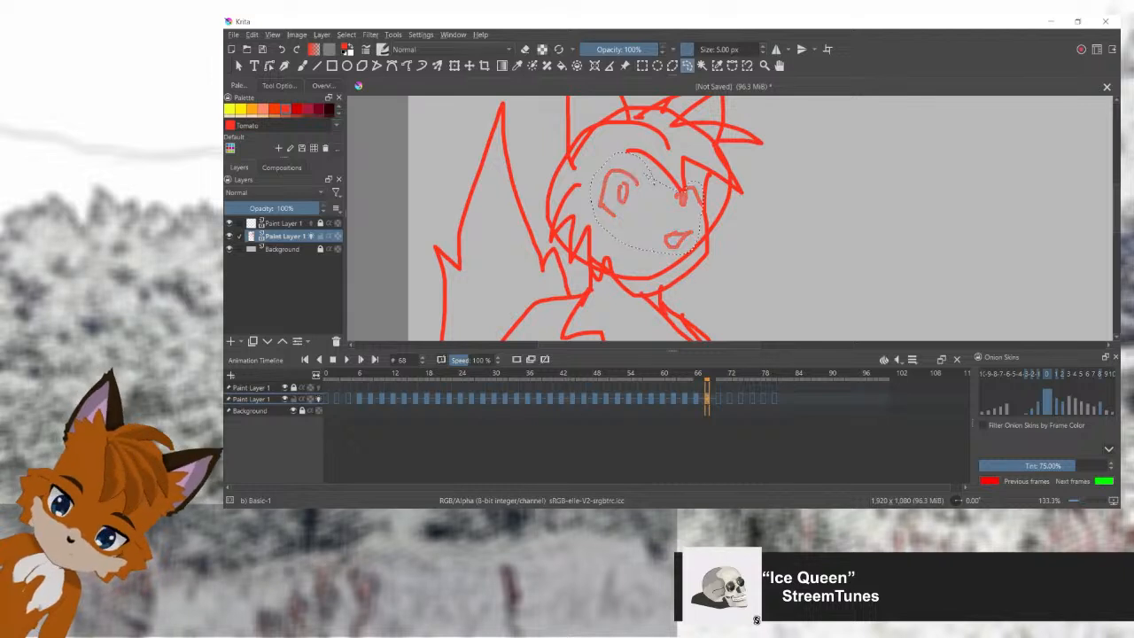
pyautogui.press('b')
pyautogui.hotkey('ctrl', 'shift', 'a')
# Step: Draw new eyes glancing to the right and a pointed snout extending past the old face outline on frame 68
pyautogui.moveTo(660, 191)
pyautogui.mouseDown()
pyautogui.moveTo(634, 198)
pyautogui.moveTo(627, 216)
pyautogui.mouseUp()
pyautogui.moveTo(693, 197); pyautogui.dragTo(704, 203)
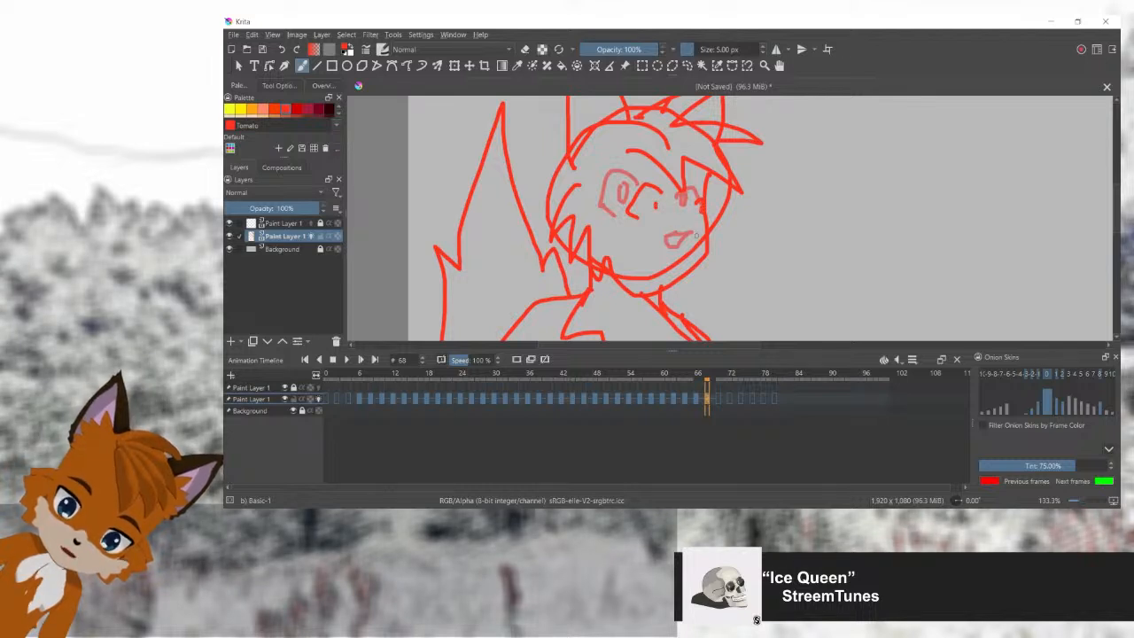
pyautogui.moveTo(705, 232)
pyautogui.mouseDown()
pyautogui.moveTo(738, 241)
pyautogui.moveTo(699, 281)
pyautogui.moveTo(634, 294)
pyautogui.mouseUp()
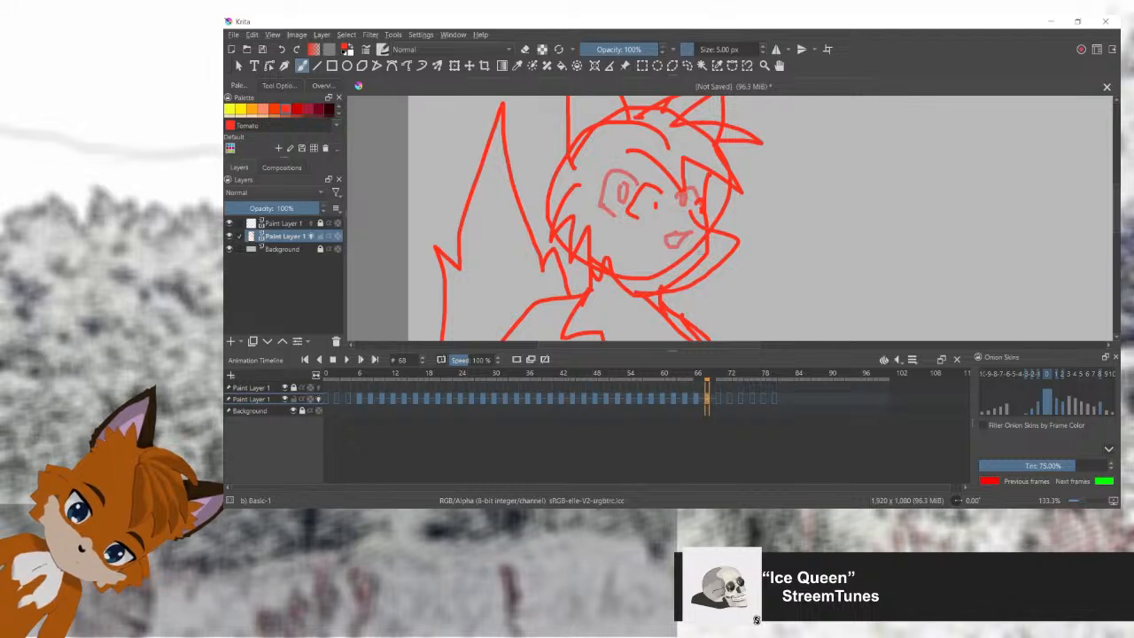
# Step: Erase the old jaw line inside the new snout and draw a small open mouth on frame 68
pyautogui.press('l')
pyautogui.moveTo(705, 233)
pyautogui.mouseDown()
pyautogui.moveTo(653, 268)
pyautogui.moveTo(658, 281)
pyautogui.moveTo(706, 268)
pyautogui.moveTo(708, 233)
pyautogui.mouseUp()
pyautogui.press('Delete')
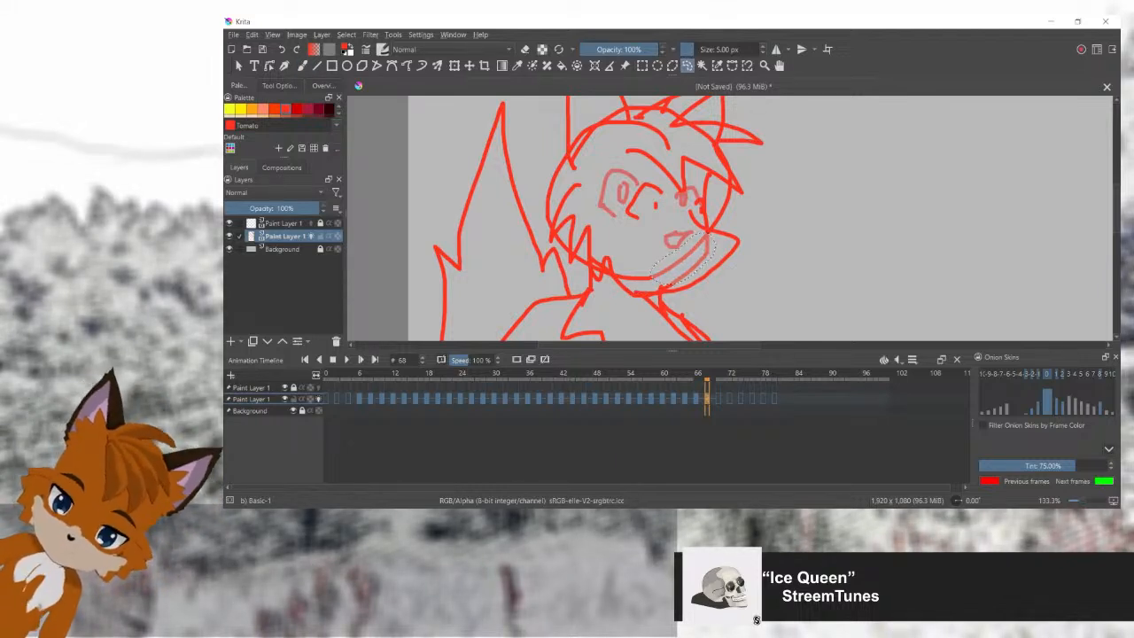
pyautogui.press('b')
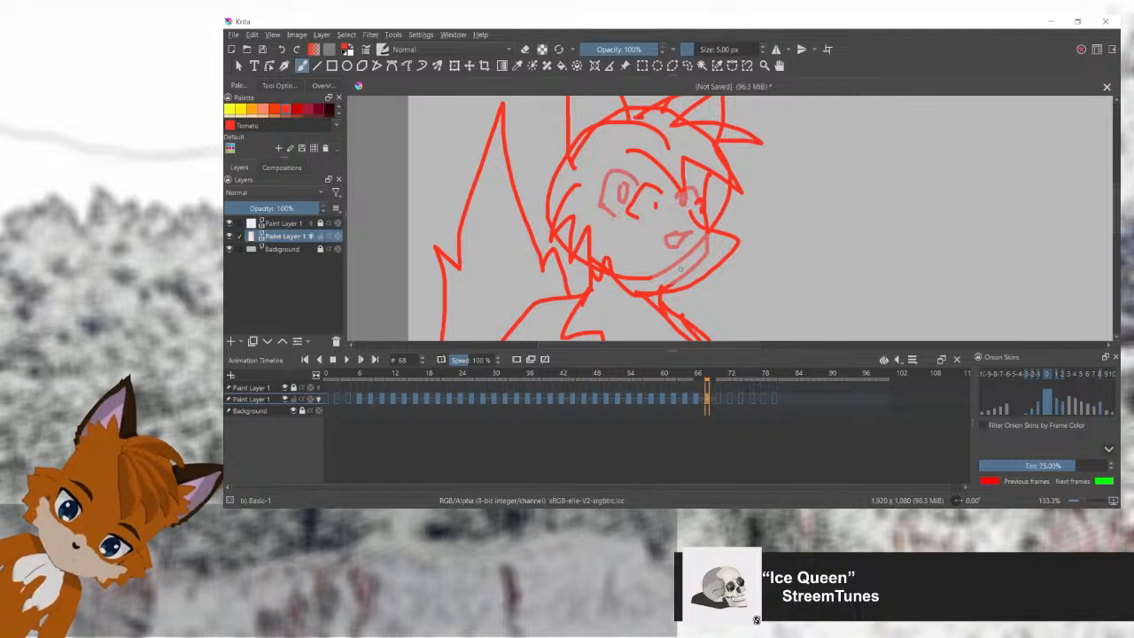
pyautogui.moveTo(683, 259)
pyautogui.mouseDown()
pyautogui.moveTo(645, 275)
pyautogui.moveTo(671, 269)
pyautogui.mouseUp()
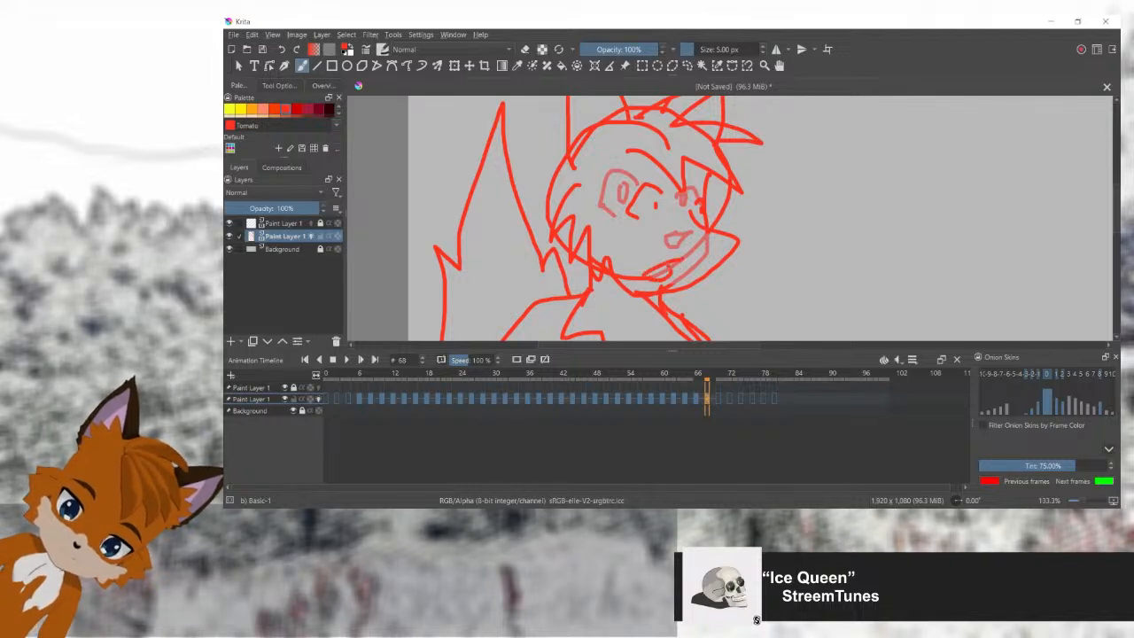
pyautogui.scroll(-4, 690, 244)
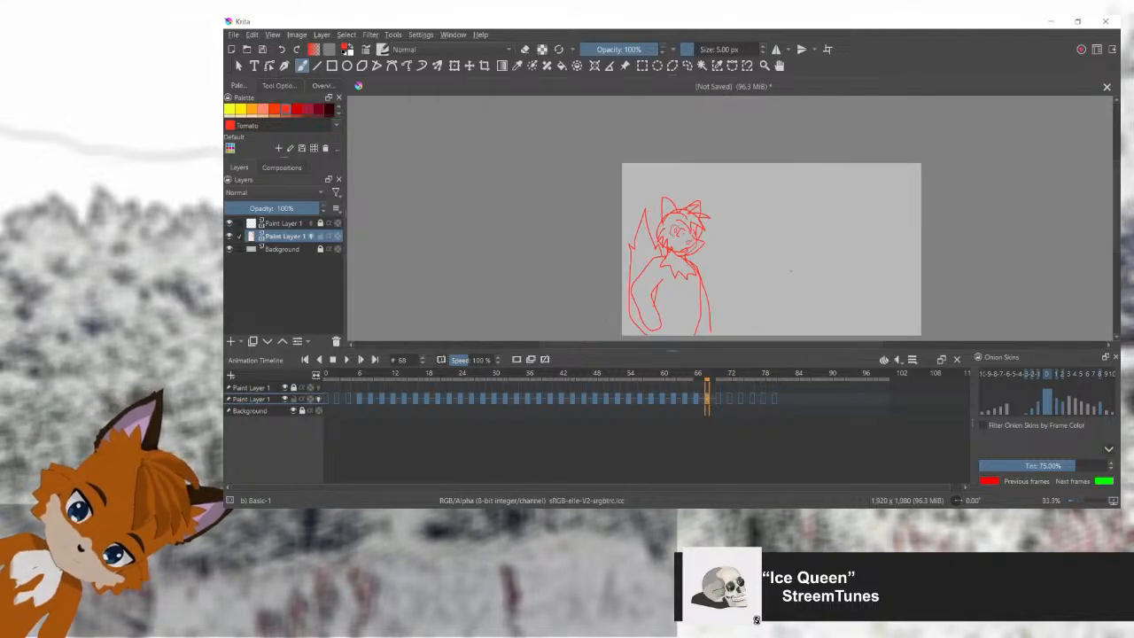
# Step: Sketch a tilted rectangular sign with a curved two-line post on the right half of the canvas in frame 68
pyautogui.moveTo(807, 287); pyautogui.dragTo(733, 248)
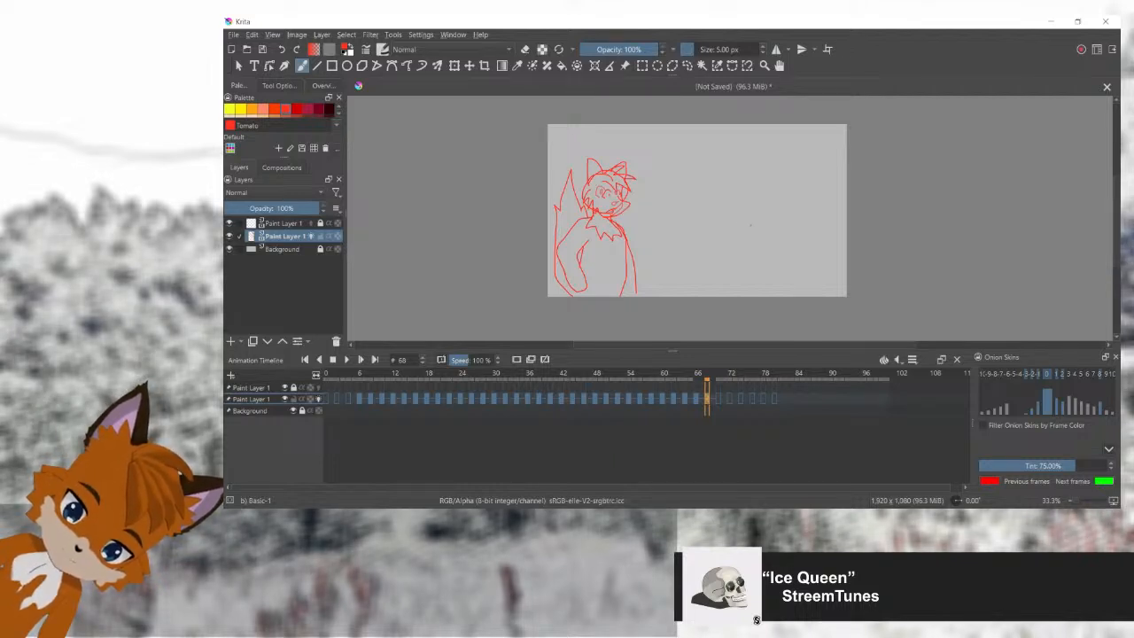
pyautogui.moveTo(735, 254)
pyautogui.mouseDown()
pyautogui.moveTo(767, 260)
pyautogui.moveTo(779, 229)
pyautogui.moveTo(747, 223)
pyautogui.mouseUp()
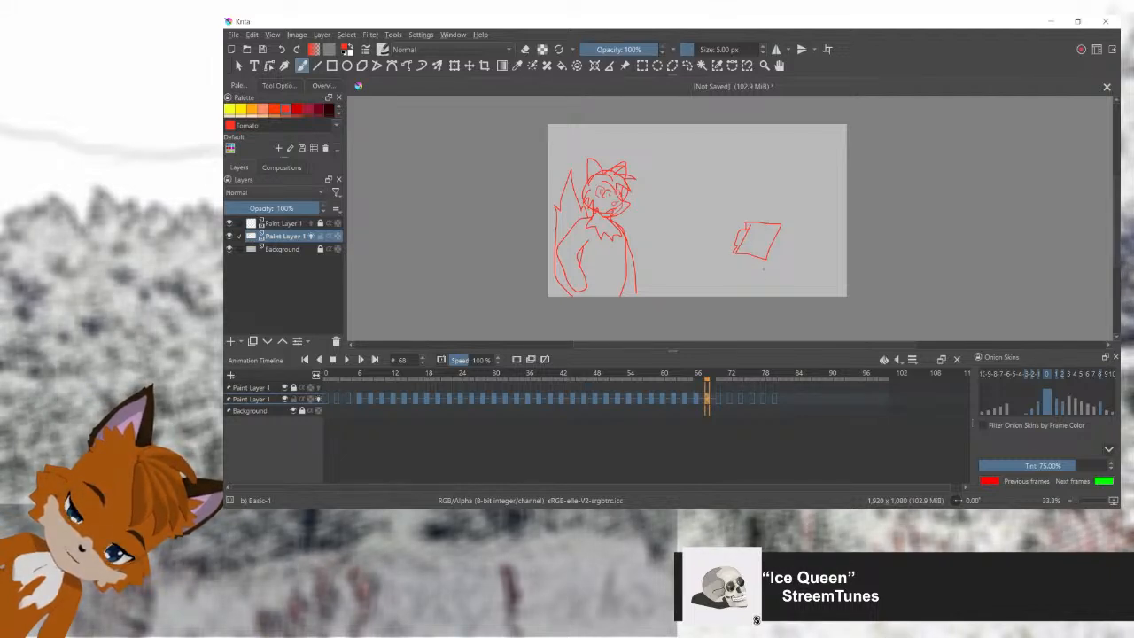
pyautogui.moveTo(747, 262); pyautogui.dragTo(736, 297)
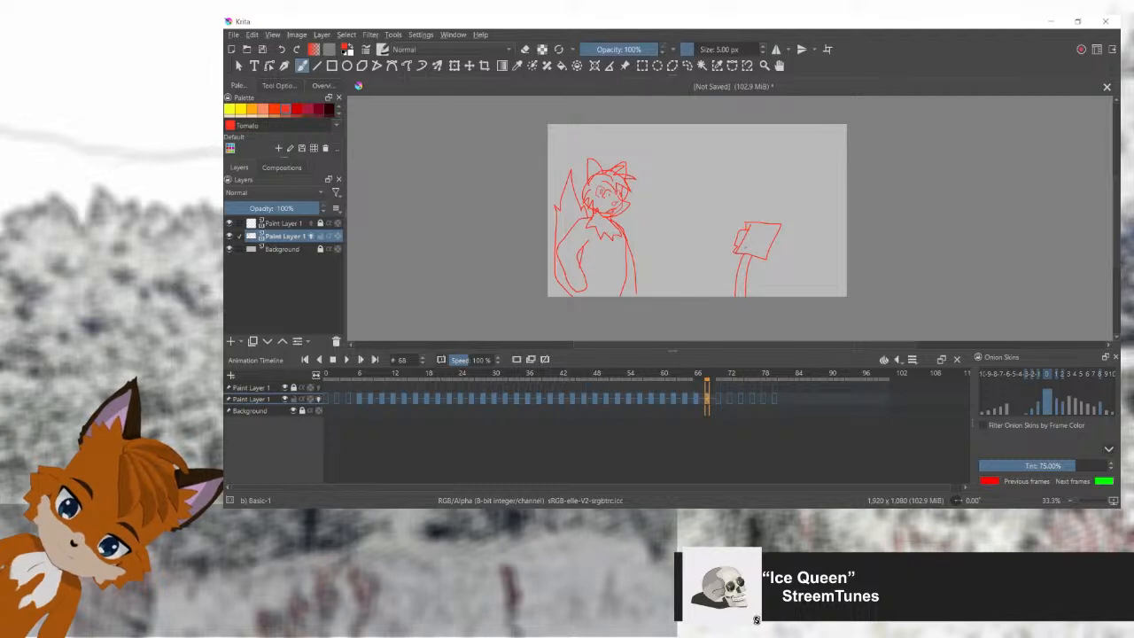
# Step: Copy the frame 68 drawing of the fox and sign into frames 70 and 72
pyautogui.moveTo(707, 375)
pyautogui.mouseDown()
pyautogui.moveTo(656, 375)
pyautogui.moveTo(719, 375)
pyautogui.moveTo(598, 374)
pyautogui.moveTo(721, 375)
pyautogui.moveTo(697, 375)
pyautogui.moveTo(707, 375)
pyautogui.mouseUp()
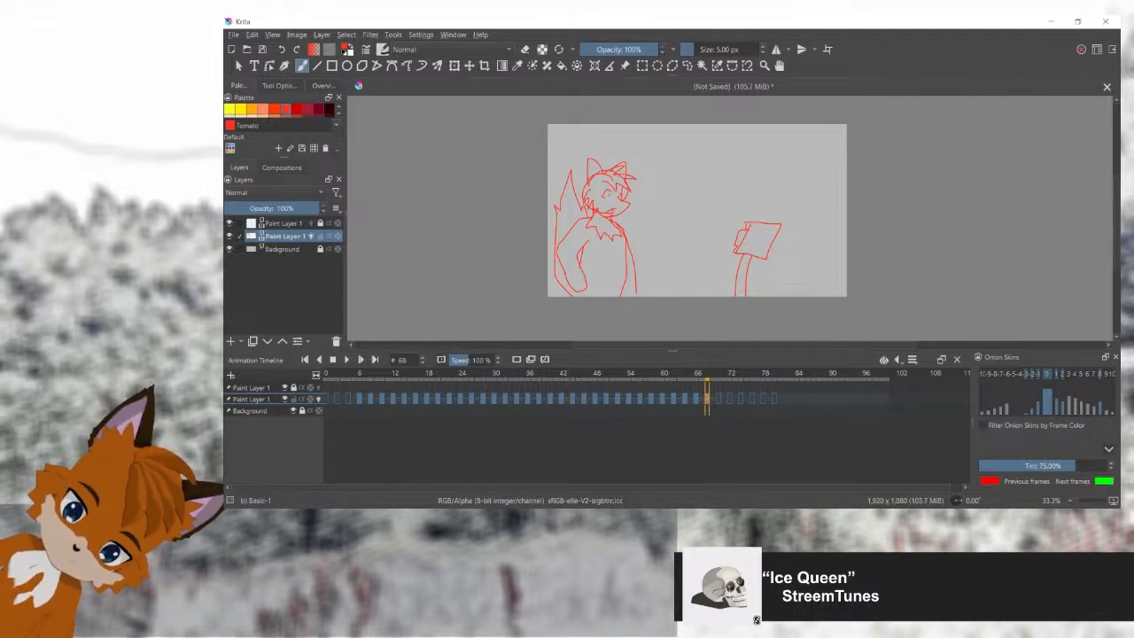
pyautogui.press('Right')
pyautogui.press('Right')
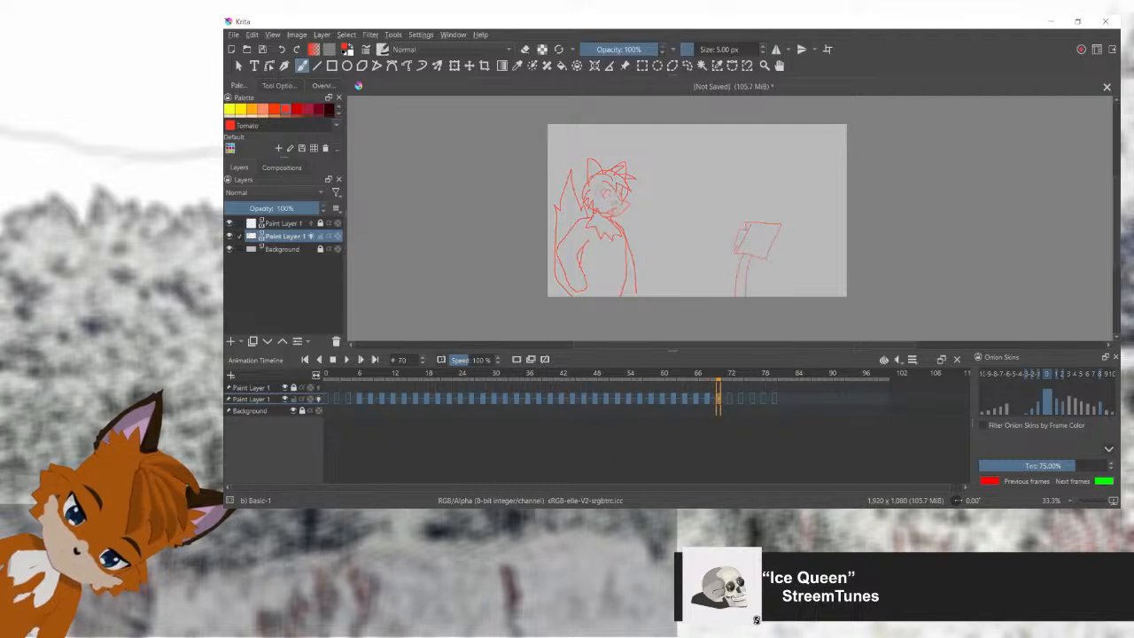
pyautogui.press('Right')
pyautogui.press('Right')
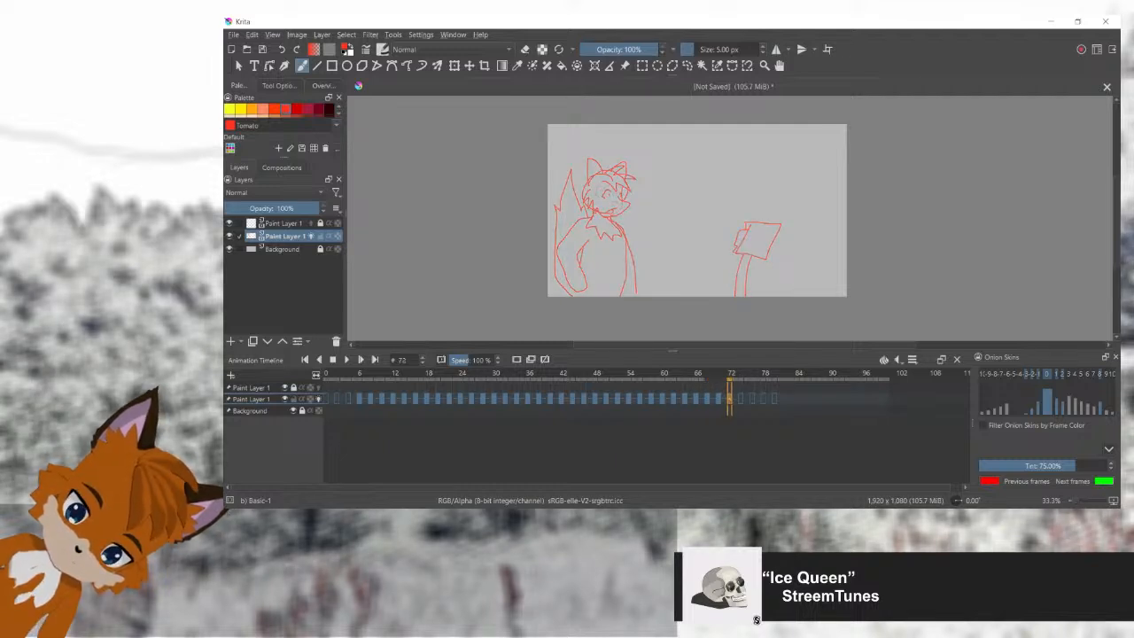
# Step: Copy the drawings of frames 68 to 72 and paste them repeatedly to fill every second frame from 74 to 84
pyautogui.press('Left')
pyautogui.press('Left')
pyautogui.press('Left')
pyautogui.press('Left')
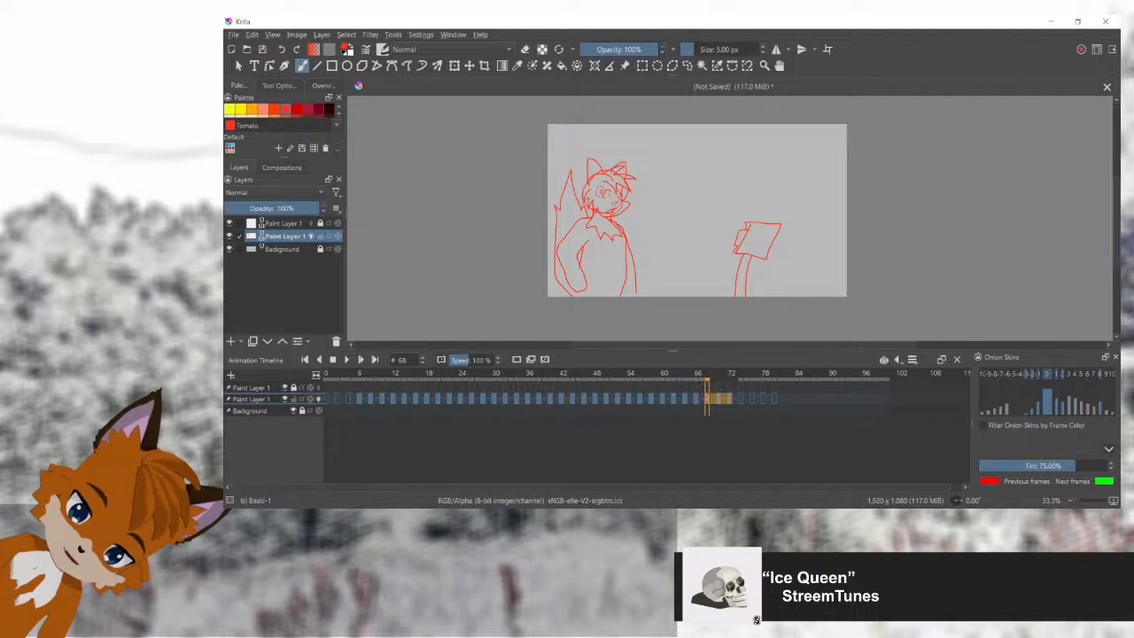
pyautogui.press('Right')
pyautogui.press('Right')
pyautogui.press('Right')
pyautogui.press('Right')
pyautogui.press('Right')
pyautogui.press('Right')
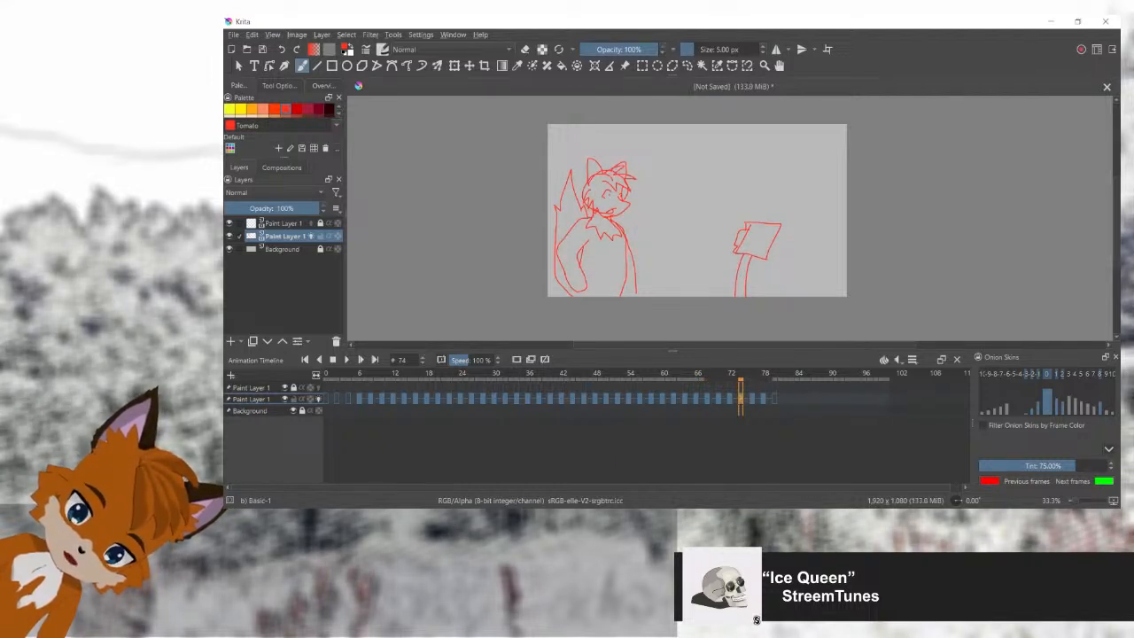
pyautogui.press('Right')
pyautogui.press('Right')
pyautogui.press('Right')
pyautogui.press('Right')
pyautogui.press('Right')
pyautogui.press('Right')
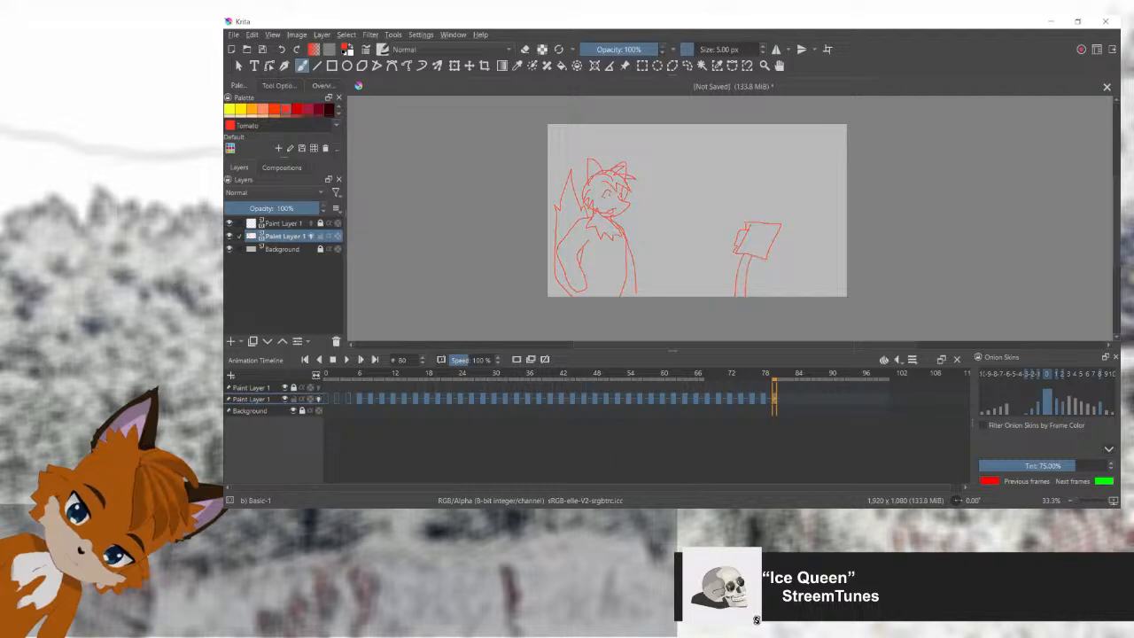
pyautogui.hotkey('ctrl', 'v')
# Step: Add blank keyframes on every second frame from 86 to 100 and step back through the drawings to frame 82
pyautogui.press('Right')
pyautogui.press('Right')
pyautogui.press('Right')
pyautogui.press('Right')
pyautogui.press('Right')
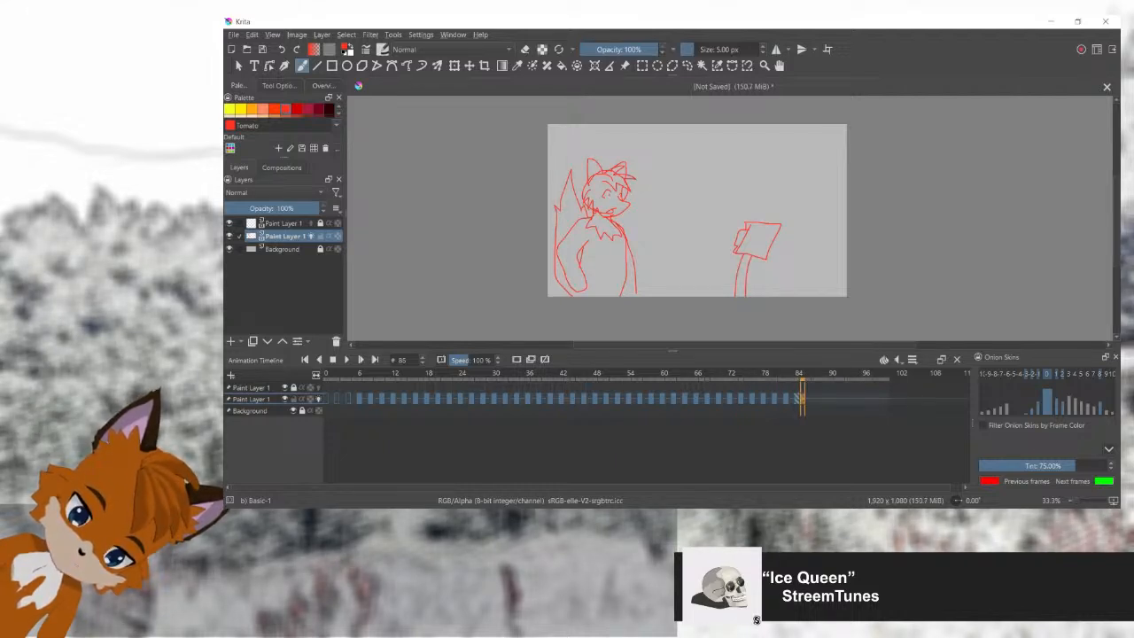
pyautogui.press('Right')
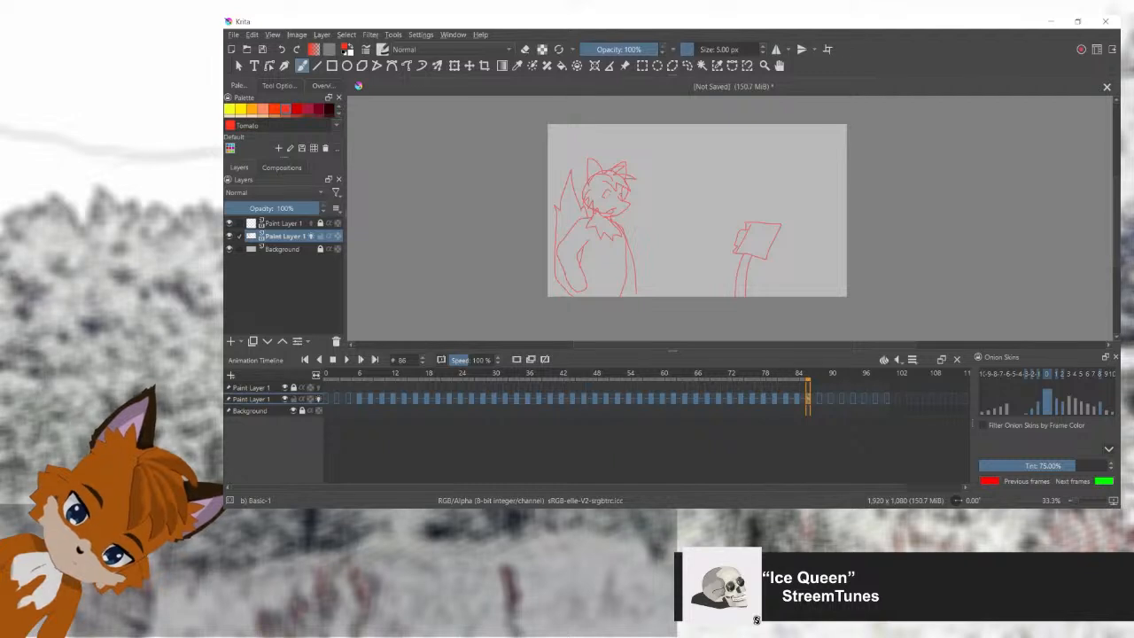
pyautogui.press('Left')
pyautogui.press('Left')
pyautogui.press('Left')
pyautogui.press('Left')
pyautogui.press('Left')
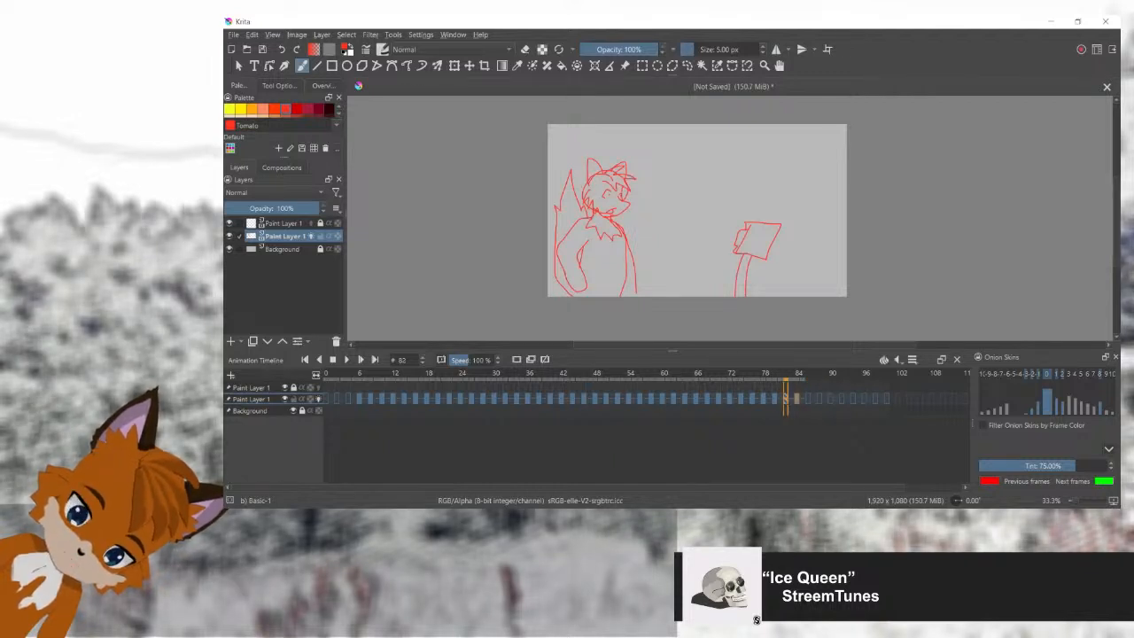
pyautogui.moveTo(780, 376)
pyautogui.mouseDown()
pyautogui.moveTo(679, 376)
pyautogui.moveTo(769, 376)
pyautogui.mouseUp()
pyautogui.press('Right')
pyautogui.press('Right')
pyautogui.press('Right')
# Step: Select both pupils on frame 82 and shift them slightly to the left
pyautogui.scroll(5, 609, 191)
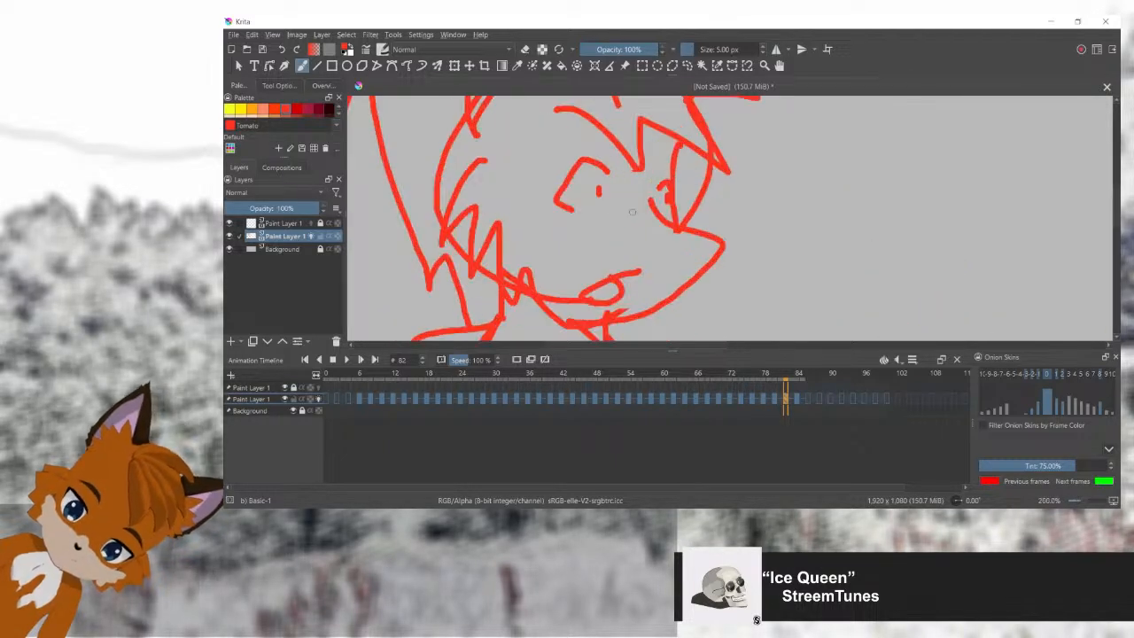
pyautogui.click(687, 66)
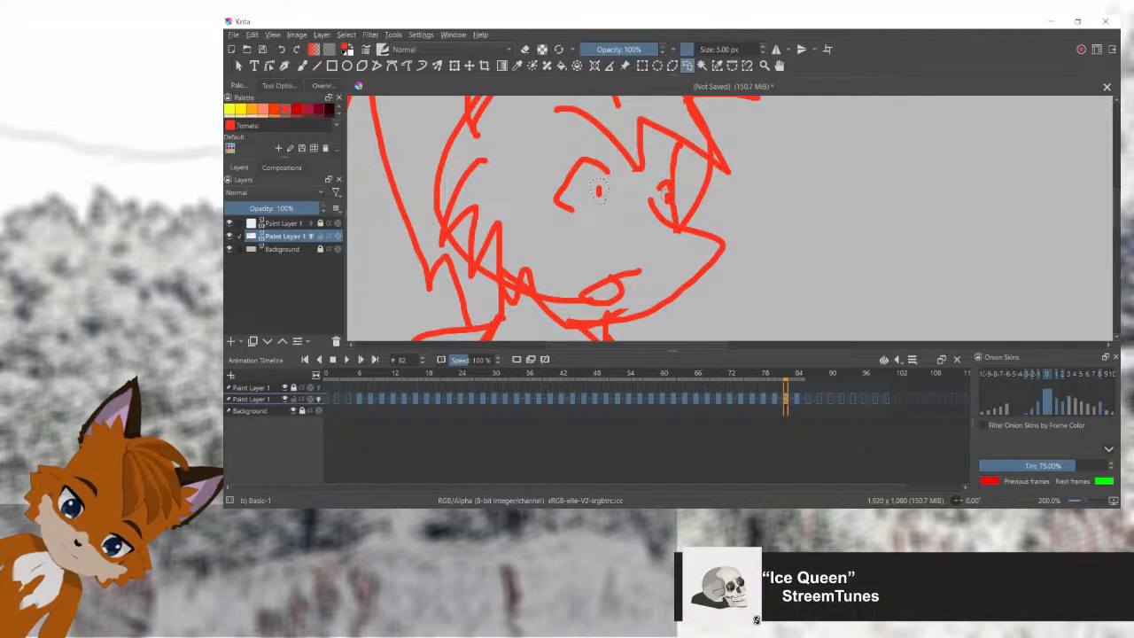
pyautogui.hotkey('ctrl', 't')
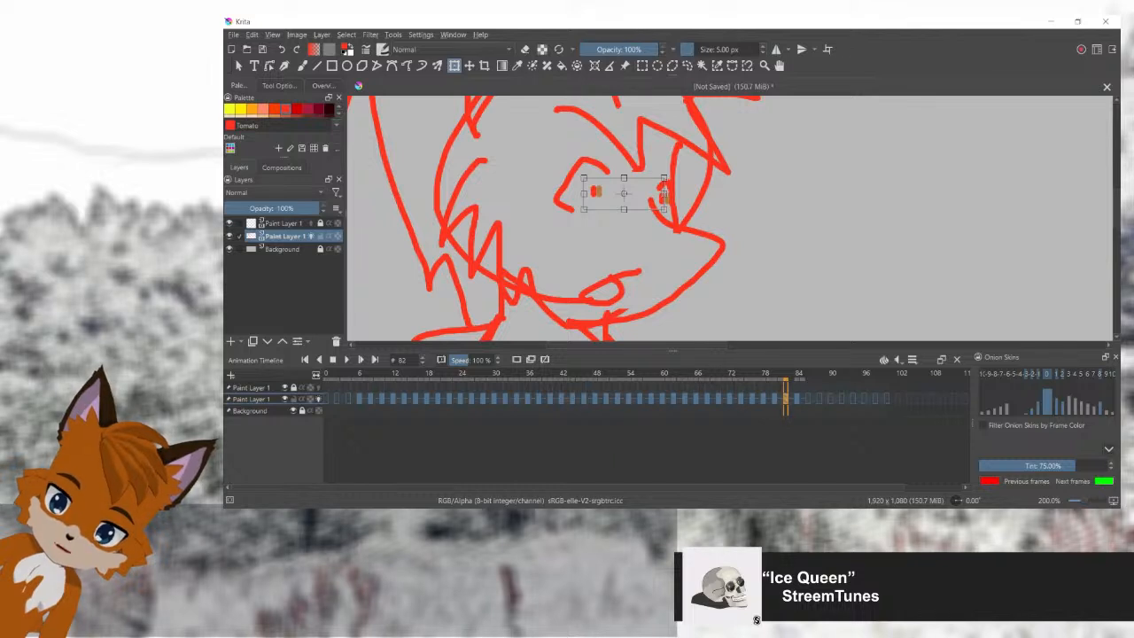
pyautogui.press('Return')
# Step: Select the mouth on frame 82 and squash it upward so that it starts to close
pyautogui.click(687, 65)
pyautogui.moveTo(616, 268)
pyautogui.mouseDown()
pyautogui.moveTo(573, 289)
pyautogui.moveTo(593, 312)
pyautogui.moveTo(633, 294)
pyautogui.moveTo(661, 258)
pyautogui.mouseUp()
pyautogui.hotkey('ctrl', 't')
pyautogui.click(616, 245)
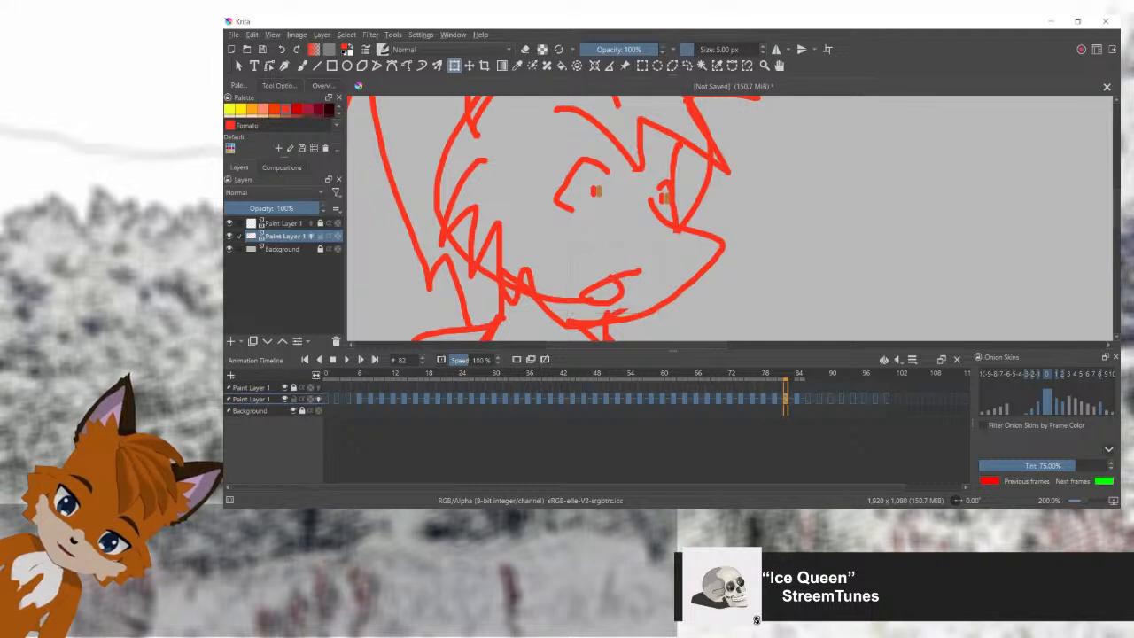
pyautogui.moveTo(616, 246); pyautogui.dragTo(616, 277)
pyautogui.press('Return')
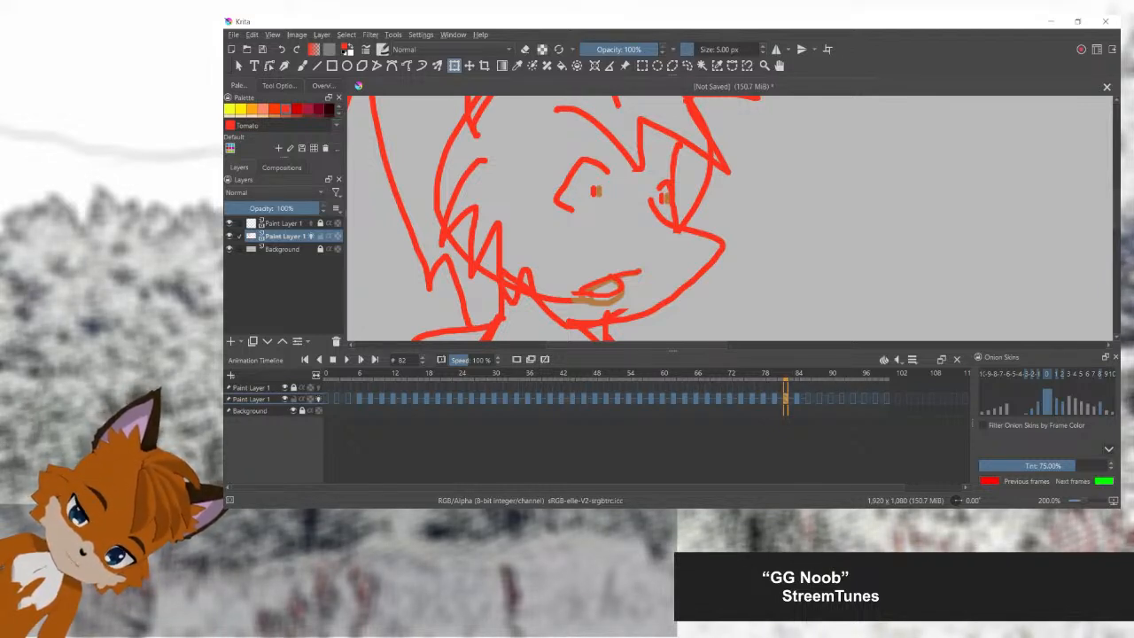
# Step: Carry the edited face over to frame 84 and shift both pupils slightly further left
pyautogui.press('Right')
pyautogui.press('Right')
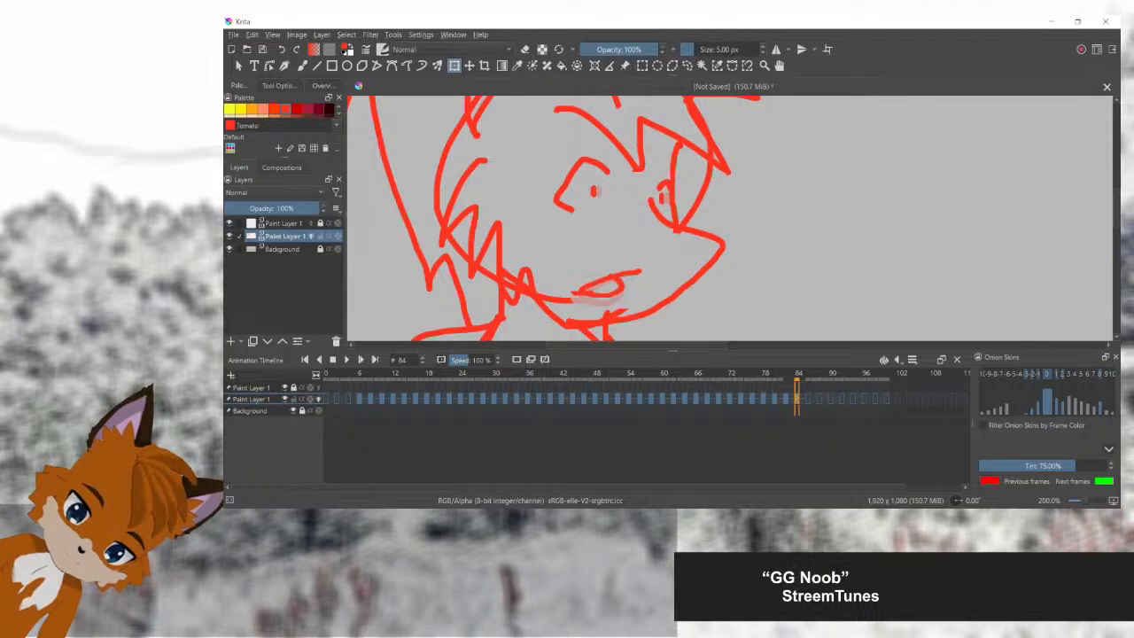
pyautogui.click(687, 66)
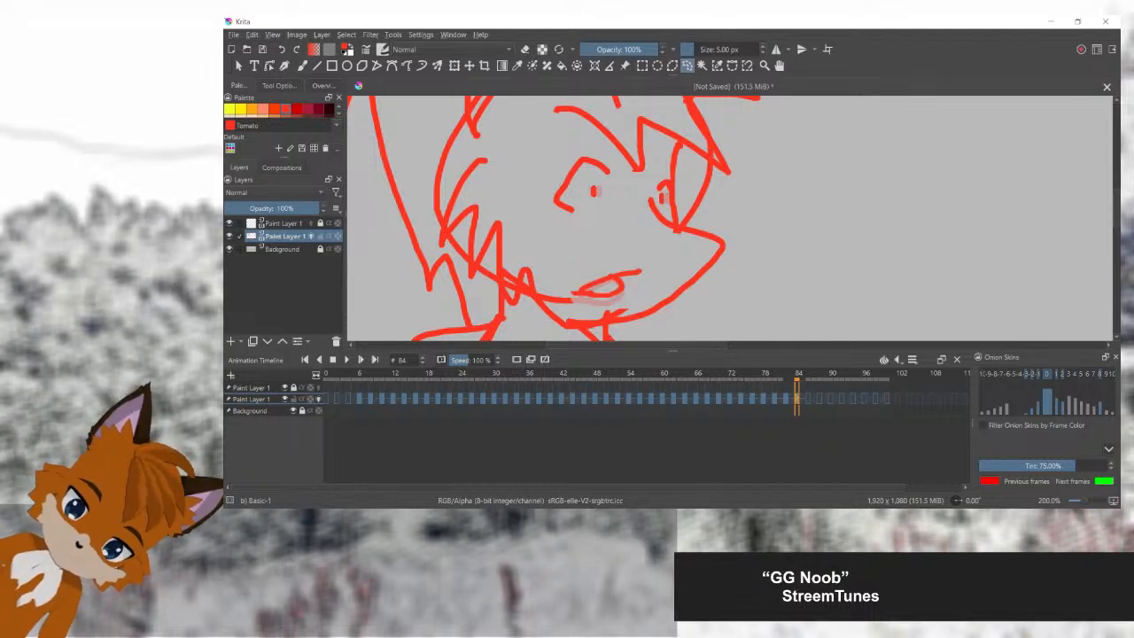
pyautogui.scroll(2, 661, 174)
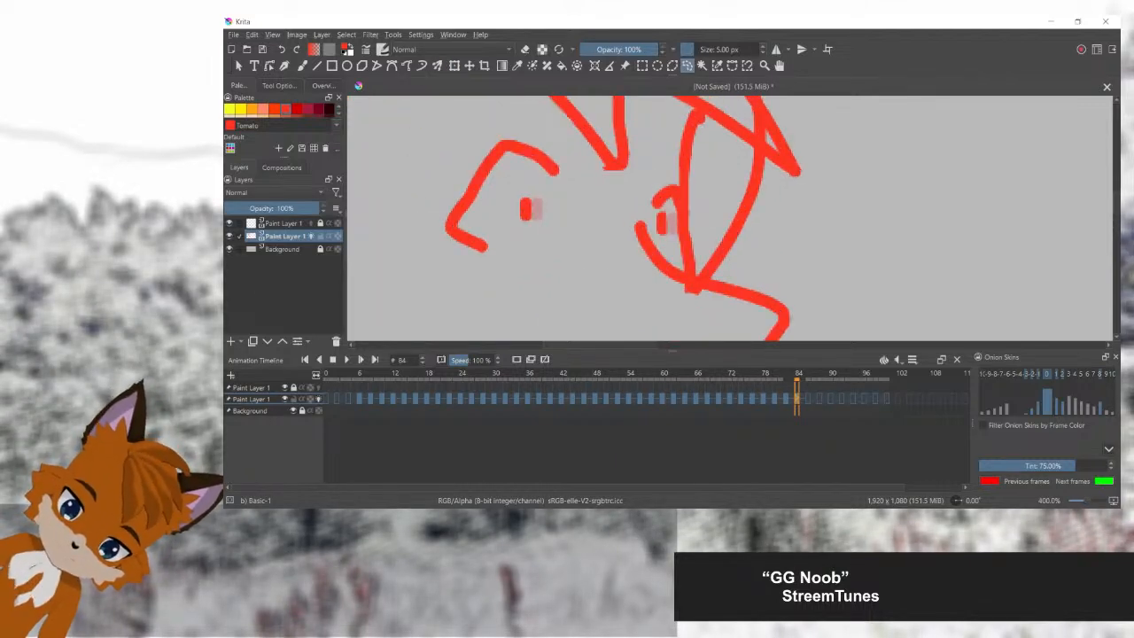
pyautogui.moveTo(669, 207)
pyautogui.mouseDown()
pyautogui.moveTo(542, 186)
pyautogui.moveTo(527, 227)
pyautogui.moveTo(620, 206)
pyautogui.moveTo(671, 208)
pyautogui.moveTo(602, 212)
pyautogui.mouseUp()
pyautogui.hotkey('ctrl', 't')
pyautogui.press('Return')
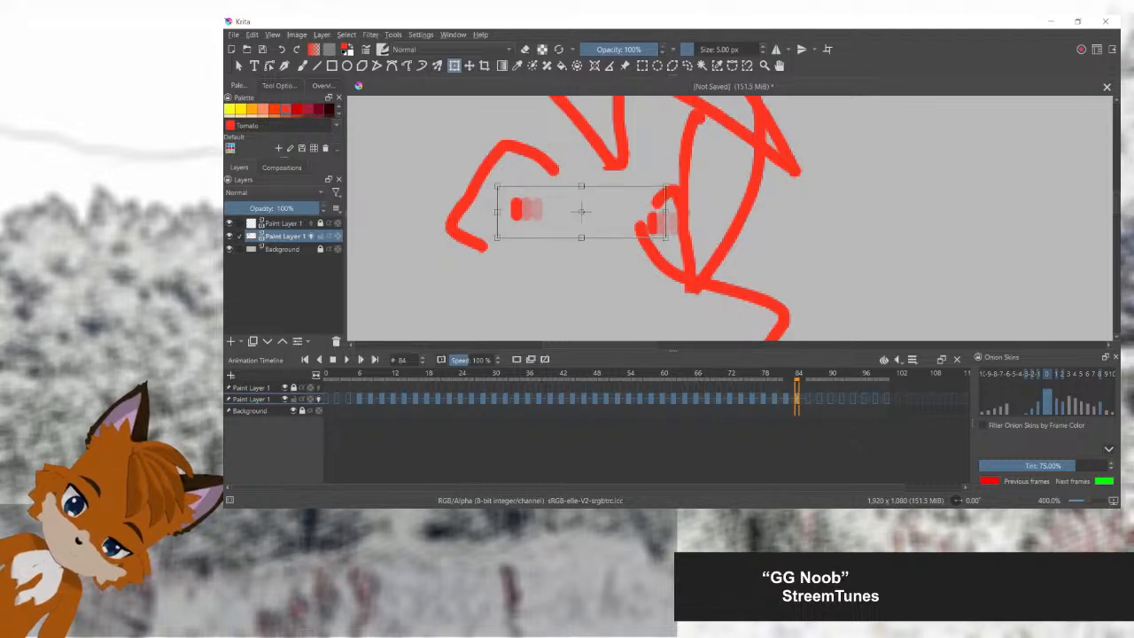
pyautogui.press('Return')
# Step: Try to flatten the mouth on frame 84 by squashing it further upward
pyautogui.scroll(-1, 671, 214)
pyautogui.moveTo(670, 219); pyautogui.dragTo(719, 132)
pyautogui.scroll(1, 688, 225)
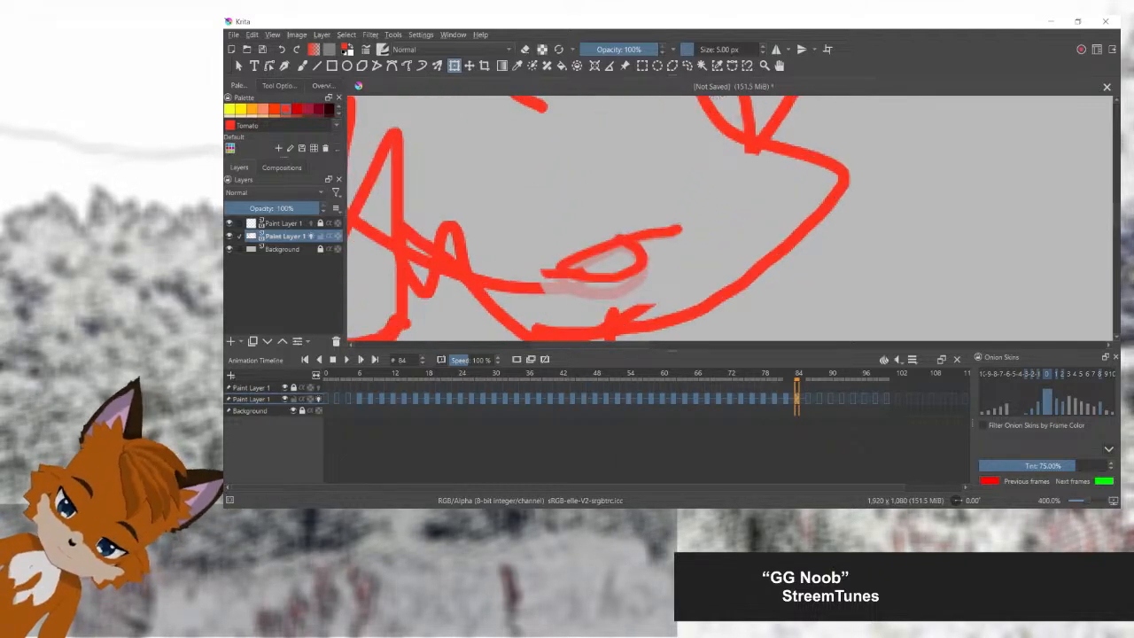
pyautogui.click(686, 65)
pyautogui.moveTo(709, 202)
pyautogui.mouseDown()
pyautogui.moveTo(608, 200)
pyautogui.moveTo(542, 259)
pyautogui.moveTo(641, 276)
pyautogui.moveTo(707, 206)
pyautogui.mouseUp()
pyautogui.hotkey('ctrl', 't')
pyautogui.moveTo(627, 289); pyautogui.dragTo(628, 240)
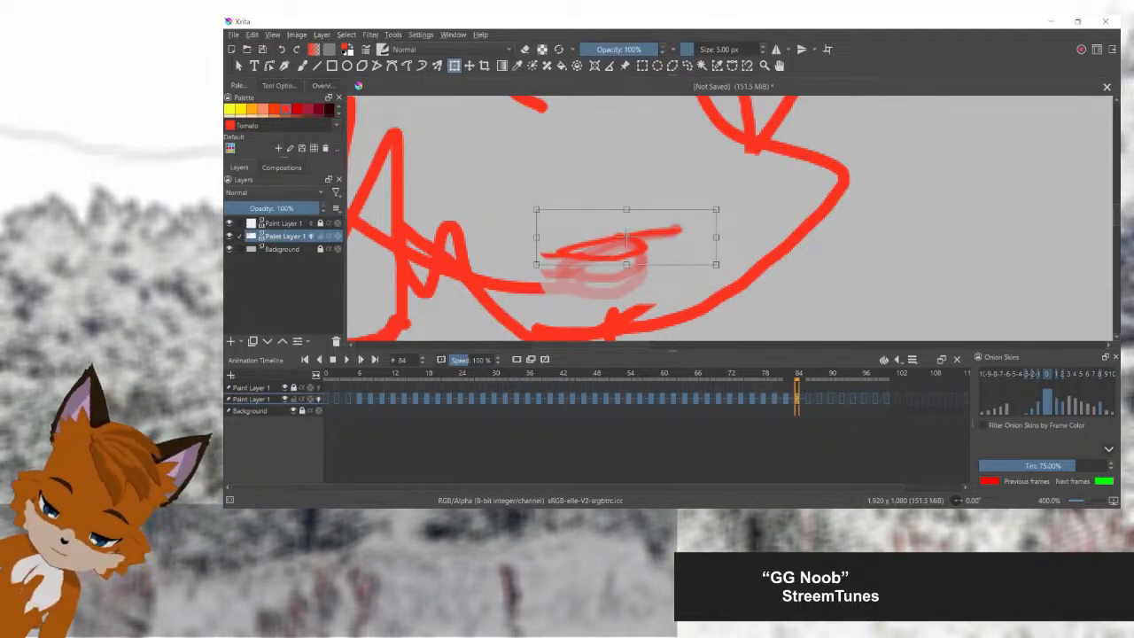
pyautogui.press('Return')
# Step: Replace the mouth on frame 84 with a short, nearly horizontal line
pyautogui.press('b')
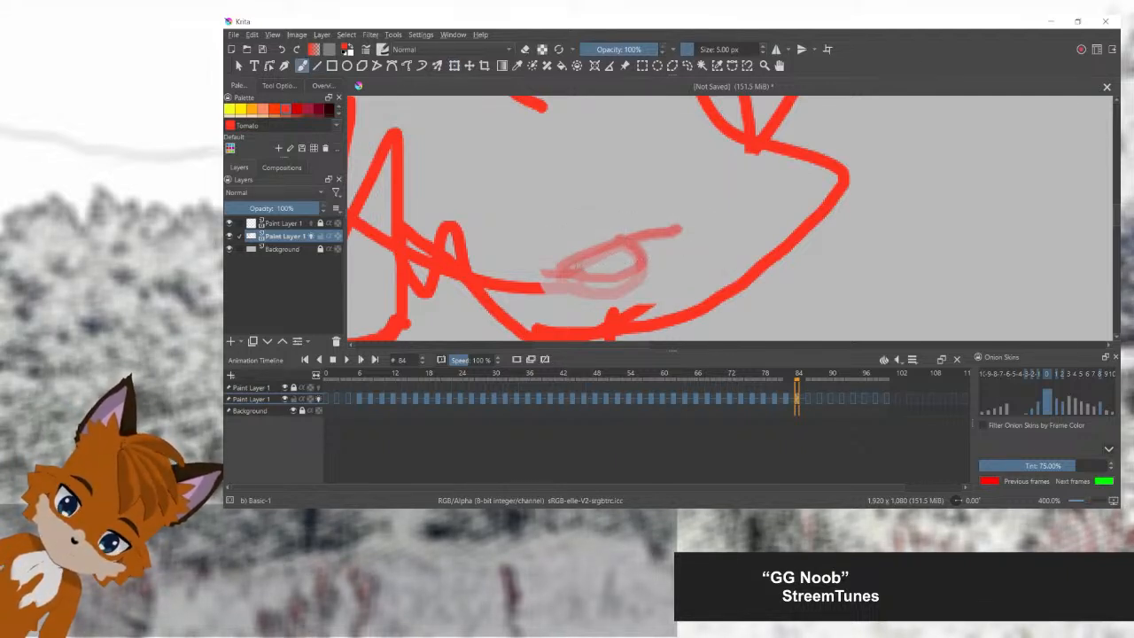
pyautogui.moveTo(574, 258); pyautogui.dragTo(628, 256)
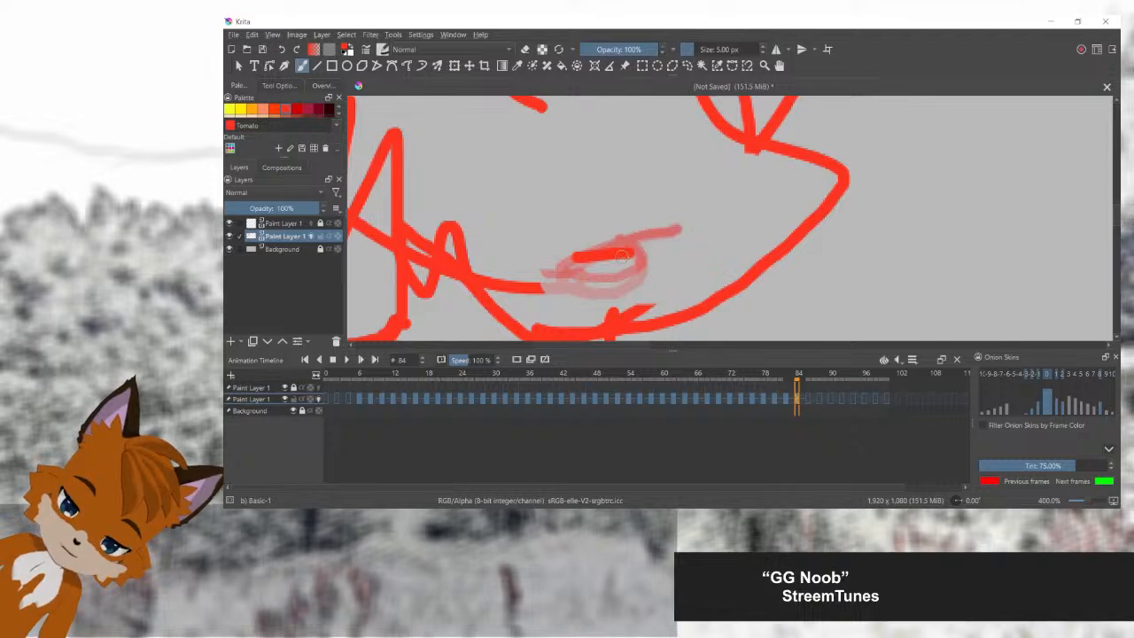
pyautogui.scroll(-2, 643, 239)
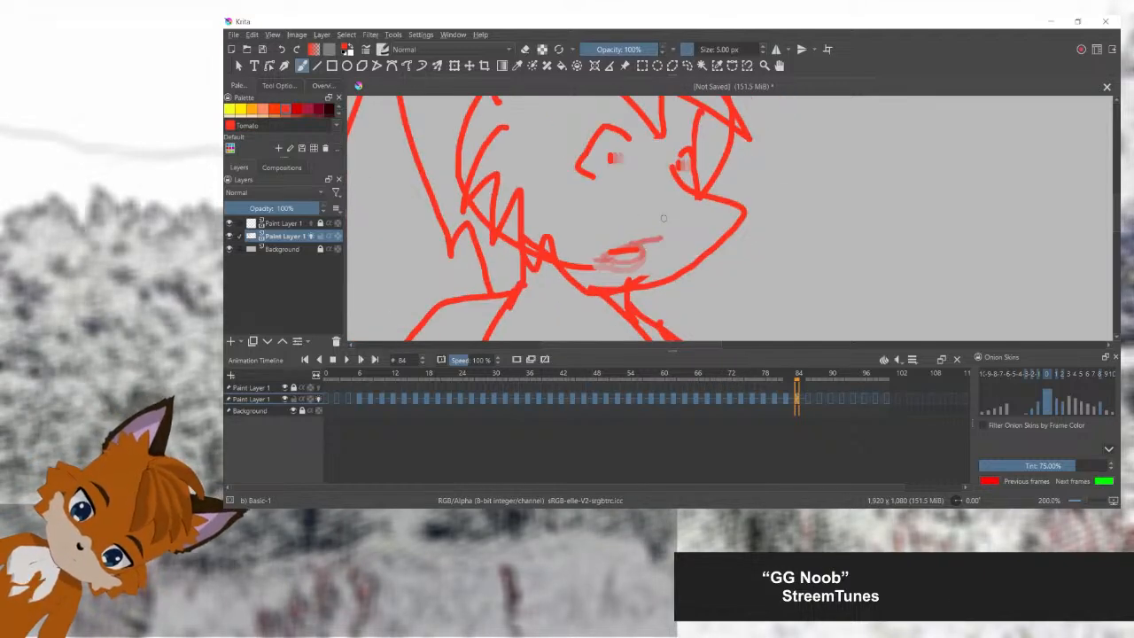
# Step: Step back and forth through the frames up to 84 to examine the eye and mouth movement
pyautogui.scroll(-2, 663, 217)
pyautogui.press('Left')
pyautogui.press('Left')
pyautogui.press('Left')
pyautogui.press('Left')
pyautogui.press('Left')
pyautogui.press('Left')
pyautogui.press('Left')
pyautogui.press('Left')
pyautogui.press('Left')
pyautogui.press('Right')
pyautogui.press('Right')
pyautogui.press('Right')
pyautogui.press('Right')
pyautogui.press('Right')
pyautogui.press('Right')
pyautogui.press('Right')
pyautogui.press('Right')
pyautogui.press('Right')
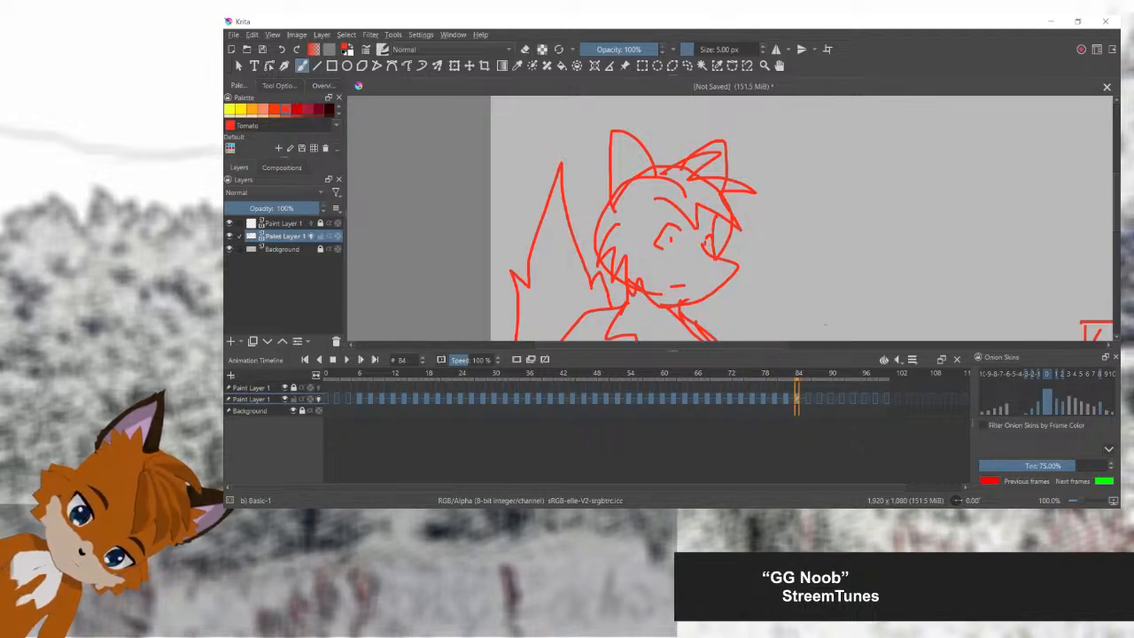
# Step: Carry the flat-mouthed fox drawing over from frame 84 to frames 86, 88 and 90
pyautogui.press('Right')
pyautogui.press('Right')
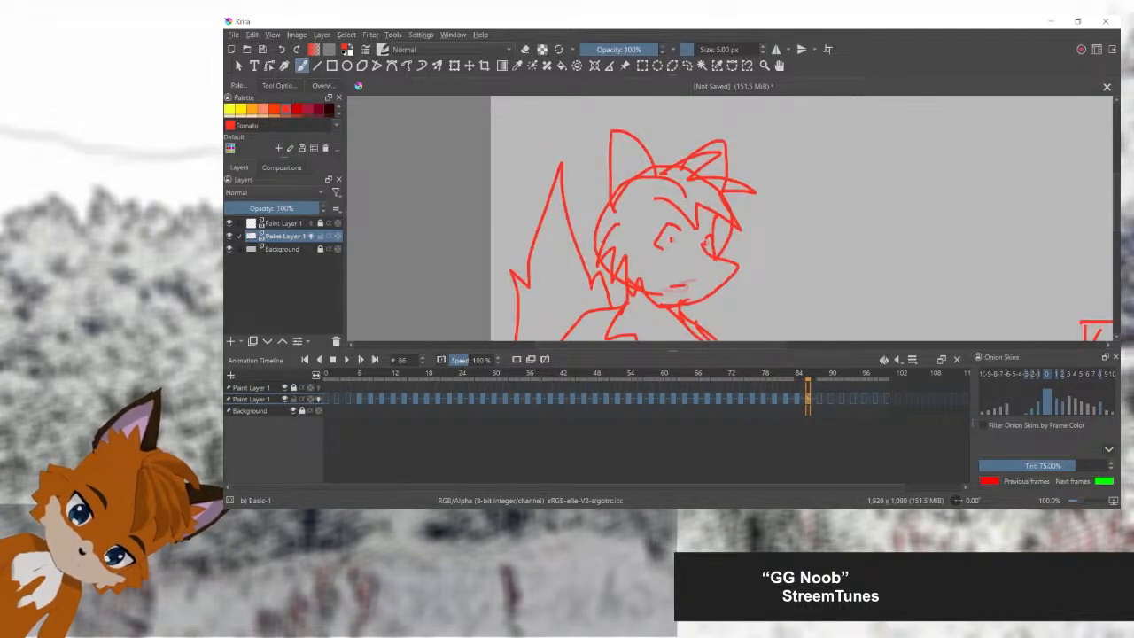
pyautogui.press('Right')
pyautogui.press('Right')
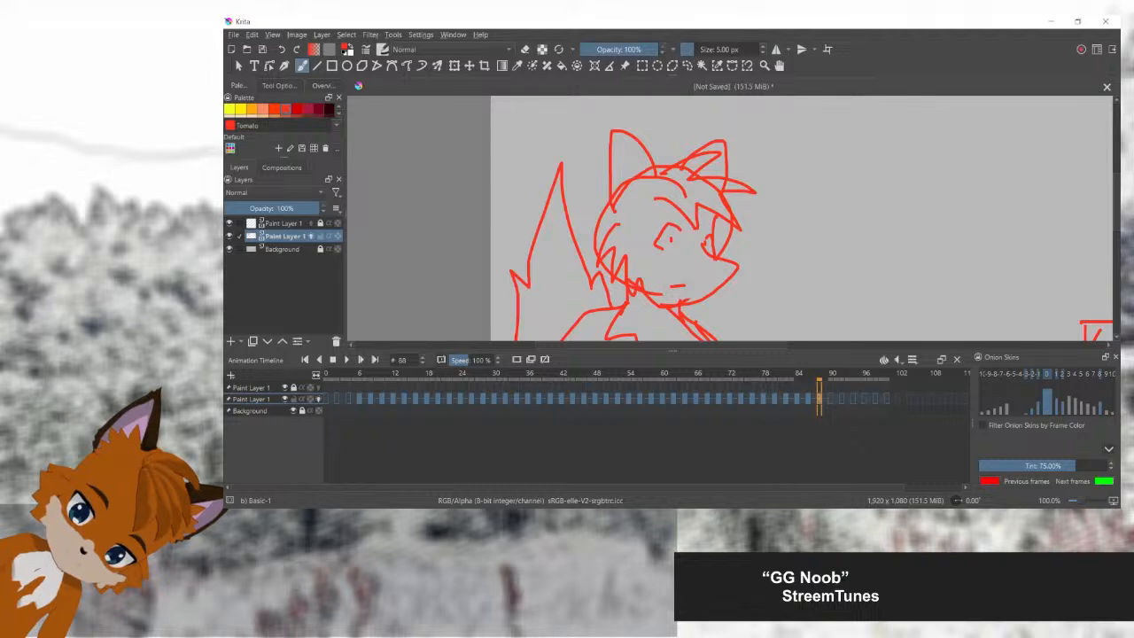
pyautogui.press('Right')
pyautogui.press('Right')
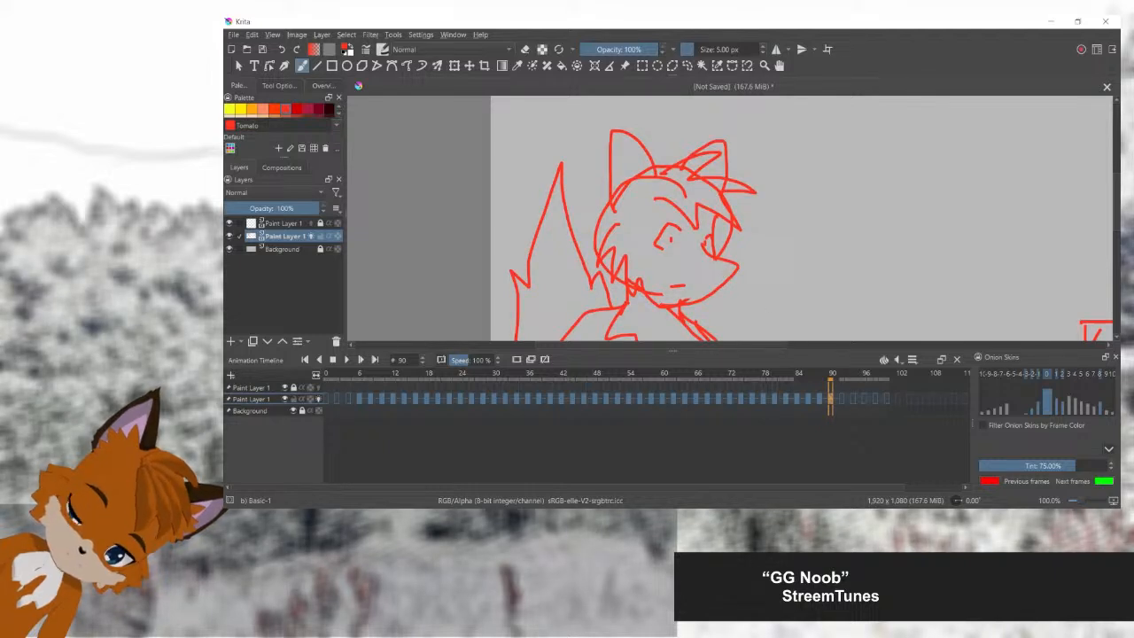
# Step: Scrub between frames 70 and 90 with the fox and sign in view to check the timing of the expression change
pyautogui.moveTo(831, 377)
pyautogui.mouseDown()
pyautogui.moveTo(633, 377)
pyautogui.moveTo(843, 376)
pyautogui.moveTo(741, 376)
pyautogui.mouseUp()
pyautogui.click(813, 399)
pyautogui.click(835, 399)
pyautogui.click(830, 399)
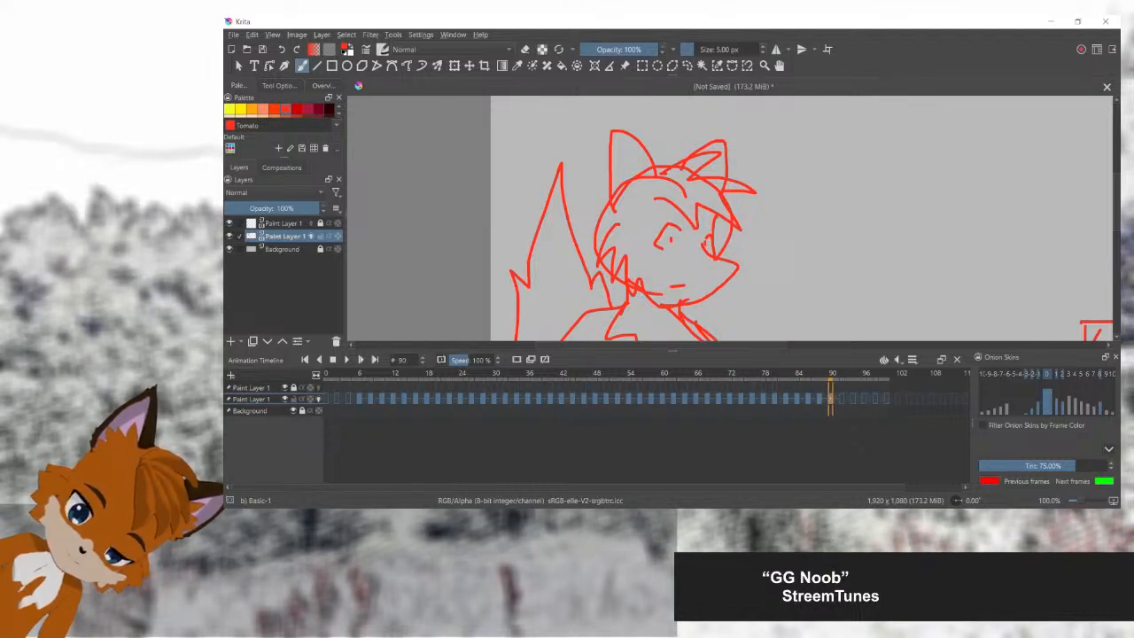
pyautogui.click(820, 399)
pyautogui.scroll(-1, 833, 298)
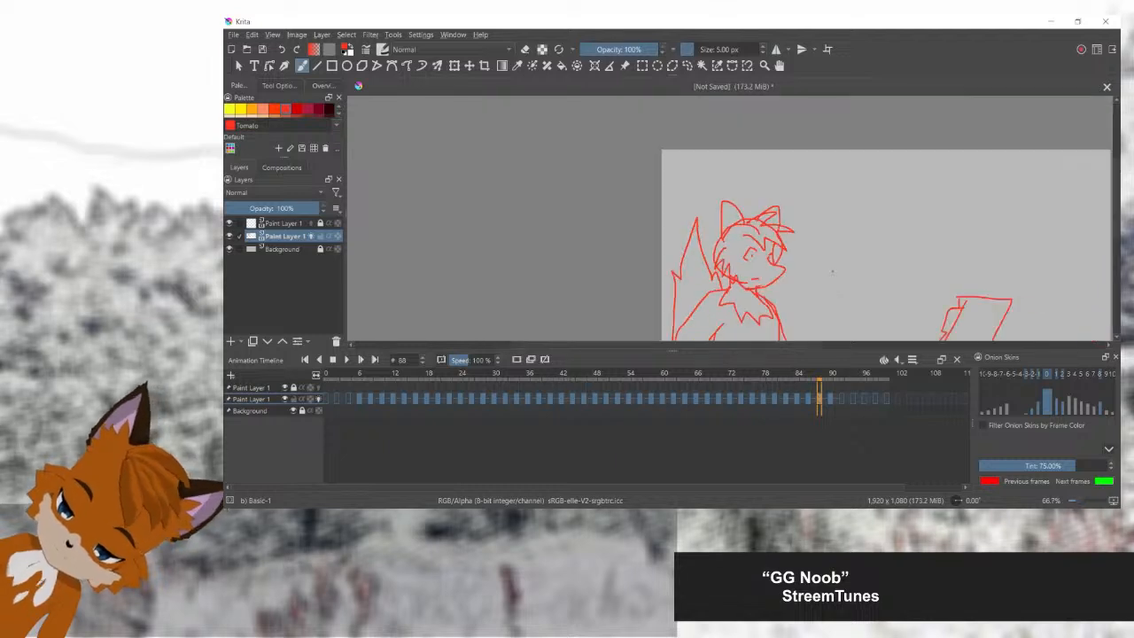
pyautogui.moveTo(835, 281)
pyautogui.mouseDown()
pyautogui.moveTo(762, 190)
pyautogui.moveTo(740, 180)
pyautogui.moveTo(718, 199)
pyautogui.mouseUp()
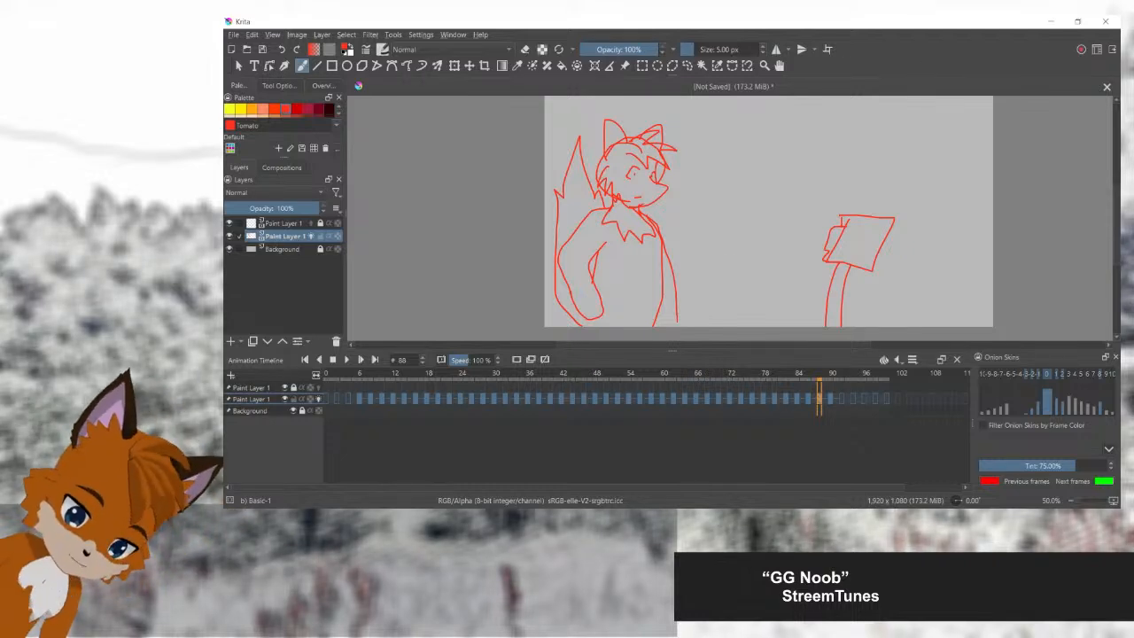
pyautogui.moveTo(824, 374)
pyautogui.mouseDown()
pyautogui.moveTo(362, 375)
pyautogui.moveTo(628, 375)
pyautogui.moveTo(630, 398)
pyautogui.moveTo(733, 401)
pyautogui.moveTo(700, 398)
pyautogui.moveTo(719, 399)
pyautogui.mouseUp()
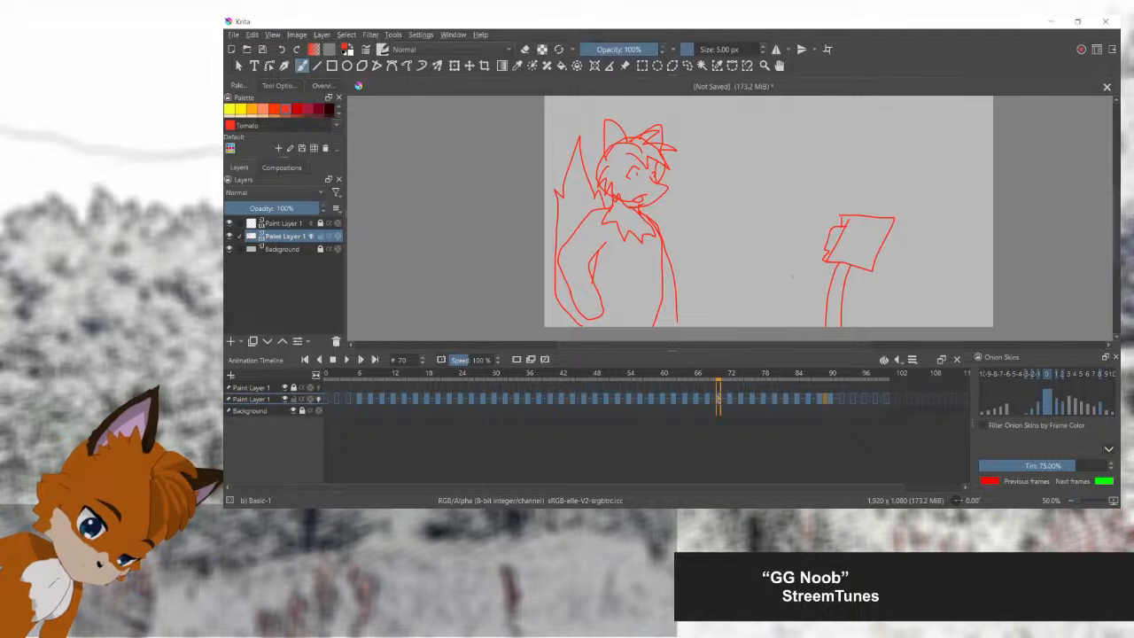
pyautogui.moveTo(718, 399); pyautogui.dragTo(830, 398)
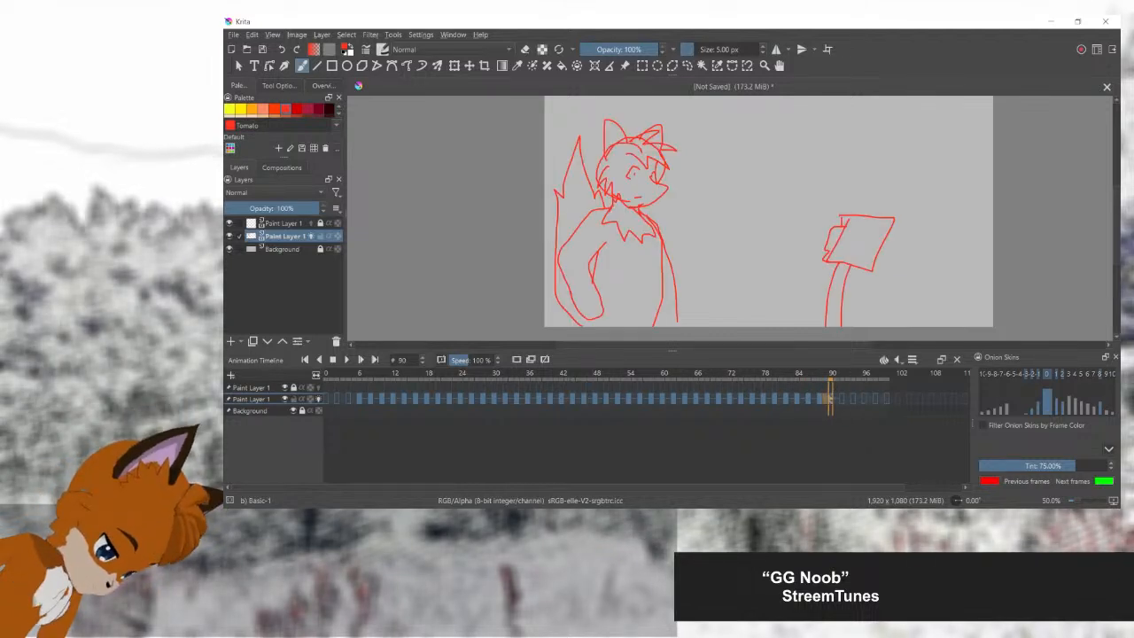
pyautogui.moveTo(830, 398)
pyautogui.mouseDown()
pyautogui.moveTo(841, 398)
pyautogui.moveTo(830, 399)
pyautogui.mouseUp()
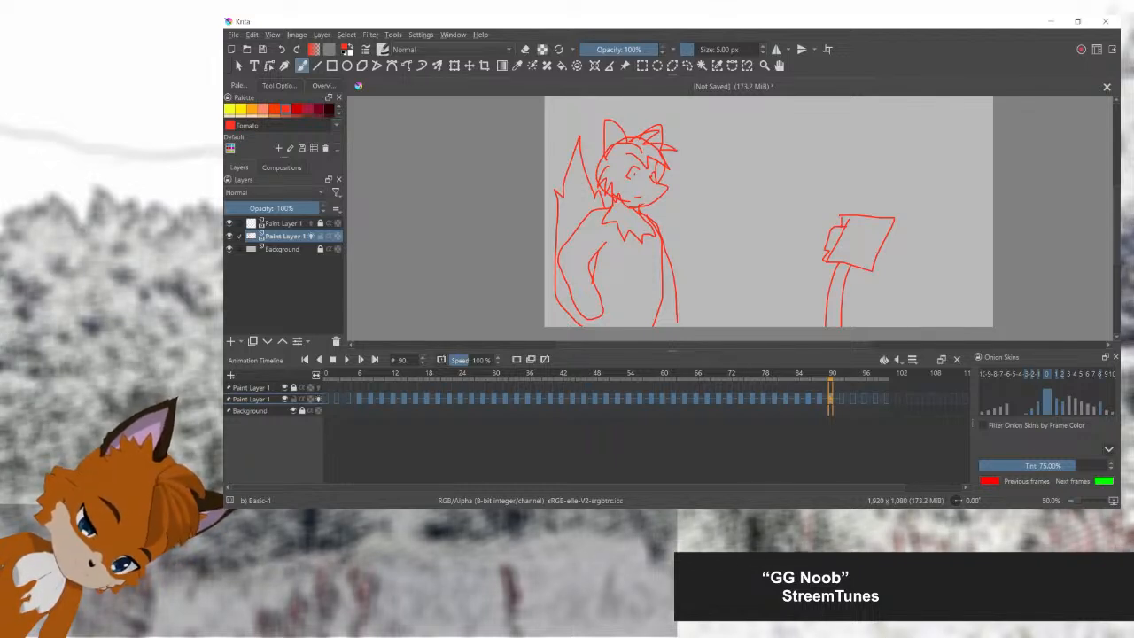
# Step: Carry the pose over to frame 92 and replace the arm nearest the sign with a bent one, its forearm raised towards the sign
pyautogui.click(842, 399)
pyautogui.hotkey('ctrl', 'v')
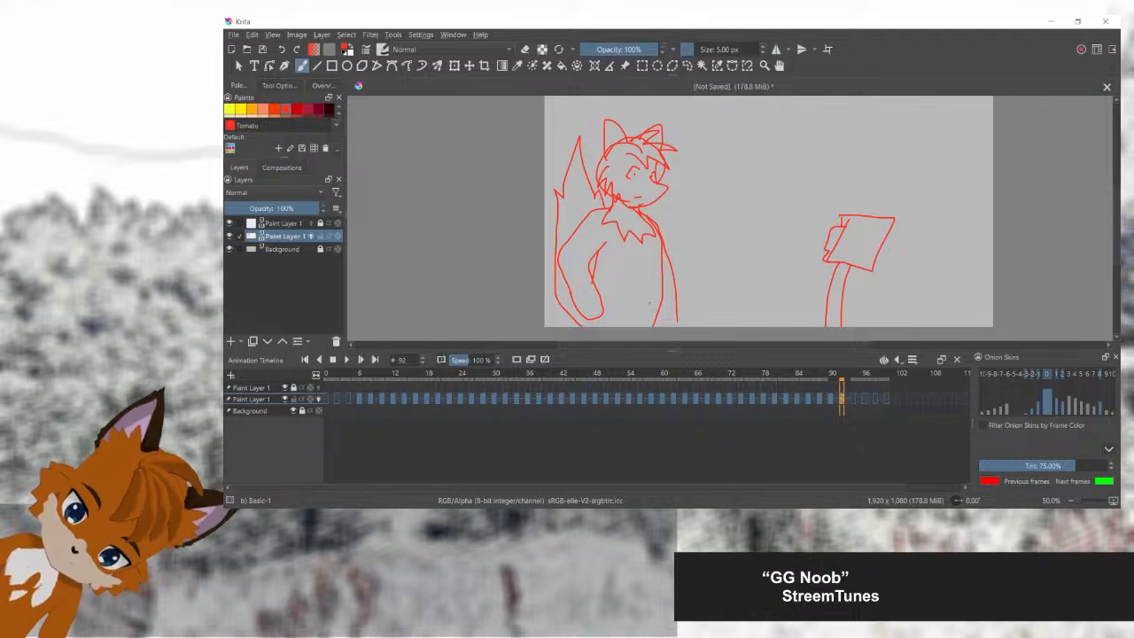
pyautogui.click(687, 65)
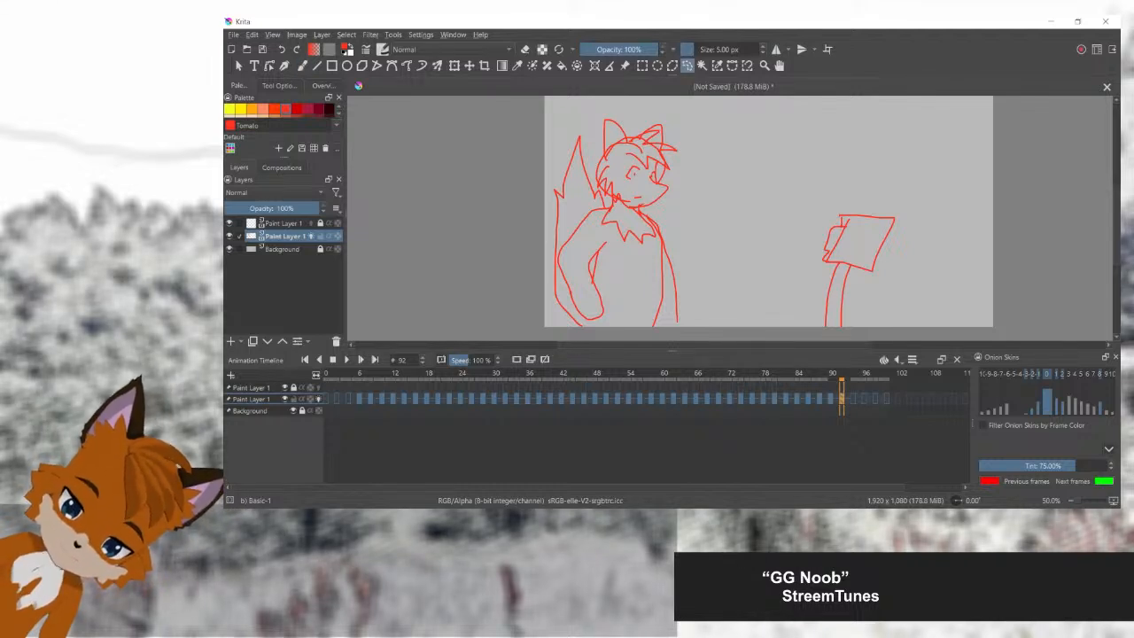
pyautogui.moveTo(664, 238)
pyautogui.mouseDown()
pyautogui.moveTo(669, 321)
pyautogui.moveTo(704, 299)
pyautogui.moveTo(694, 234)
pyautogui.moveTo(666, 225)
pyautogui.mouseUp()
pyautogui.press('Delete')
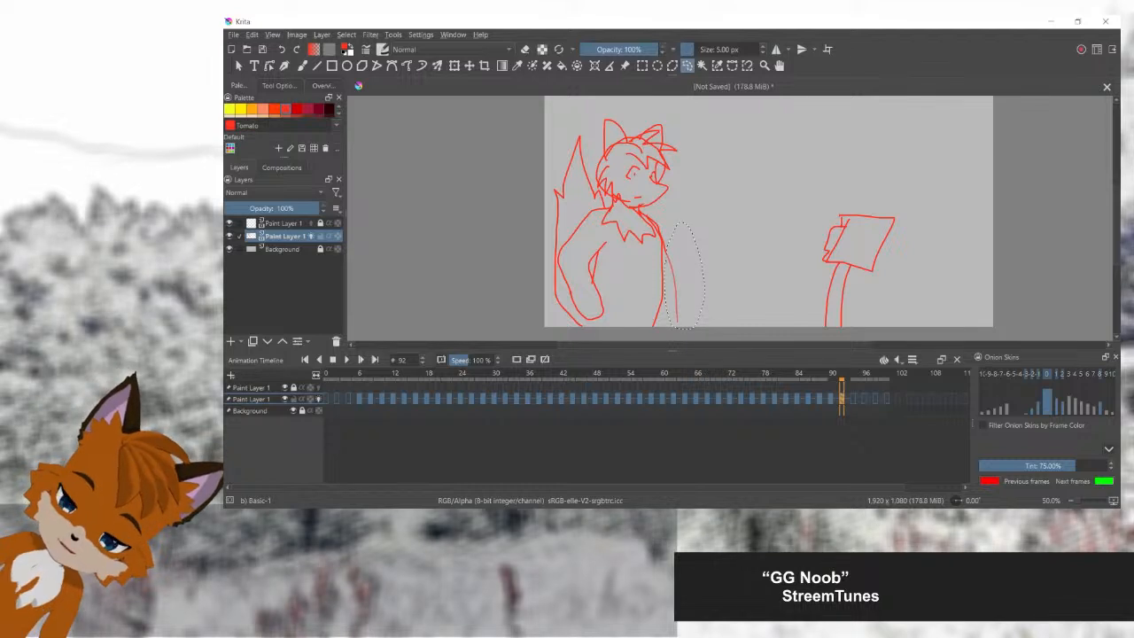
pyautogui.hotkey('ctrl', 'shift', 'a')
pyautogui.press('b')
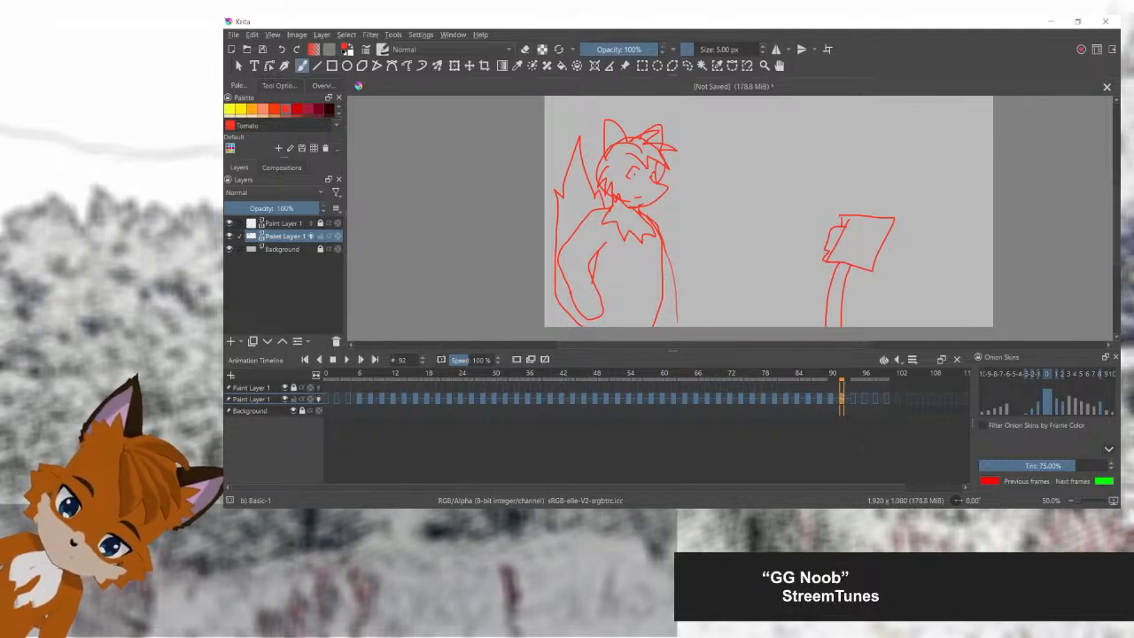
pyautogui.moveTo(695, 303)
pyautogui.mouseDown()
pyautogui.moveTo(720, 281)
pyautogui.moveTo(712, 265)
pyautogui.moveTo(681, 281)
pyautogui.moveTo(661, 257)
pyautogui.mouseUp()
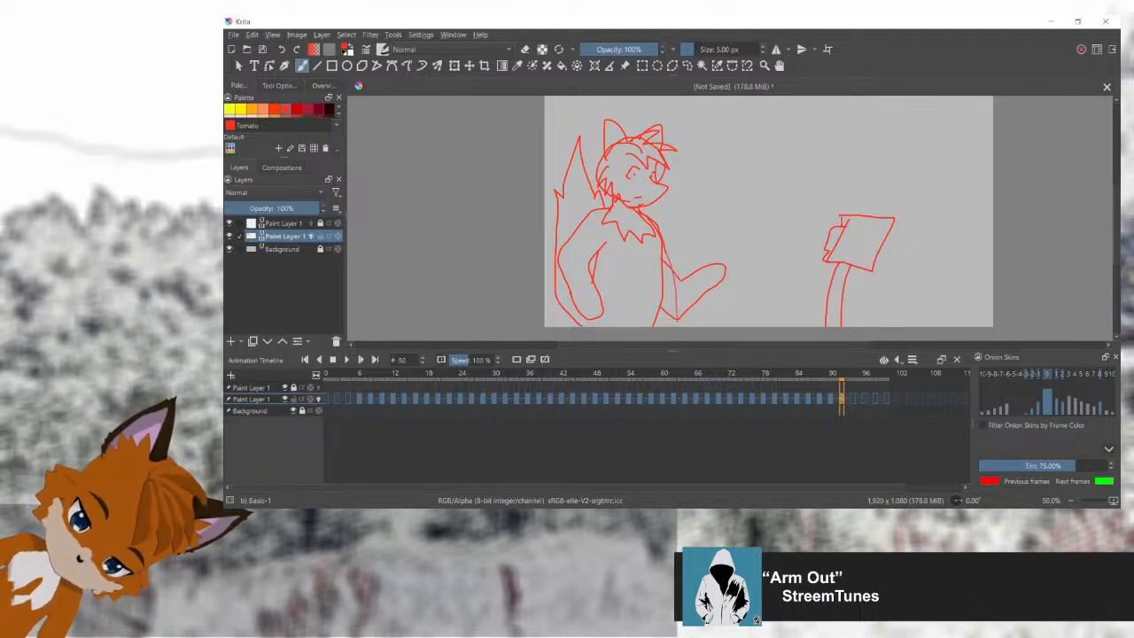
# Step: Carry the raised-arm drawing over to frame 94 and erase its bent arm
pyautogui.press('.')
pyautogui.press('.')
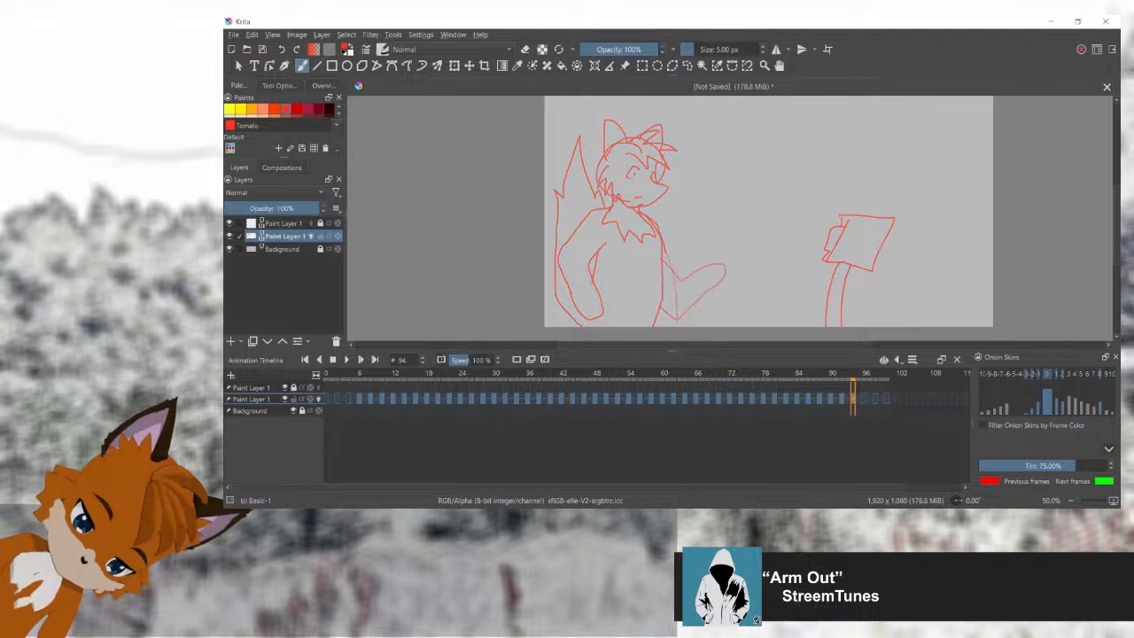
pyautogui.hotkey('ctrl', 'v')
pyautogui.click(688, 65)
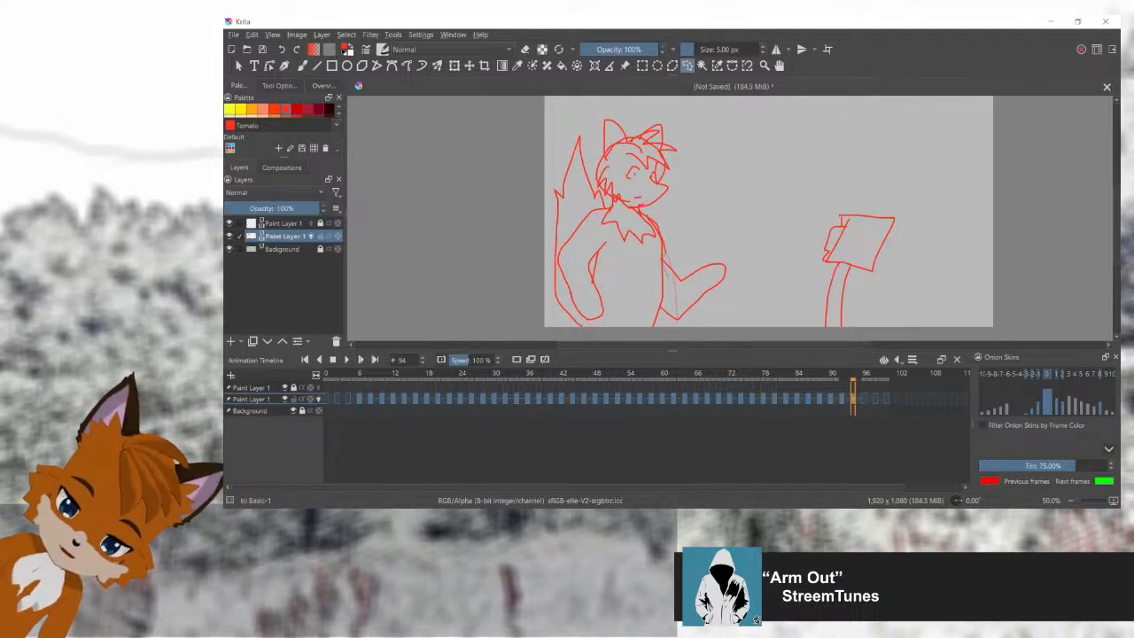
pyautogui.moveTo(665, 314)
pyautogui.mouseDown()
pyautogui.moveTo(744, 293)
pyautogui.moveTo(695, 239)
pyautogui.moveTo(664, 257)
pyautogui.mouseUp()
pyautogui.press('Delete')
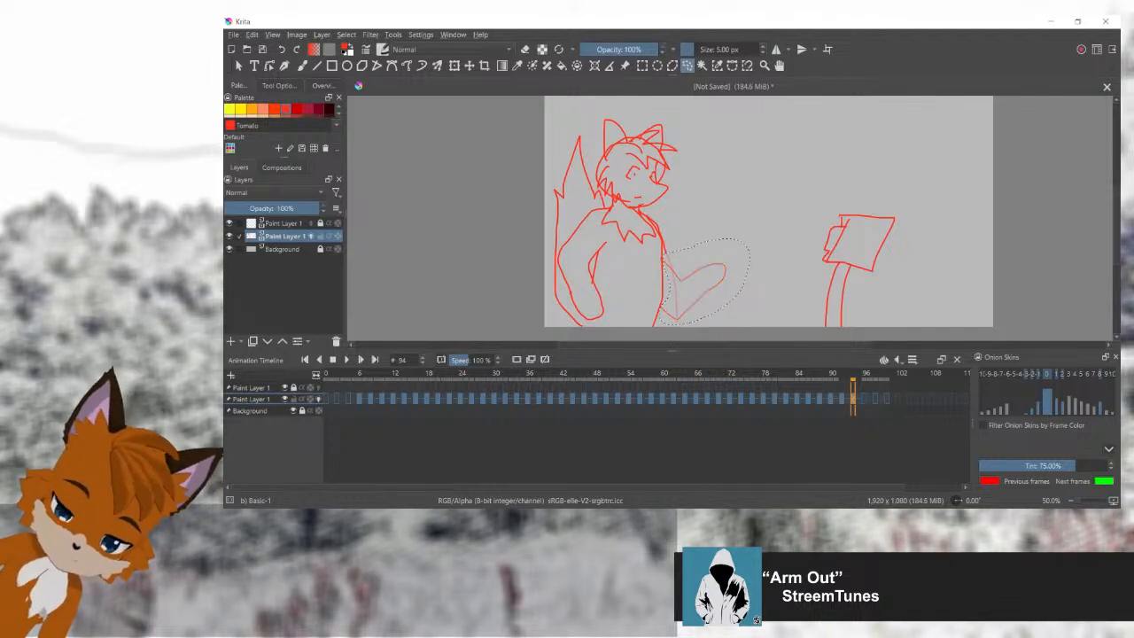
pyautogui.hotkey('ctrl', 'shift', 'a')
# Step: Redraw the arm on frame 94 higher and stretched further out towards the sign, using the previous pose as reference
pyautogui.press('b')
pyautogui.press('Left')
pyautogui.press('Left')
pyautogui.press('Right')
pyautogui.press('Right')
pyautogui.moveTo(664, 257)
pyautogui.mouseDown()
pyautogui.moveTo(751, 252)
pyautogui.moveTo(720, 271)
pyautogui.mouseUp()
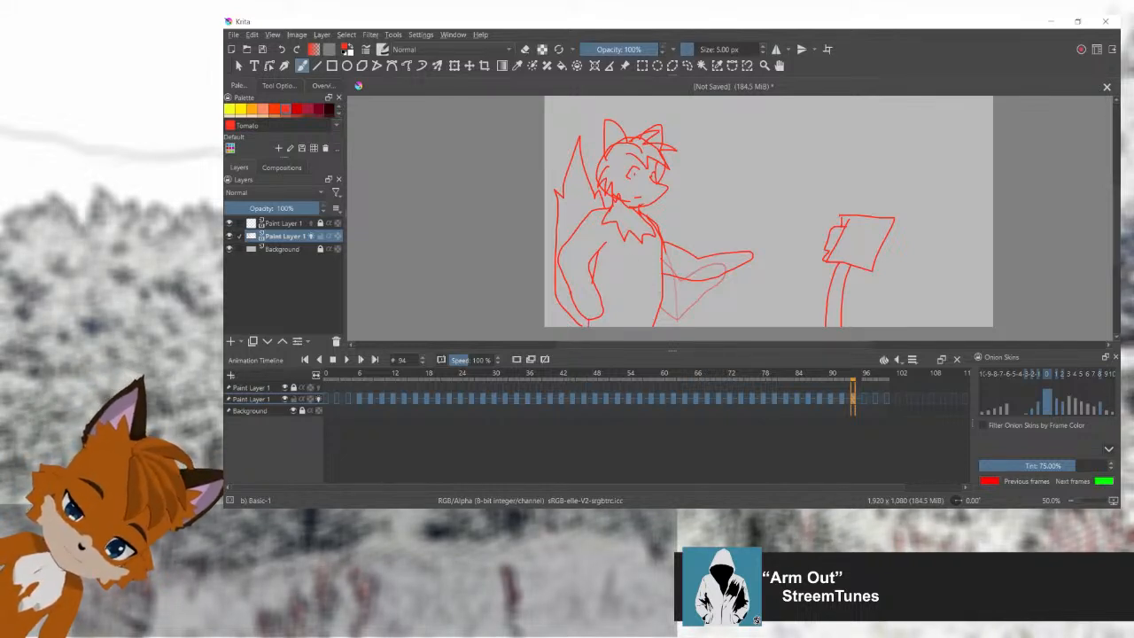
pyautogui.moveTo(854, 375)
pyautogui.mouseDown()
pyautogui.moveTo(488, 376)
pyautogui.moveTo(853, 376)
pyautogui.mouseUp()
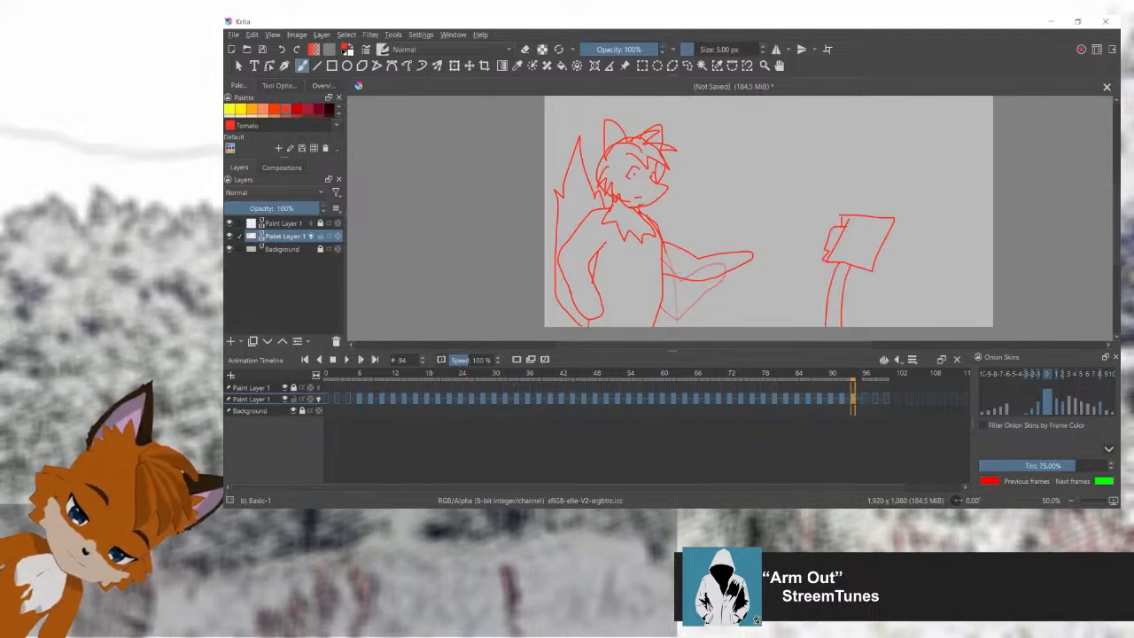
# Step: On frame 94, lengthen the near eye's pupil vertically and open the mouth with a small V-shaped lower lip
pyautogui.scroll(3, 631, 189)
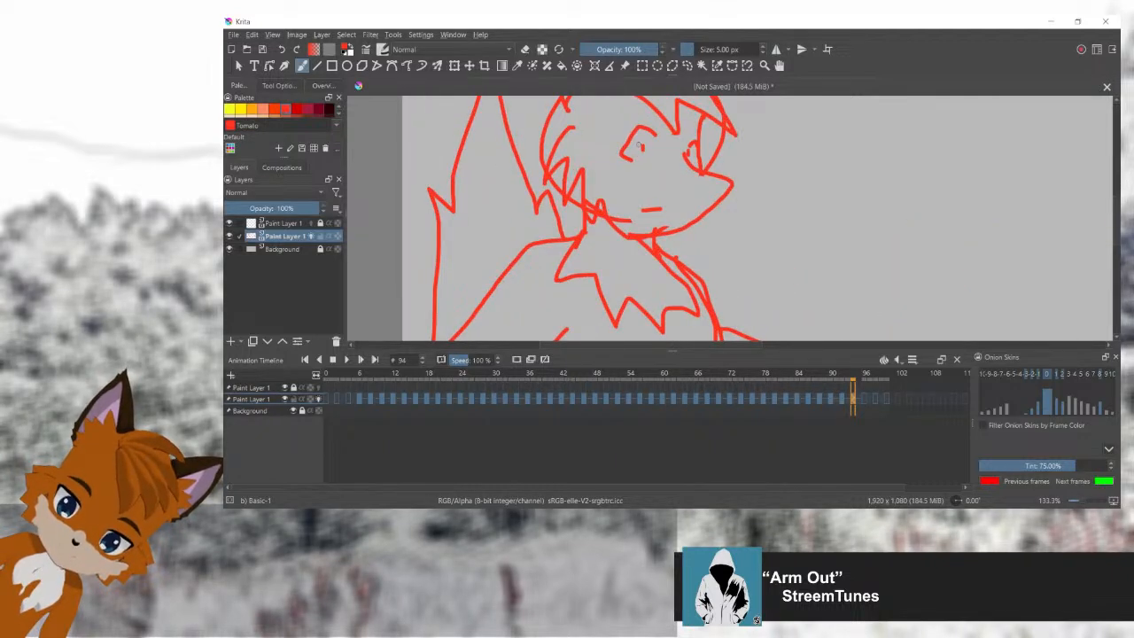
pyautogui.moveTo(642, 139); pyautogui.dragTo(643, 152)
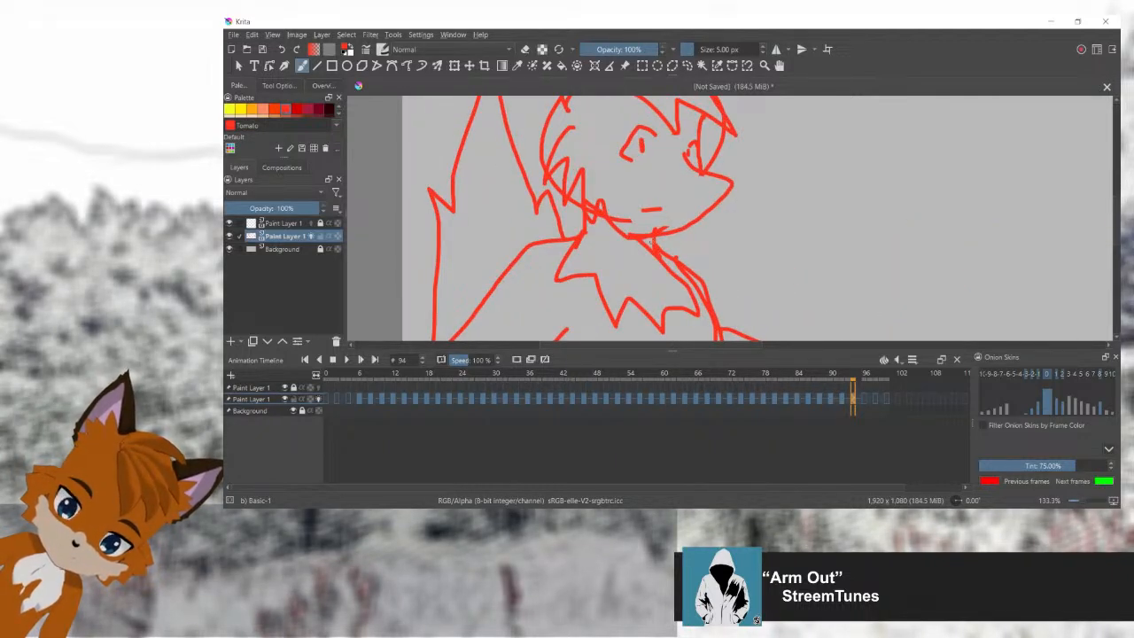
pyautogui.moveTo(650, 209); pyautogui.dragTo(659, 216)
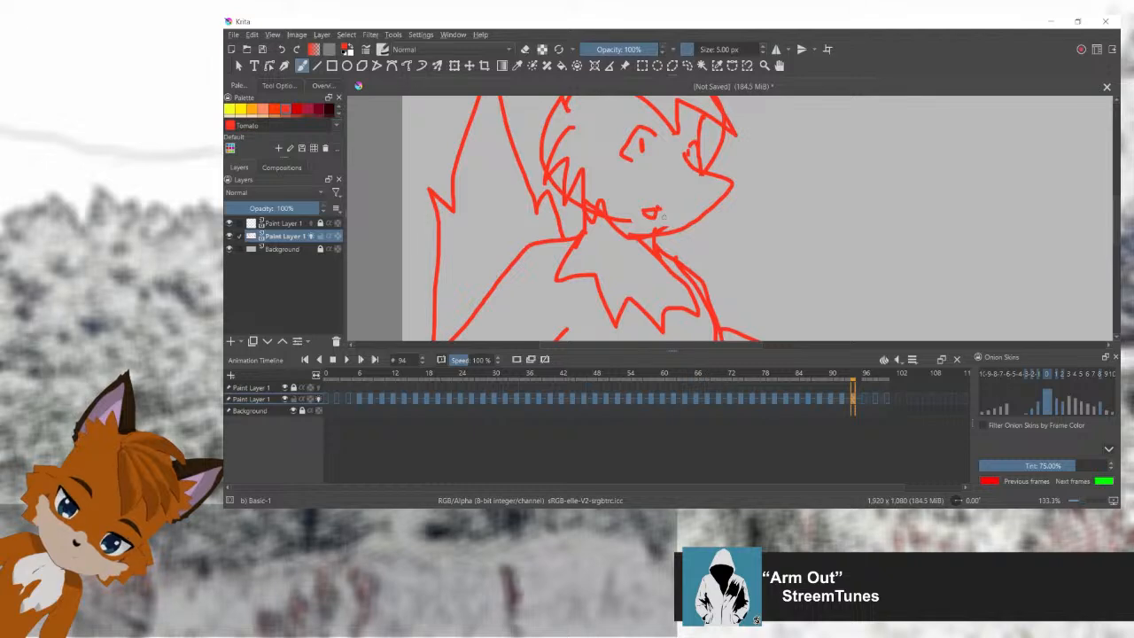
pyautogui.press('Left')
pyautogui.press('Left')
pyautogui.scroll(-3, 798, 230)
pyautogui.press('Right')
pyautogui.press('Right')
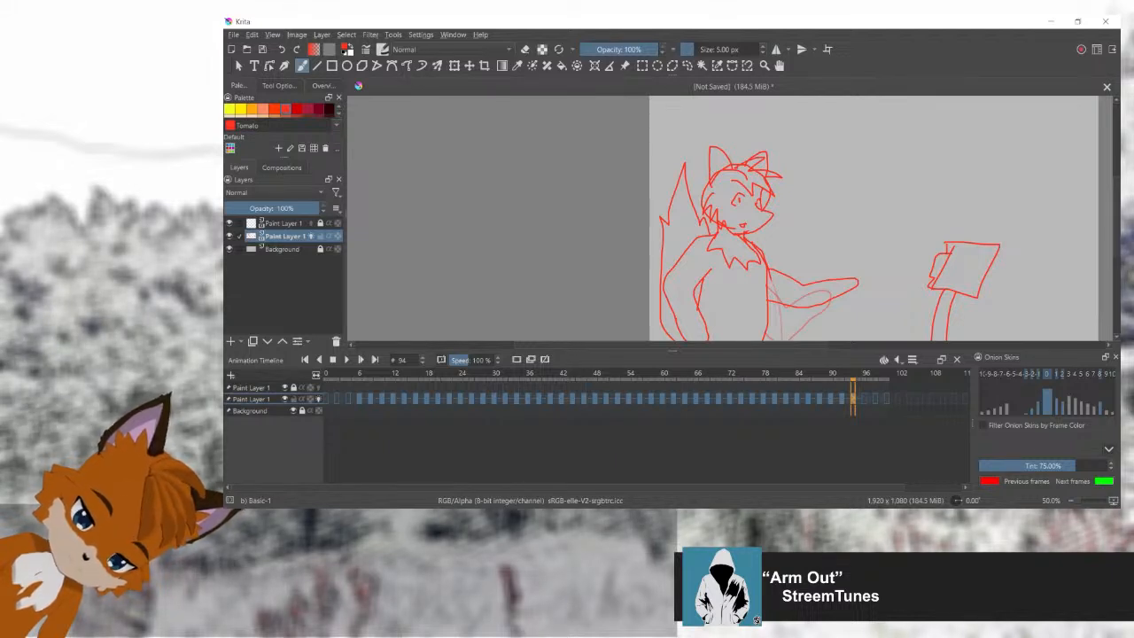
# Step: Carry the outstretched-arm, open-mouthed pose over to frames 96, 98 and 100, and scrub back through the gesture
pyautogui.press('Right')
pyautogui.press('Right')
pyautogui.press('Right')
pyautogui.press('Right')
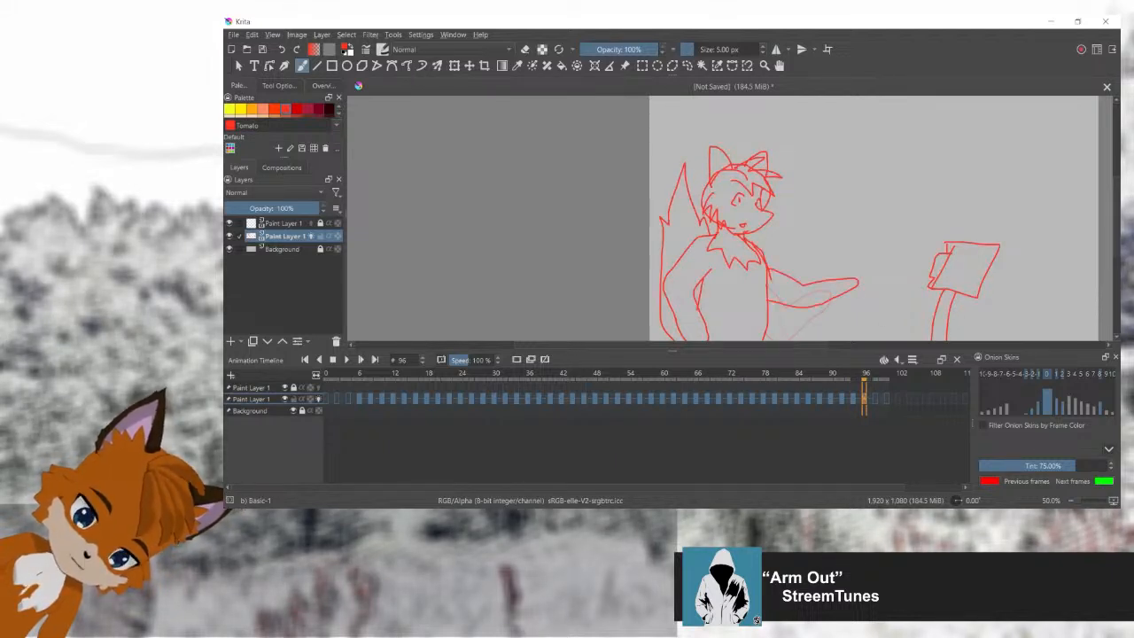
pyautogui.press('Right')
pyautogui.press('Right')
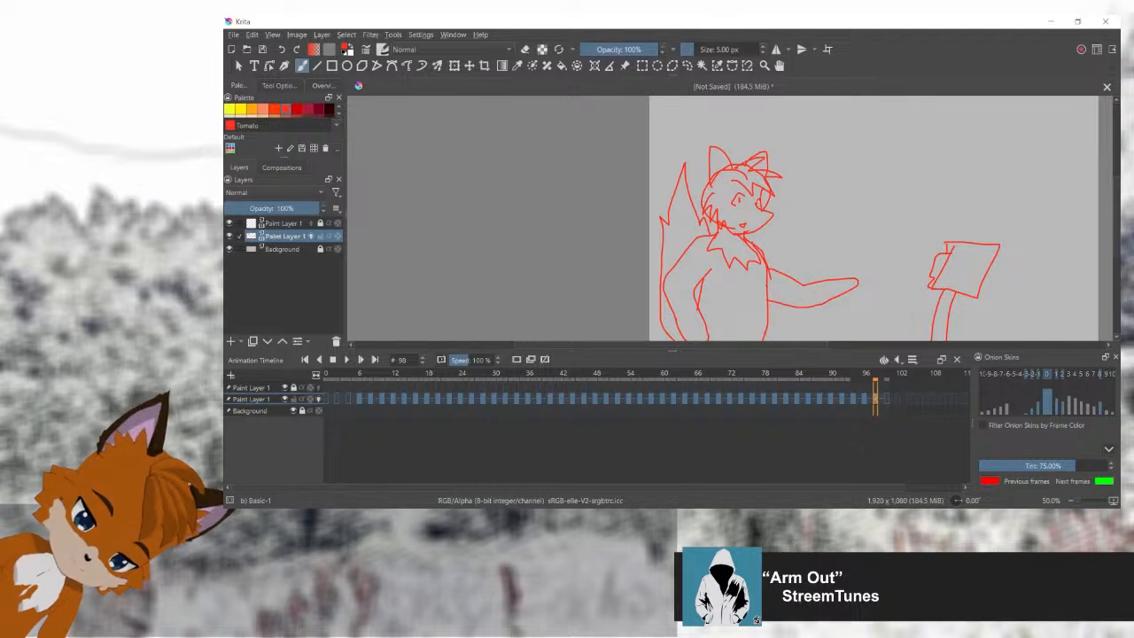
pyautogui.press('Left')
pyautogui.press('Left')
pyautogui.press('Left')
pyautogui.press('Left')
pyautogui.press('Left')
pyautogui.press('Left')
pyautogui.press('Left')
pyautogui.press('Left')
pyautogui.press('Left')
pyautogui.press('Left')
pyautogui.press('Left')
pyautogui.press('Left')
pyautogui.press('Left')
pyautogui.press('Left')
pyautogui.press('Left')
pyautogui.press('Left')
pyautogui.press('Left')
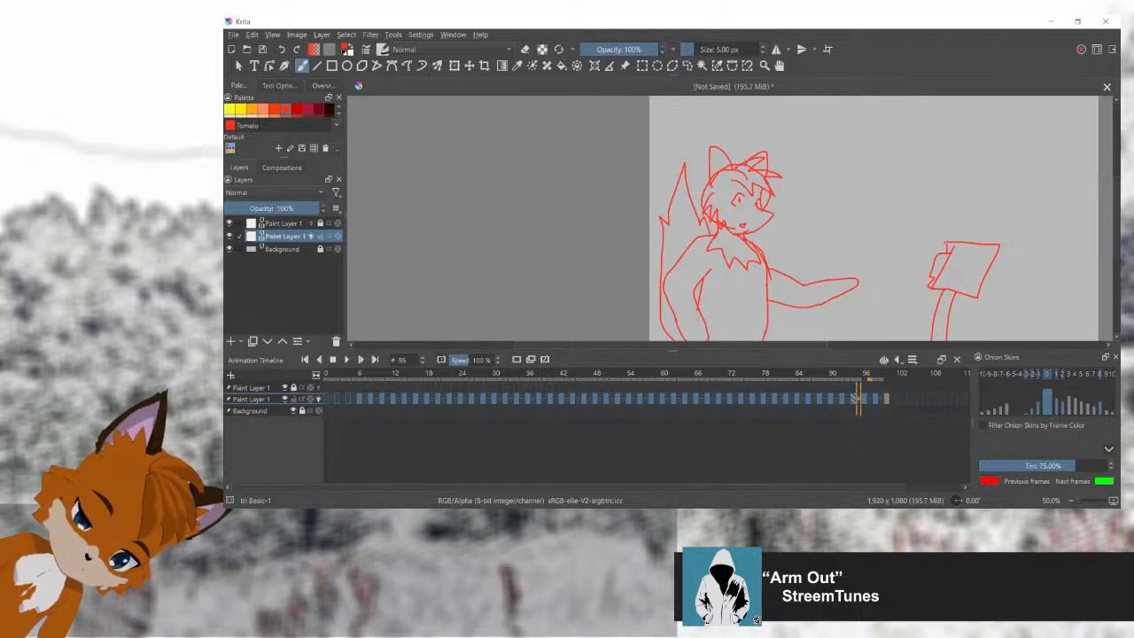
pyautogui.moveTo(802, 377)
pyautogui.mouseDown()
pyautogui.moveTo(880, 376)
pyautogui.moveTo(612, 377)
pyautogui.moveTo(880, 377)
pyautogui.moveTo(868, 399)
pyautogui.moveTo(828, 399)
pyautogui.moveTo(880, 399)
pyautogui.moveTo(846, 401)
pyautogui.moveTo(864, 399)
pyautogui.mouseUp()
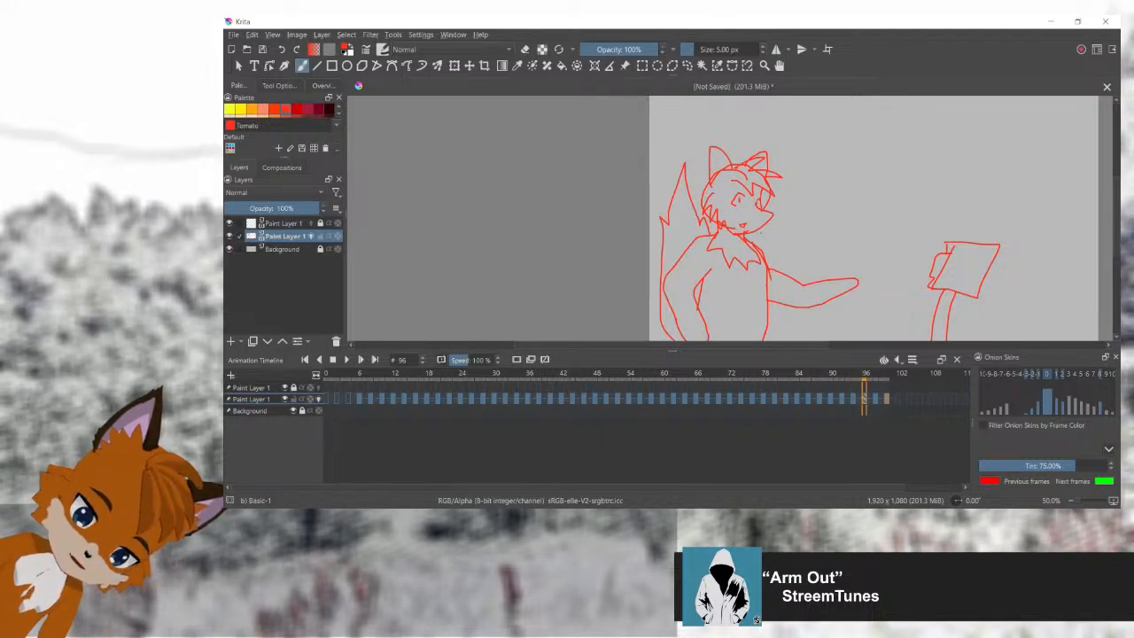
# Step: Close the mouth on frame 96 by removing its lower lip, and compare it with frame 94
pyautogui.scroll(5, 728, 212)
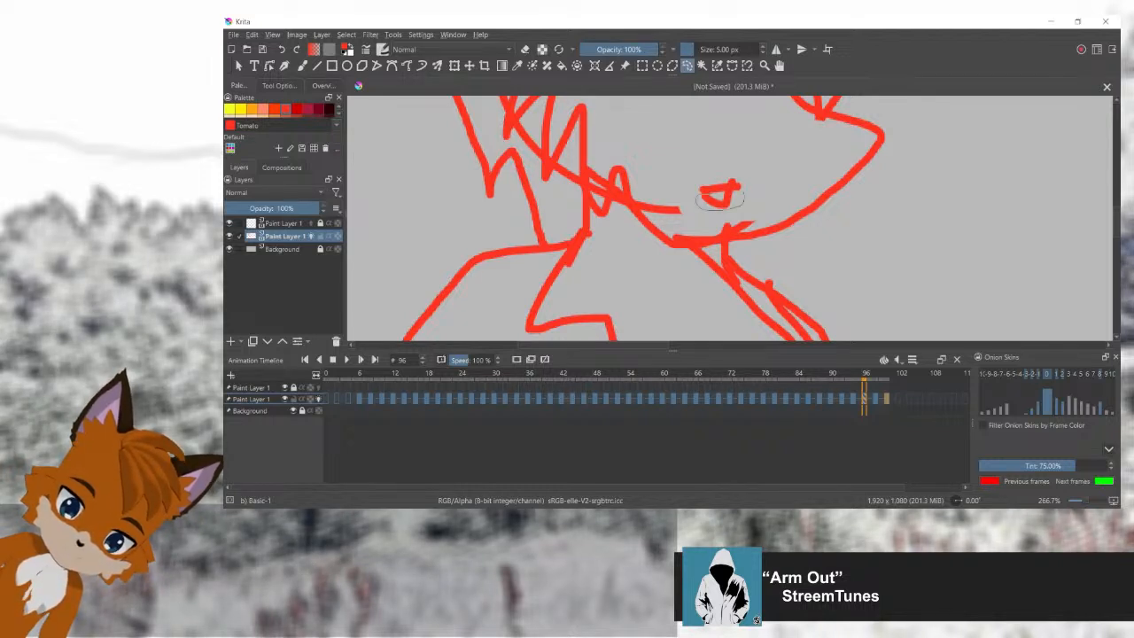
pyautogui.moveTo(719, 200); pyautogui.dragTo(719, 199)
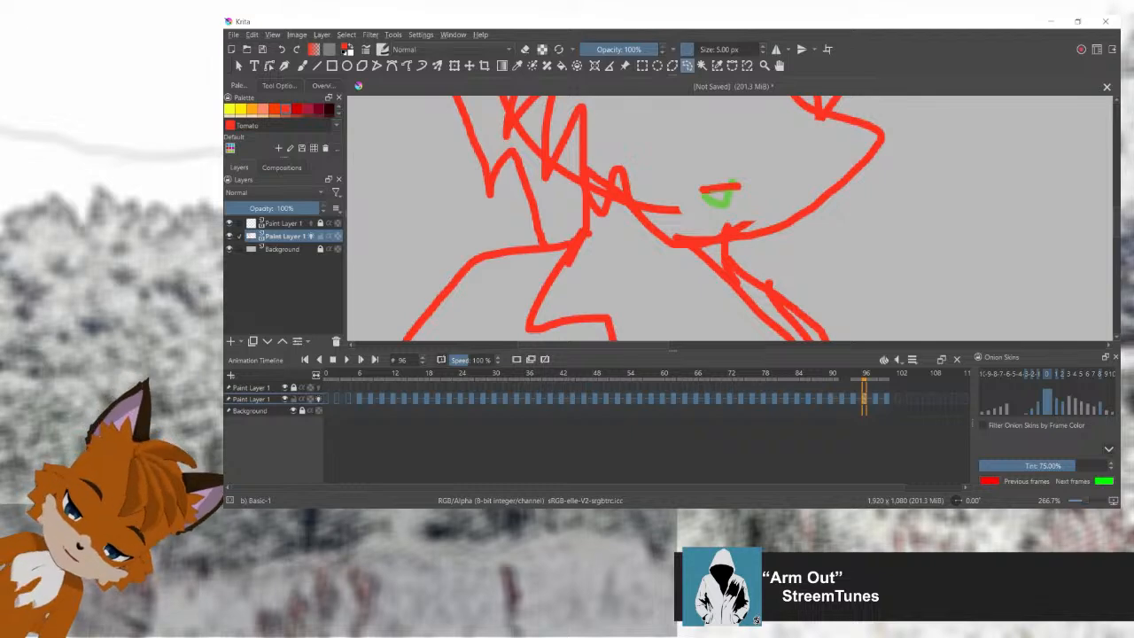
pyautogui.scroll(-5, 853, 231)
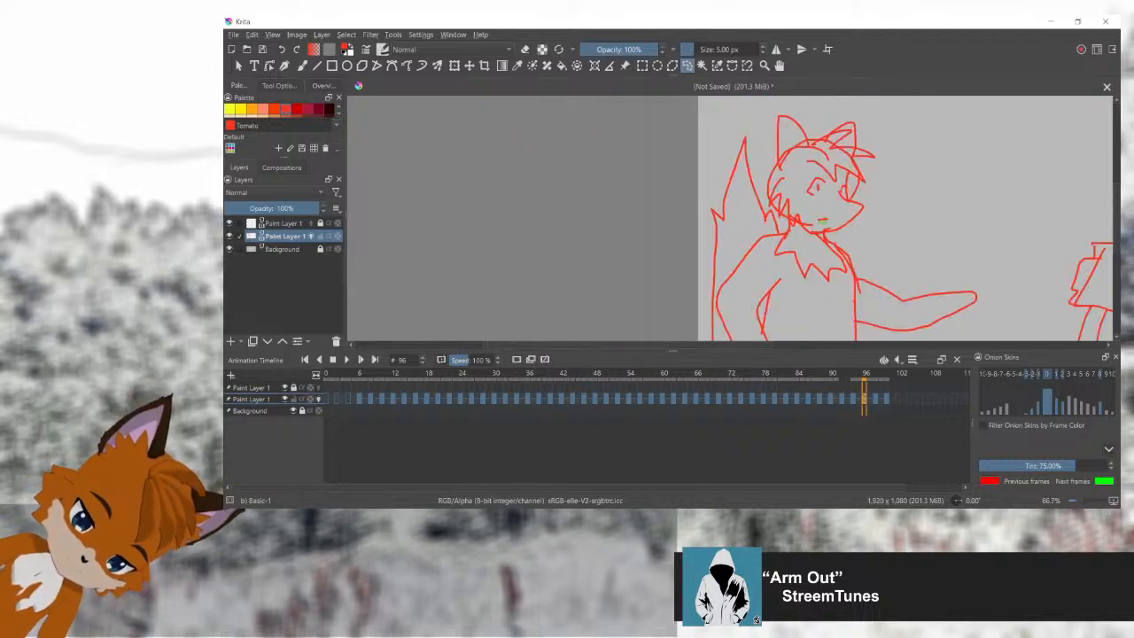
pyautogui.press('Left')
pyautogui.press('Left')
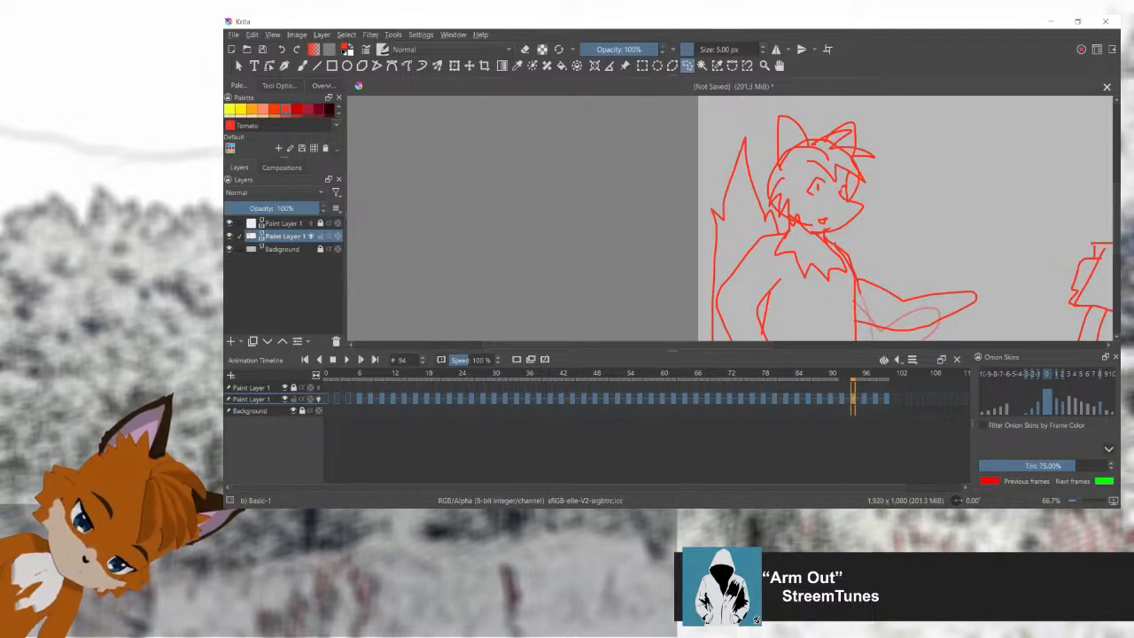
pyautogui.press('Right')
pyautogui.press('Right')
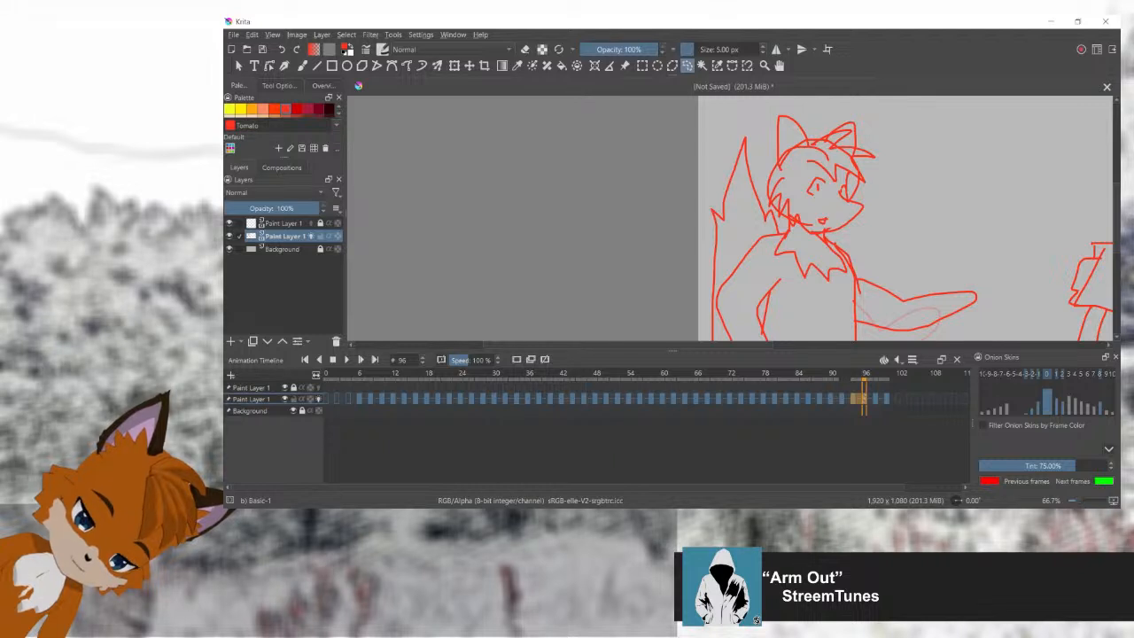
# Step: Carry the outstretched-arm, open-mouthed fox drawing over to frame 102
pyautogui.press('Right')
pyautogui.press('Right')
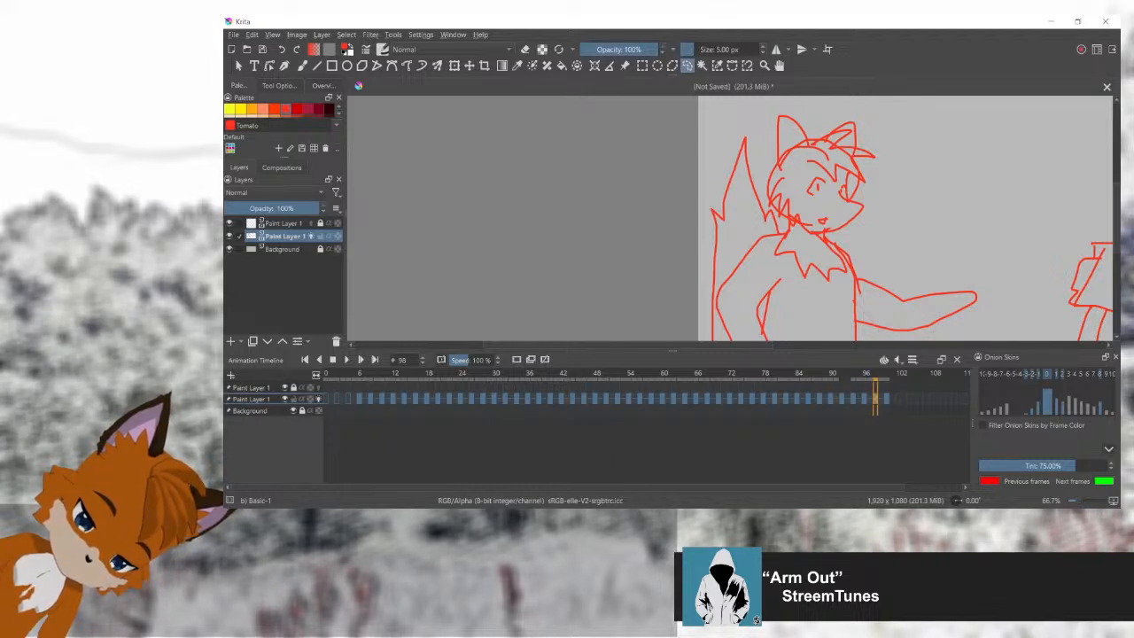
pyautogui.press('Right')
pyautogui.press('Right')
pyautogui.press('Right')
pyautogui.press('Right')
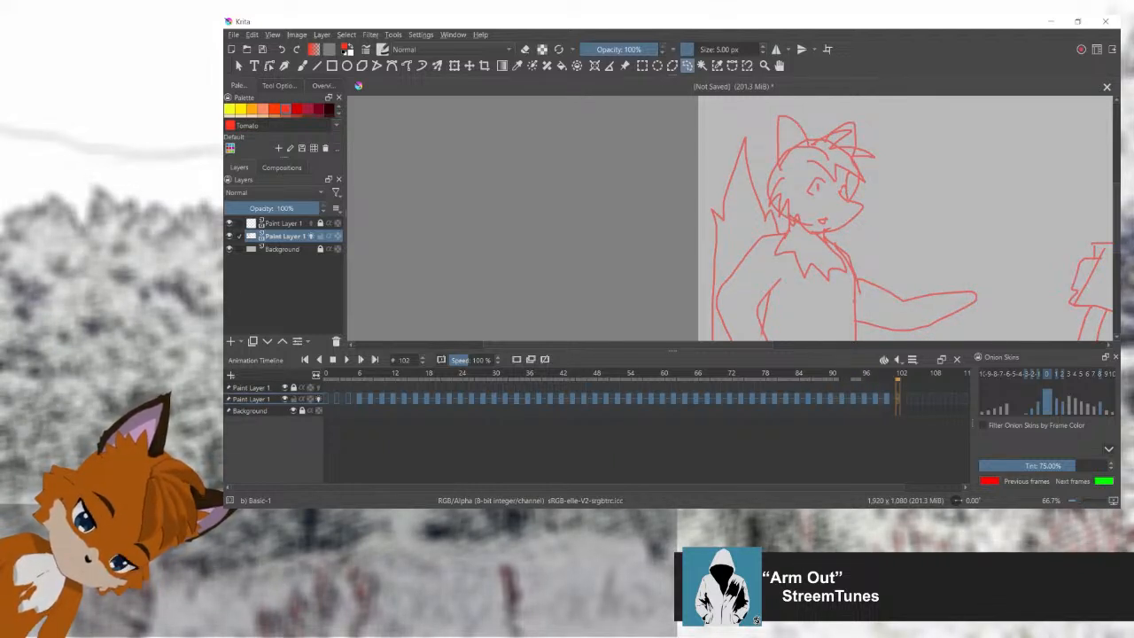
pyautogui.hotkey('ctrl', 'v')
pyautogui.hscroll(5, 646, 434)
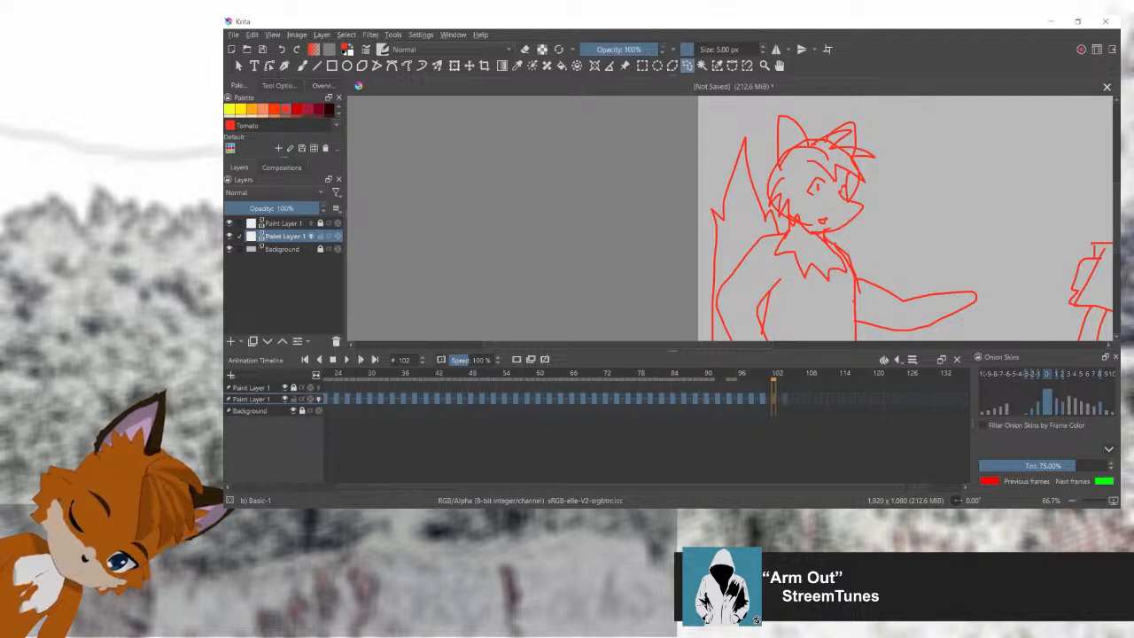
# Step: Check the blank frames following the outstretched-arm gesture, looking ahead in the timeline as far as frame 166
pyautogui.click(848, 398)
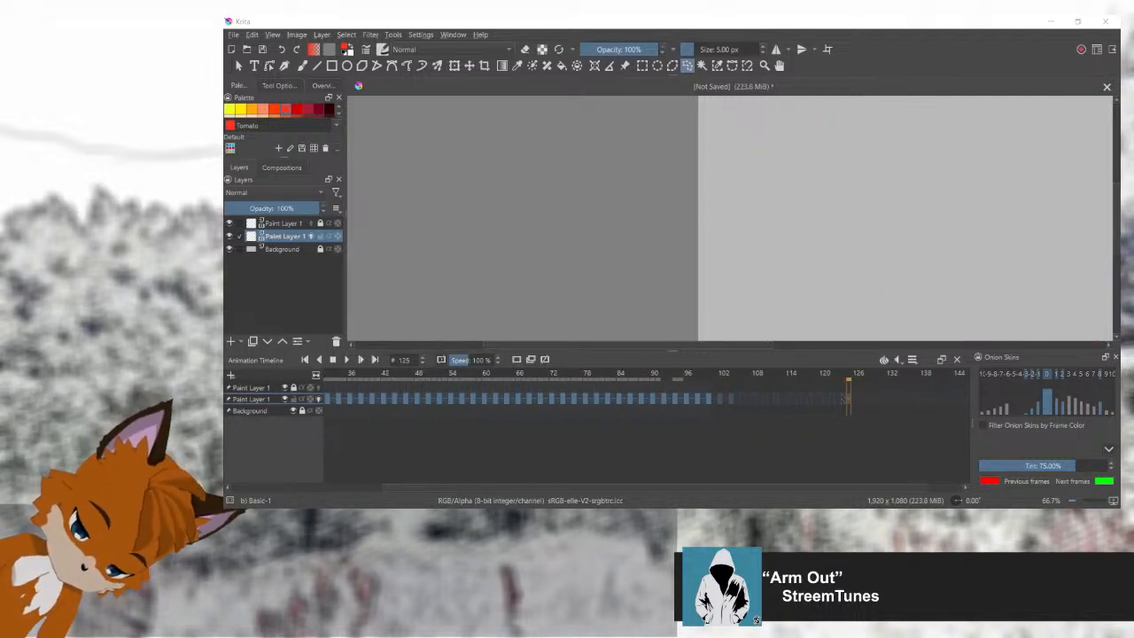
pyautogui.click(854, 399)
pyautogui.moveTo(780, 487); pyautogui.dragTo(908, 488)
pyautogui.click(908, 398)
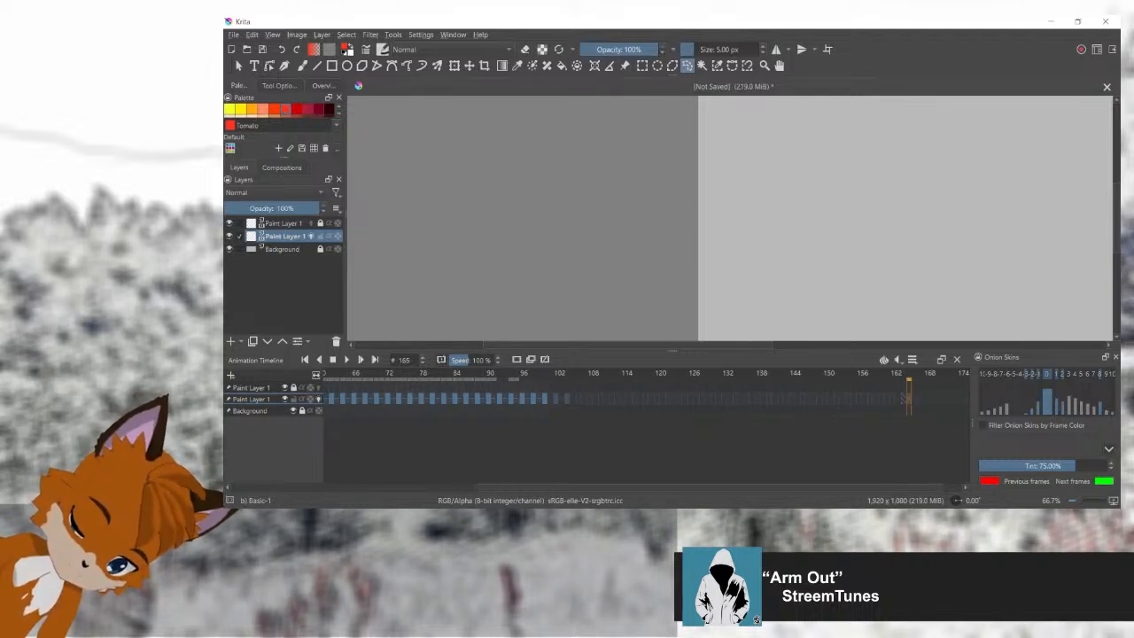
pyautogui.click(914, 399)
pyautogui.moveTo(852, 487); pyautogui.dragTo(786, 487)
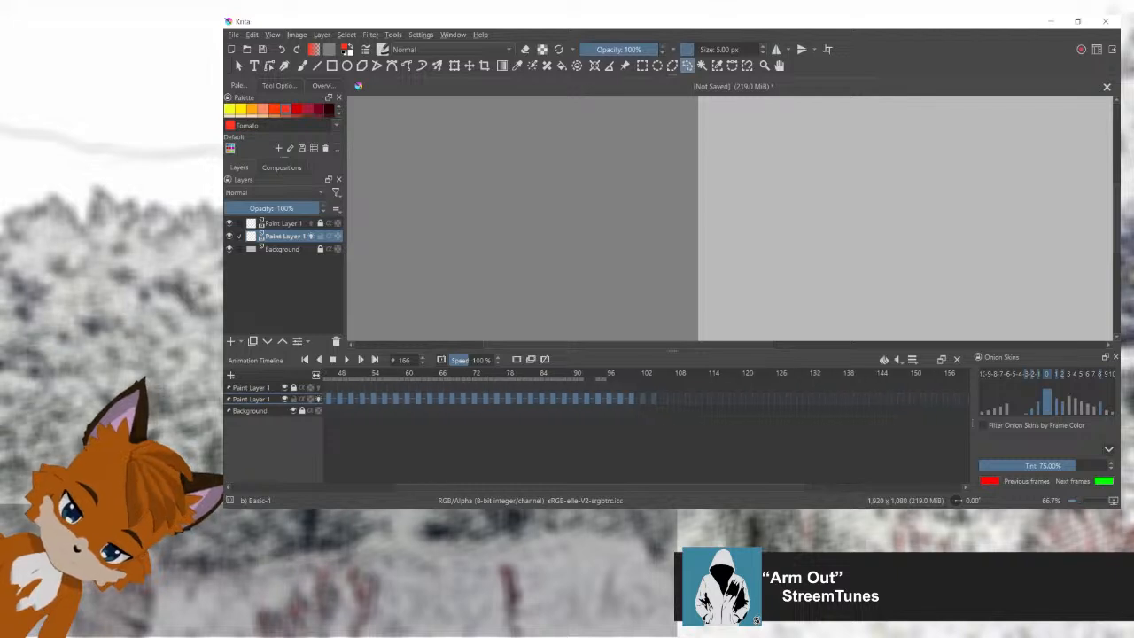
# Step: Review the arm gesture by stepping back from frame 100 to frame 92 and scrubbing forward again to frame 100
pyautogui.moveTo(627, 399); pyautogui.dragTo(666, 399)
pyautogui.click(632, 399)
pyautogui.click(621, 398)
pyautogui.click(604, 398)
pyautogui.click(599, 398)
pyautogui.click(588, 399)
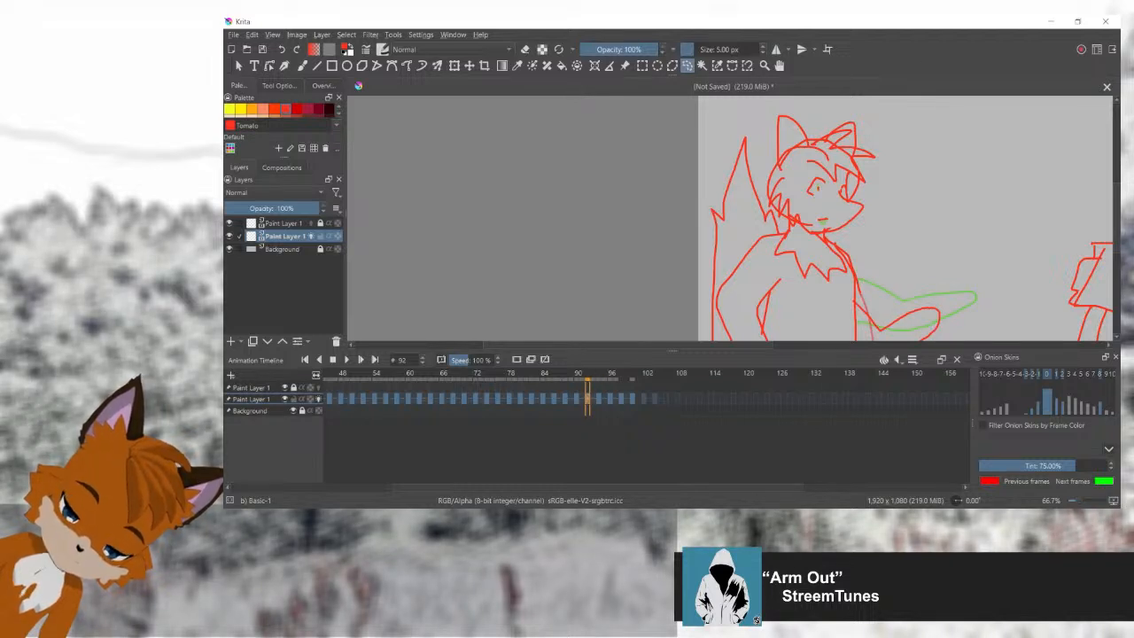
pyautogui.moveTo(593, 375); pyautogui.dragTo(632, 376)
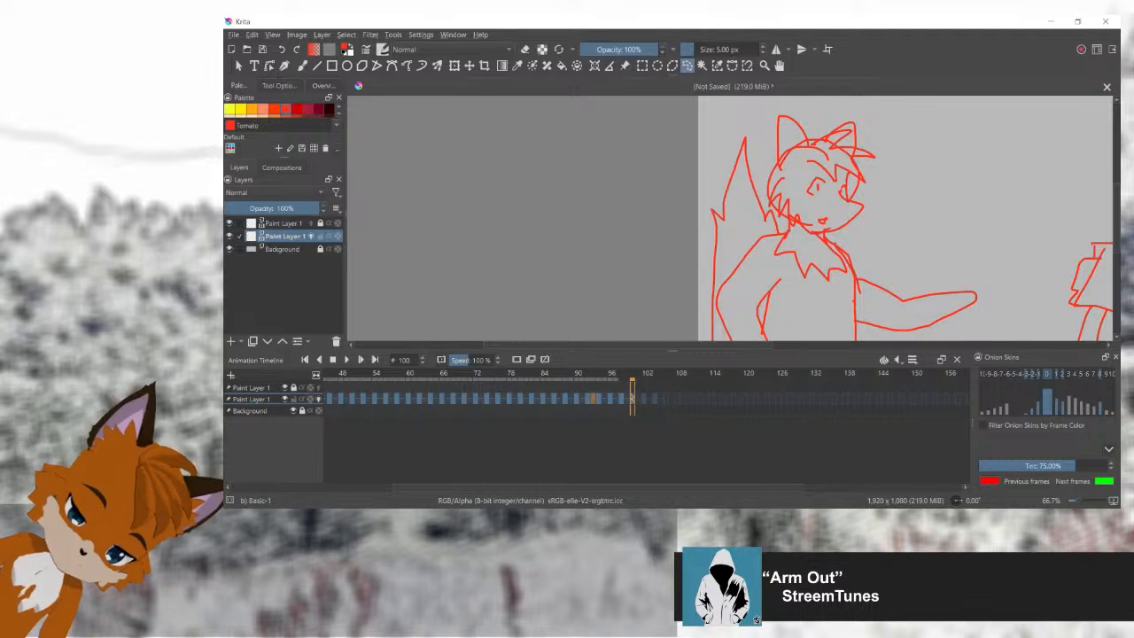
# Step: Inspect the held outstretched-arm pose between frames 102 and 106 with the whole scene in view, and return to frame 104
pyautogui.click(667, 399)
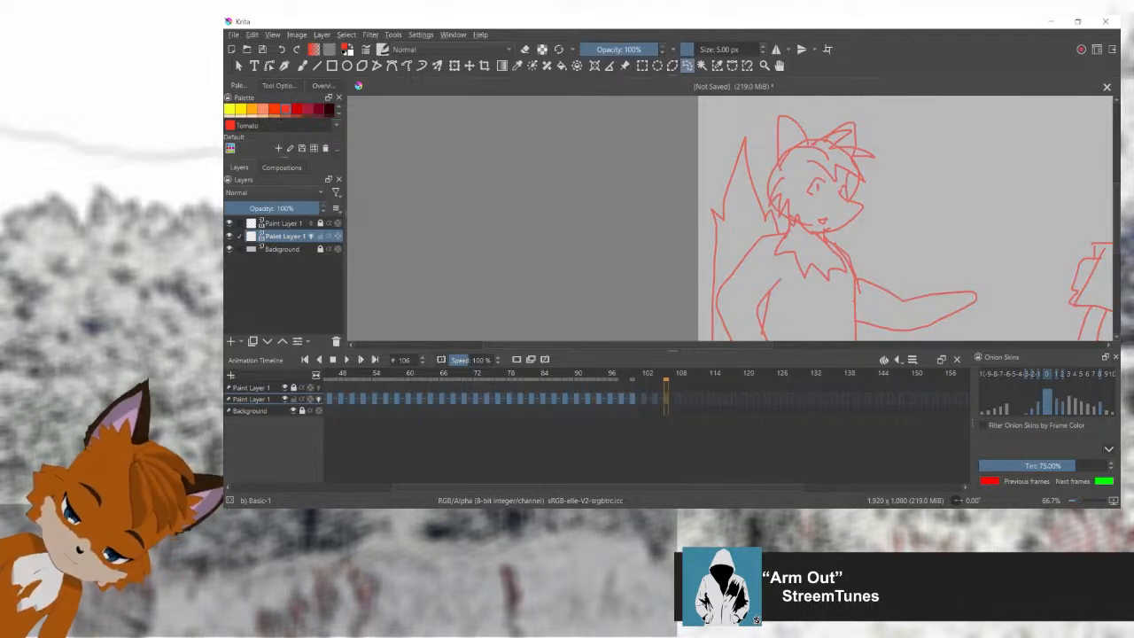
pyautogui.press('-')
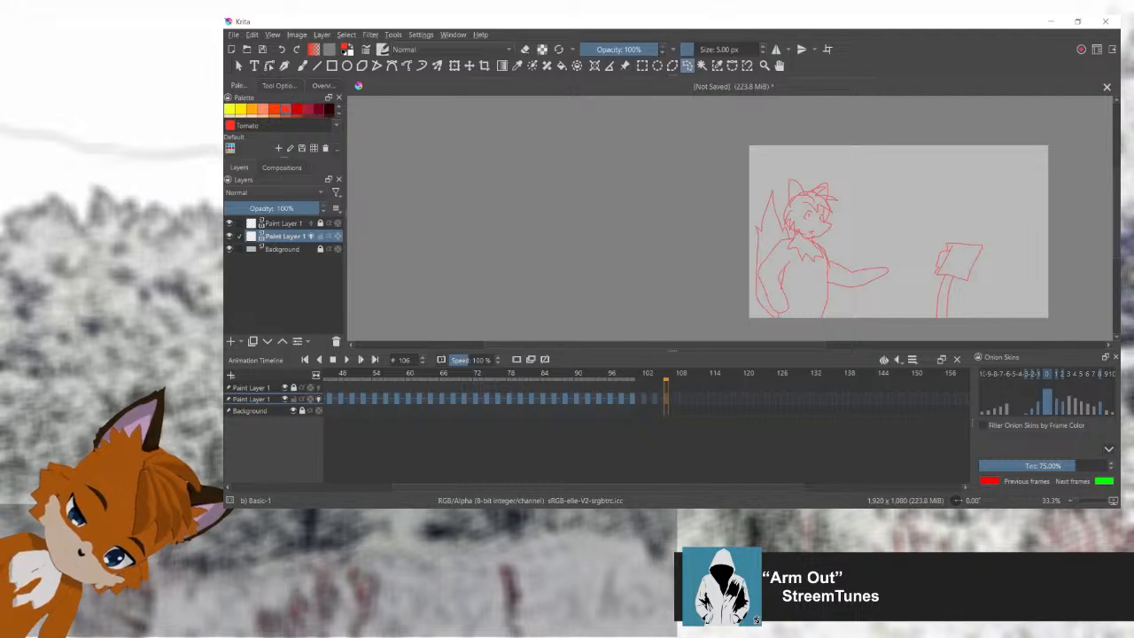
pyautogui.click(655, 398)
pyautogui.click(644, 398)
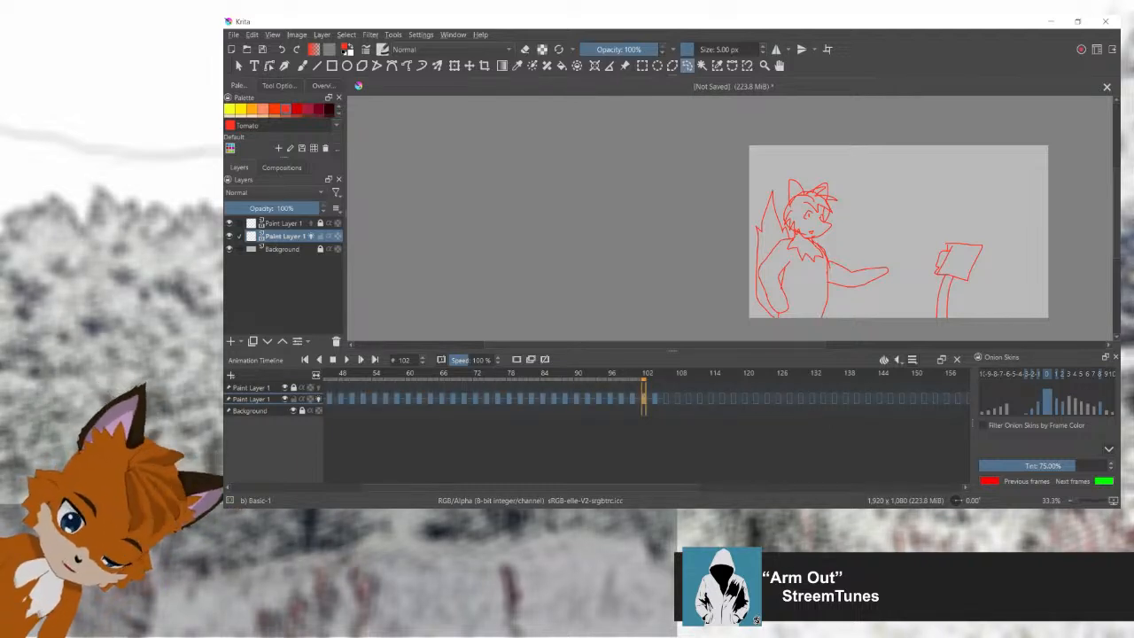
pyautogui.click(660, 399)
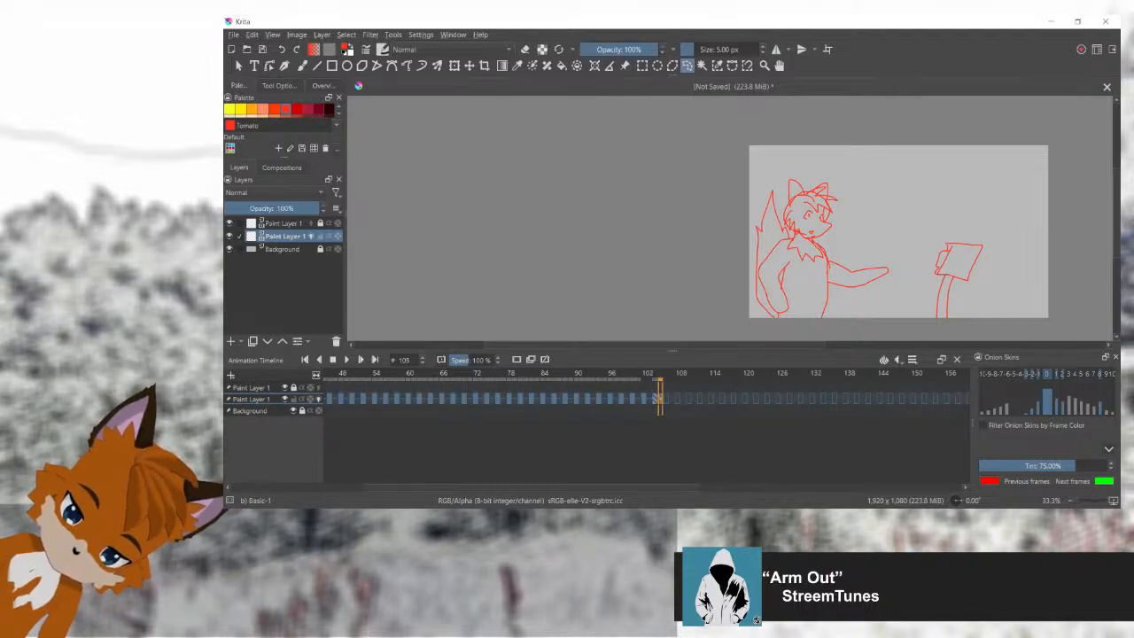
pyautogui.moveTo(660, 399)
pyautogui.mouseDown()
pyautogui.moveTo(581, 399)
pyautogui.moveTo(656, 398)
pyautogui.mouseUp()
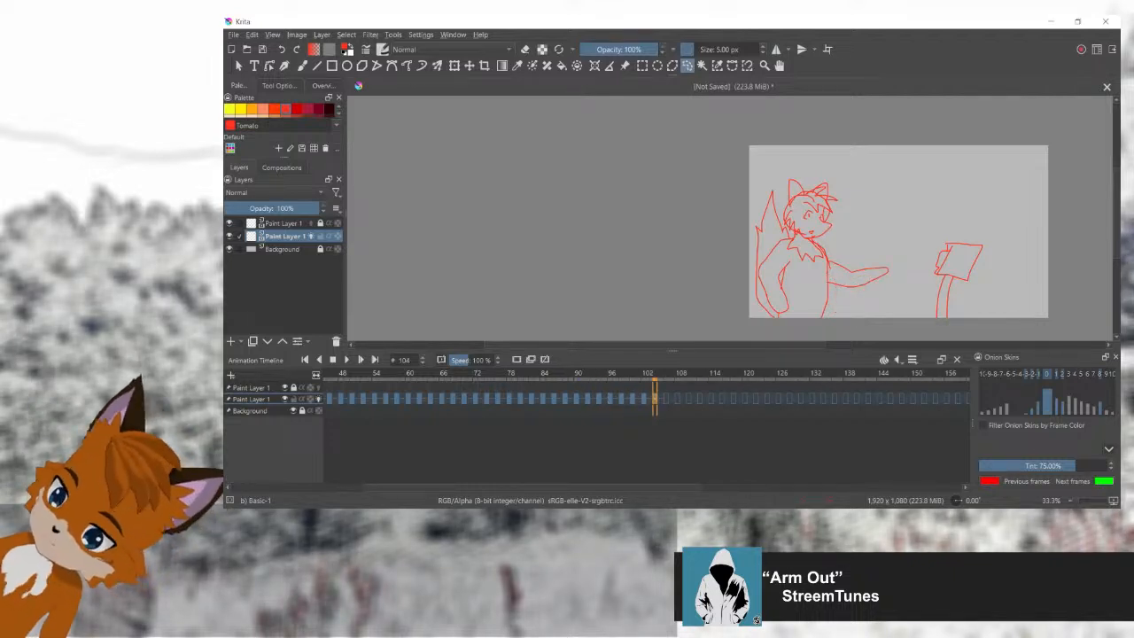
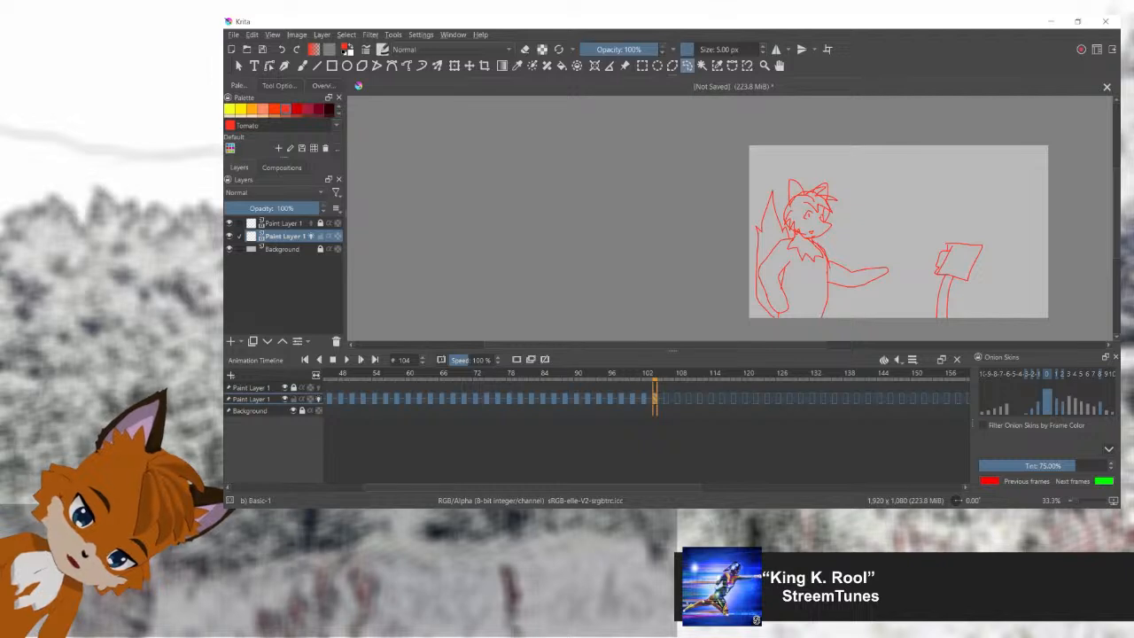
# Step: Sketch the outstretched arm with its hand tilted slightly upward on frame 106, tracing over the pose from frame 104
pyautogui.moveTo(654, 374)
pyautogui.mouseDown()
pyautogui.moveTo(491, 374)
pyautogui.moveTo(661, 374)
pyautogui.moveTo(626, 373)
pyautogui.mouseUp()
pyautogui.moveTo(620, 487); pyautogui.dragTo(675, 486)
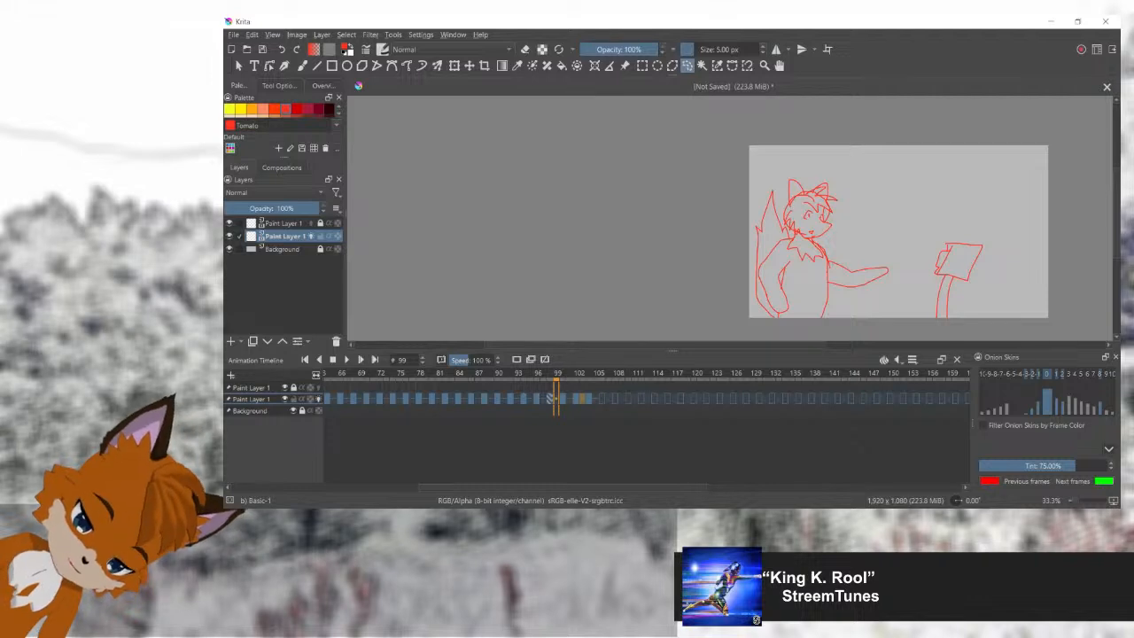
pyautogui.moveTo(556, 374)
pyautogui.mouseDown()
pyautogui.moveTo(589, 374)
pyautogui.moveTo(511, 374)
pyautogui.moveTo(654, 374)
pyautogui.moveTo(743, 399)
pyautogui.moveTo(810, 399)
pyautogui.moveTo(379, 398)
pyautogui.moveTo(601, 399)
pyautogui.moveTo(588, 399)
pyautogui.mouseUp()
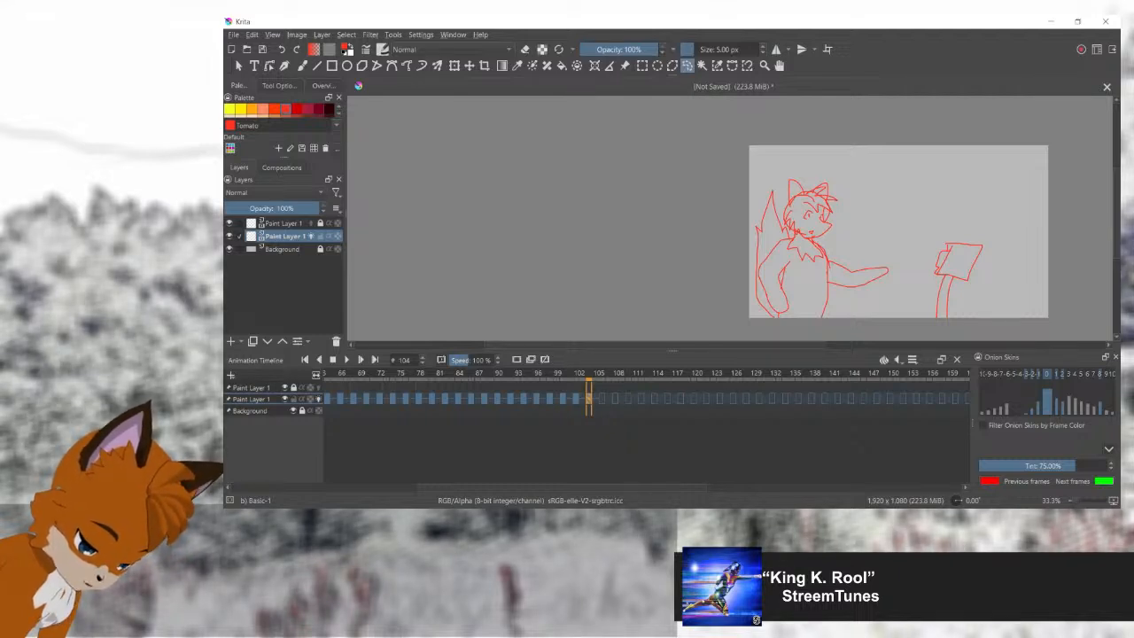
pyautogui.click(602, 399)
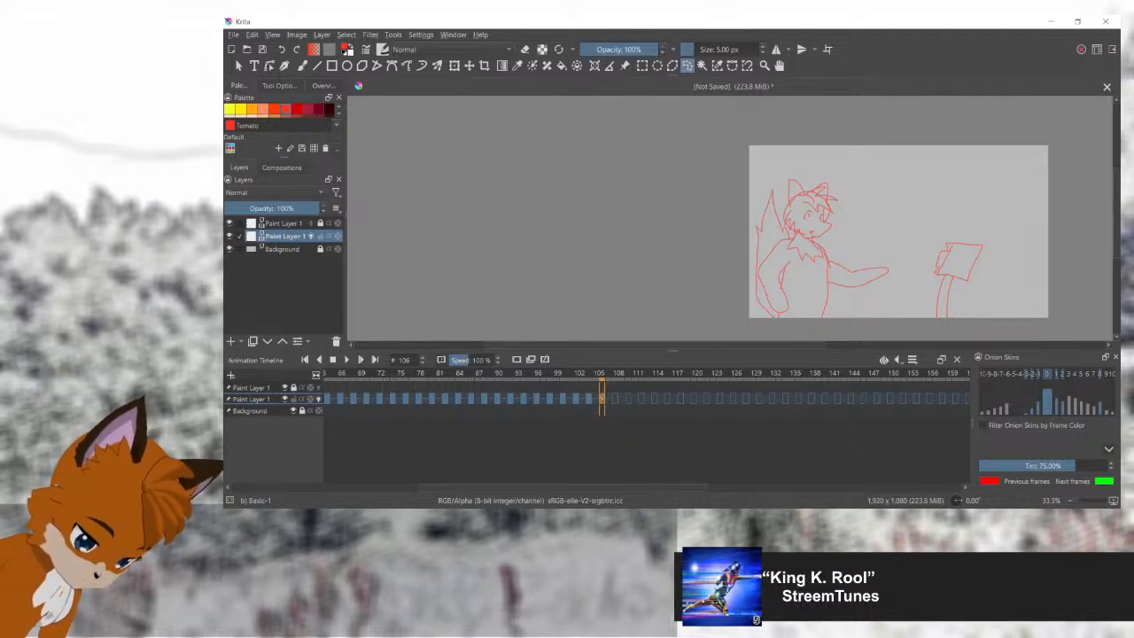
pyautogui.press('b')
pyautogui.scroll(2, 834, 277)
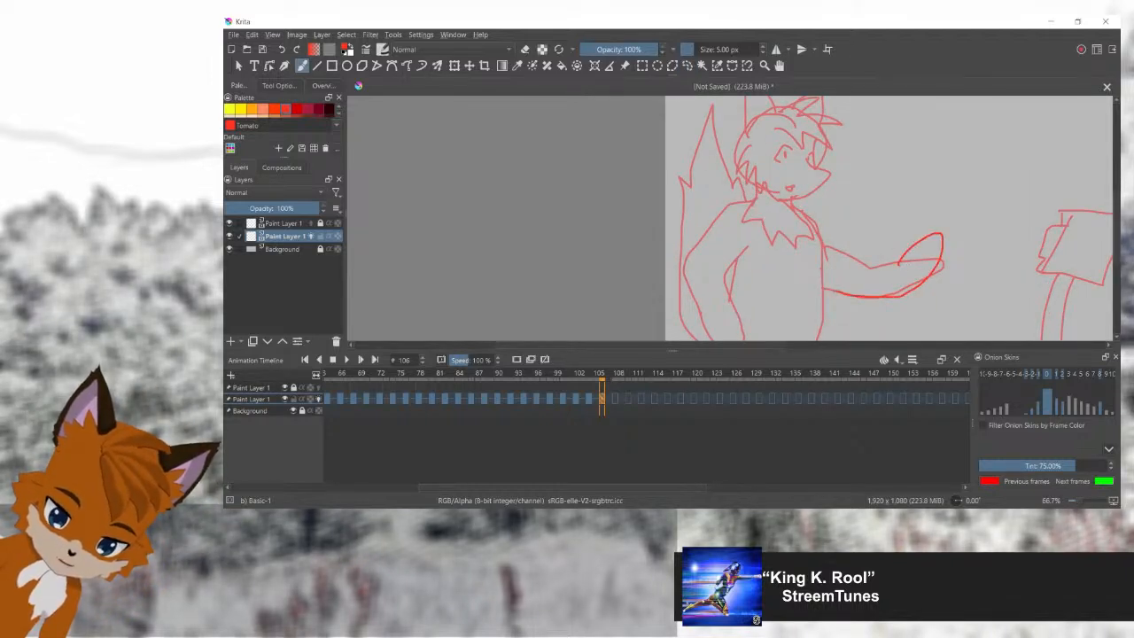
pyautogui.moveTo(875, 249); pyautogui.dragTo(826, 240)
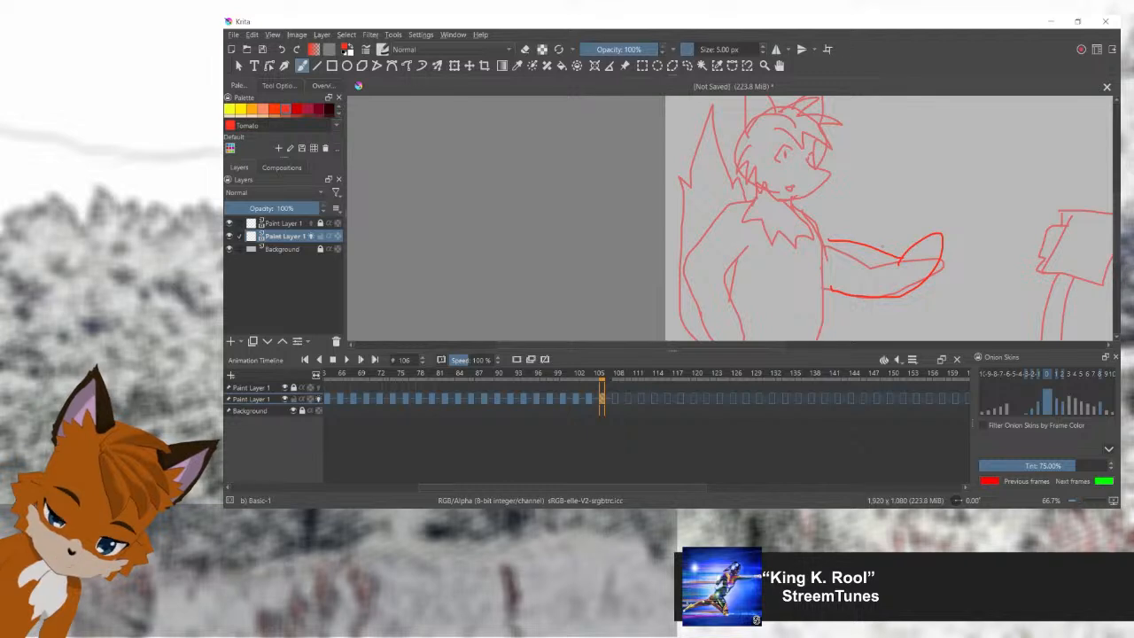
# Step: Sketch the arm with its rounded hand raised higher on frame 108, and compare it with the drawings on frames 106 and 104
pyautogui.press('Right')
pyautogui.press('Right')
pyautogui.moveTo(828, 287)
pyautogui.mouseDown()
pyautogui.moveTo(923, 256)
pyautogui.moveTo(920, 214)
pyautogui.moveTo(885, 217)
pyautogui.moveTo(884, 250)
pyautogui.moveTo(824, 241)
pyautogui.mouseUp()
pyautogui.press('Left')
pyautogui.press('Left')
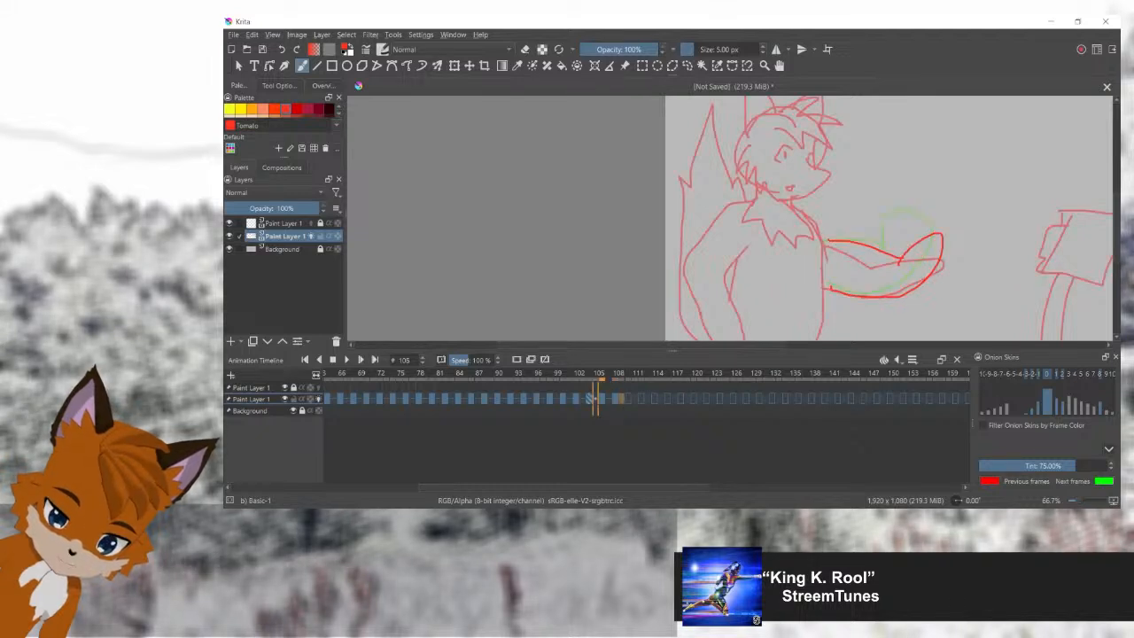
pyautogui.press('Left')
pyautogui.press('Left')
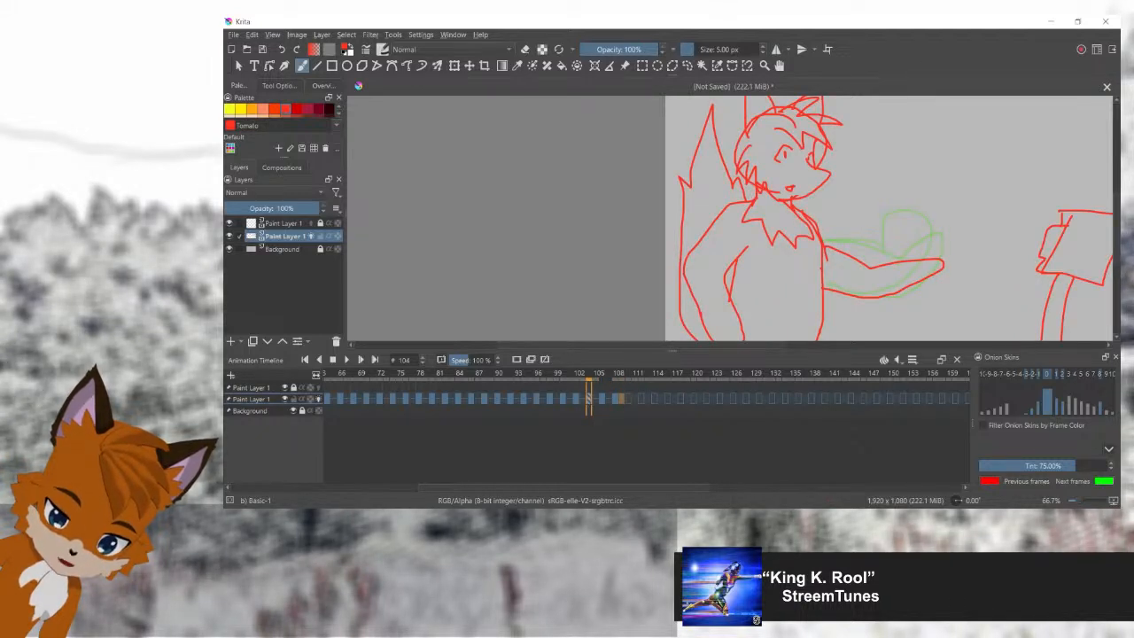
# Step: Repeat the slightly tilted arm drawing from frame 106 on frame 110 to bring the hand back down
pyautogui.press('Right')
pyautogui.press('Right')
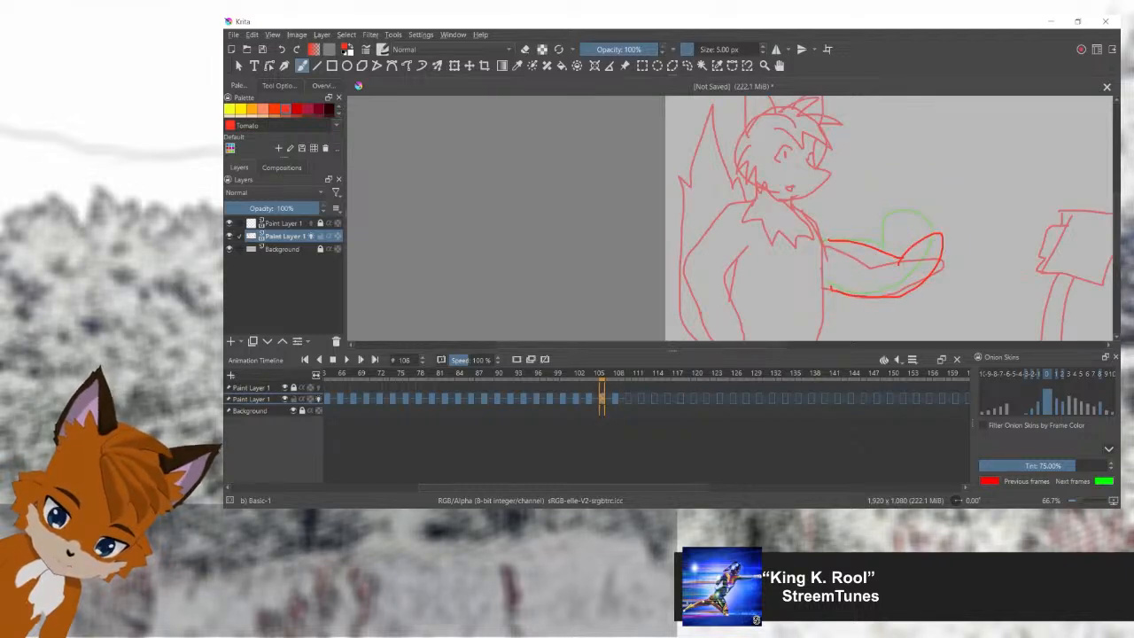
pyautogui.press('Right')
pyautogui.press('Right')
pyautogui.press('Right')
pyautogui.press('Right')
pyautogui.moveTo(819, 239); pyautogui.dragTo(829, 287)
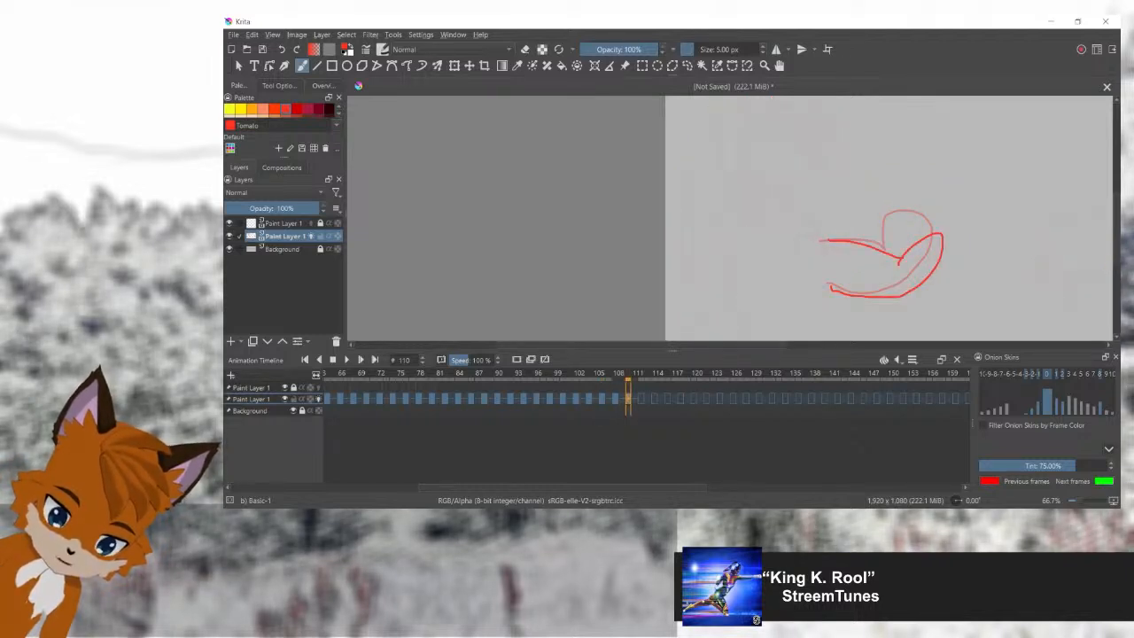
# Step: Copy the full outstretched-arm fox drawing from frame 104 to frame 112
pyautogui.press('Left')
pyautogui.press('Left')
pyautogui.press('Left')
pyautogui.press('Left')
pyautogui.press('Left')
pyautogui.press('Left')
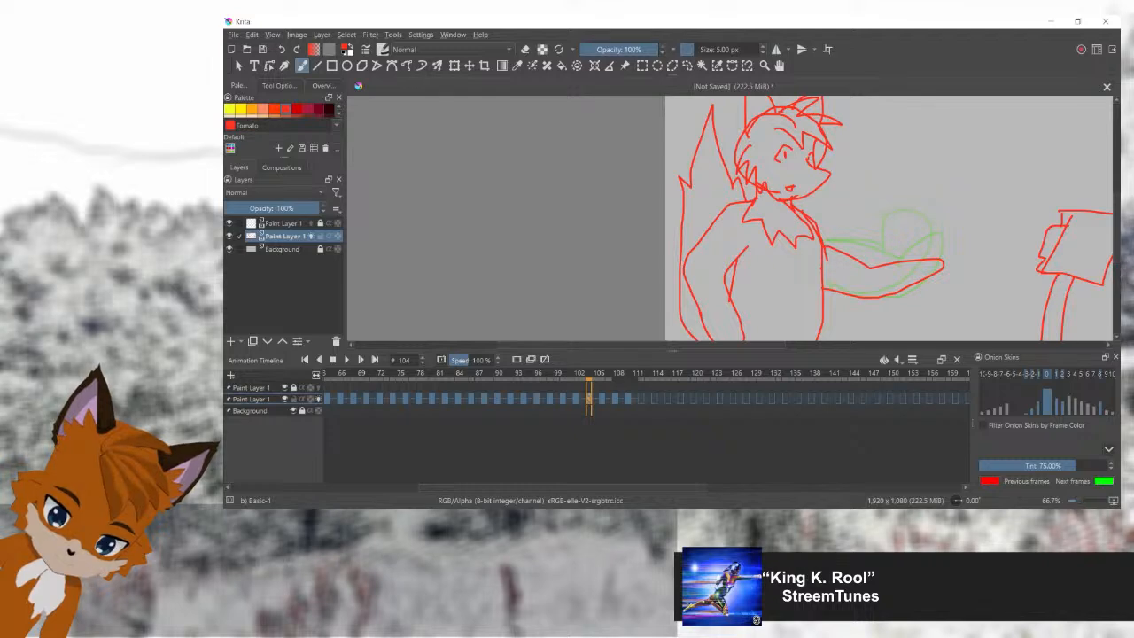
pyautogui.press('Right')
pyautogui.press('Right')
pyautogui.press('Right')
pyautogui.press('Right')
pyautogui.press('Right')
pyautogui.press('Right')
pyautogui.press('Right')
pyautogui.press('Right')
pyautogui.hotkey('ctrl', 'v')
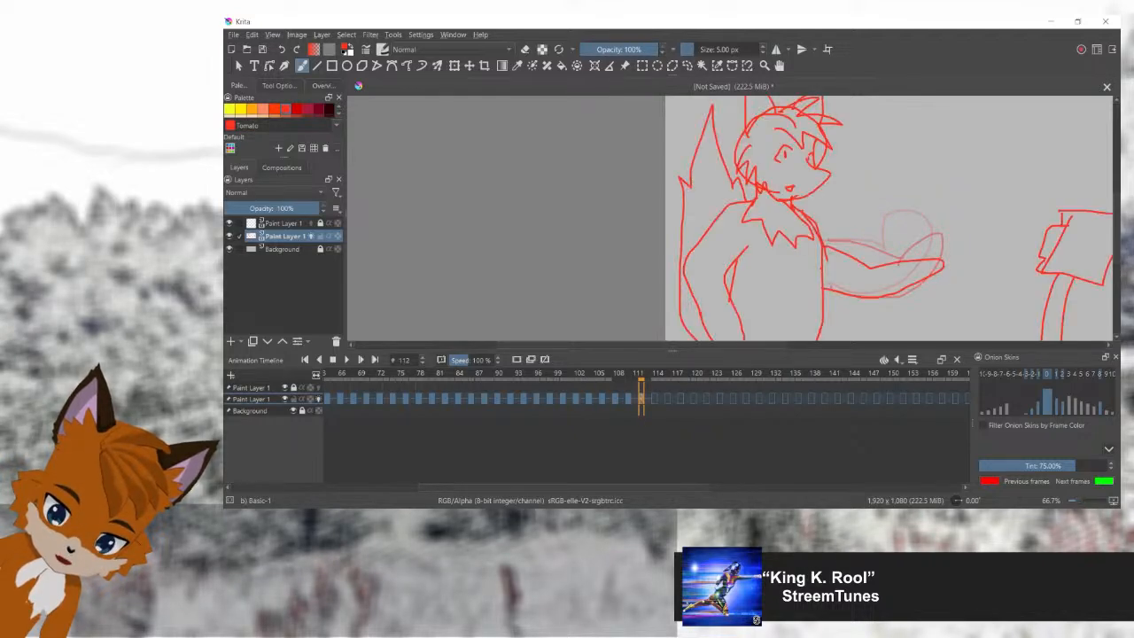
# Step: Review the raising and lowering of the hand by going back and forth through frames 104 to 113
pyautogui.press('Left')
pyautogui.press('Left')
pyautogui.press('Left')
pyautogui.press('Left')
pyautogui.press('Left')
pyautogui.press('Left')
pyautogui.press('Left')
pyautogui.press('Left')
pyautogui.press('Left')
pyautogui.press('Left')
pyautogui.press('Left')
pyautogui.press('Right')
pyautogui.press('Right')
pyautogui.press('Right')
pyautogui.press('Right')
pyautogui.press('Right')
pyautogui.press('Right')
pyautogui.press('Right')
pyautogui.press('Right')
pyautogui.press('Right')
pyautogui.press('Right')
pyautogui.press('Right')
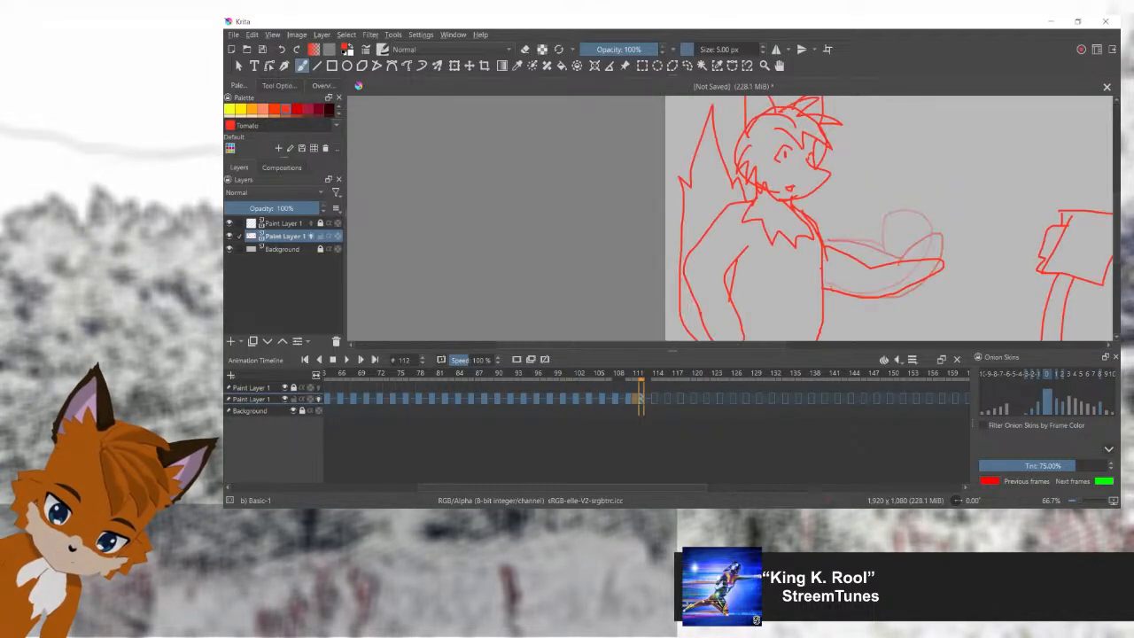
pyautogui.press('Left')
pyautogui.press('Left')
pyautogui.press('Left')
pyautogui.press('Left')
pyautogui.press('Right')
pyautogui.press('Right')
pyautogui.press('Right')
pyautogui.press('Right')
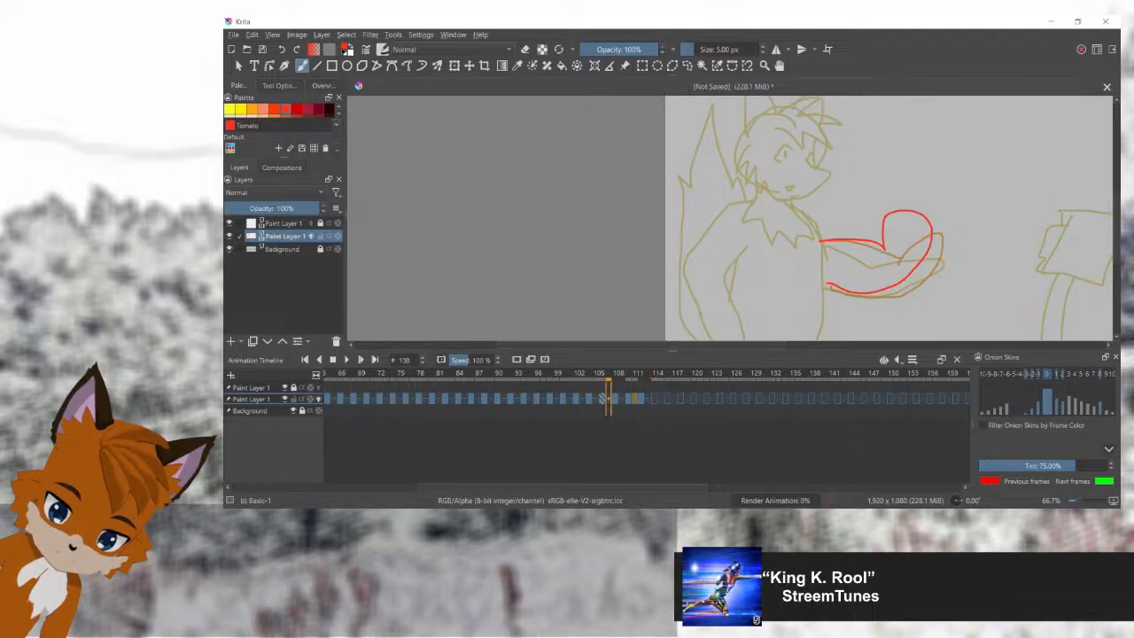
pyautogui.press('Left')
pyautogui.press('Left')
pyautogui.press('Left')
pyautogui.press('Left')
pyautogui.press('Right')
pyautogui.press('Right')
pyautogui.press('Right')
pyautogui.press('Right')
pyautogui.press('Right')
pyautogui.press('Left')
pyautogui.press('Left')
pyautogui.press('Left')
pyautogui.press('Left')
pyautogui.press('Left')
pyautogui.press('Left')
pyautogui.press('Right')
pyautogui.press('Right')
pyautogui.press('Right')
pyautogui.press('Right')
pyautogui.press('Right')
pyautogui.press('Right')
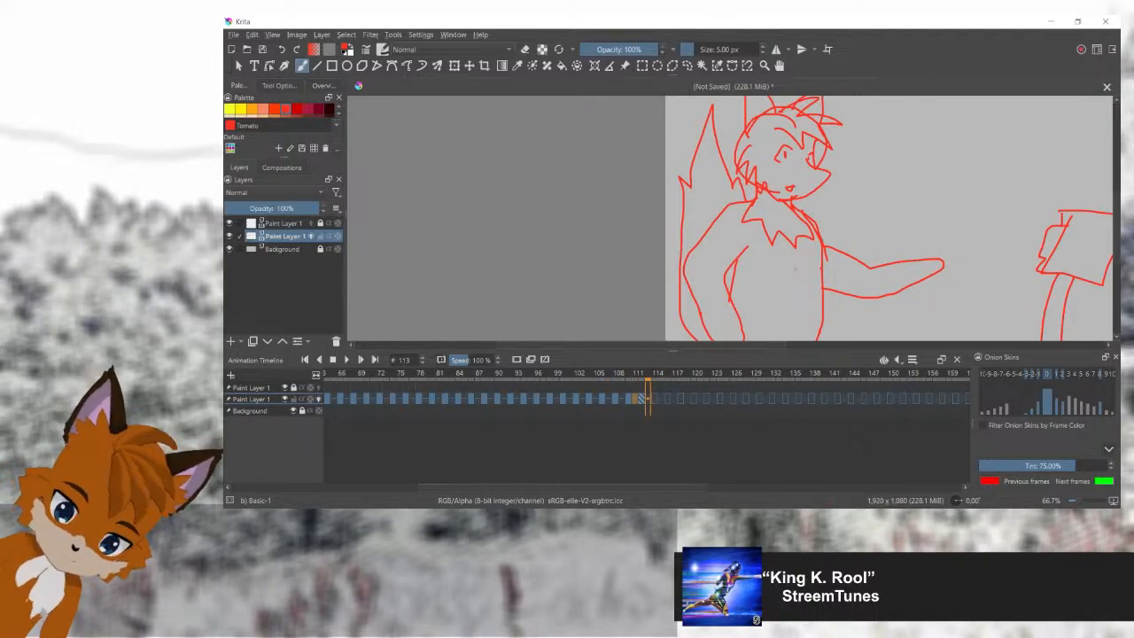
pyautogui.press('2')
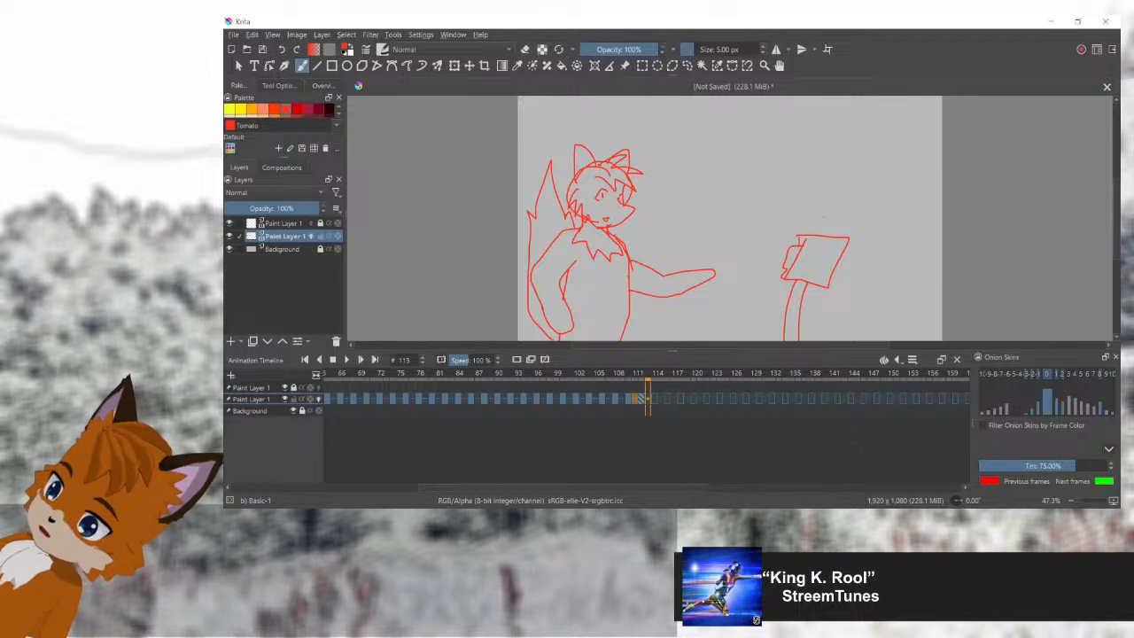